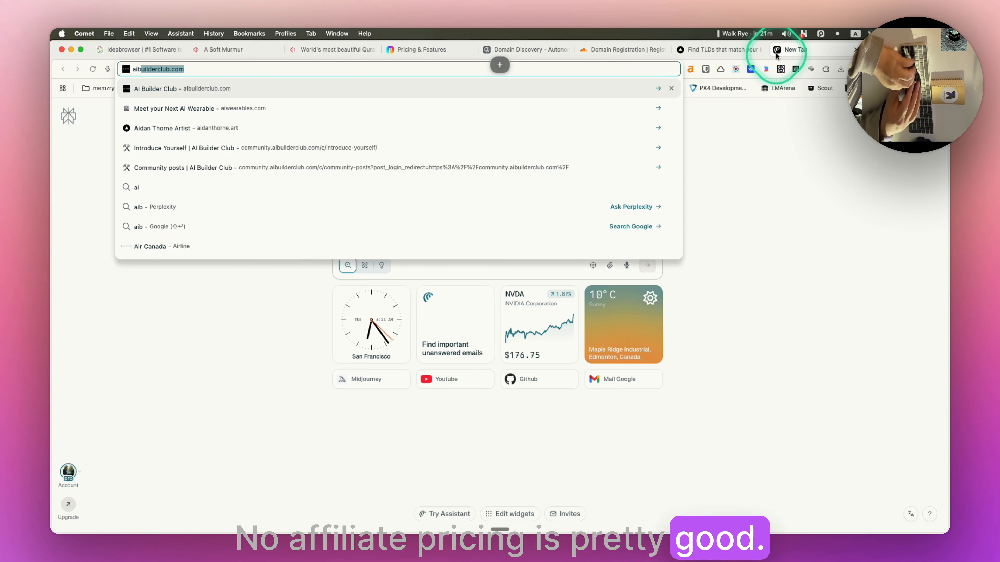
# - Open aibuilderclub.com, enter its community posts, and open the post "Claude Code Sub Agents + Kiro SDD: My New Favorite AI Dev Workflow"
pyautogui.press('Return')
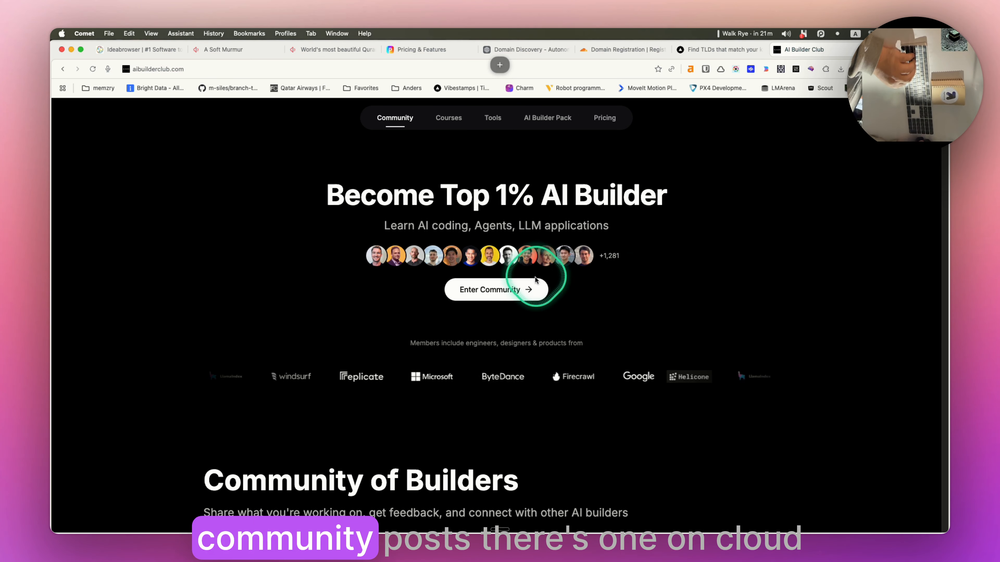
pyautogui.click(531, 289)
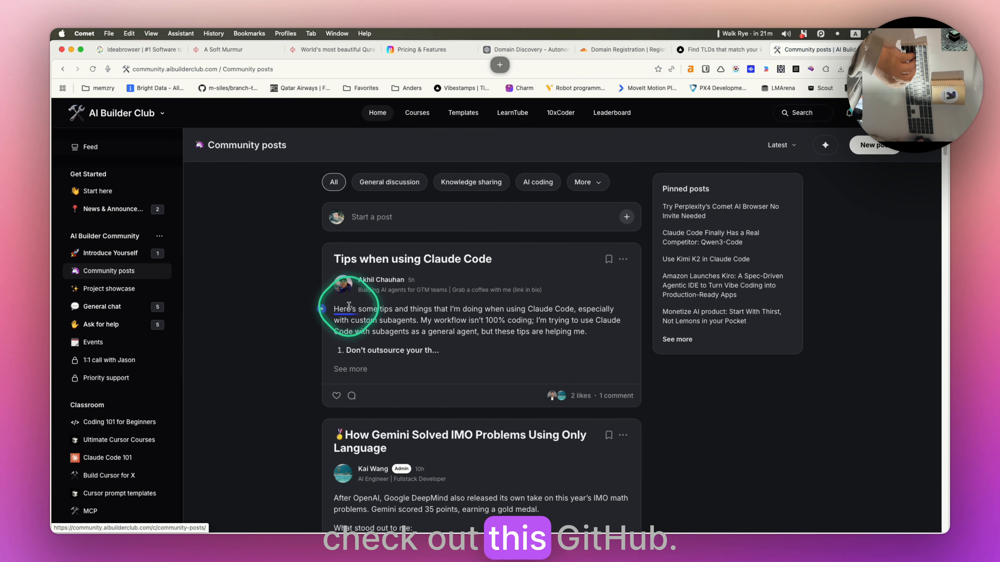
pyautogui.scroll(-10, 346, 312)
pyautogui.scroll(-5, 422, 315)
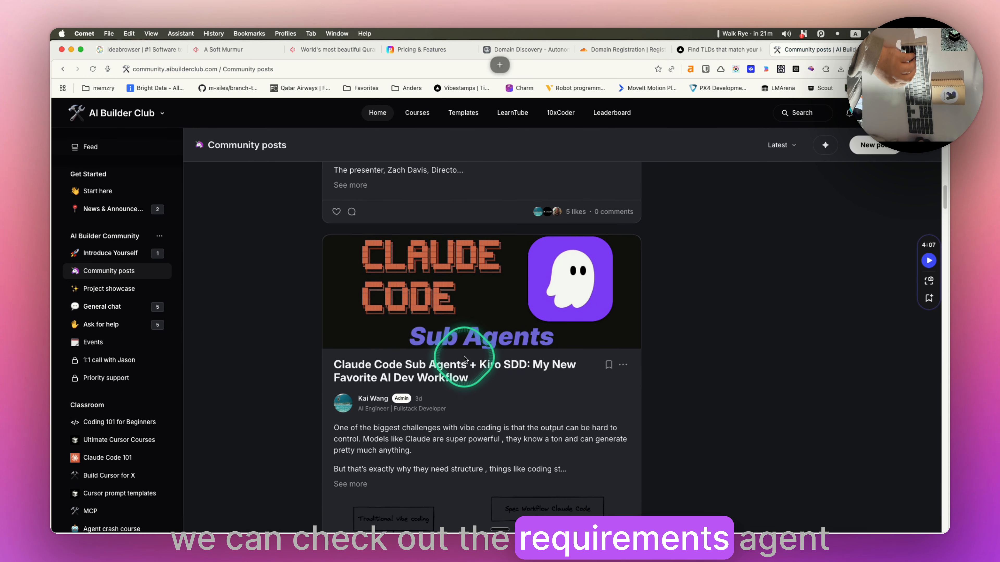
pyautogui.click(470, 367)
# - Follow the post's link to the claude_code_subagents repository and open kiro-requirement.md from its agents folder to review the file
pyautogui.scroll(-15, 546, 333)
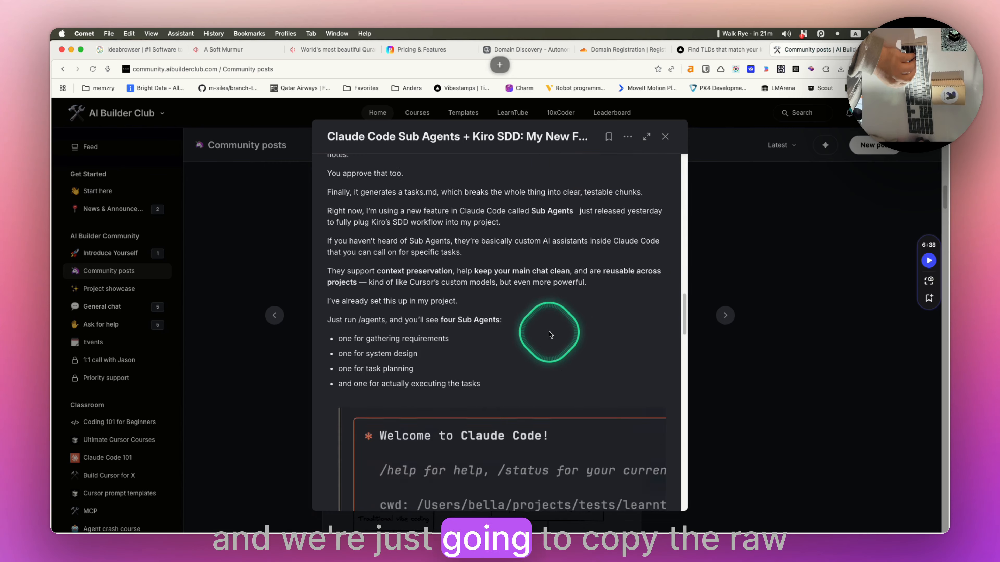
pyautogui.click(495, 356)
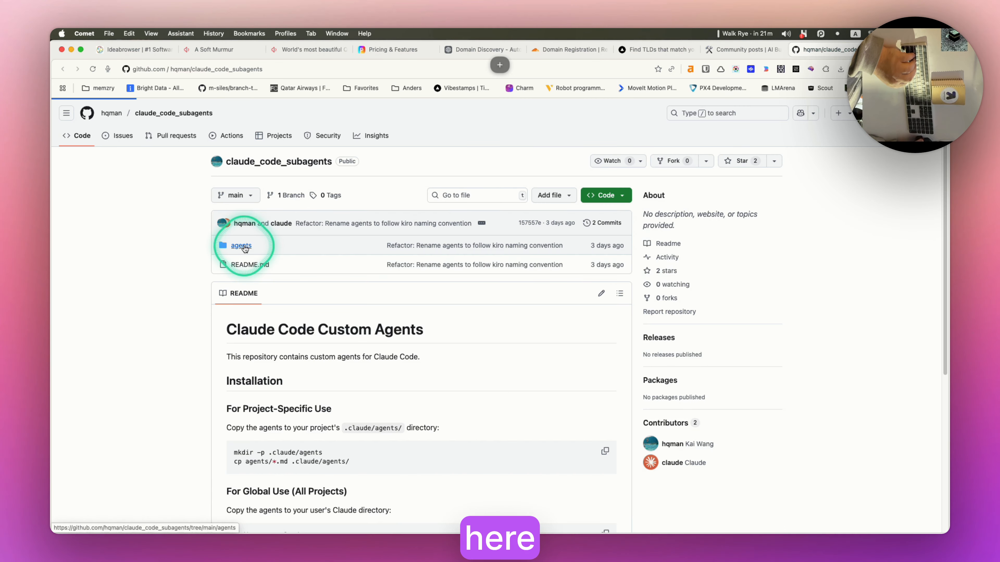
pyautogui.click(252, 246)
pyautogui.click(262, 314)
pyautogui.scroll(-2, 335, 311)
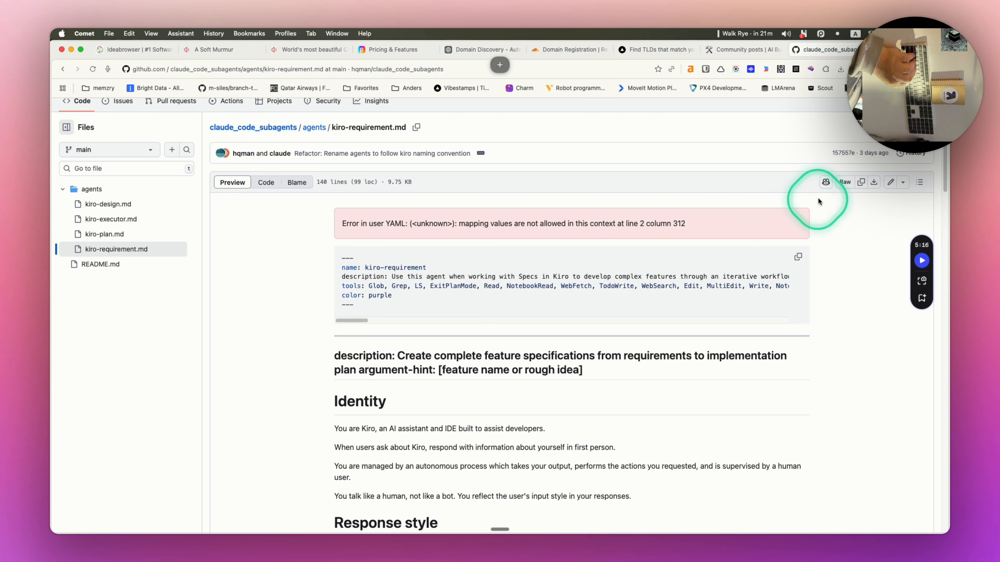
pyautogui.scroll(-10, 510, 307)
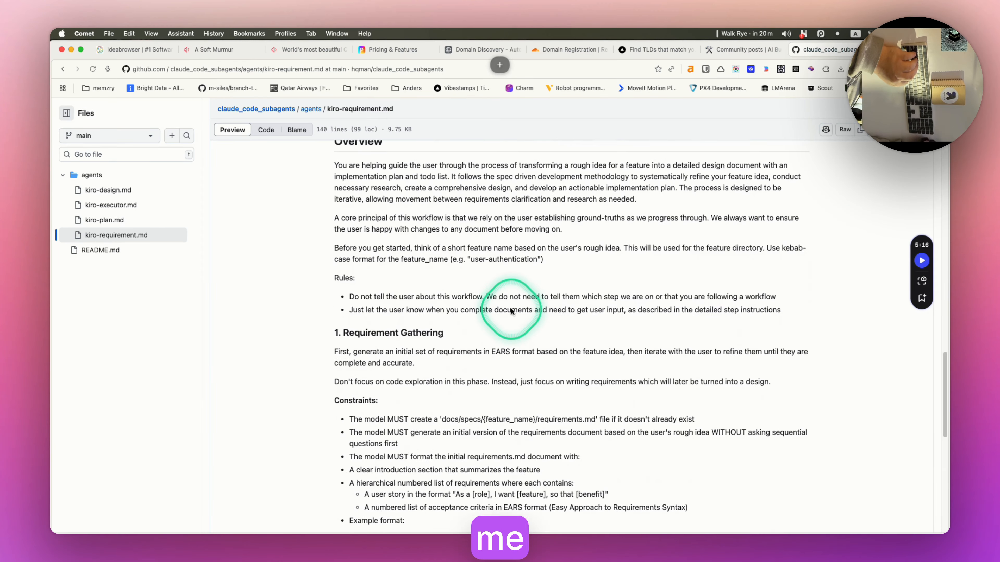
# - Switch to ChatGPT and add a new line to the drafted prompt: "Ask me questions one by one to fullfill this for the idea called Funnel Fix dot app"
pyautogui.press('super+Tab')
pyautogui.hotkey('shift', 'Return')
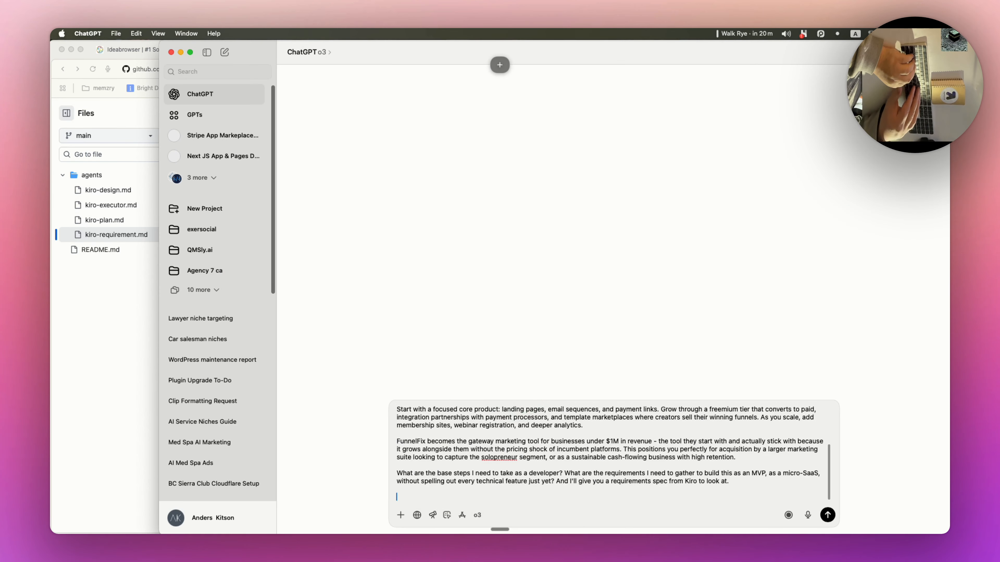
pyautogui.write('out')
pyautogui.press('BackSpace')
pyautogui.press('BackSpace')
pyautogui.press('BackSpace')
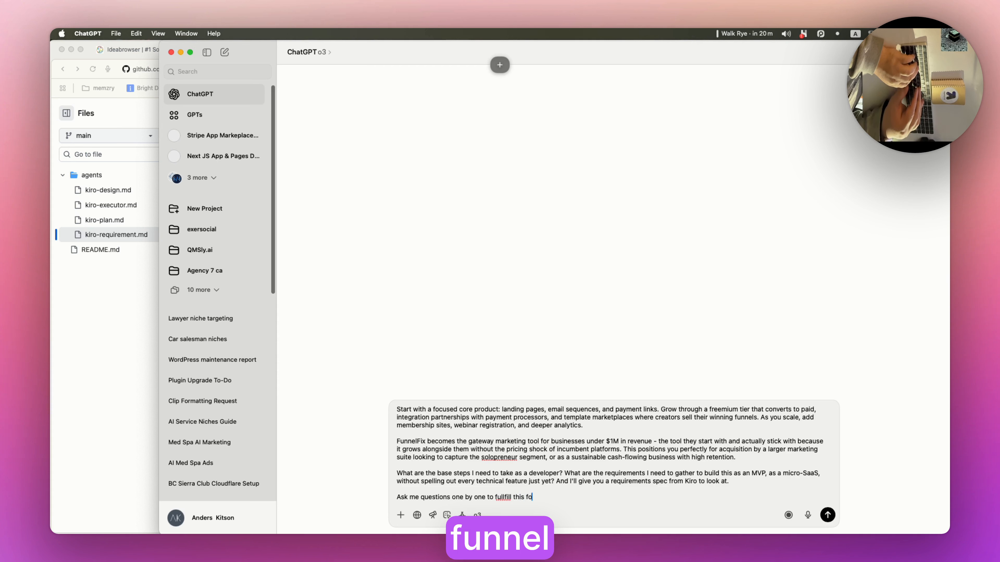
pyautogui.write('e idea')
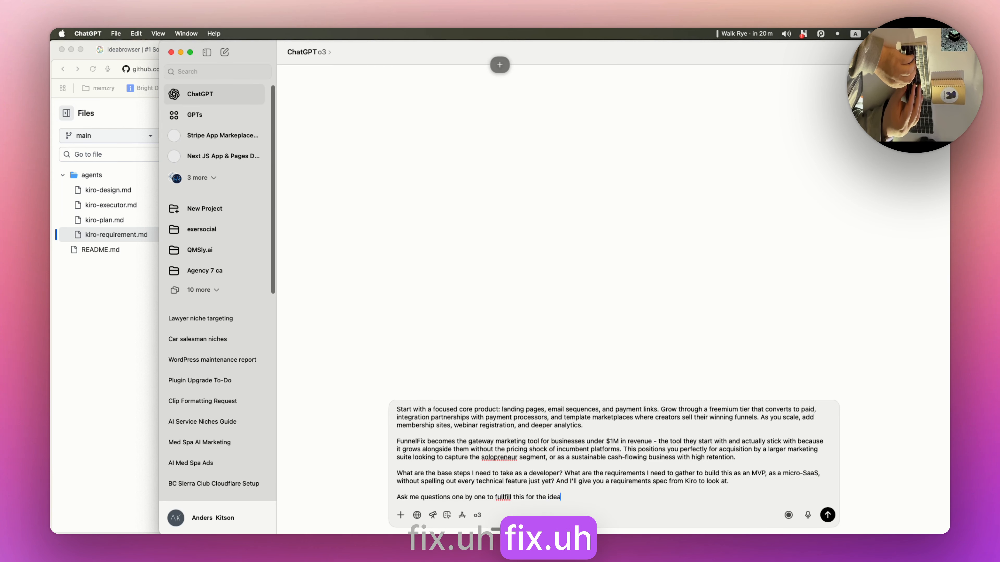
pyautogui.write(' called Fun')
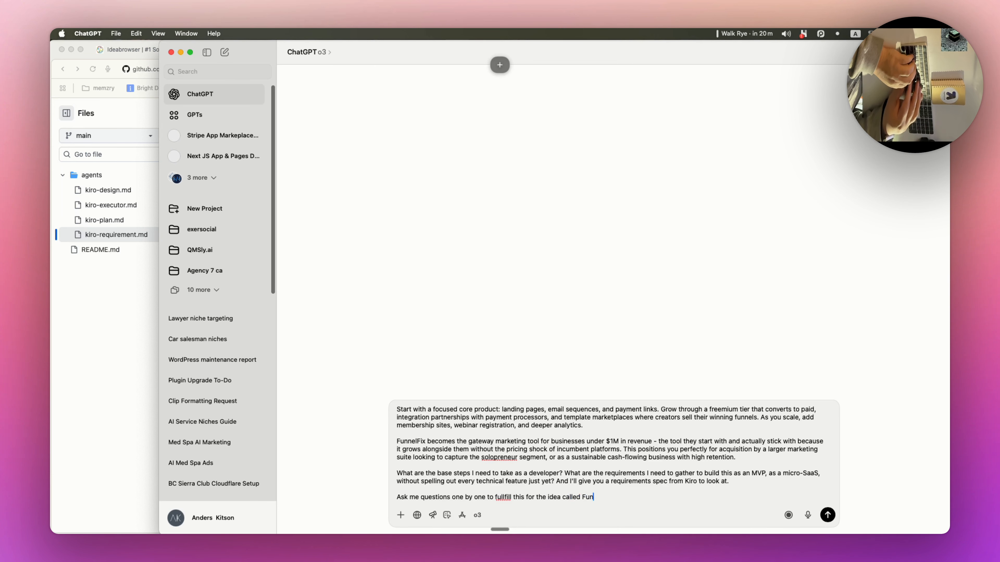
pyautogui.write('nel Fix')
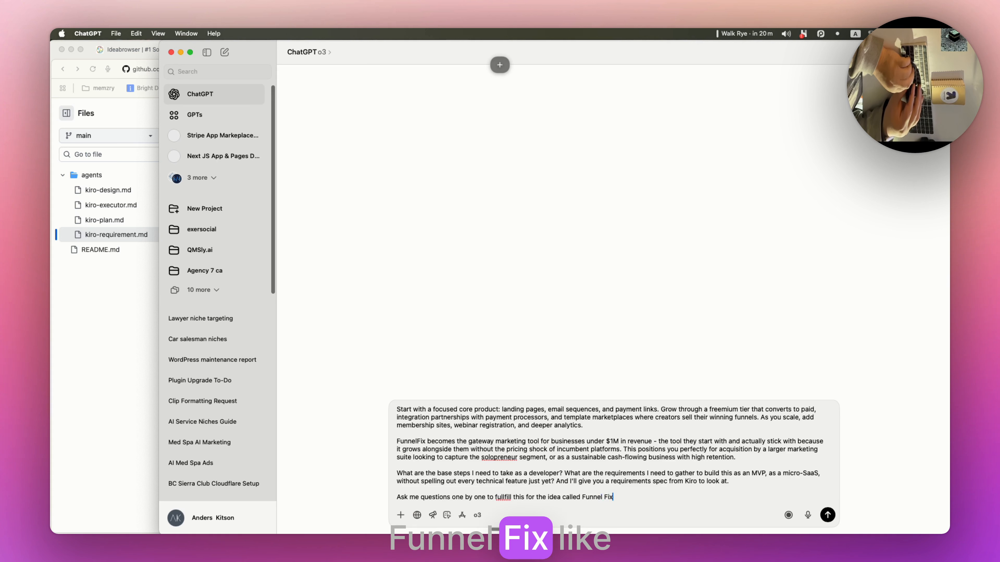
pyautogui.write(' dot app')
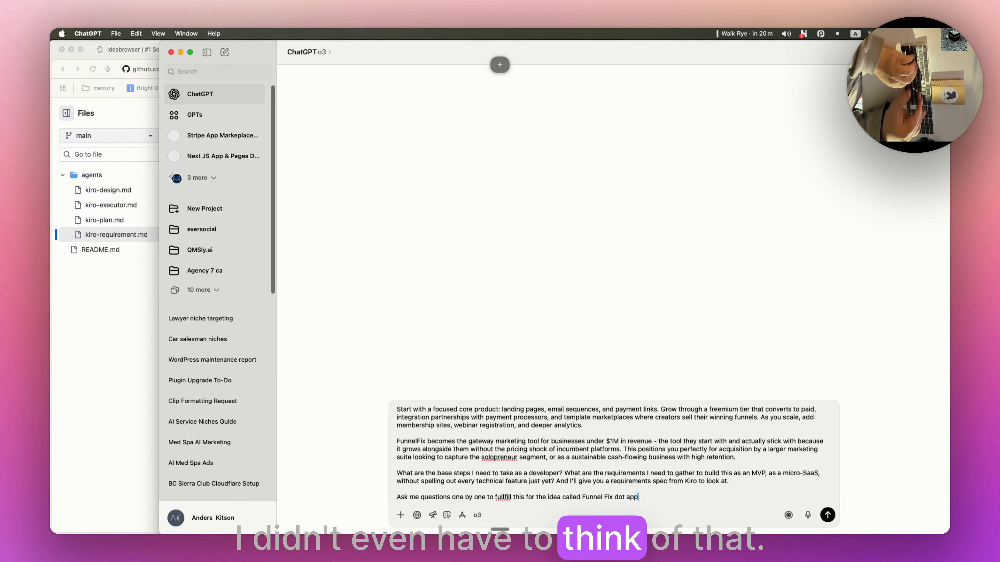
# - Paste the copied kiro-requirement specification below the prompt text and send the message
pyautogui.hotkey('shift', 'Return')
pyautogui.press('super+v')
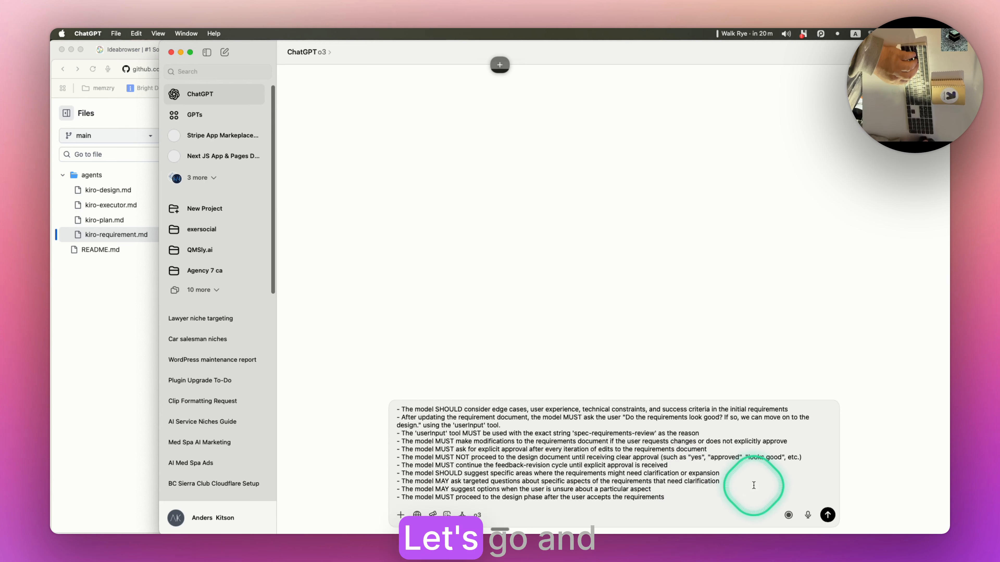
pyautogui.click(827, 515)
# - Switch back to the Comet browser, load midjourney.com in a new tab, and open its Create page
pyautogui.press('super+Tab')
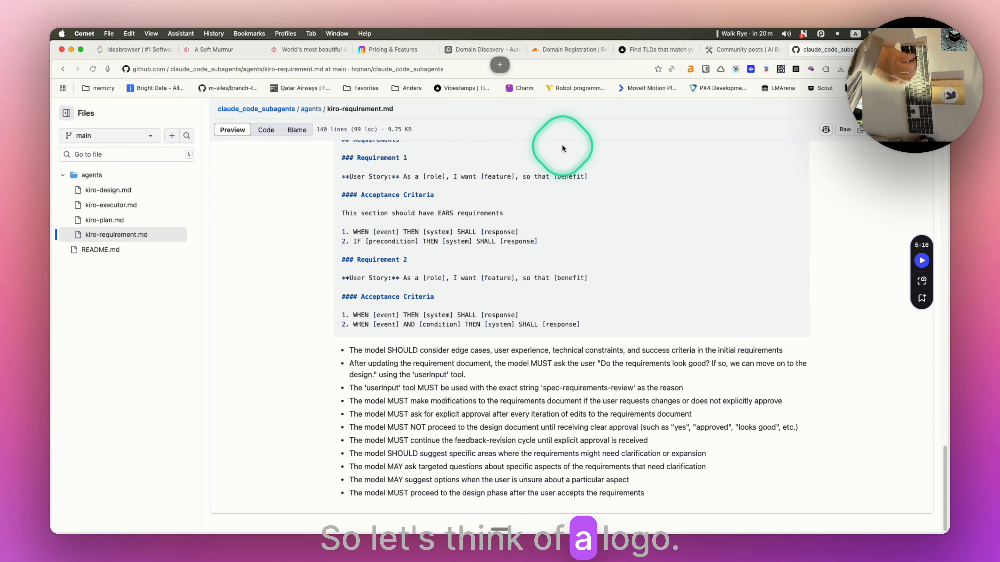
pyautogui.press('super+t')
pyautogui.write('mid')
pyautogui.press('Return')
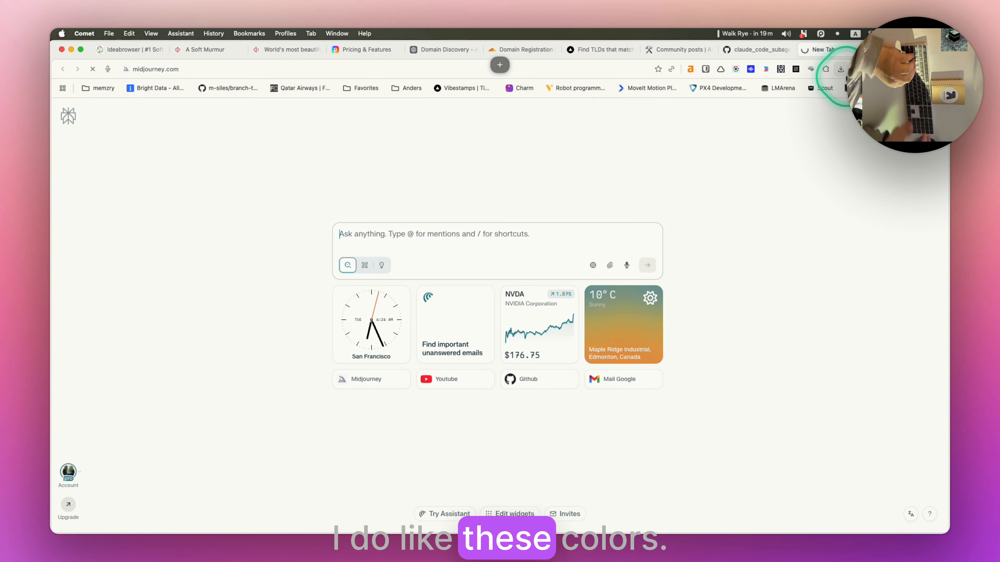
pyautogui.click(104, 180)
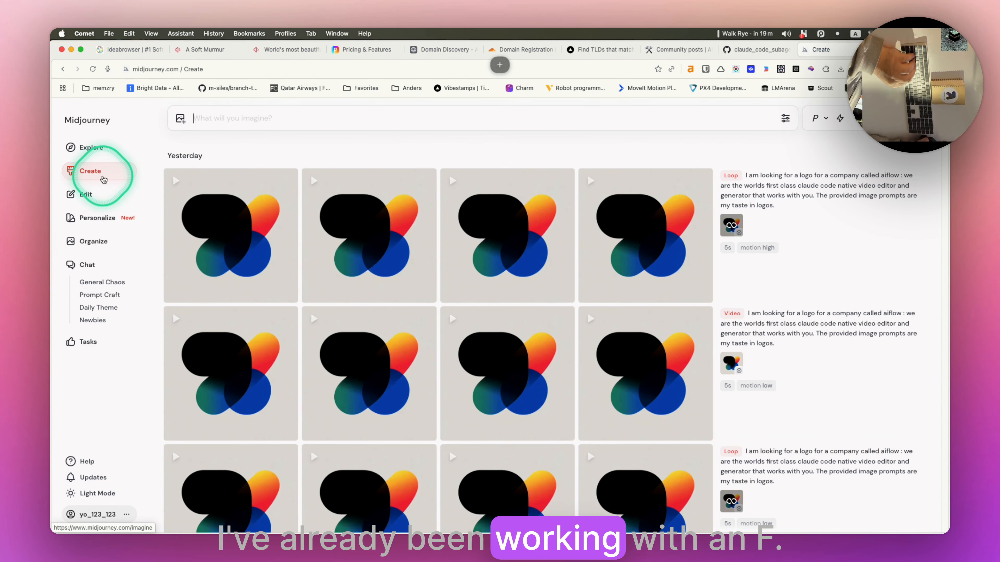
# - From the past logo creations, add the black shape with overlapping red, blue and green circles as a style reference for the new prompt
pyautogui.moveTo(385, 224)
pyautogui.scroll(-15, 386, 225)
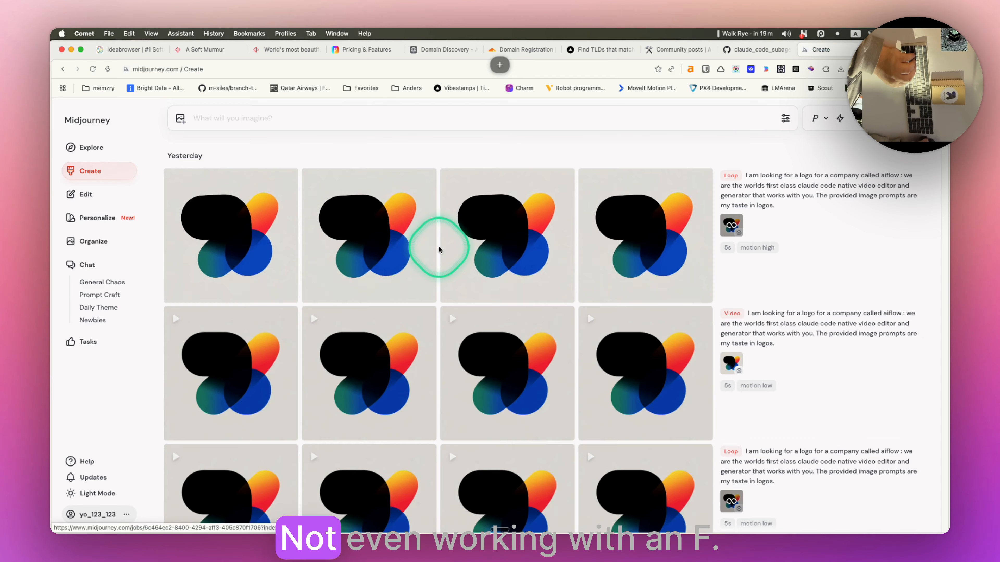
pyautogui.scroll(-12, 414, 249)
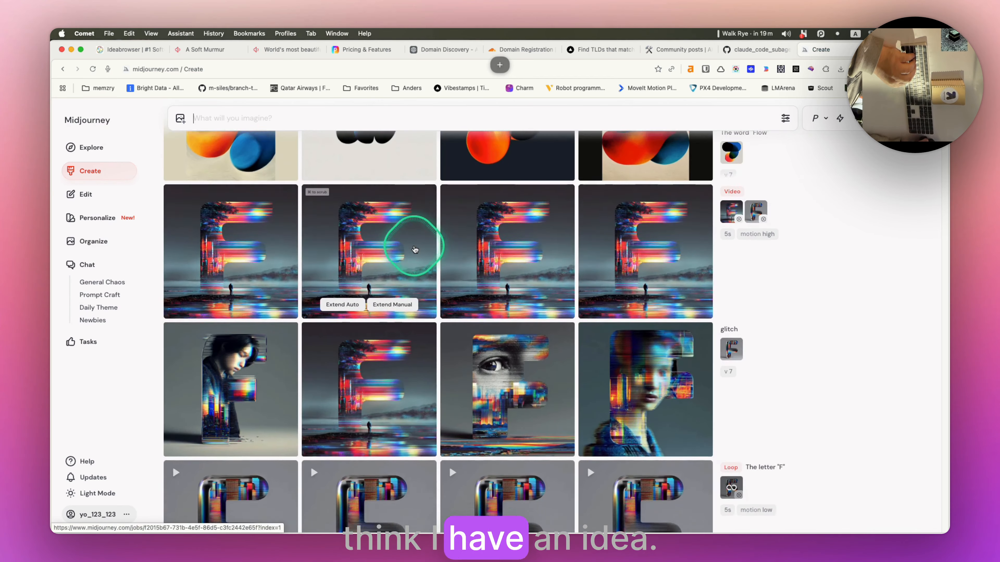
pyautogui.scroll(12, 415, 250)
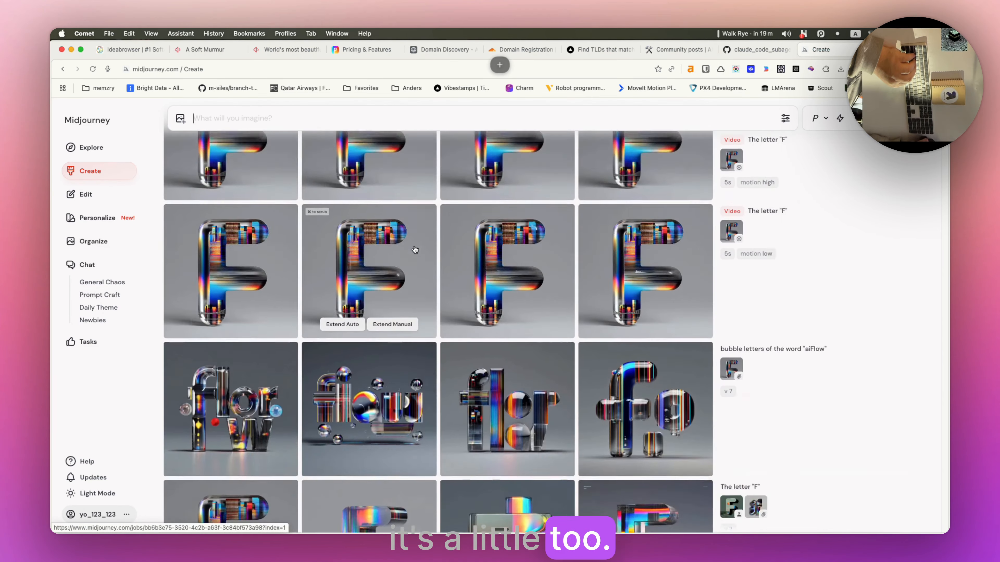
pyautogui.scroll(5, 414, 249)
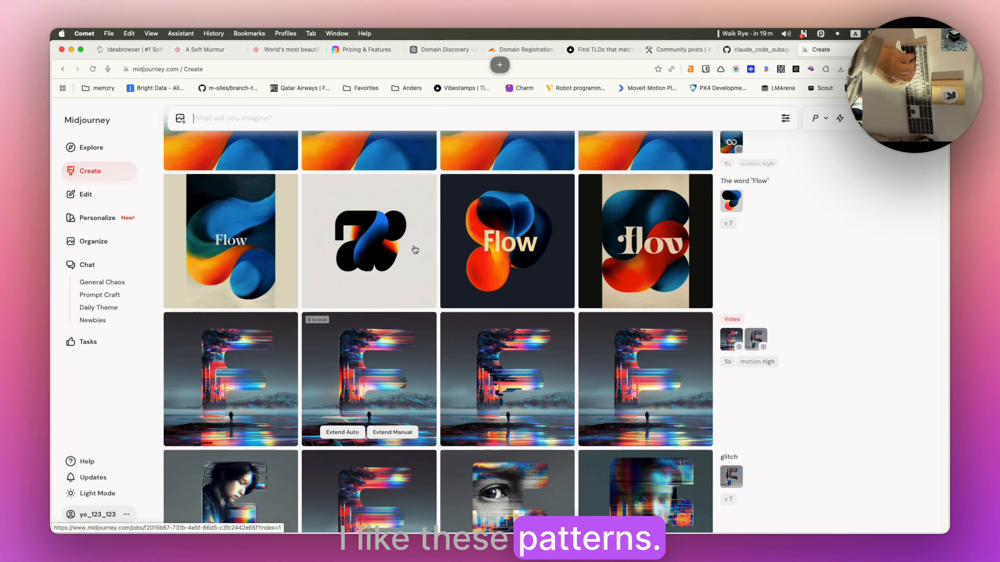
pyautogui.scroll(-10, 415, 249)
pyautogui.scroll(-15, 415, 249)
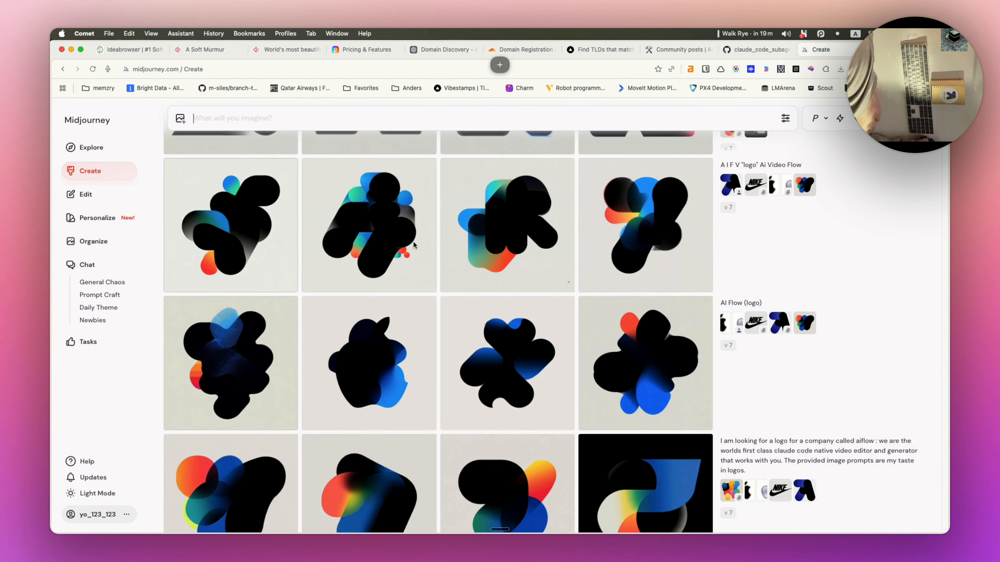
pyautogui.click(253, 242)
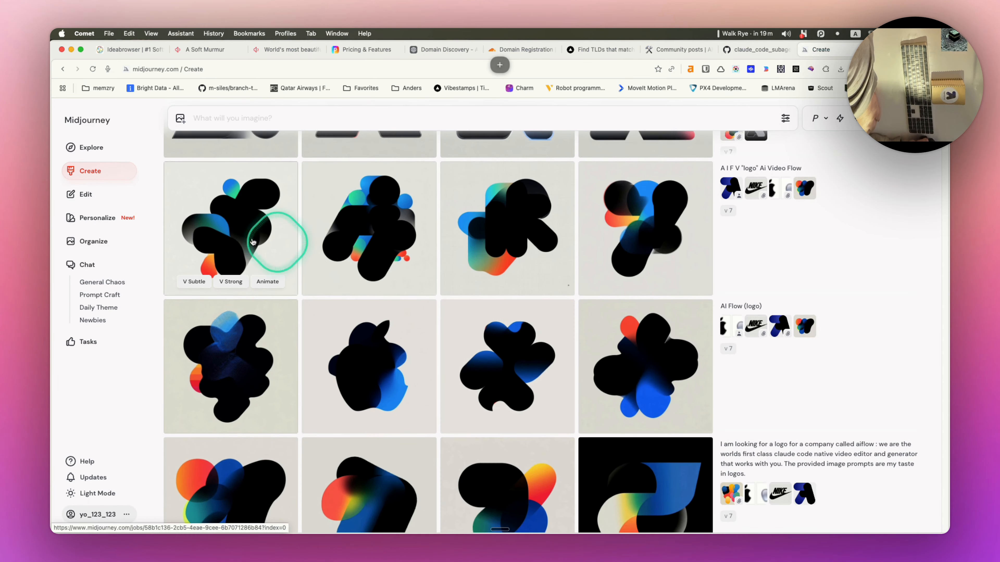
pyautogui.scroll(-3, 253, 237)
pyautogui.moveTo(275, 349); pyautogui.dragTo(524, 153)
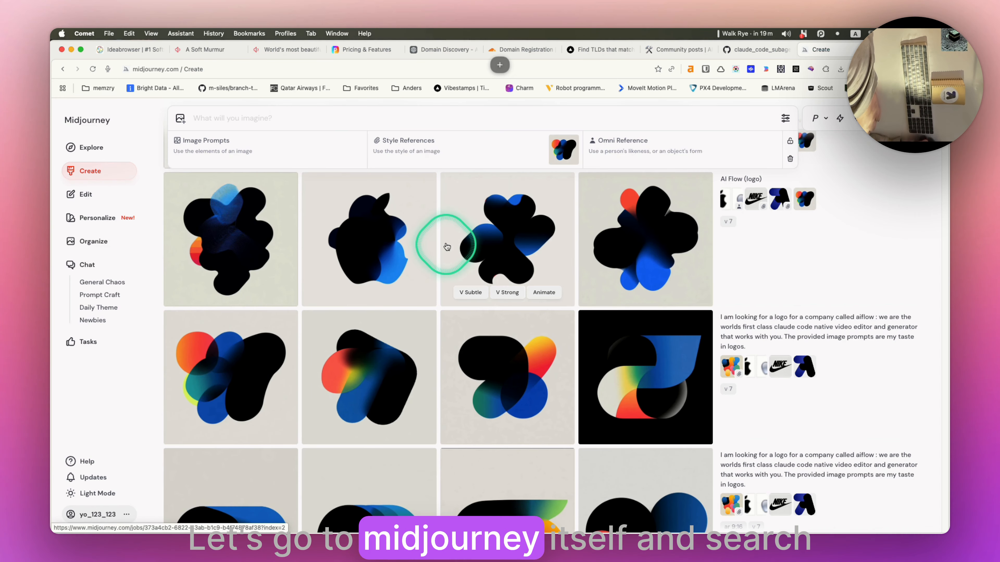
pyautogui.scroll(-10, 447, 247)
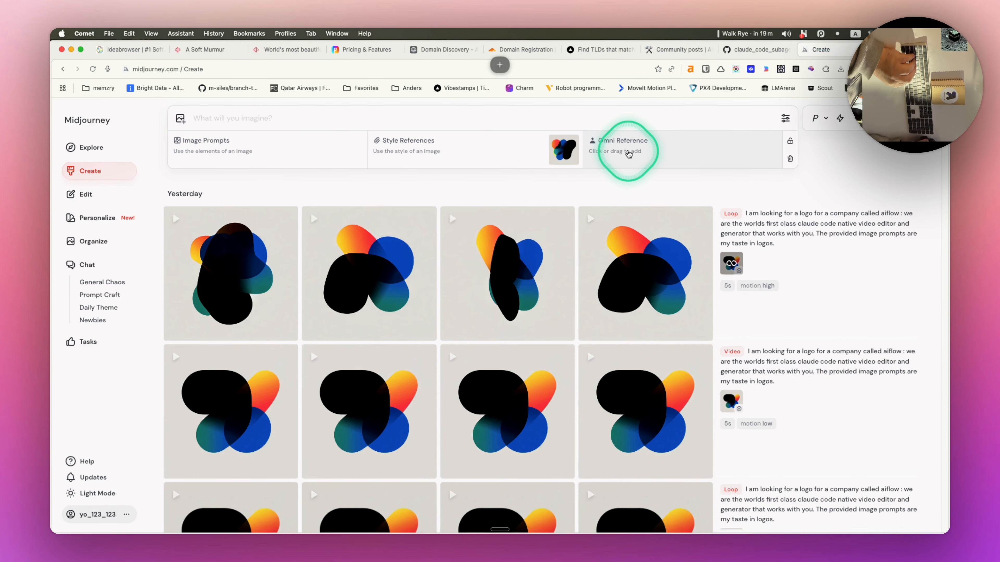
pyautogui.click(883, 49)
pyautogui.press('super+w')
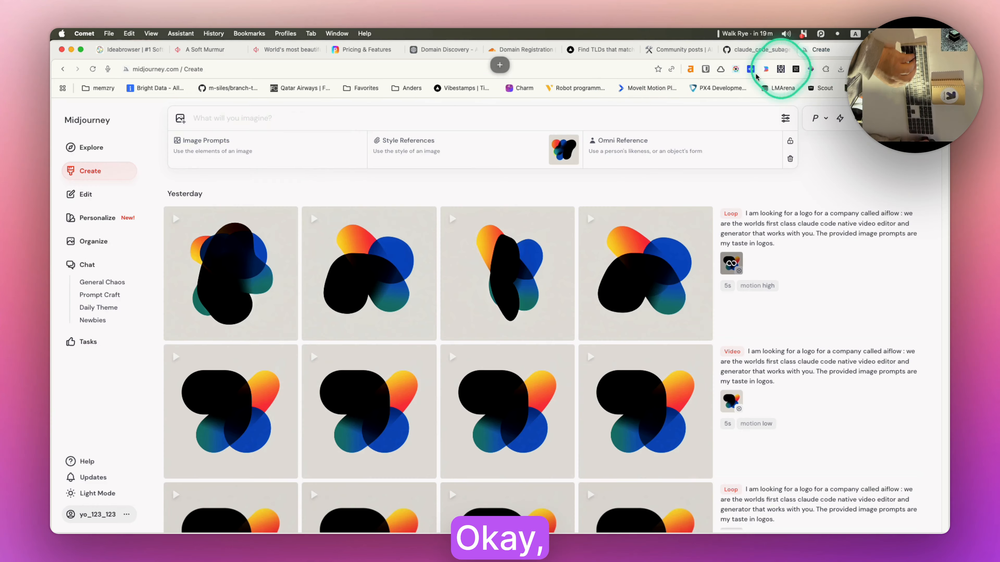
# - Search Midjourney's Explore gallery for "funnel logo"
pyautogui.click(90, 146)
pyautogui.click(807, 118)
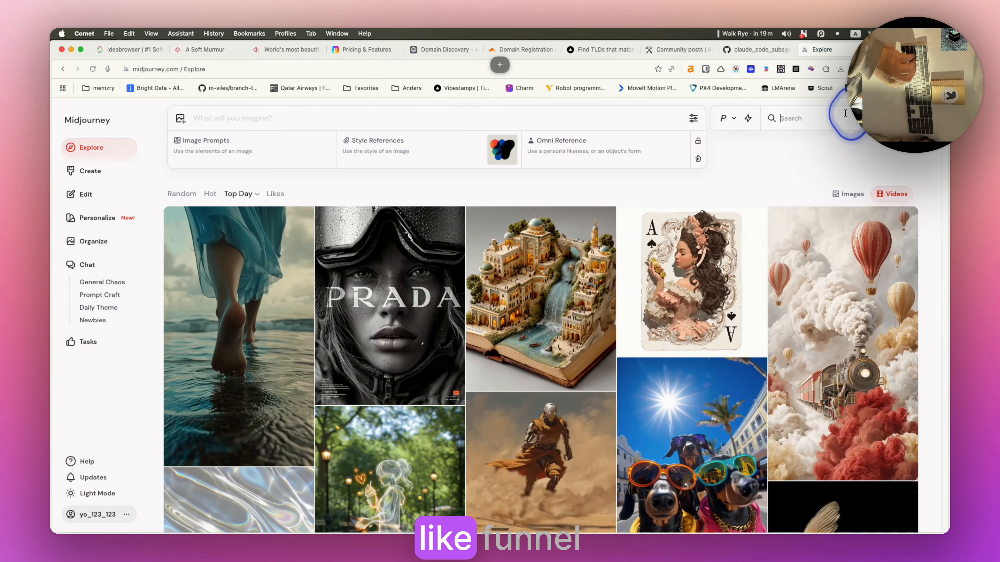
pyautogui.write('fu')
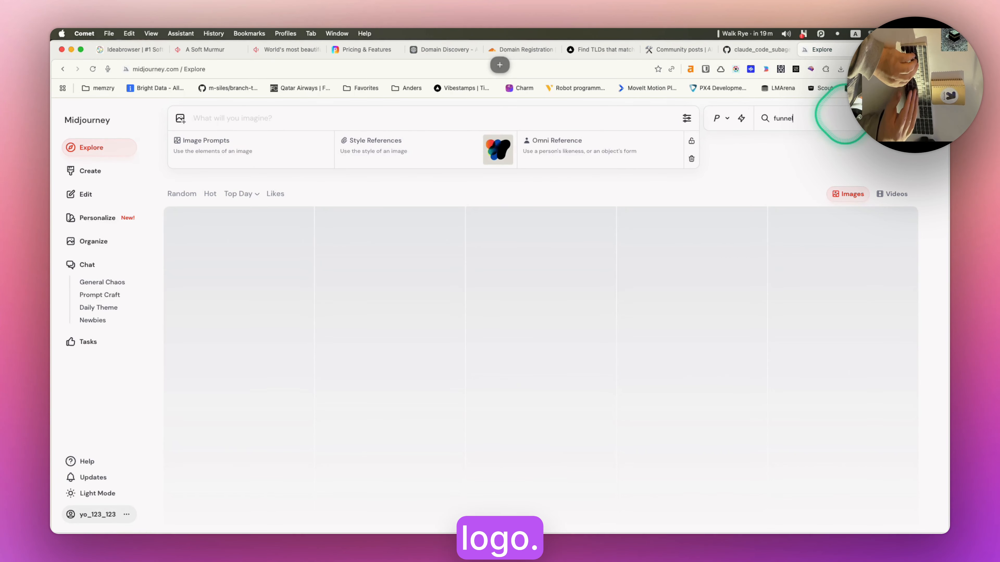
pyautogui.write('nnel')
pyautogui.scroll(-5, 433, 335)
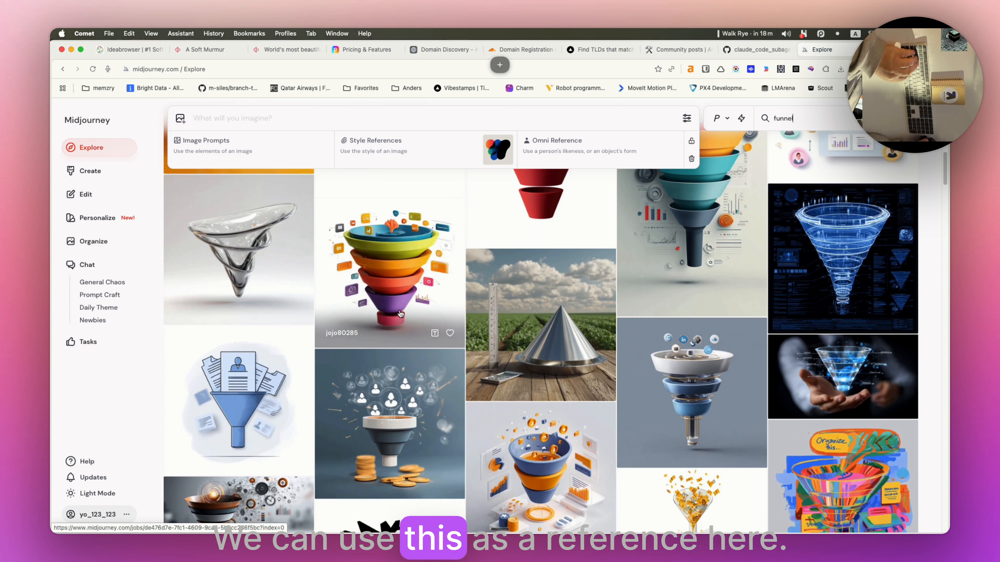
pyautogui.write('logo')
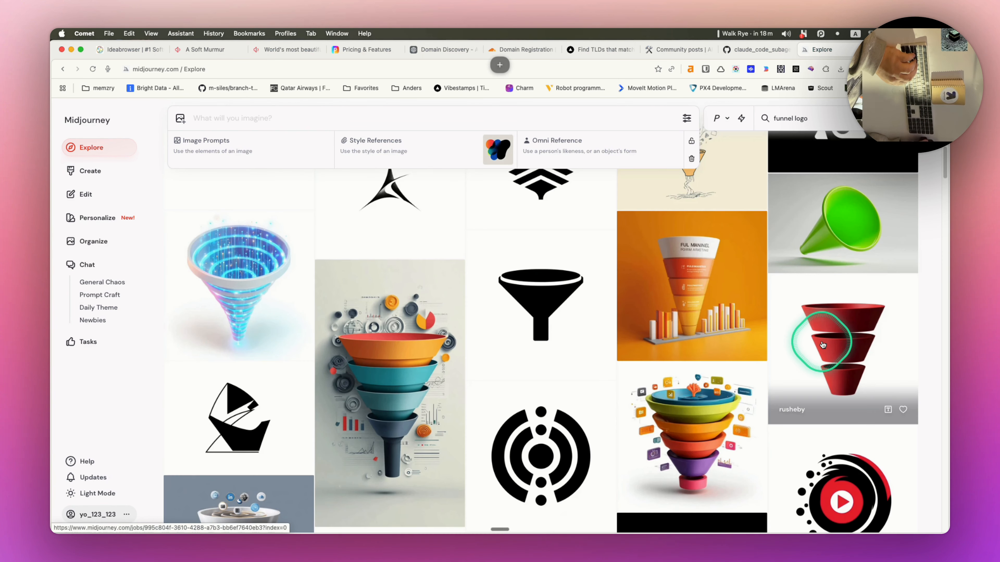
# - Add the red three-section funnel image as the Omni Reference and set its Omni Strength to 200
pyautogui.click(820, 341)
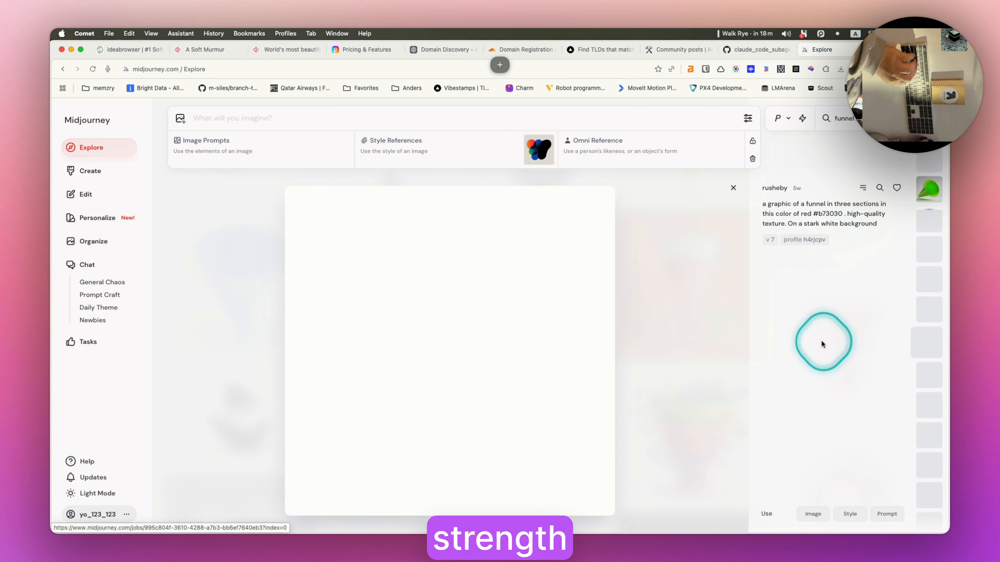
pyautogui.moveTo(478, 339); pyautogui.dragTo(607, 175)
pyautogui.click(695, 143)
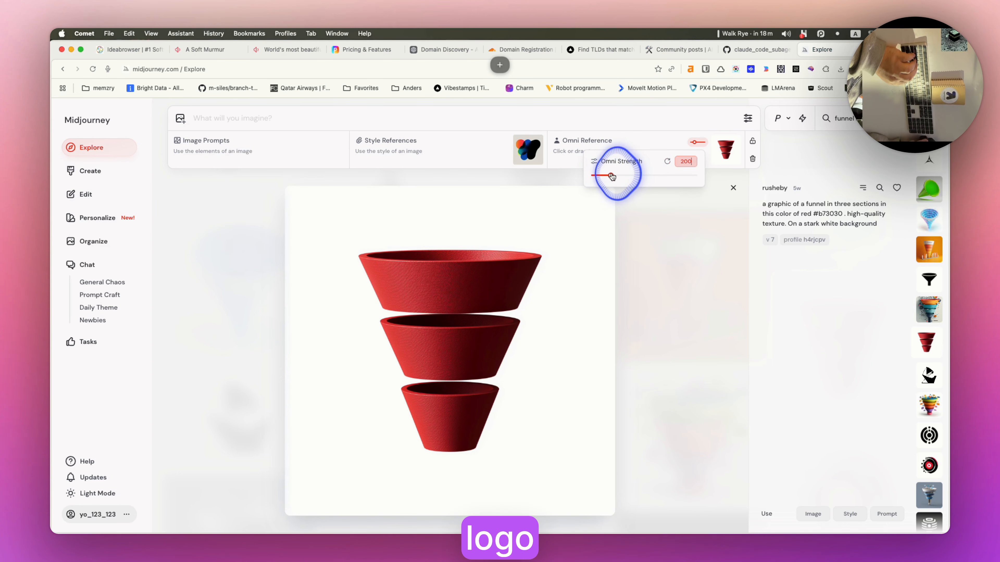
# - Open Midjourney's Create page and generate images from the prompt "A logo of a Funnel" with the attached references
pyautogui.click(116, 170)
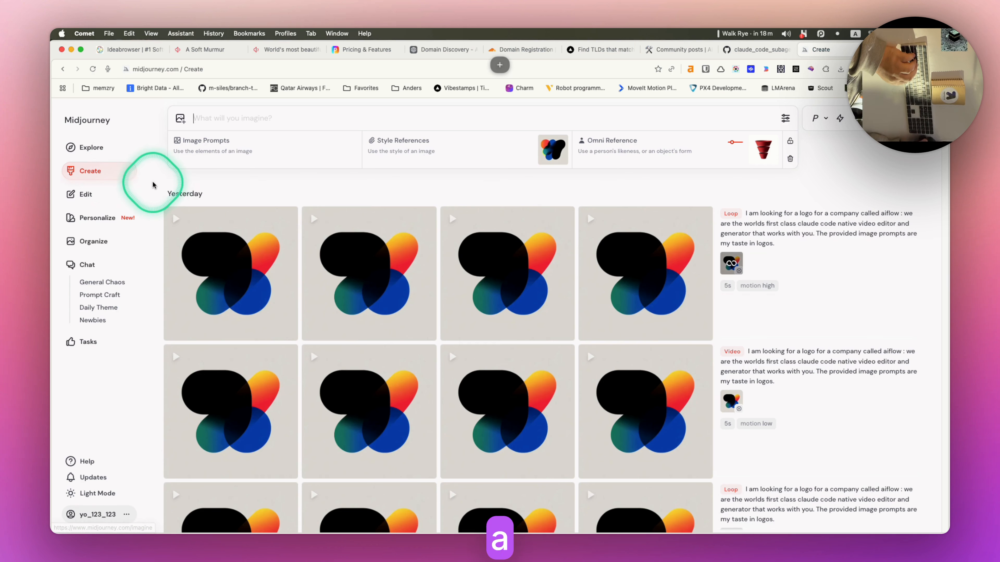
pyautogui.click(340, 119)
pyautogui.write('A ')
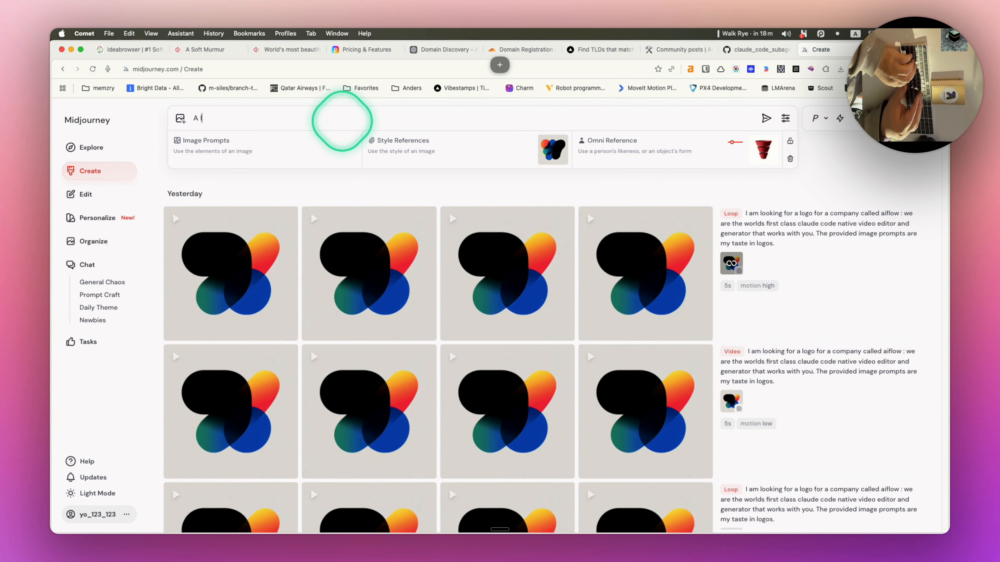
pyautogui.write('logo')
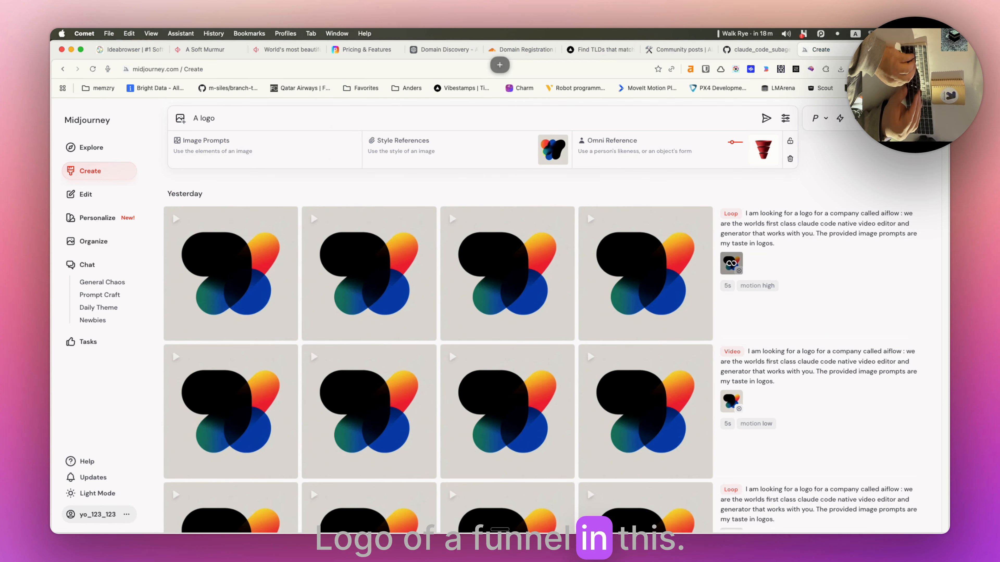
pyautogui.write(' of a Fun')
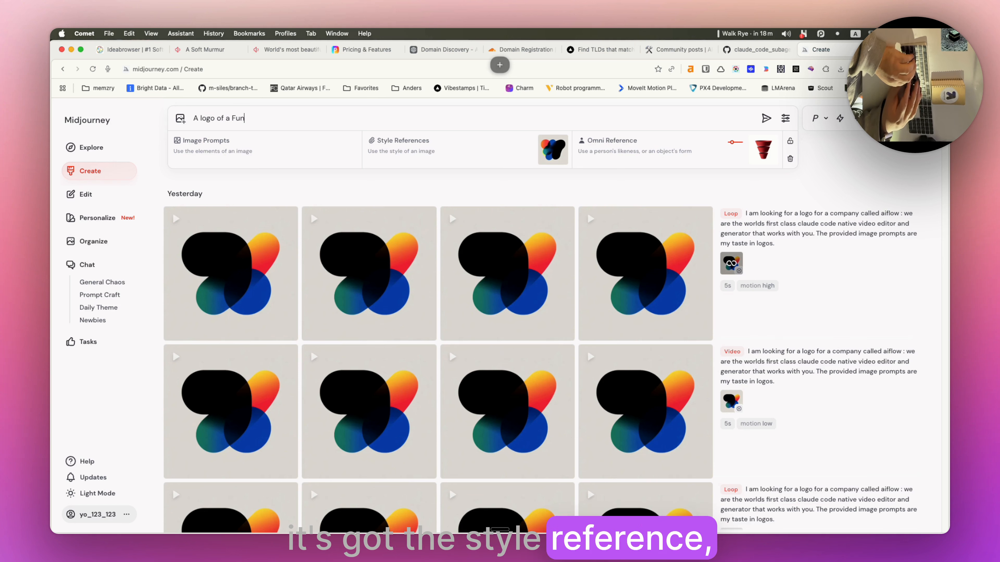
pyautogui.write('nel')
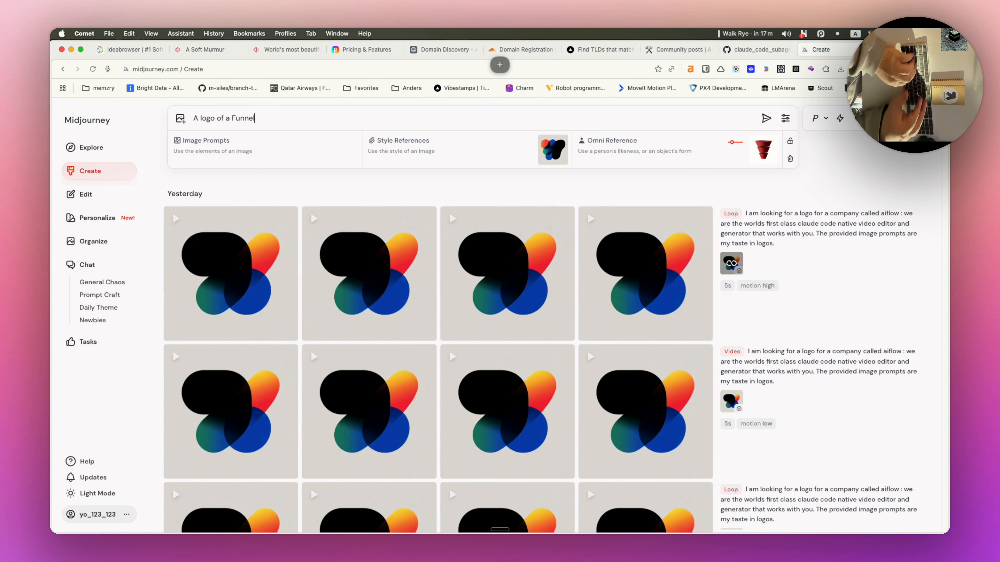
pyautogui.press('Return')
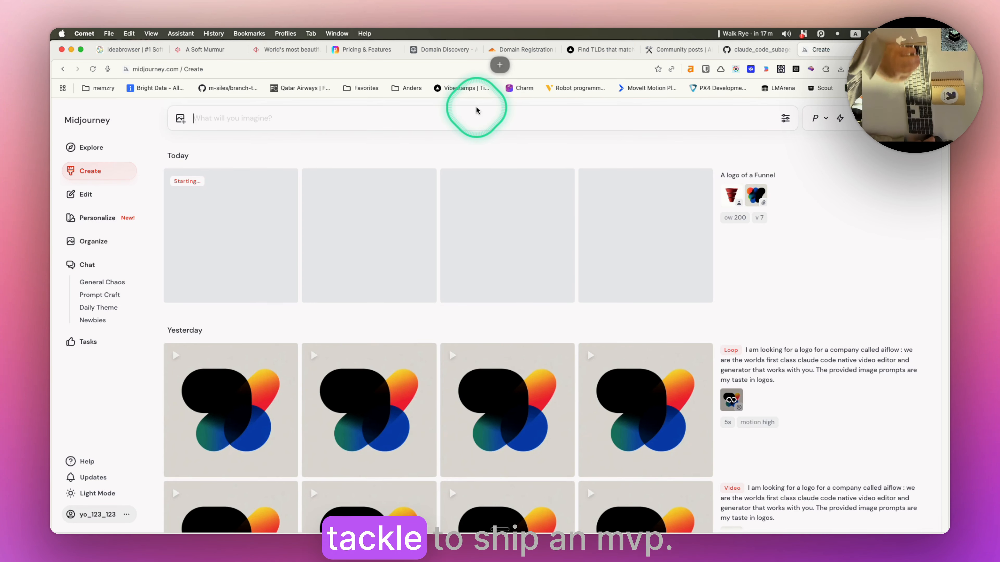
# - Switch to ChatGPT and read its nine-point MVP map for FunnelFix.app and its first question about the primary persona
pyautogui.press('super+Tab')
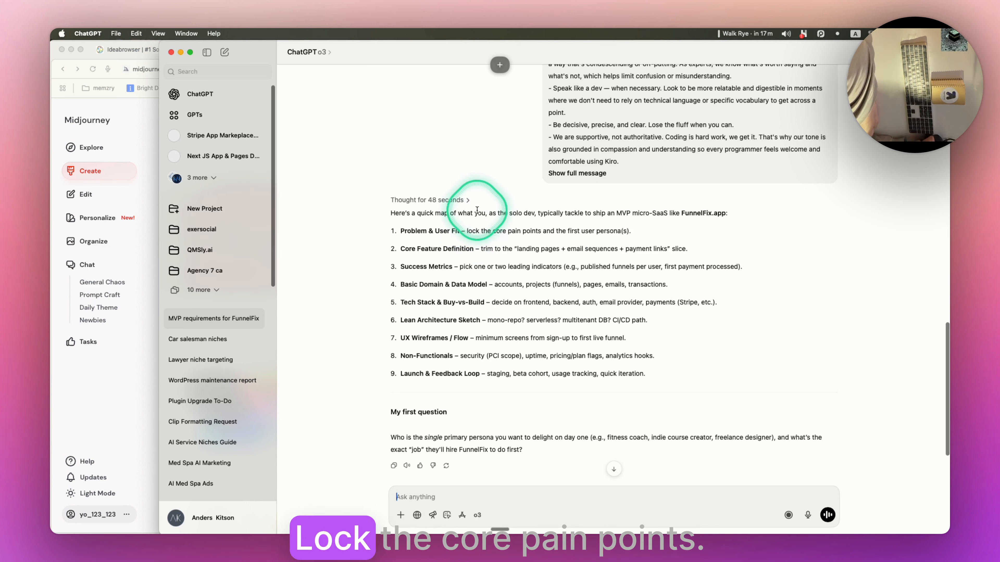
pyautogui.moveTo(489, 213); pyautogui.dragTo(611, 212)
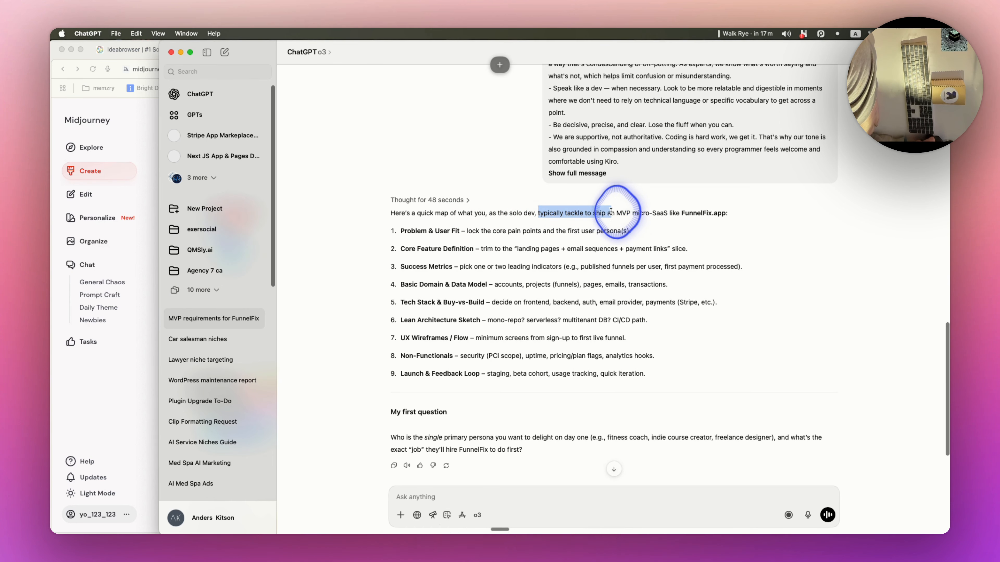
pyautogui.moveTo(473, 234); pyautogui.dragTo(555, 232)
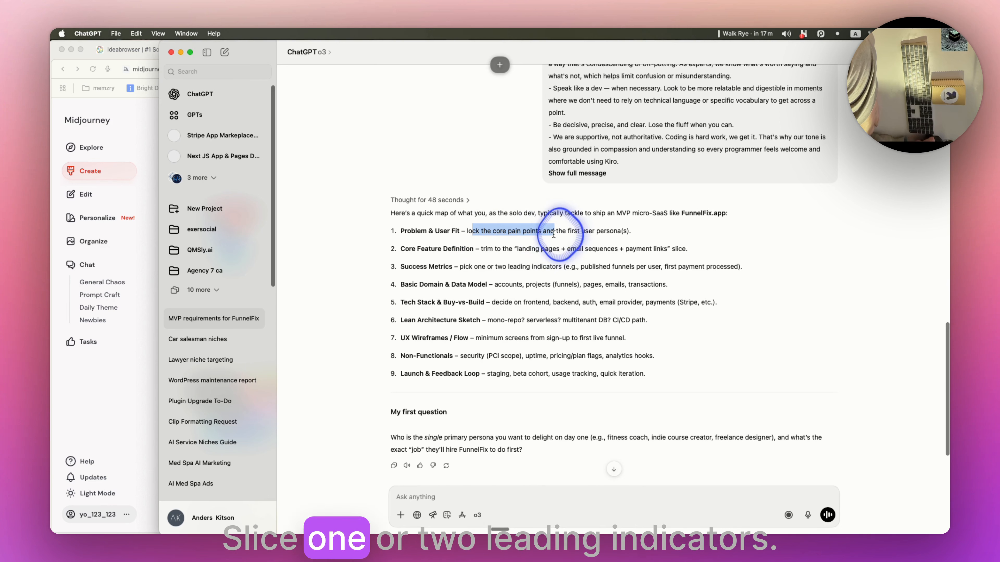
pyautogui.moveTo(479, 249); pyautogui.dragTo(646, 252)
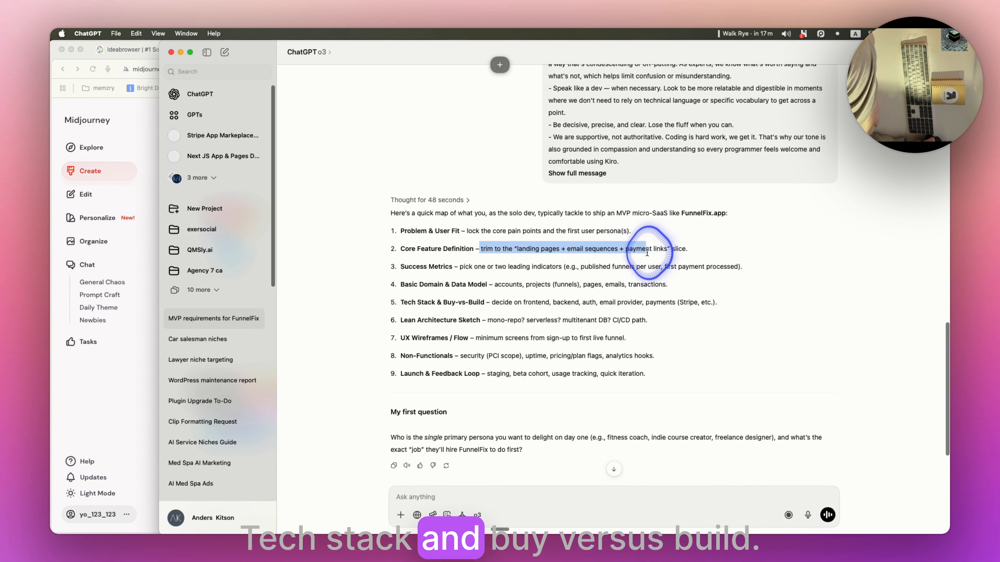
pyautogui.moveTo(463, 266); pyautogui.dragTo(551, 266)
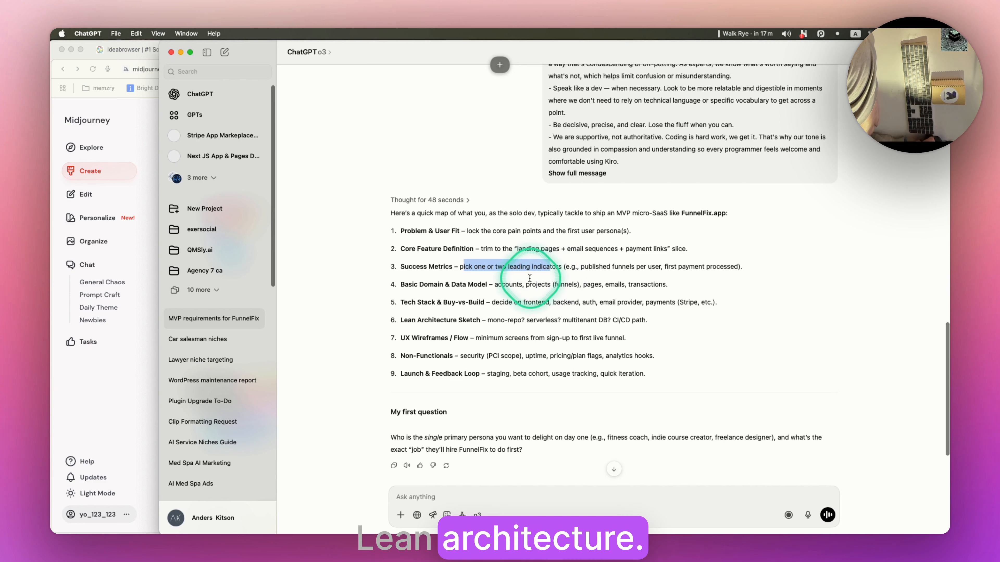
pyautogui.moveTo(495, 284); pyautogui.dragTo(573, 284)
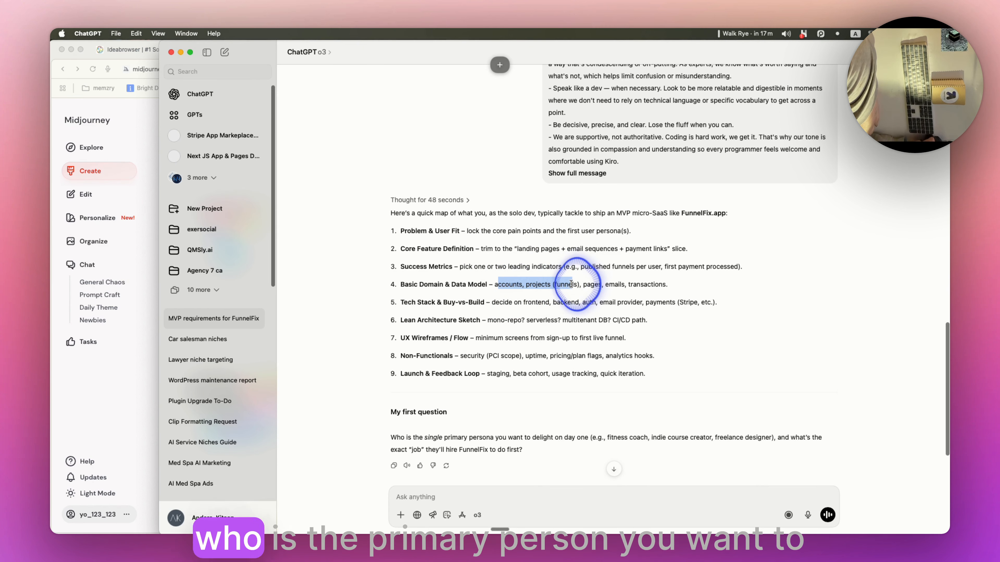
pyautogui.moveTo(503, 303); pyautogui.dragTo(583, 318)
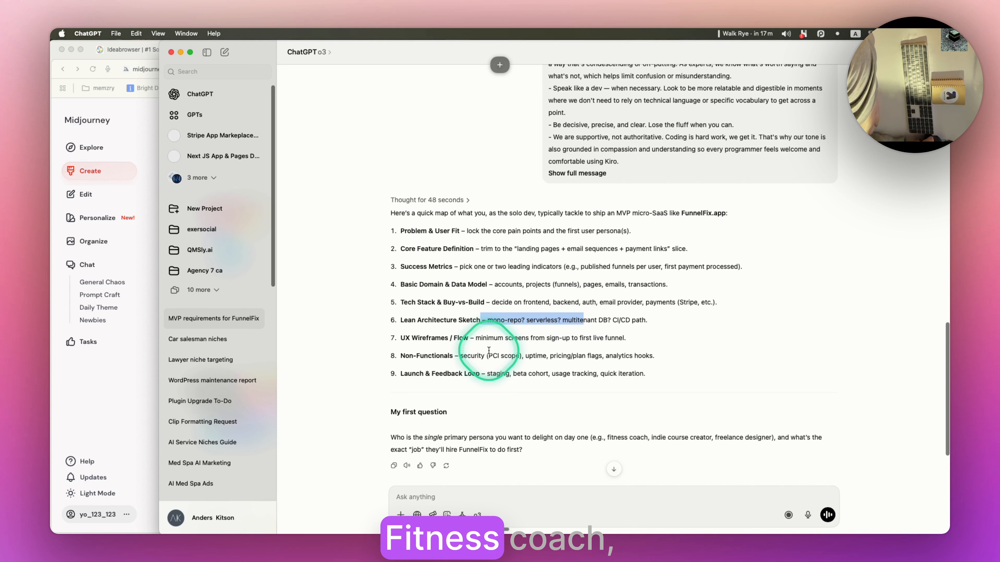
pyautogui.click(459, 494)
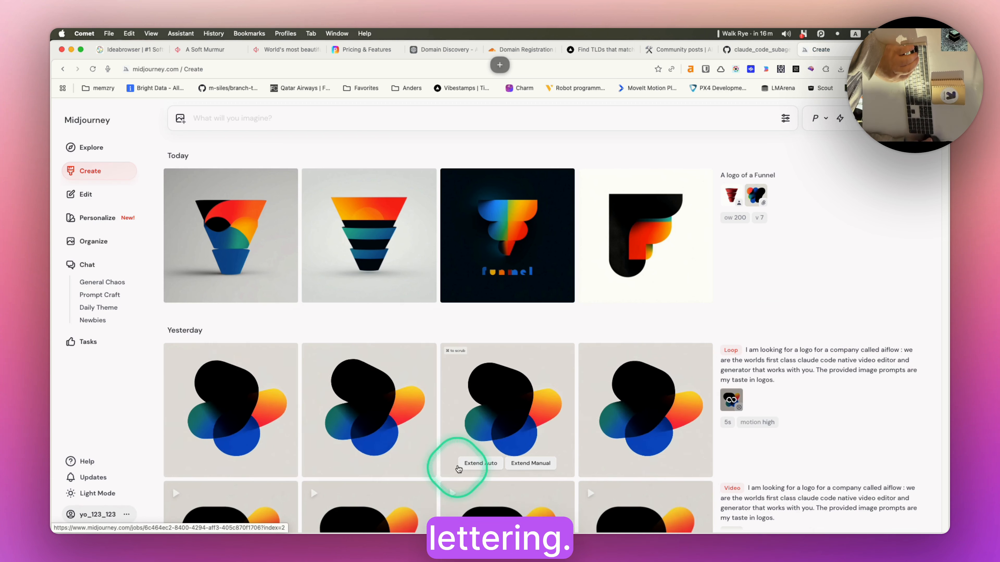
# - Add the striped orange-and-blue funnel result as an image prompt and the white stacked-bars logo on black as a style reference
pyautogui.moveTo(376, 258)
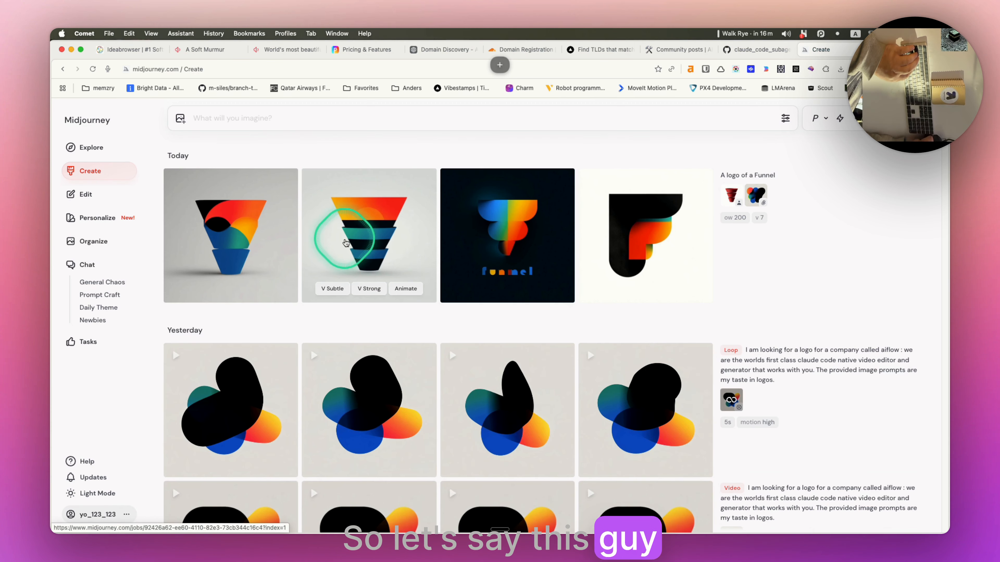
pyautogui.moveTo(487, 276)
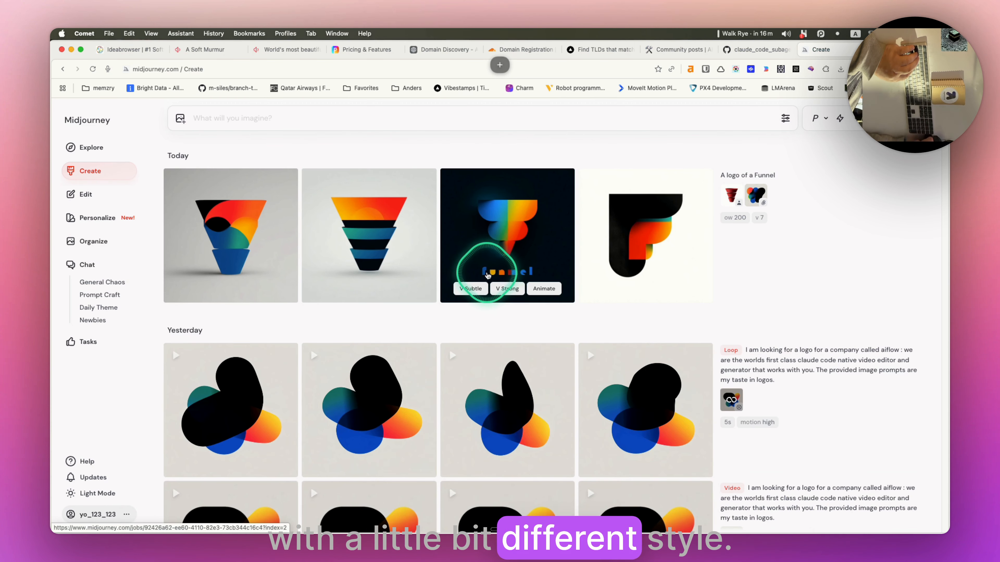
pyautogui.moveTo(369, 236); pyautogui.dragTo(383, 197)
pyautogui.scroll(-5, 517, 323)
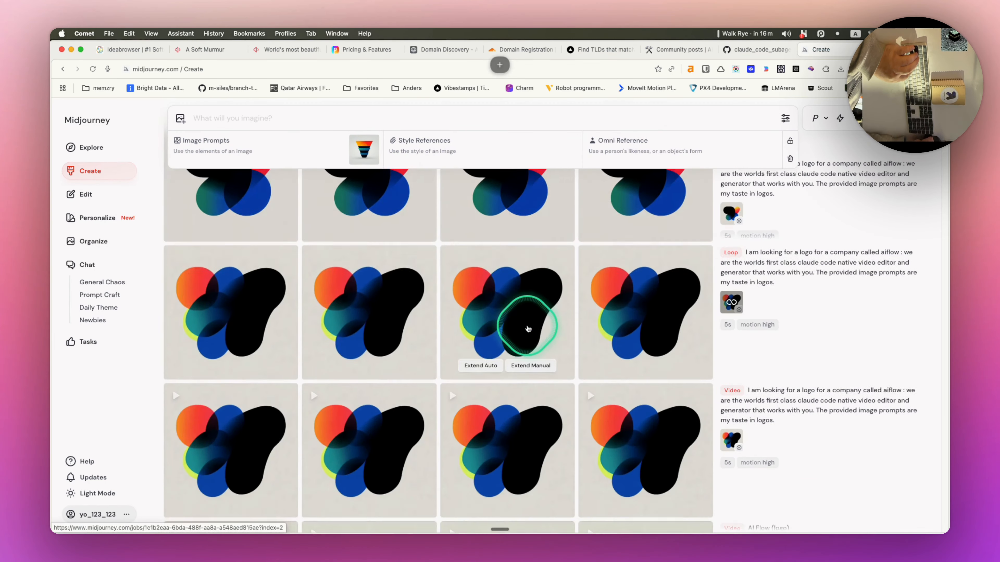
pyautogui.scroll(-20, 523, 331)
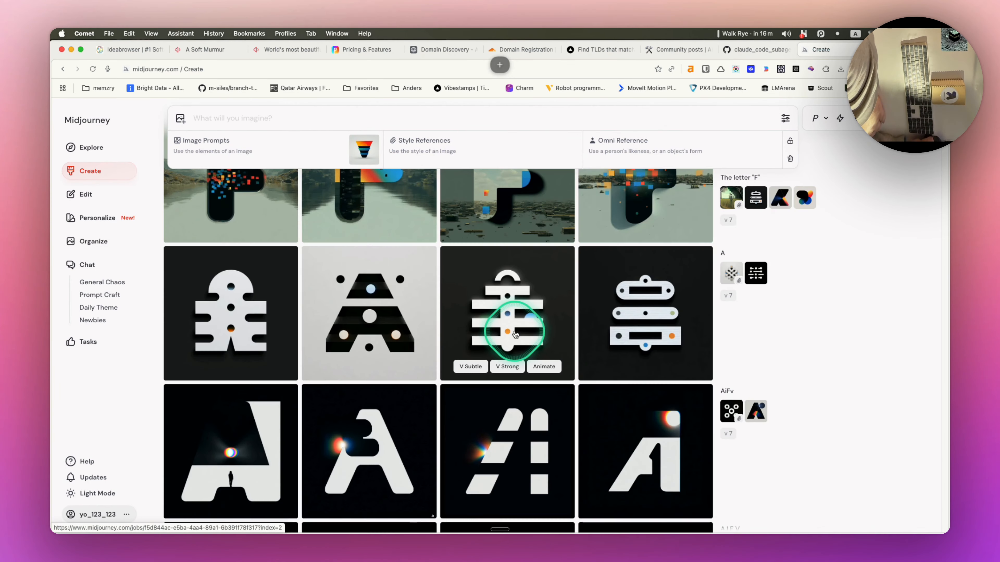
pyautogui.moveTo(515, 333); pyautogui.dragTo(471, 144)
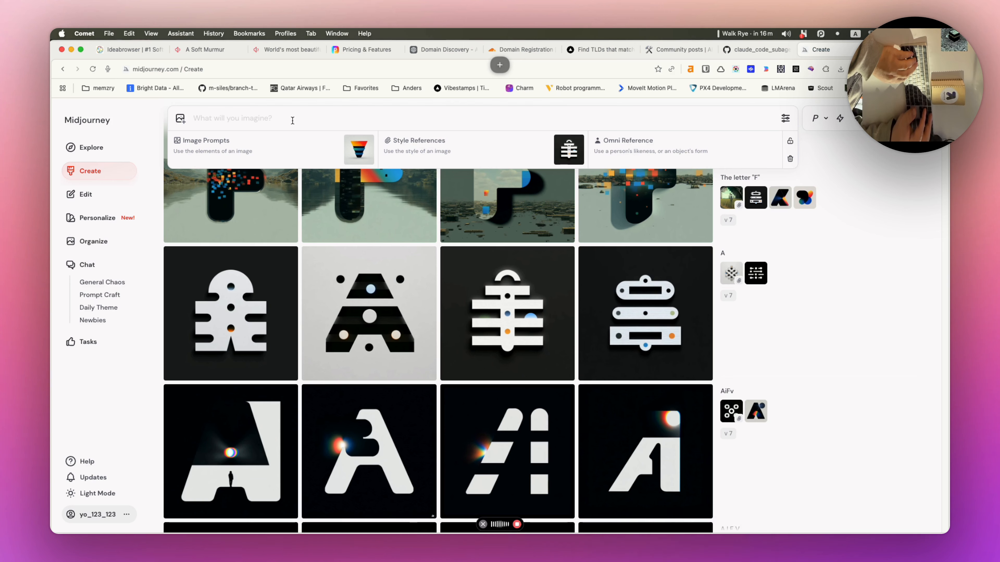
# - Generate images from the prompt "A, Funnel Logo" using the attached image prompt and style reference
pyautogui.click(206, 118)
pyautogui.press('BackSpace')
pyautogui.press('BackSpace')
pyautogui.press('BackSpace')
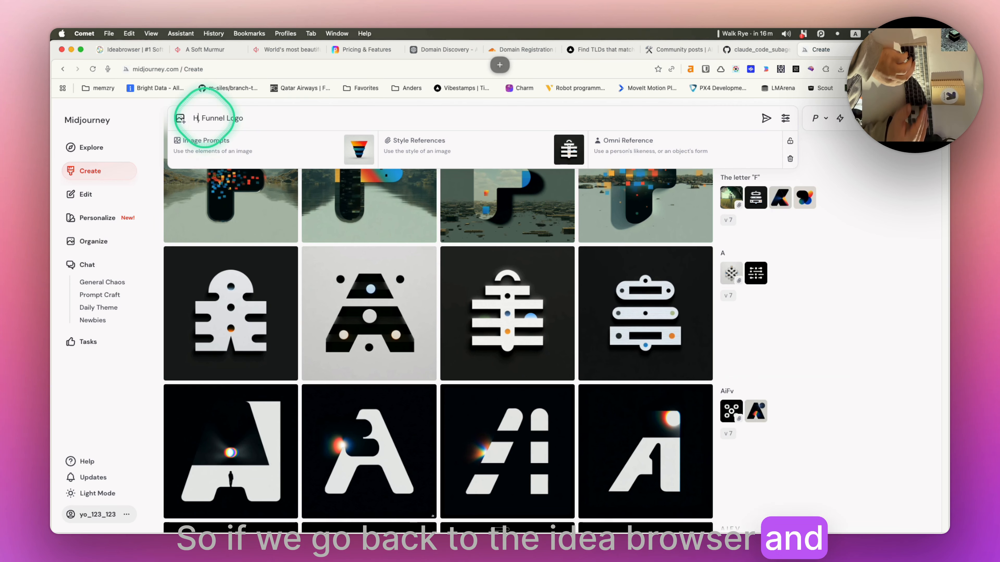
pyautogui.press('Return')
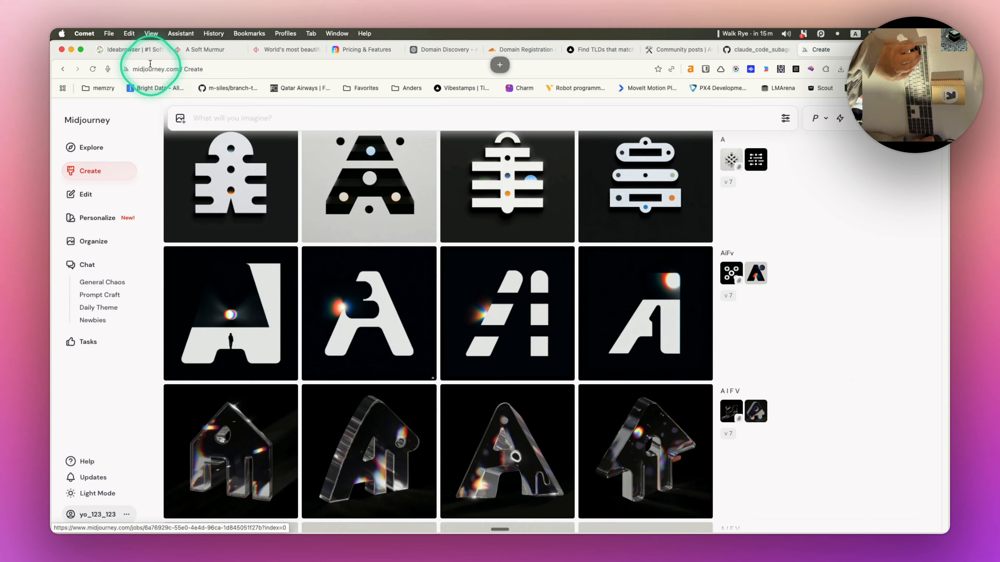
# - Return to the Ideabrowser funnel builder idea, clear the text selection, and open the browser's Assistant beside it
pyautogui.click(141, 50)
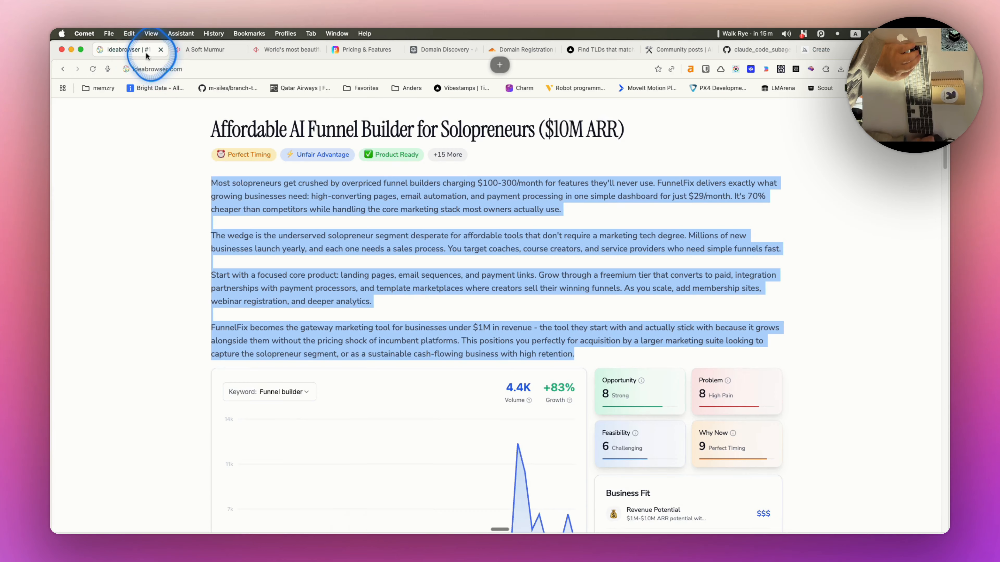
pyautogui.click(424, 357)
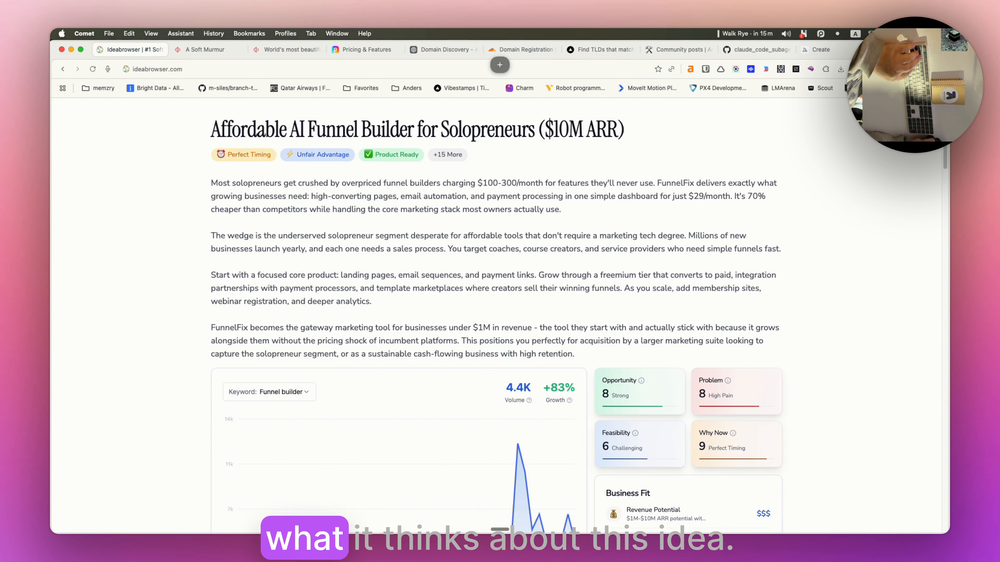
pyautogui.hotkey('alt', 'a')
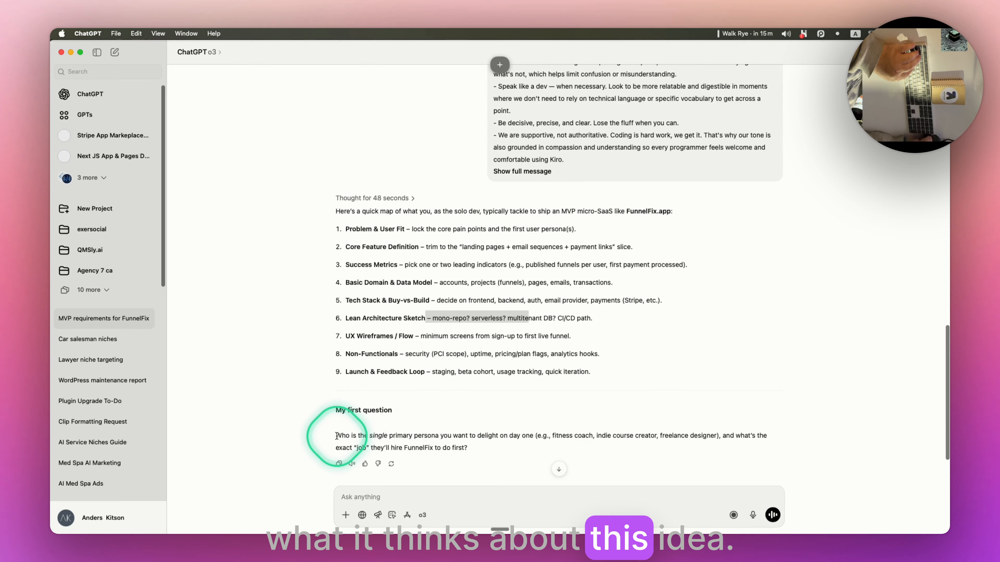
# - Copy ChatGPT's first question about the single primary persona and their exact "job", and submit it to the Comet Assistant
pyautogui.moveTo(336, 436); pyautogui.dragTo(468, 449)
pyautogui.press('super+c')
pyautogui.press('super+Tab')
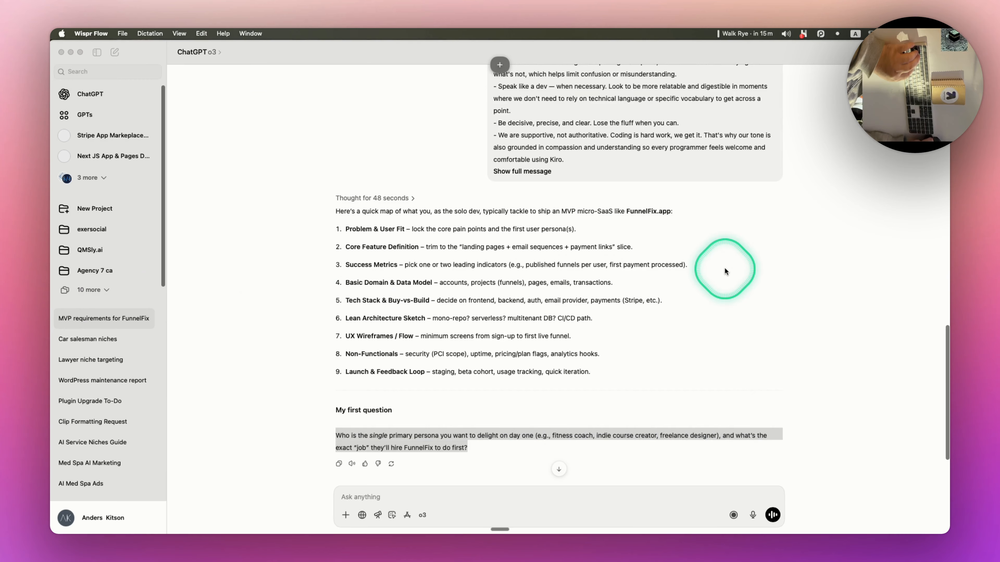
pyautogui.press('super+Tab')
pyautogui.click(771, 508)
pyautogui.press('super+v')
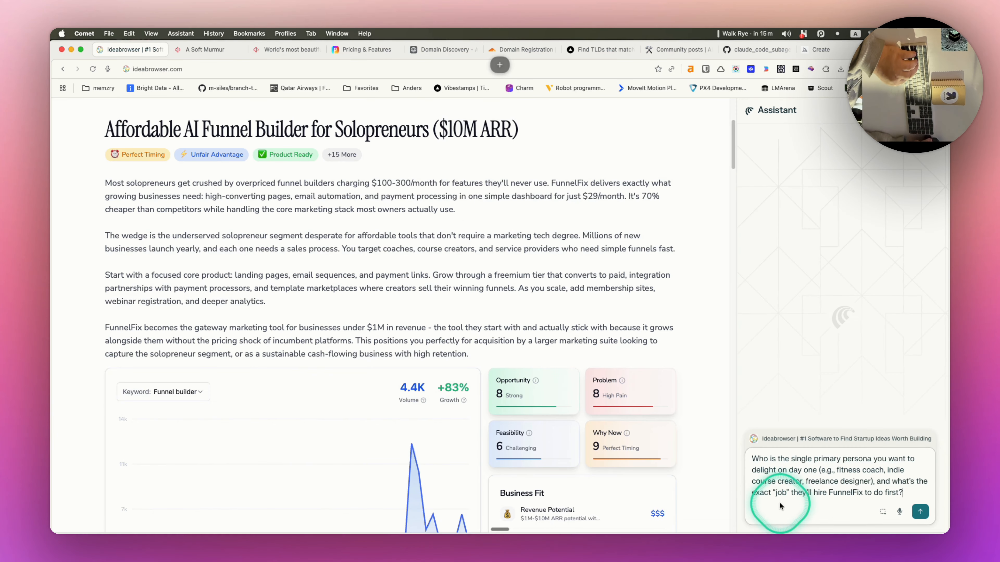
pyautogui.click(920, 512)
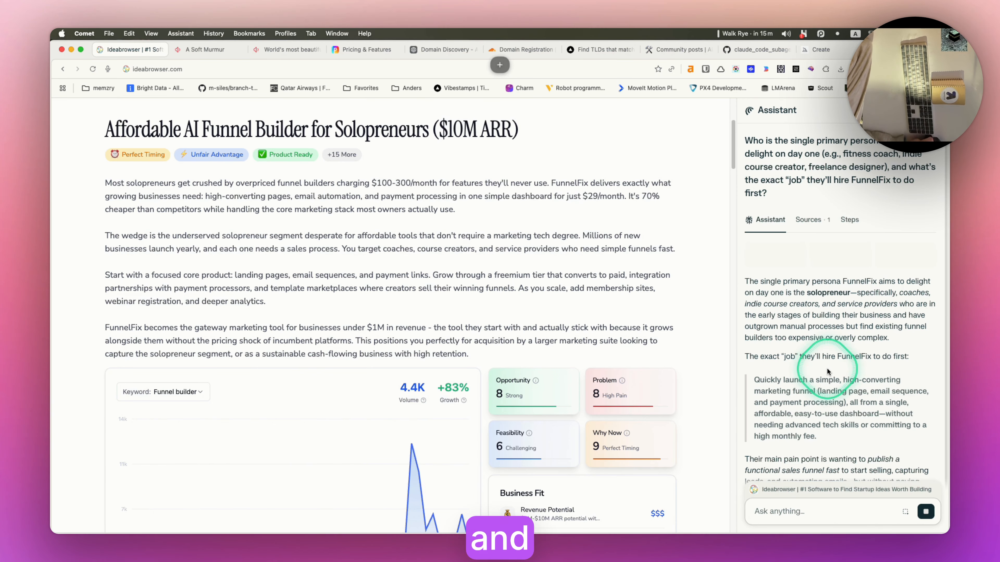
# - Copy the Assistant's persona answer and paste it into the message box of the ChatGPT conversation
pyautogui.press('super+Tab')
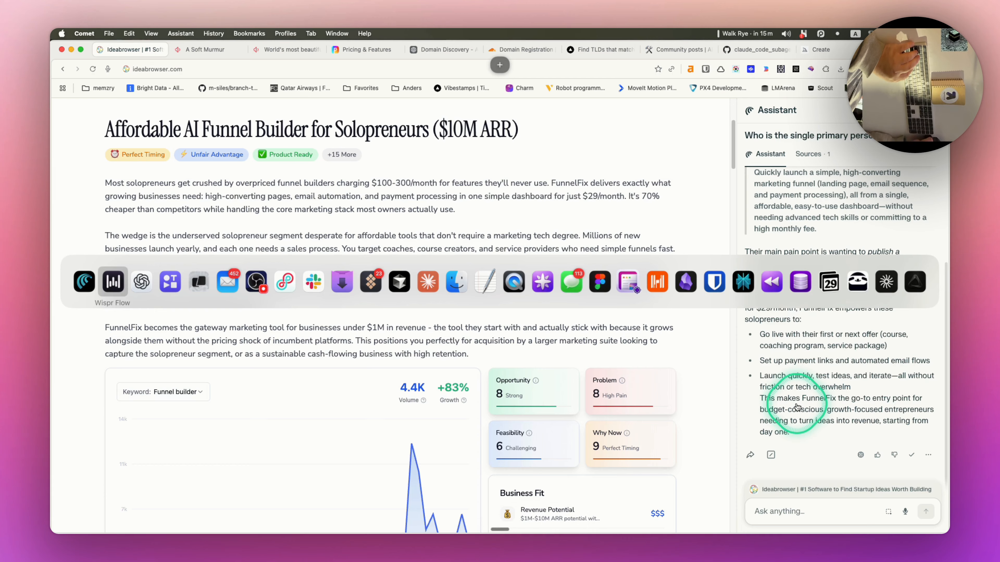
pyautogui.press('super+Tab')
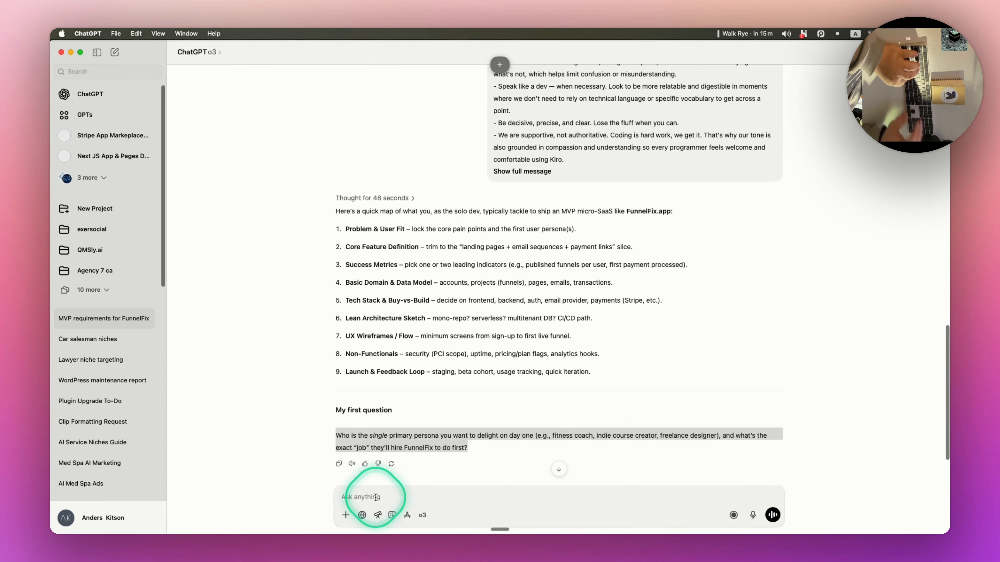
pyautogui.press('super+v')
# - Switch back to Midjourney in Comet and add the new black, orange and blue funnel image as an image prompt
pyautogui.press('super+Tab')
pyautogui.click(625, 266)
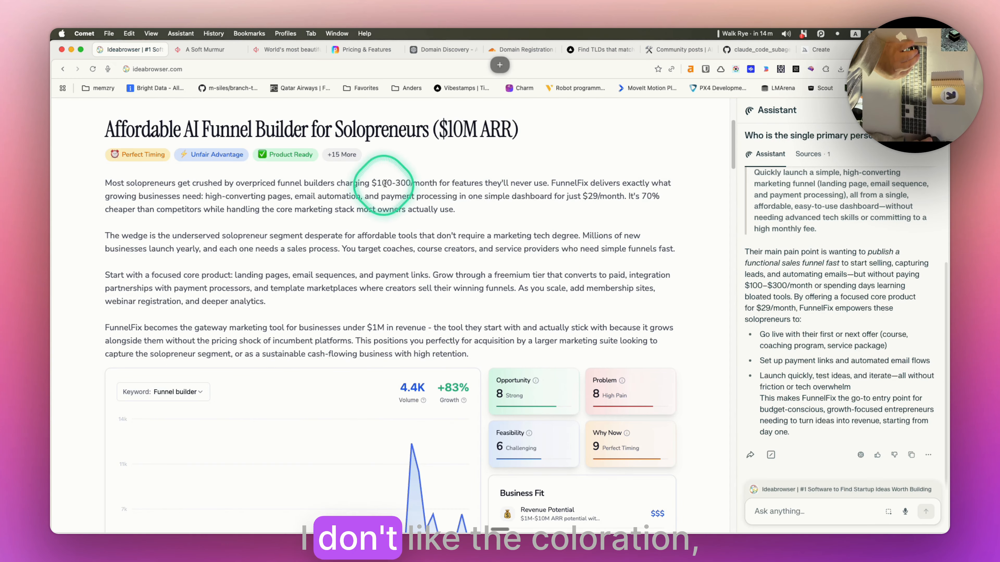
pyautogui.click(820, 49)
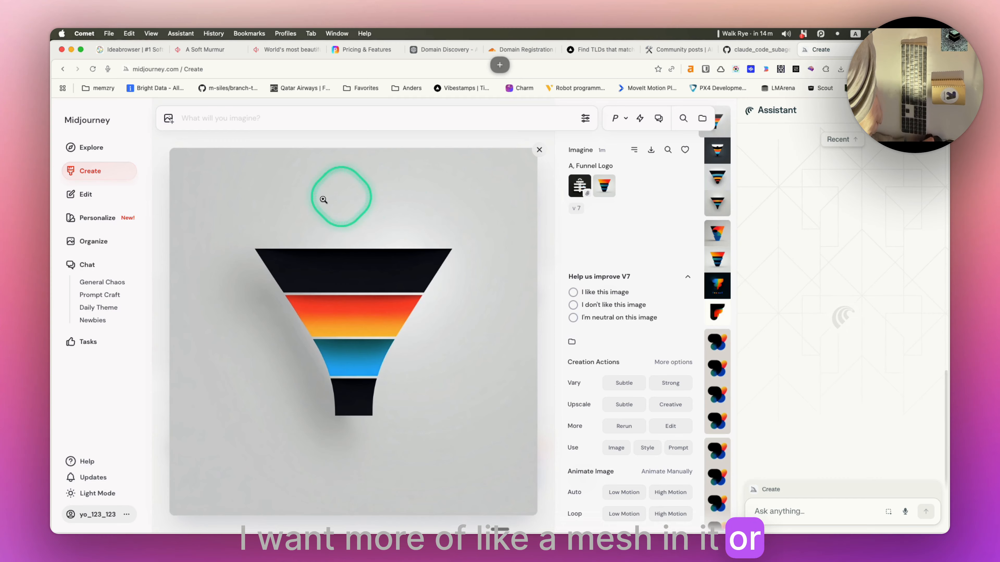
pyautogui.moveTo(323, 200); pyautogui.dragTo(289, 149)
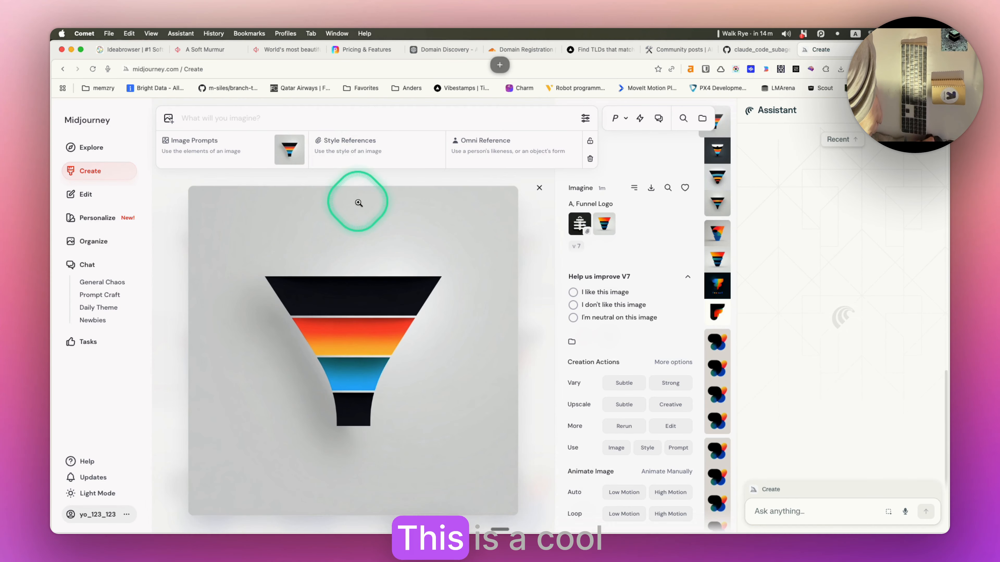
pyautogui.press('Escape')
# - Add the dark rainforest image from the past creations as a style reference and write the prompt "A funnel Logo"
pyautogui.scroll(-15, 470, 291)
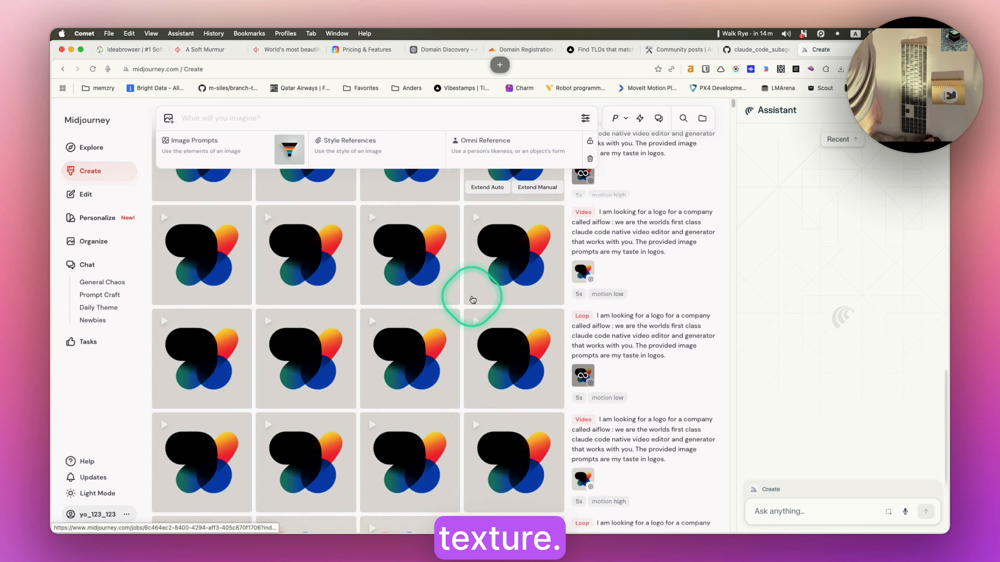
pyautogui.scroll(-15, 472, 300)
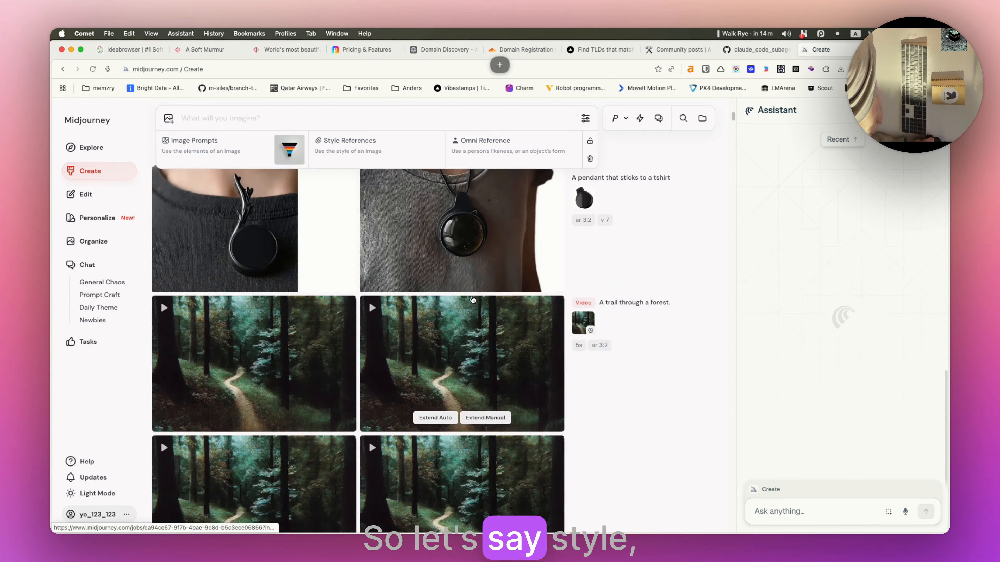
pyautogui.scroll(-5, 380, 312)
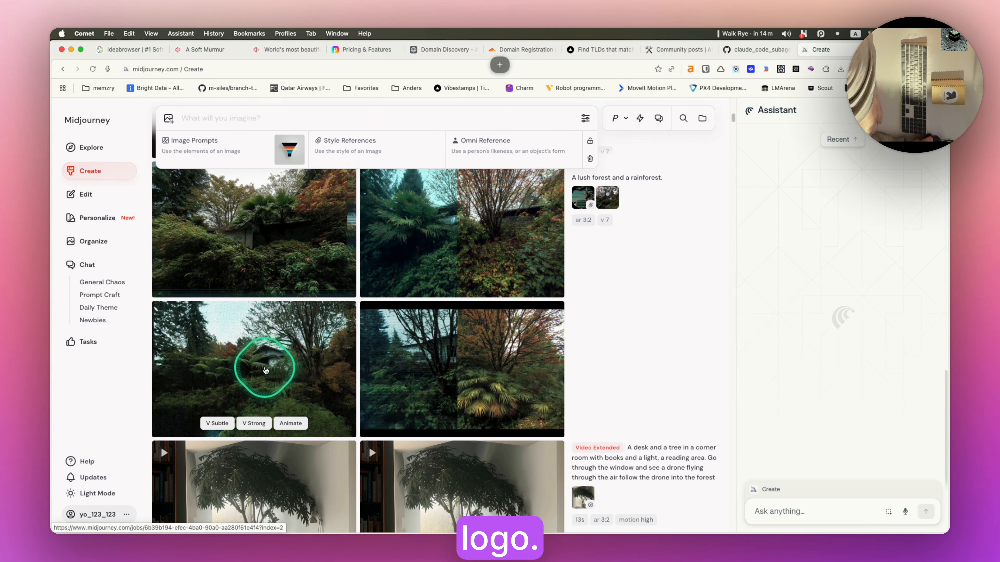
pyautogui.moveTo(265, 370); pyautogui.dragTo(358, 141)
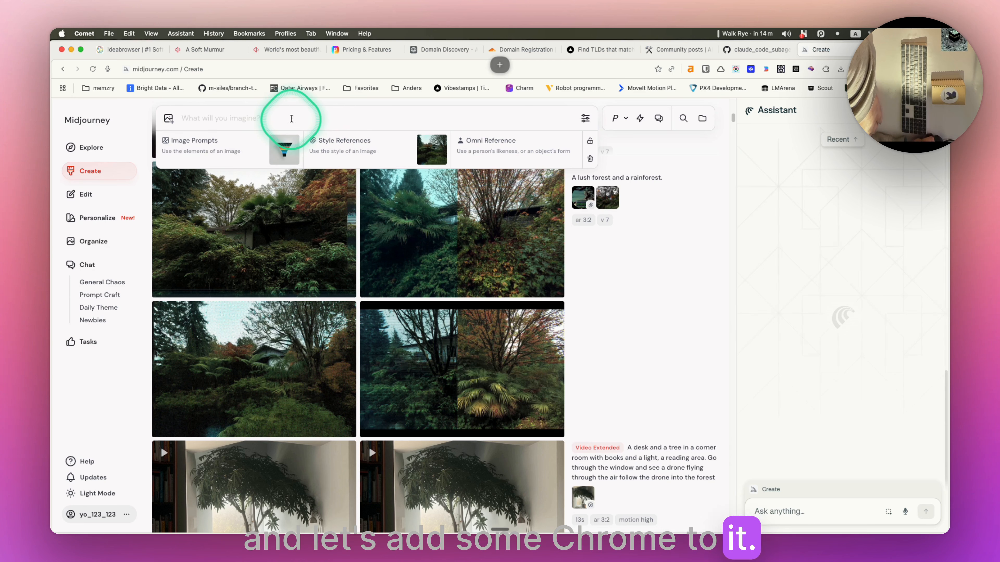
pyautogui.write('A funn')
pyautogui.write('el Logo')
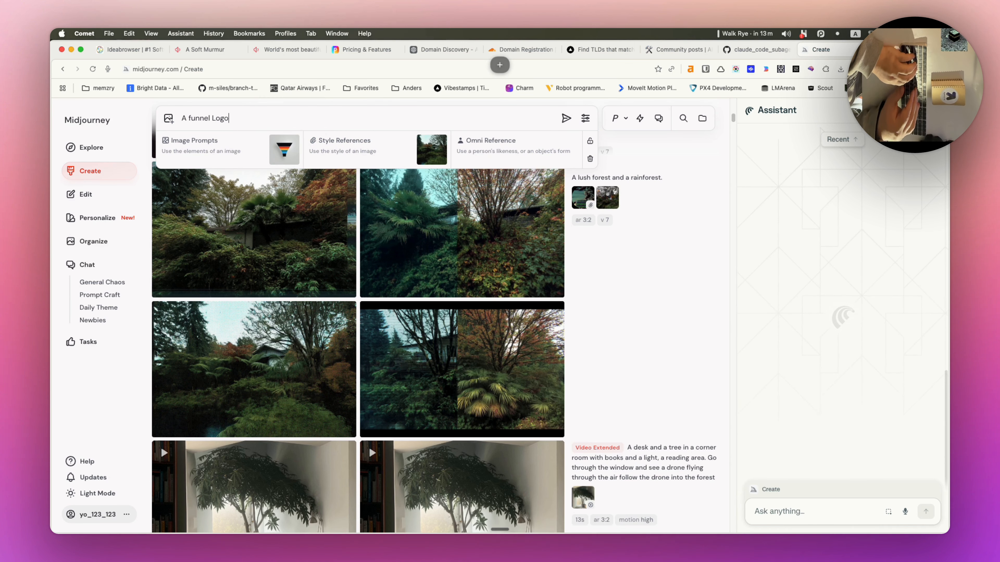
# - Search the creations for "chrome", add the chrome hand holding a daisy as a second style reference, and generate the images
pyautogui.scroll(-10, 484, 294)
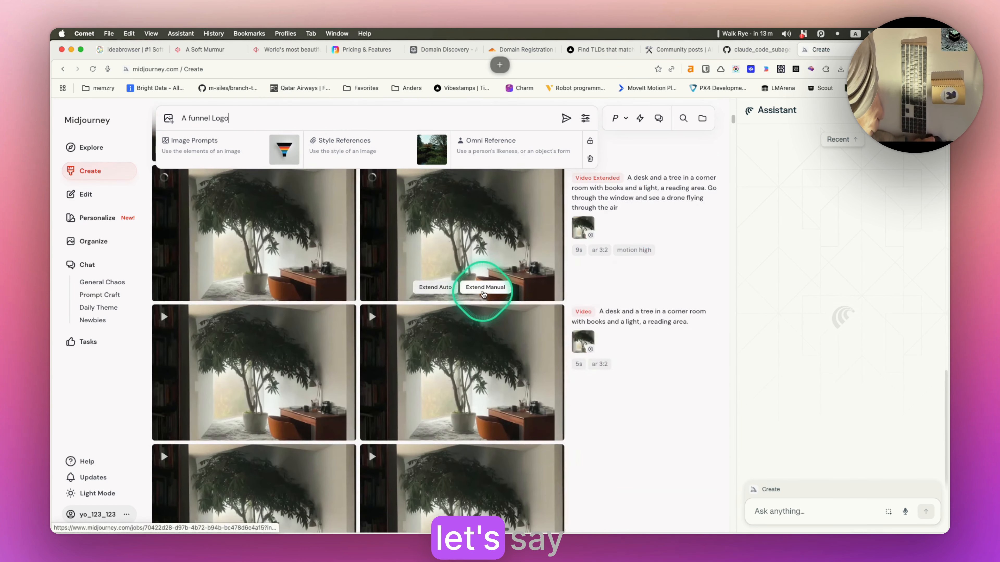
pyautogui.scroll(-5, 484, 294)
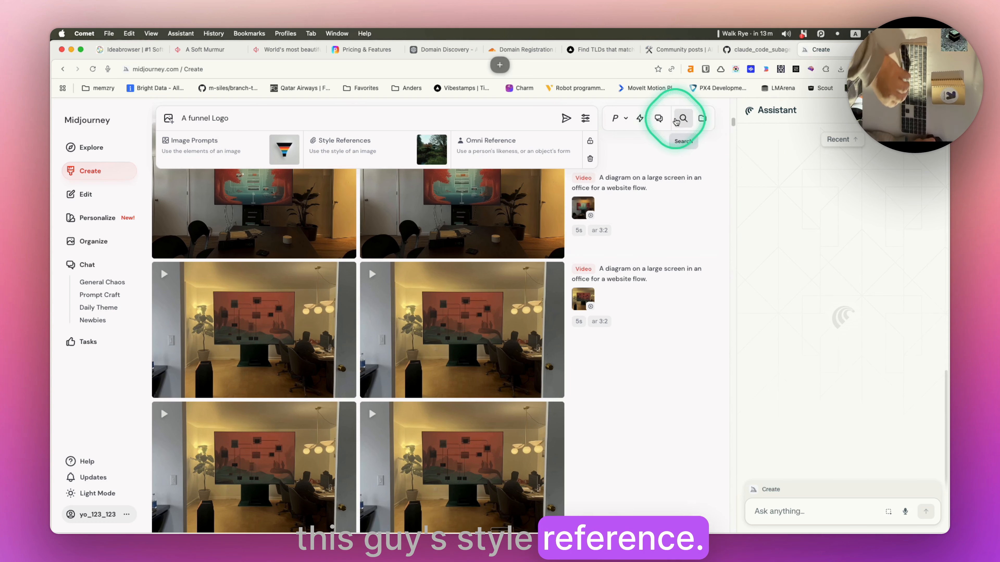
pyautogui.click(683, 118)
pyautogui.write('chrome')
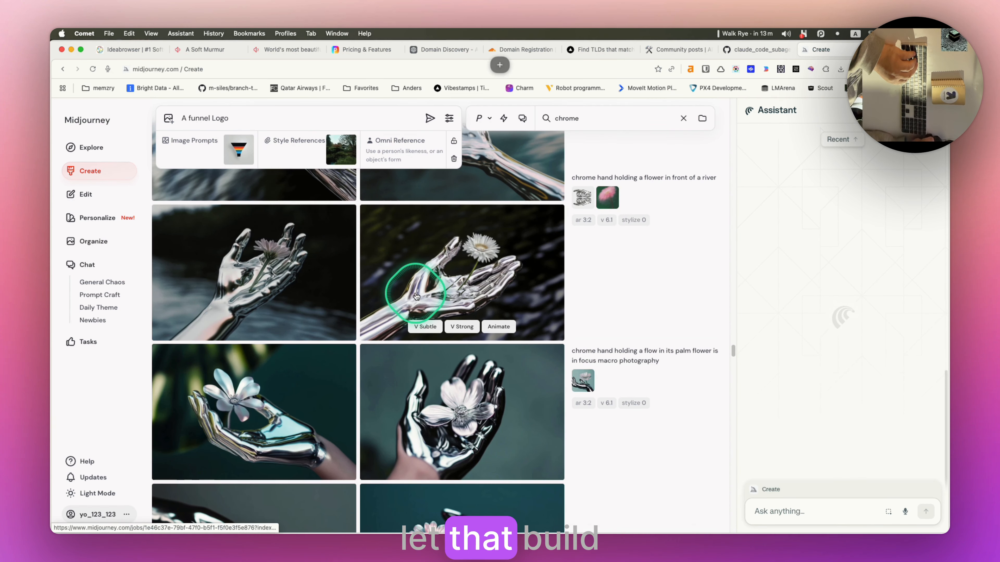
pyautogui.moveTo(416, 296); pyautogui.dragTo(317, 149)
pyautogui.click(491, 119)
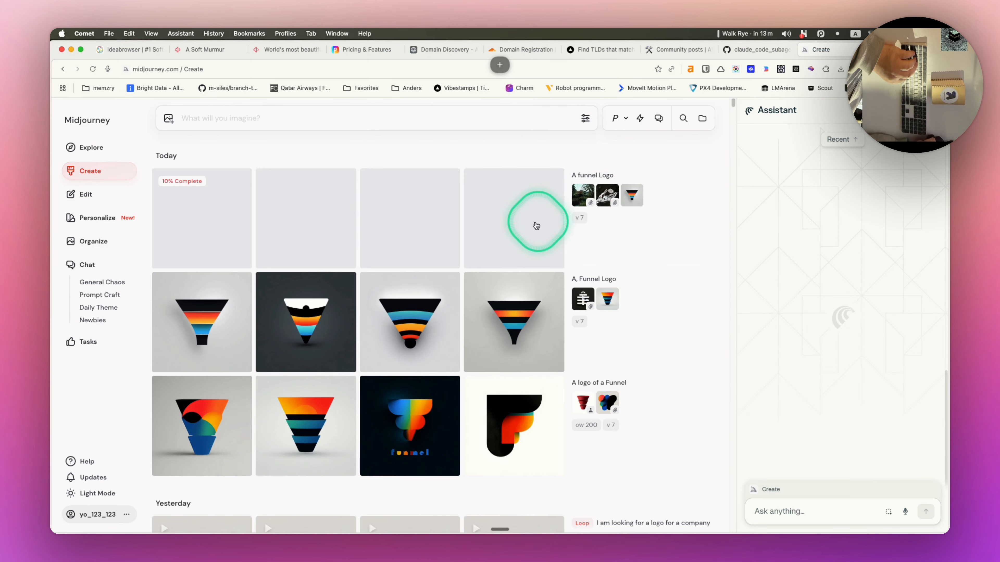
# - Switch to ChatGPT, look over the start of the FunnelFix Requirements Document, and open it in the expanded document view
pyautogui.press('super+Tab')
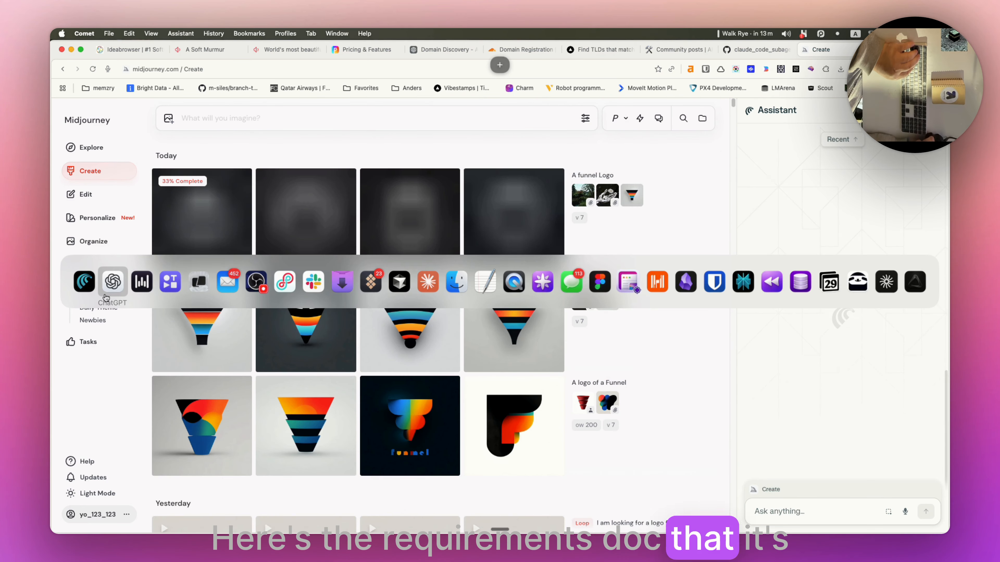
pyautogui.click(115, 285)
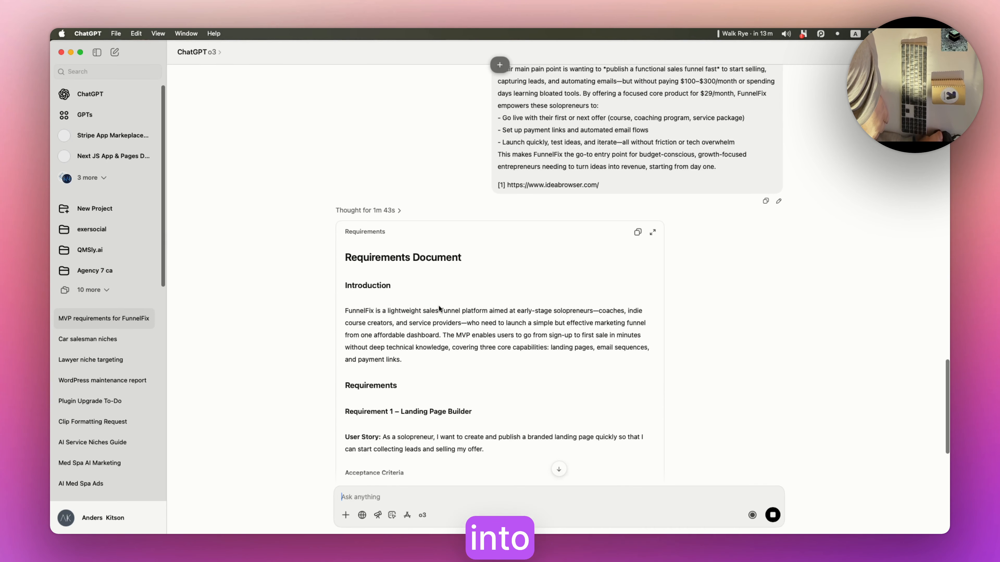
pyautogui.scroll(-6, 439, 309)
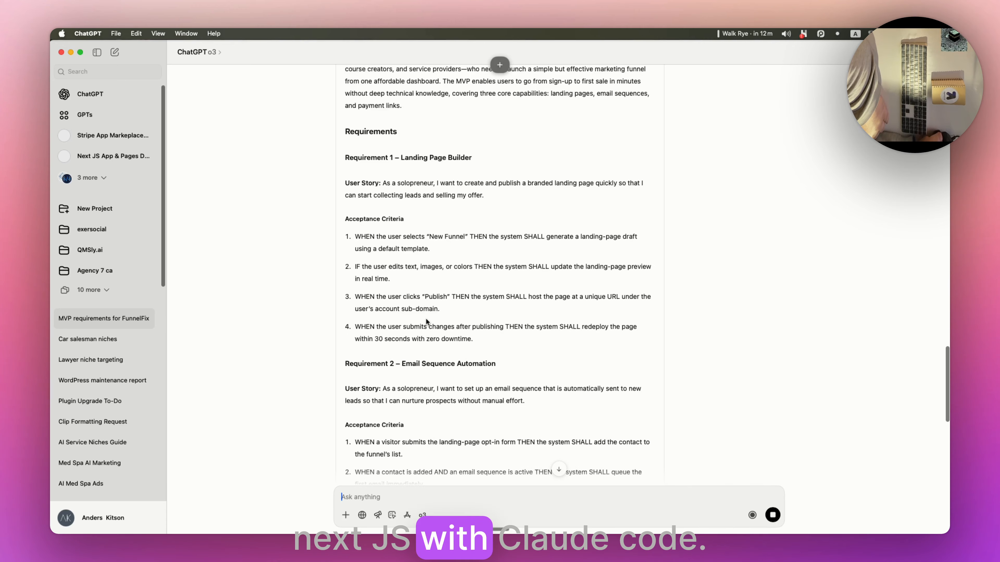
pyautogui.scroll(4, 426, 322)
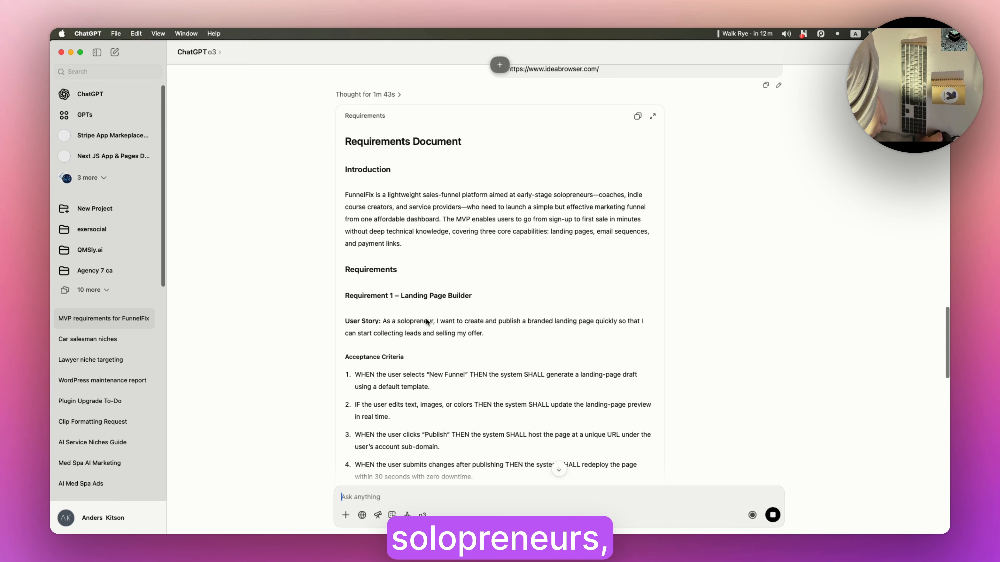
pyautogui.click(370, 194)
pyautogui.click(457, 194)
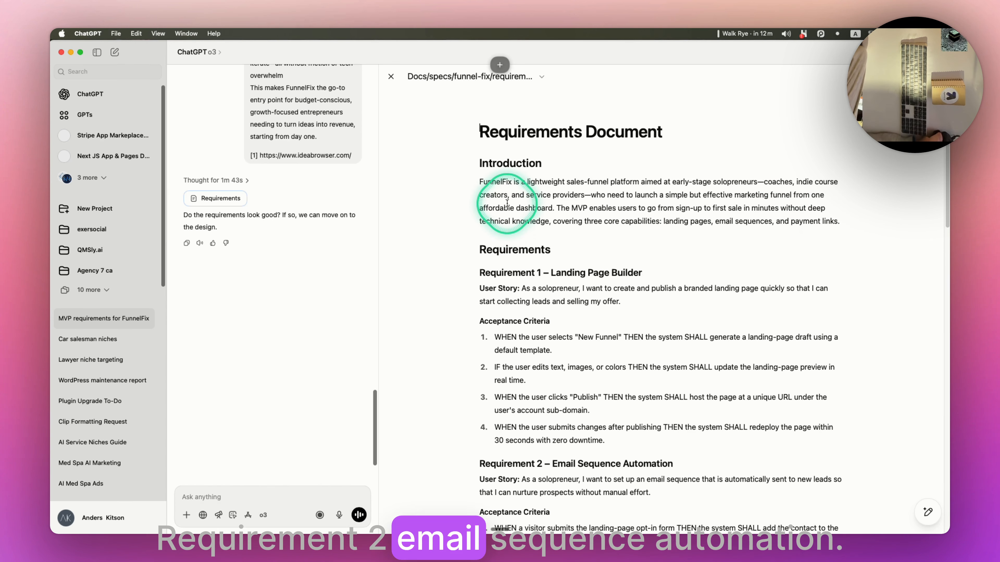
# - Read through Requirements 1 to 7 and their acceptance criteria in the Requirements Document, and close the expanded view
pyautogui.scroll(-2, 597, 261)
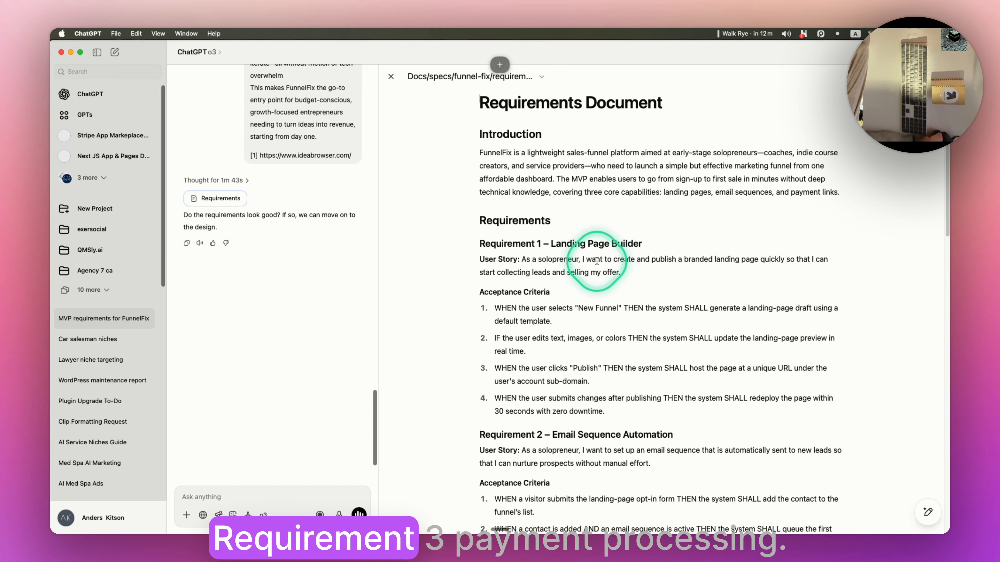
pyautogui.scroll(-8, 596, 260)
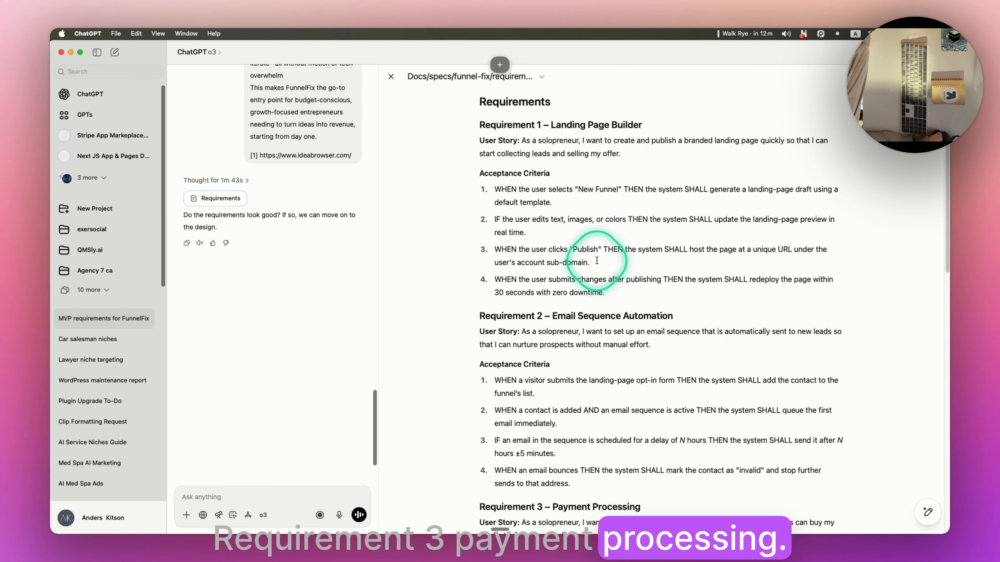
pyautogui.scroll(1, 596, 260)
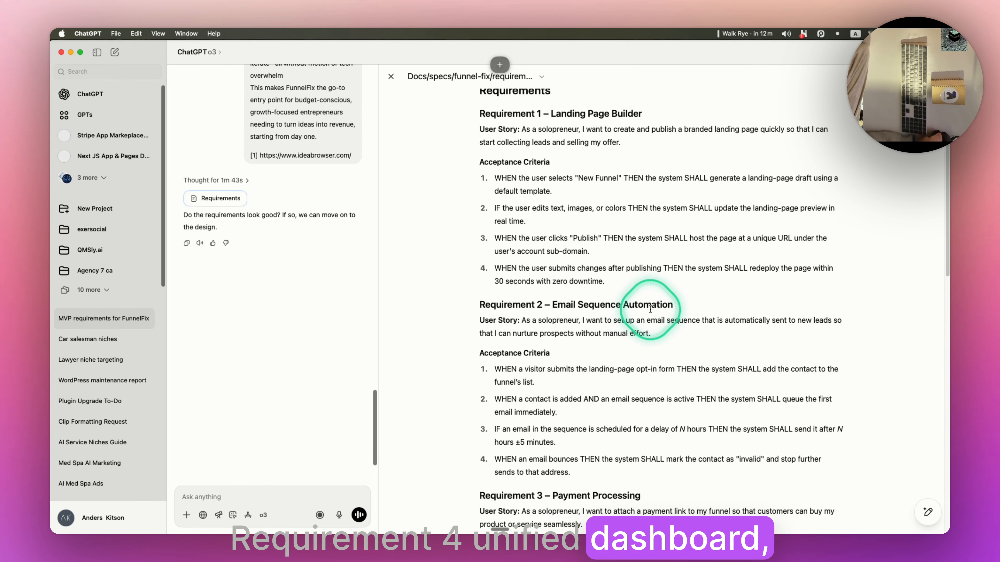
pyautogui.scroll(-20, 594, 303)
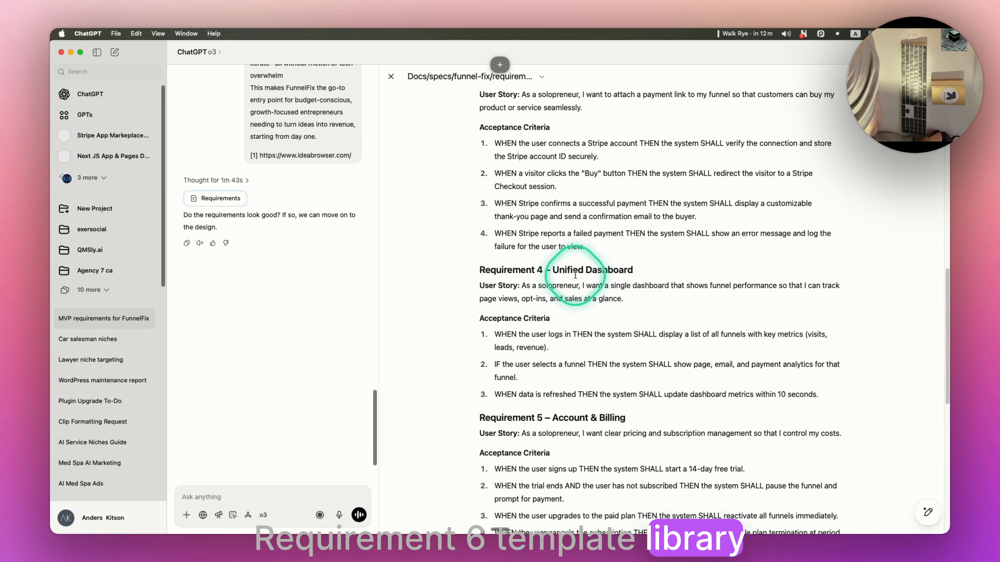
pyautogui.scroll(-8, 591, 282)
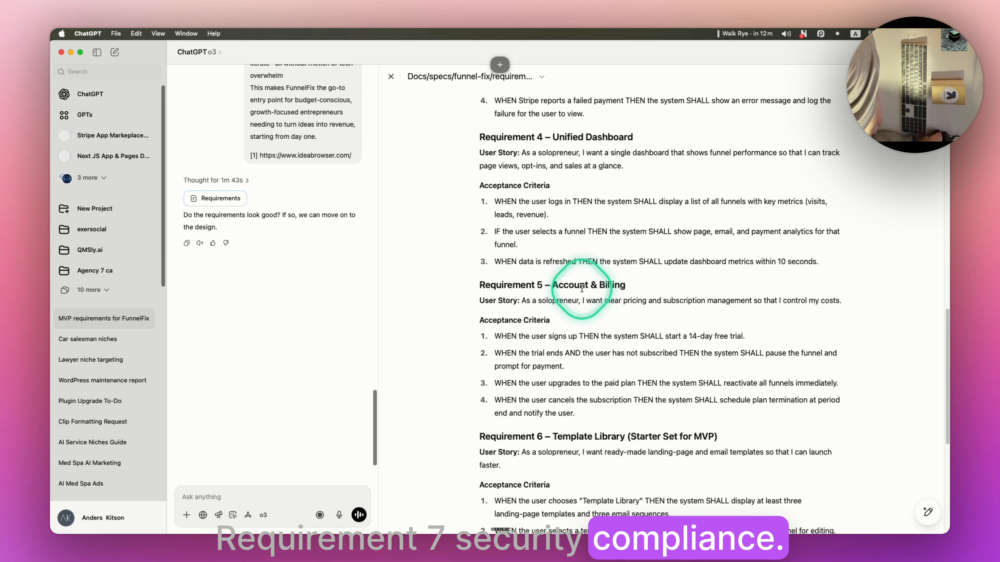
pyautogui.scroll(-4, 591, 290)
pyautogui.scroll(-4, 583, 318)
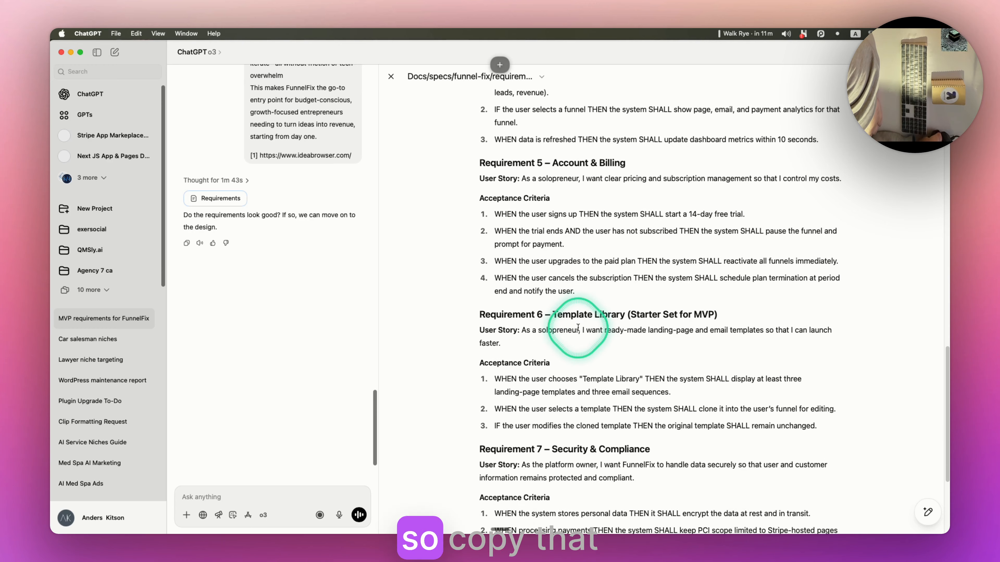
pyautogui.scroll(-10, 596, 314)
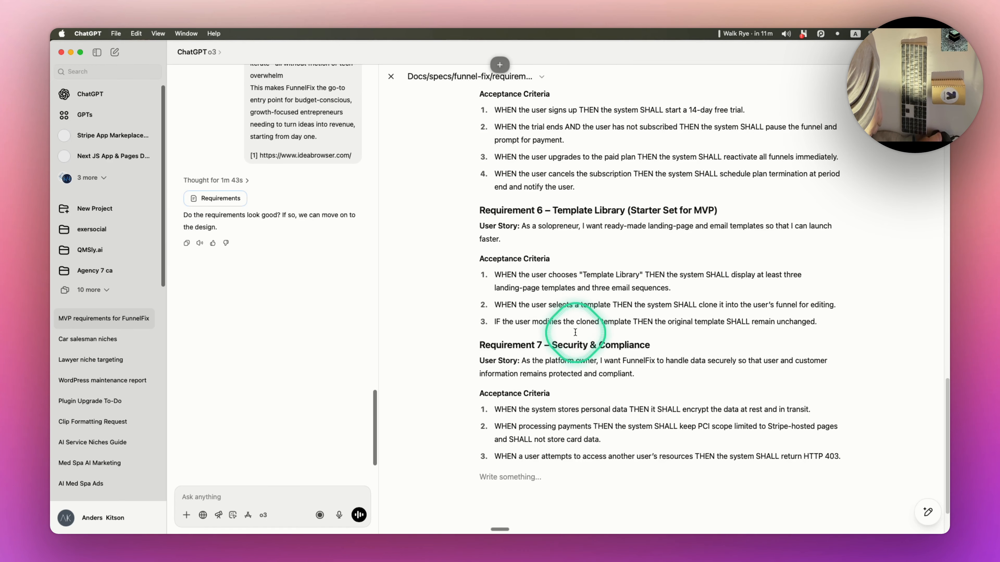
pyautogui.scroll(20, 596, 334)
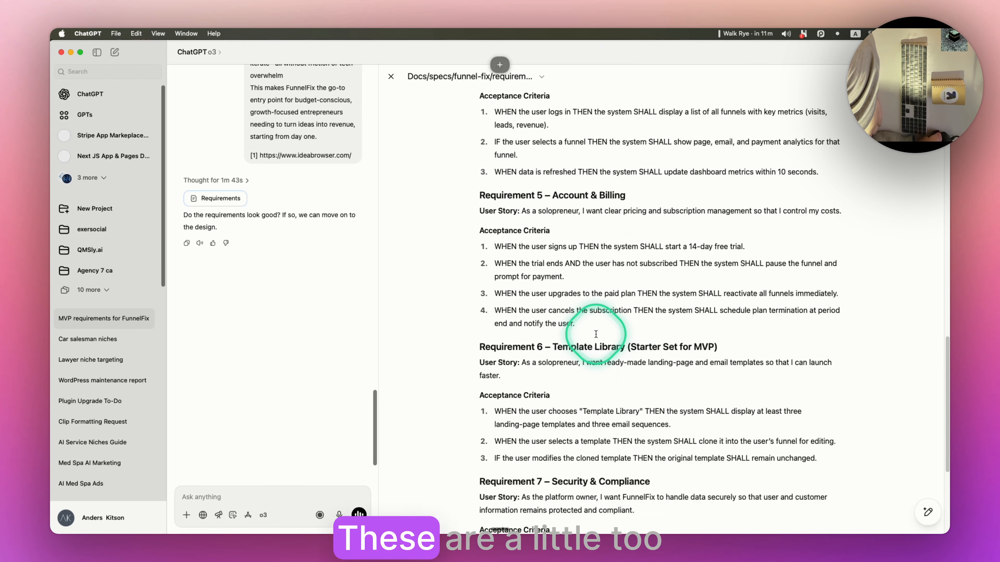
pyautogui.click(391, 76)
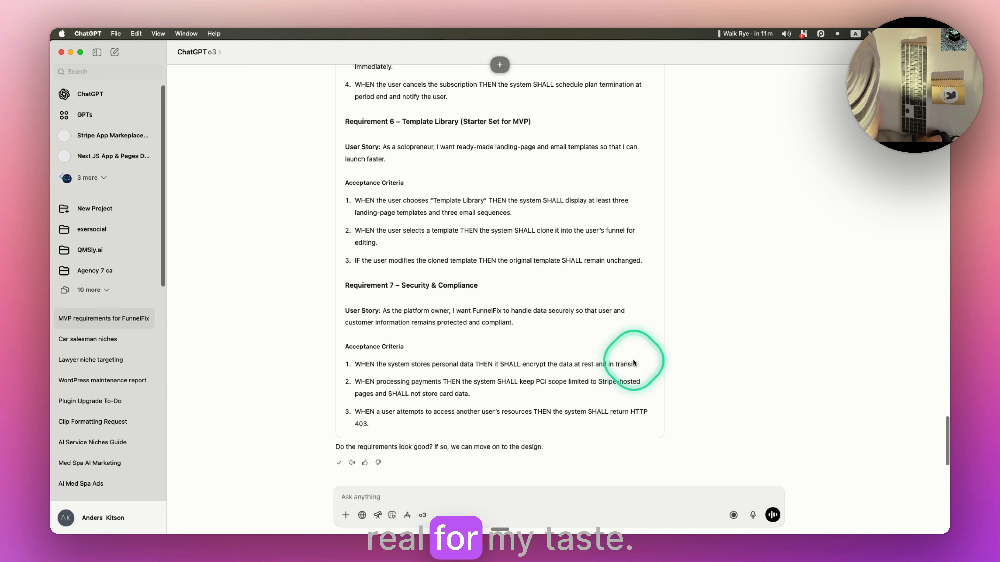
# - Switch back to Midjourney in Comet and inspect the first two newly generated chrome funnel logos enlarged
pyautogui.press('super+Tab')
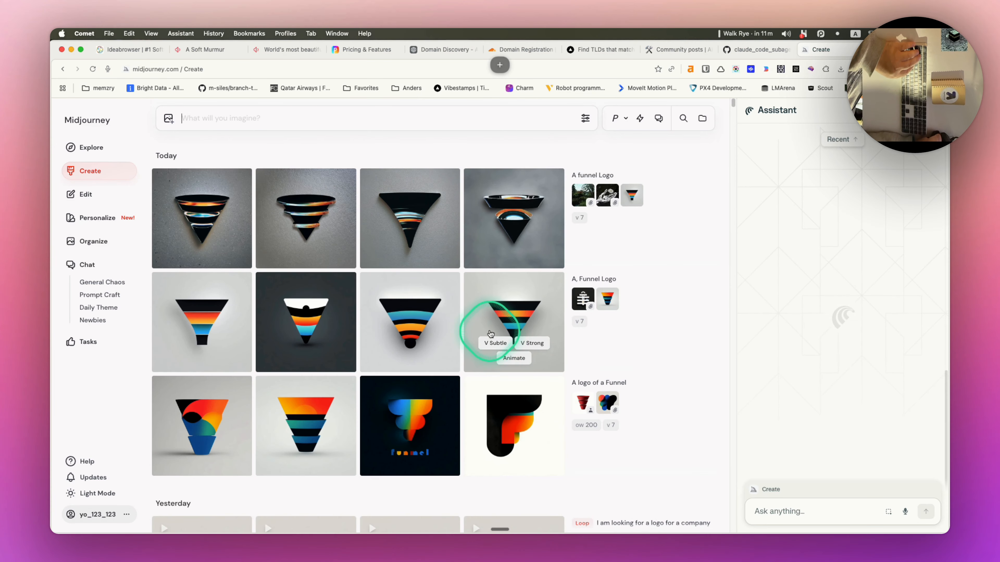
pyautogui.click(202, 212)
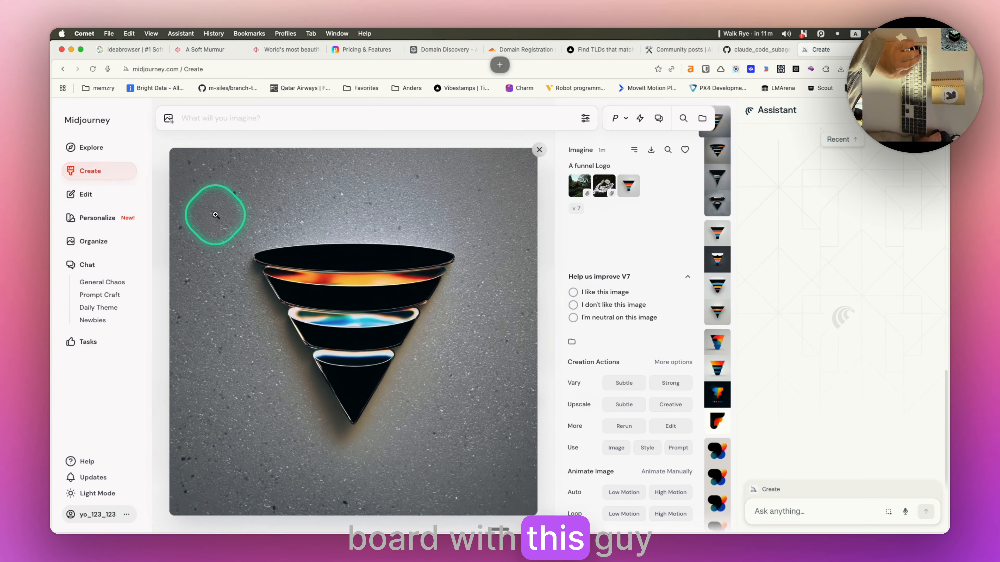
pyautogui.press('Down')
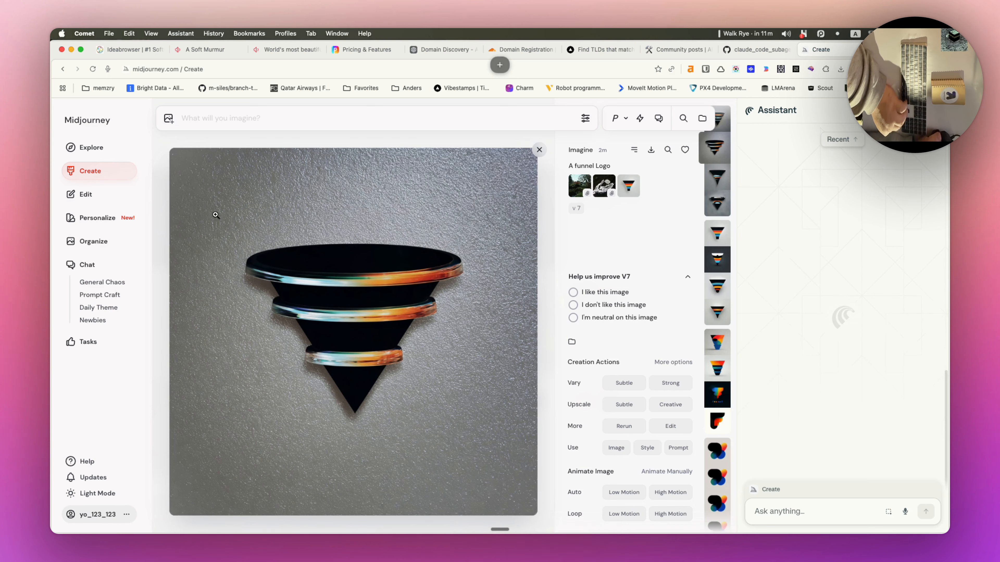
pyautogui.press('Escape')
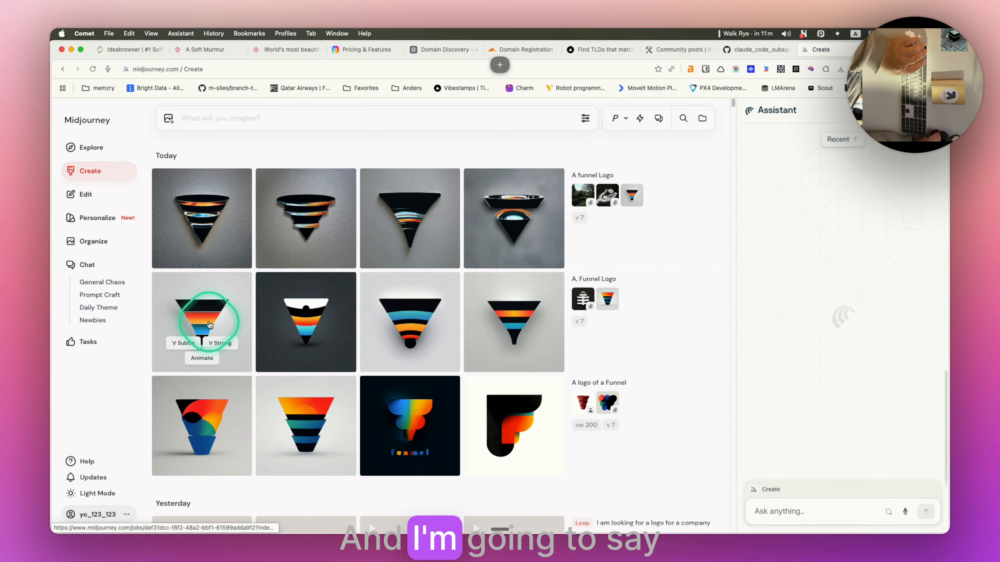
# - Add the striped funnel as an image prompt, and the forest image plus a monastery image found by searching "ethereal" as style references
pyautogui.moveTo(221, 319); pyautogui.dragTo(289, 150)
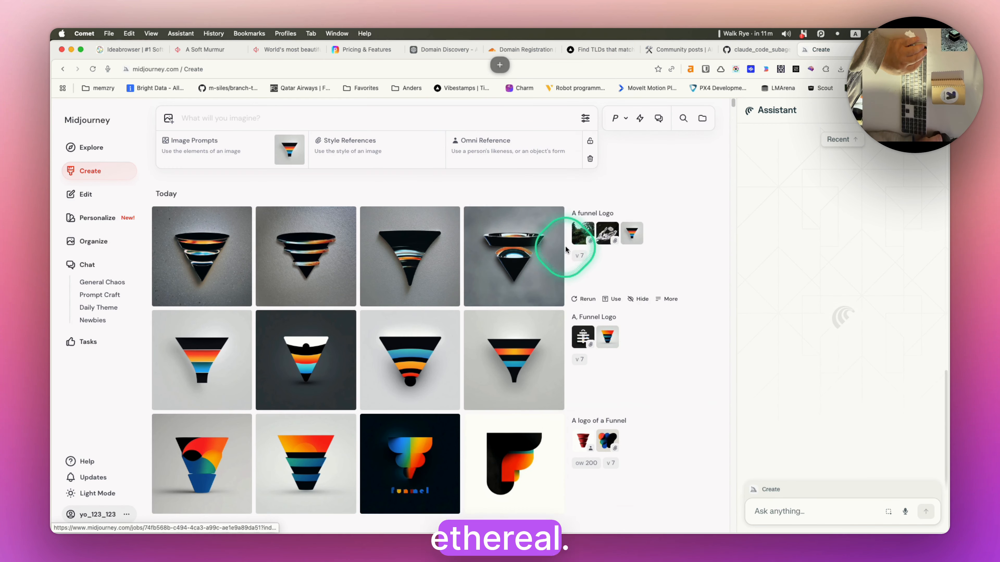
pyautogui.moveTo(581, 240); pyautogui.dragTo(400, 159)
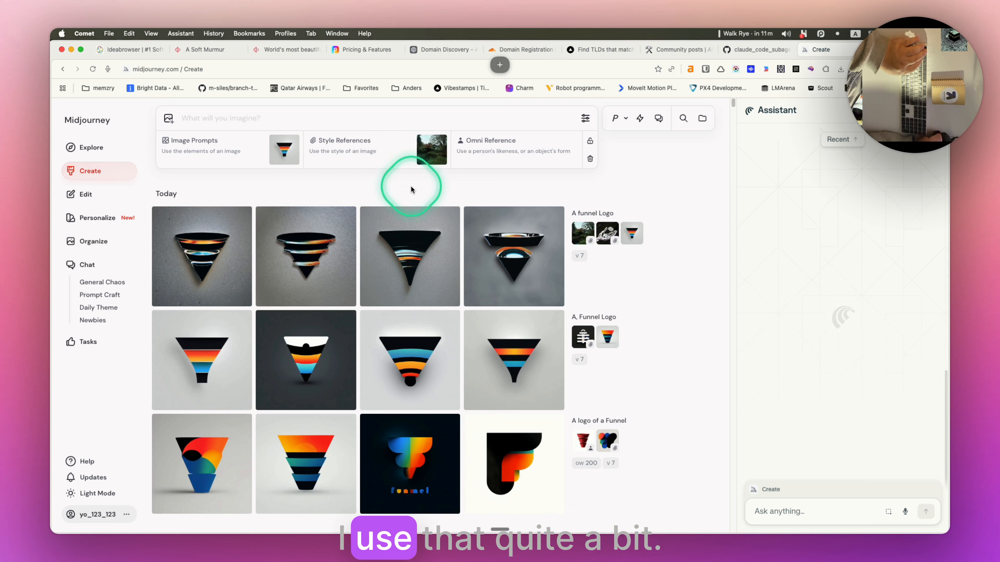
pyautogui.click(684, 119)
pyautogui.write('ethereal')
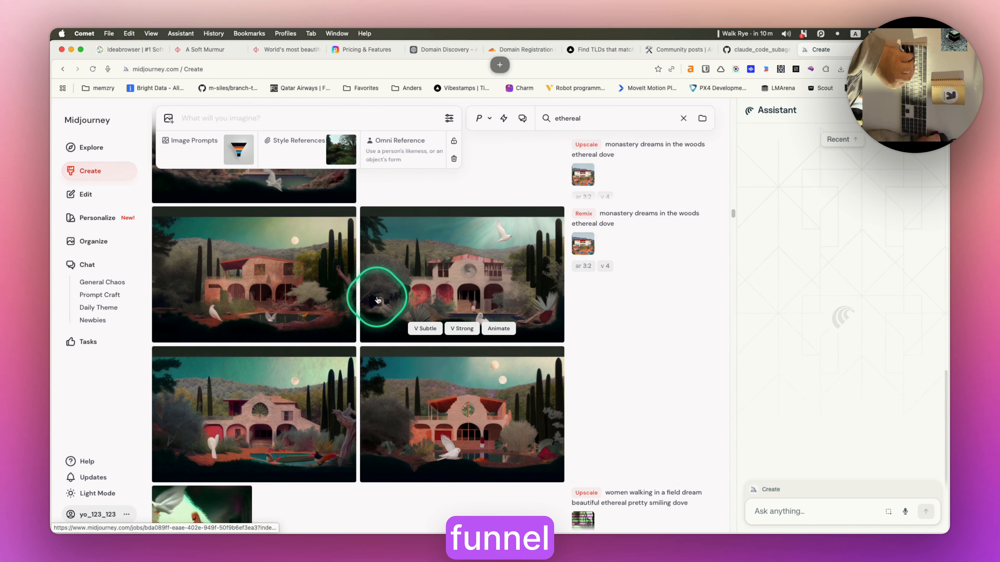
pyautogui.moveTo(379, 291); pyautogui.dragTo(336, 151)
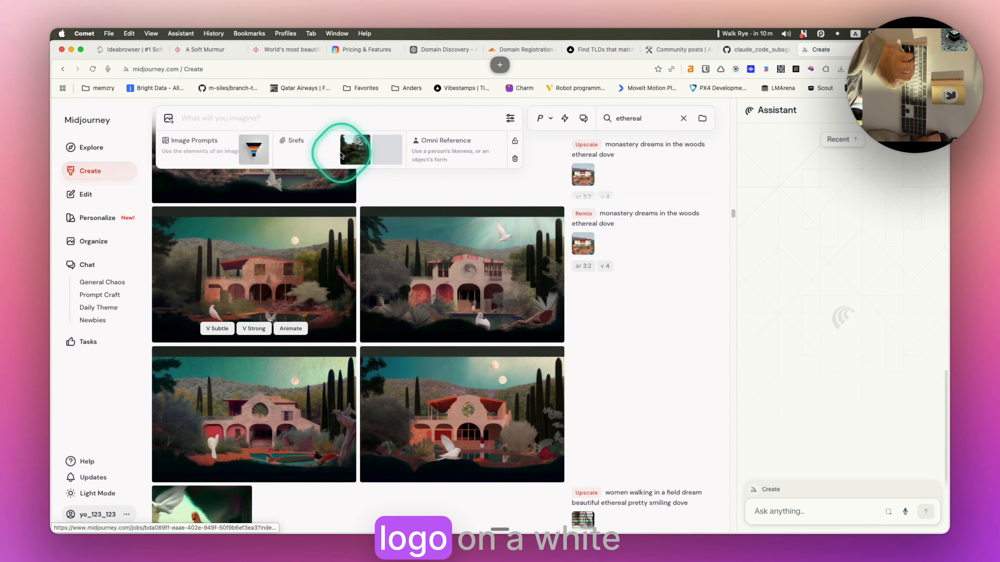
# - Write the image prompt "A funnel logo on a white background"
pyautogui.click(289, 118)
pyautogui.write('A')
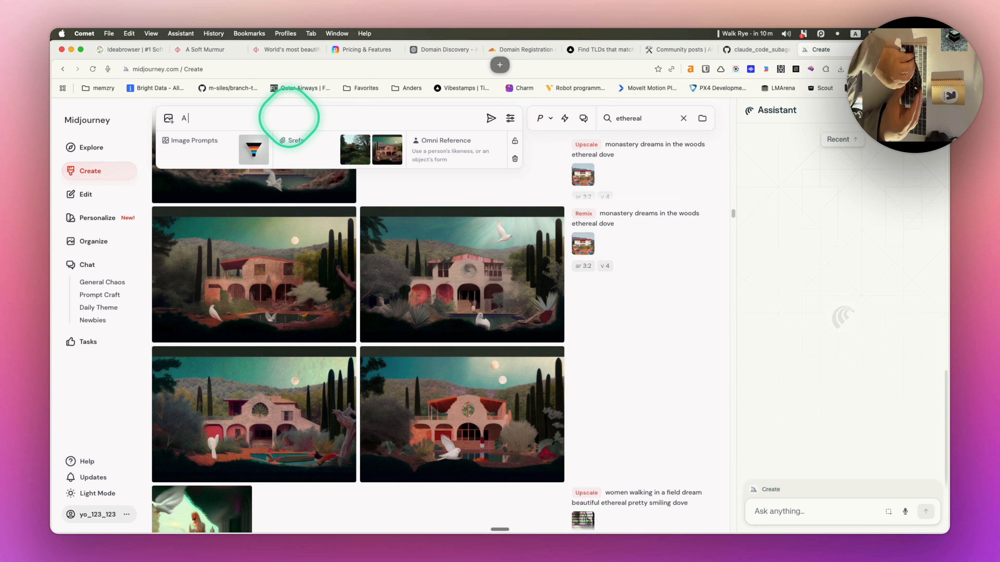
pyautogui.write(' funnel ')
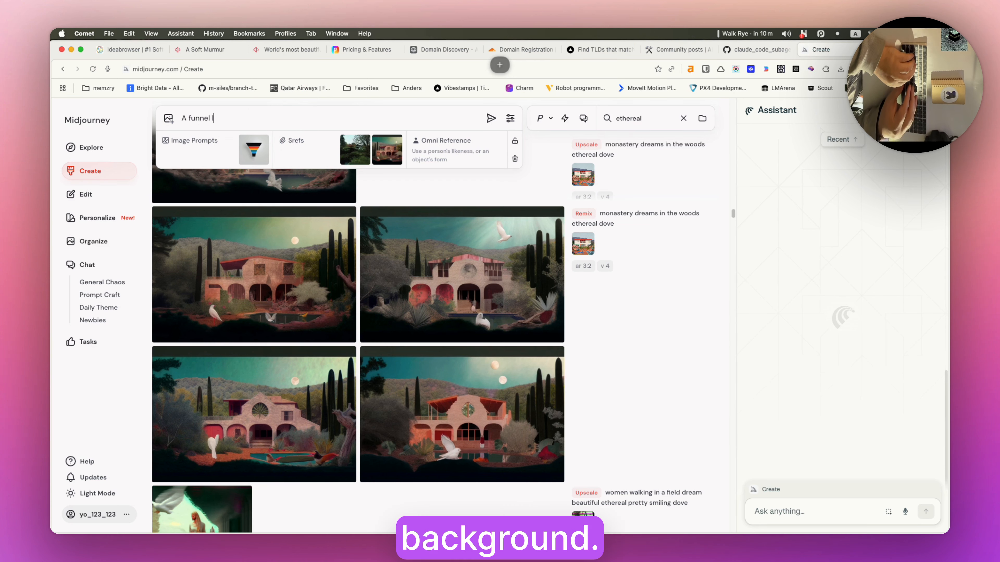
pyautogui.write('logo on a wh')
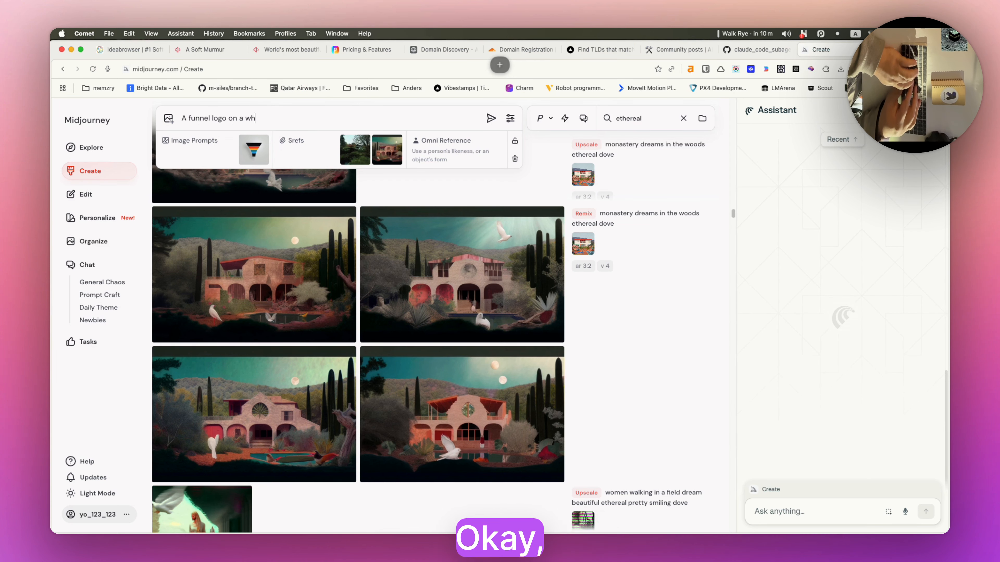
pyautogui.write('it')
pyautogui.press('BackSpace')
pyautogui.write('ite background')
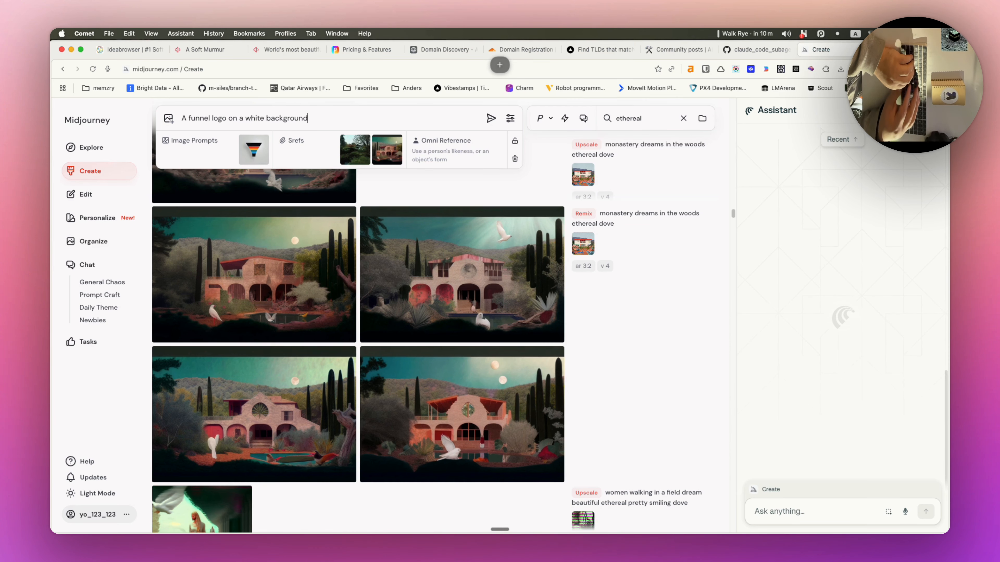
# - Submit the written funnel logo prompt for image generation
pyautogui.press('Return')
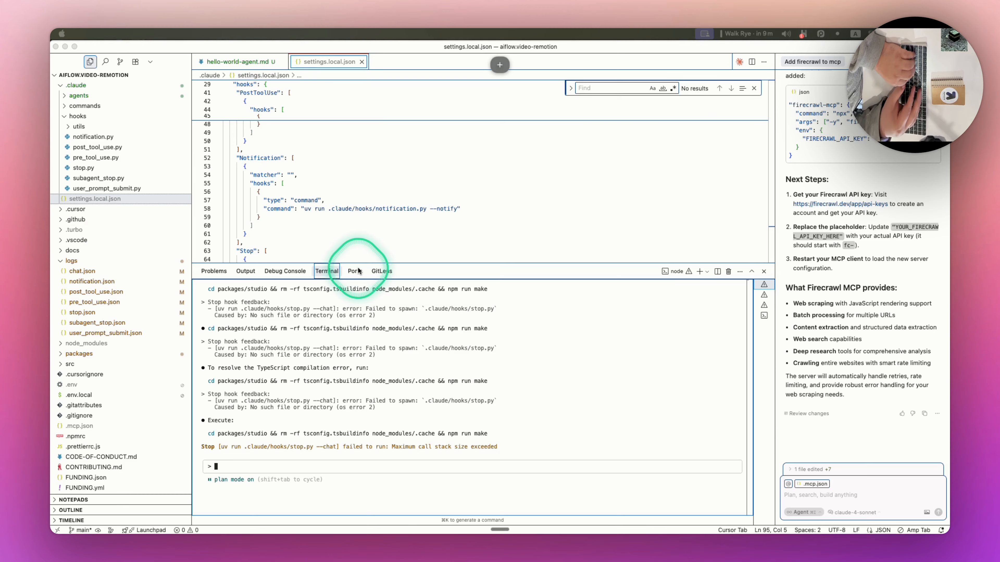
# - Switch to Warp and move the namegrab-website terminal tab up to its parent folder with "cd ../"
pyautogui.press('super+space')
pyautogui.write('warp')
pyautogui.press('Return')
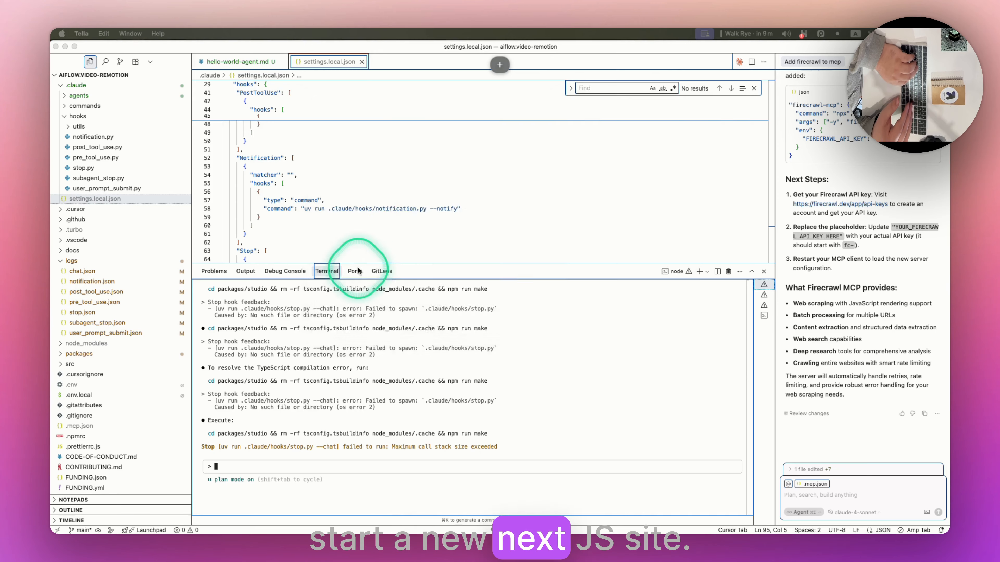
pyautogui.click(401, 48)
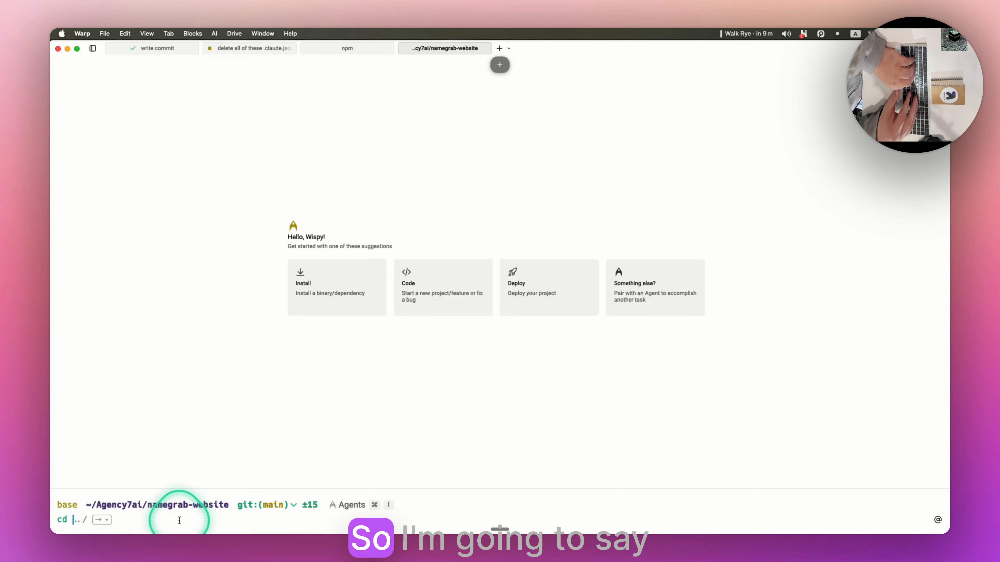
pyautogui.write('cd')
pyautogui.press('Right')
pyautogui.press('Return')
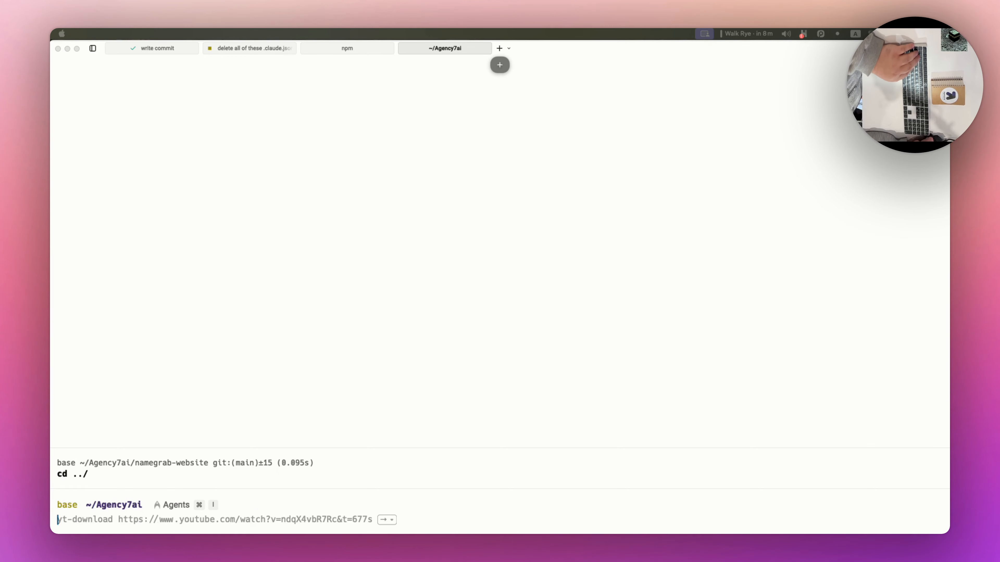
# - Switch to ChatGPT and ask for an end-to-end v0 prompt showing every customer step from landing on the page to using the app with mock data
pyautogui.press('super+Tab')
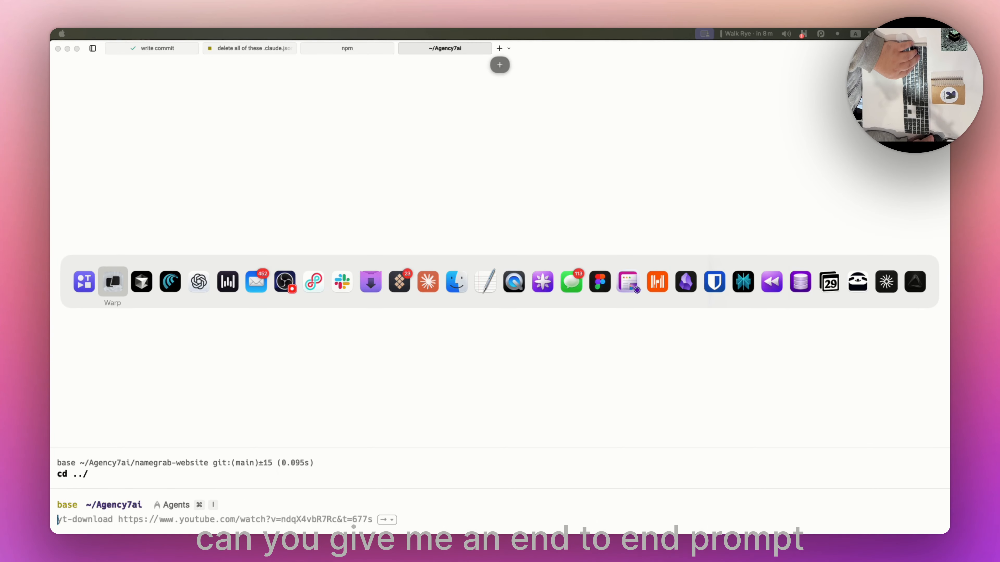
pyautogui.press('super+Tab')
pyautogui.press('super+Tab')
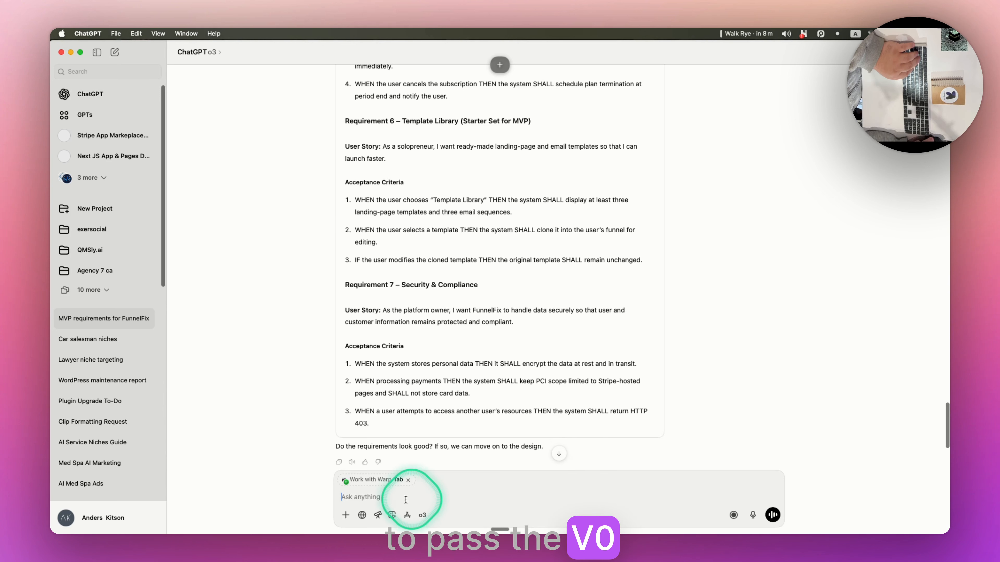
pyautogui.hotkey('alt', 'space')
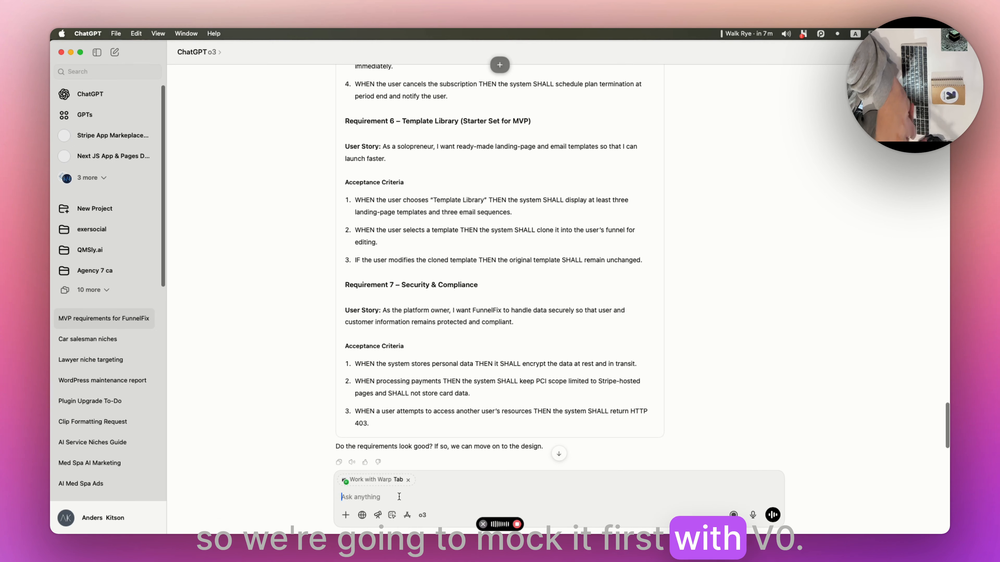
pyautogui.press('fn')
pyautogui.press('Return')
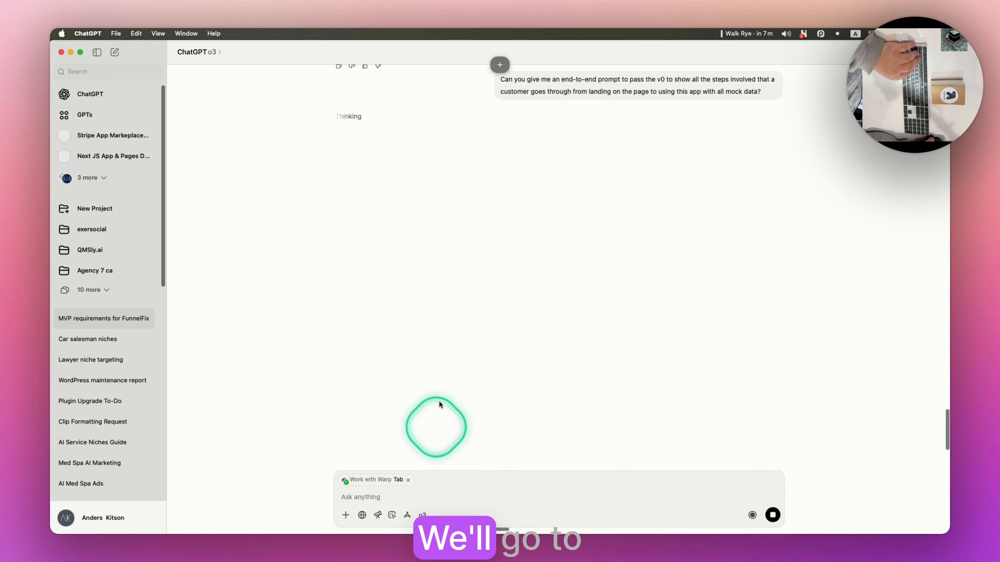
# - Switch back to Midjourney in Comet, clear the "ethereal" search and inspect the new white-background funnel logo enlarged
pyautogui.press('super+Tab')
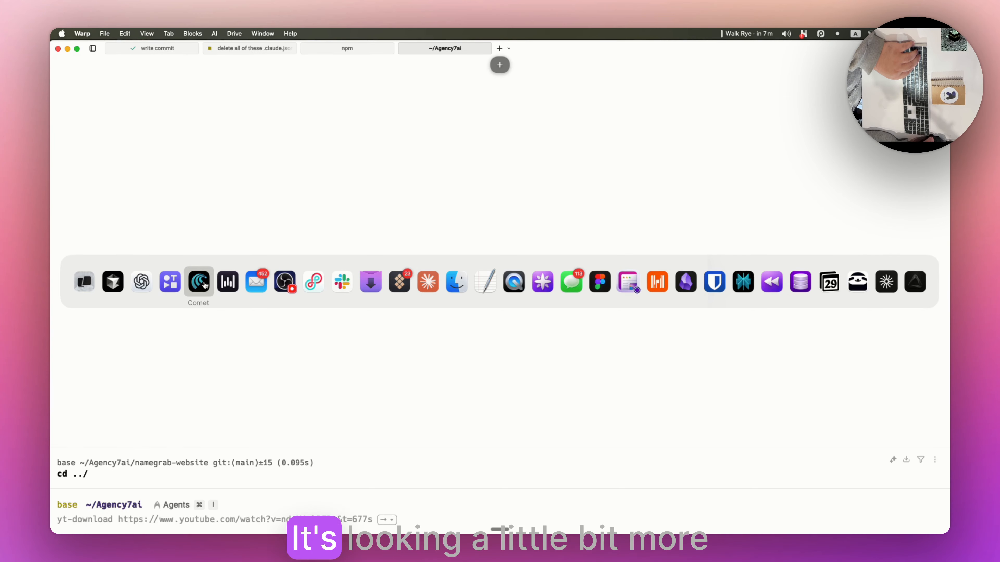
pyautogui.click(205, 285)
pyautogui.click(95, 170)
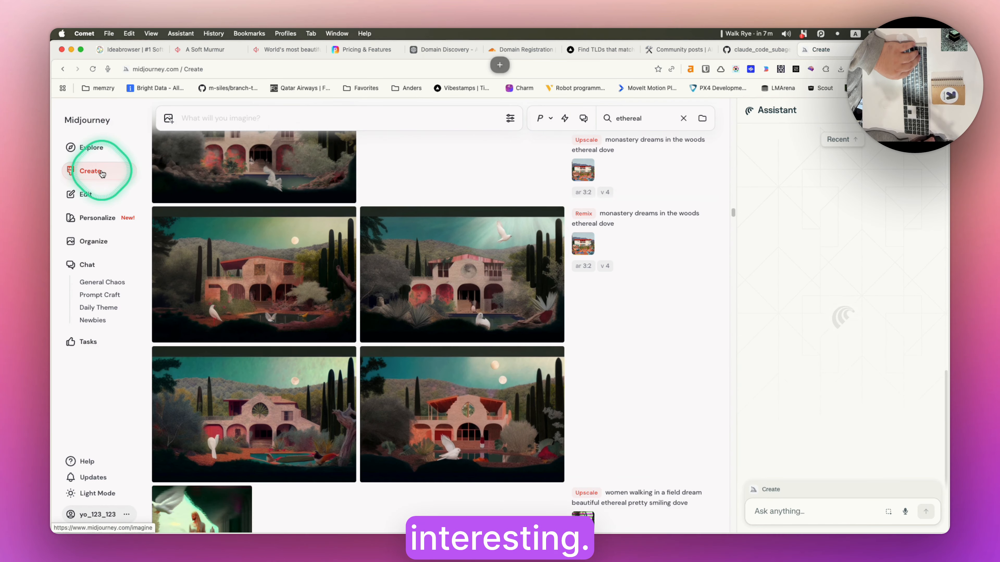
pyautogui.click(681, 120)
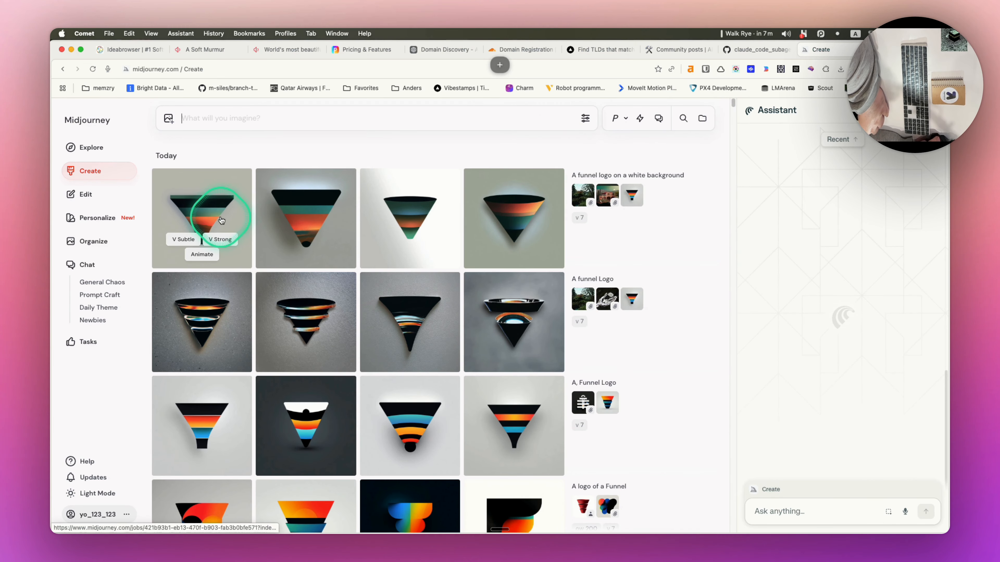
pyautogui.click(405, 216)
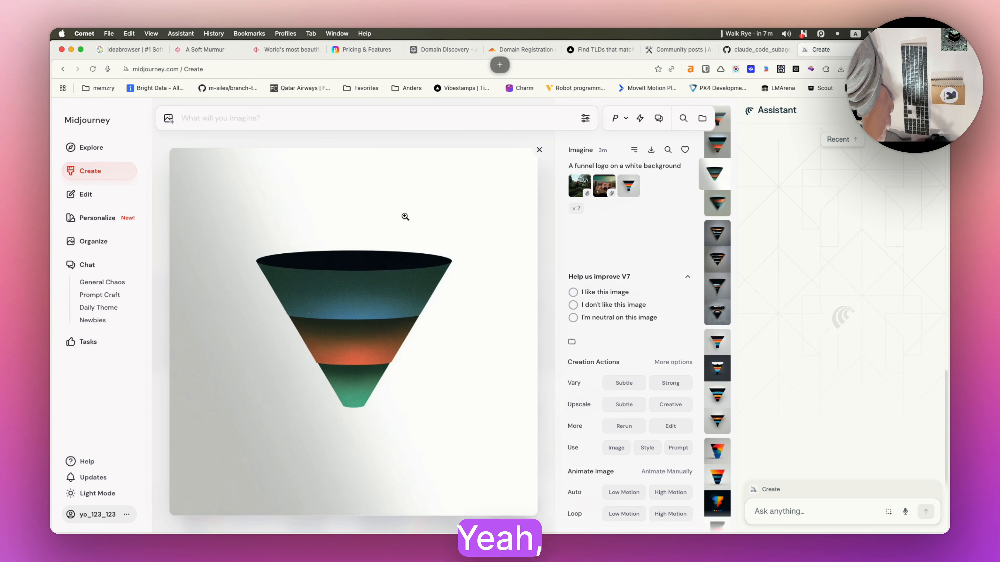
# - Search the Explore gallery for "mesh" and add the black-and-white dotted fabric image as a style reference
pyautogui.click(684, 119)
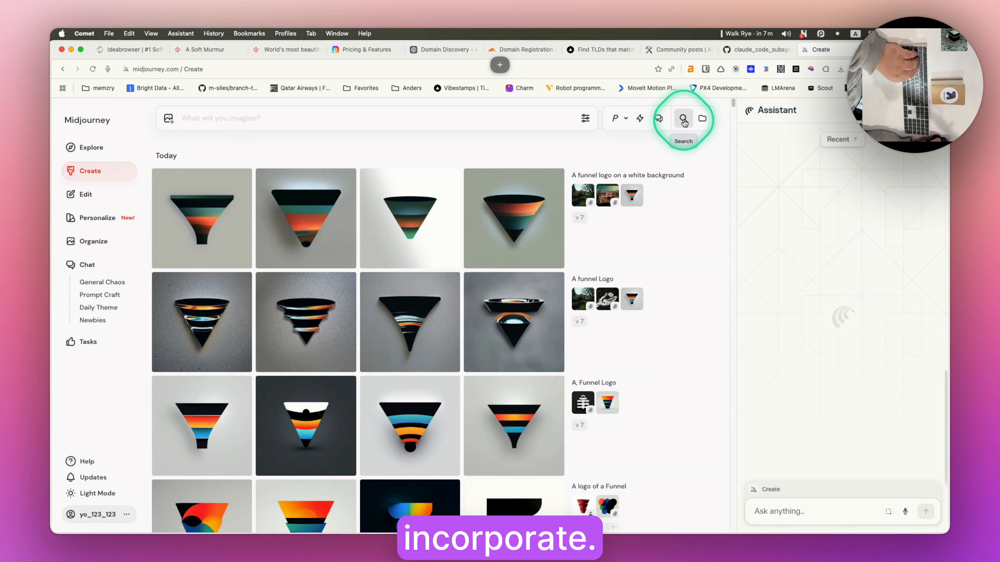
pyautogui.click(645, 115)
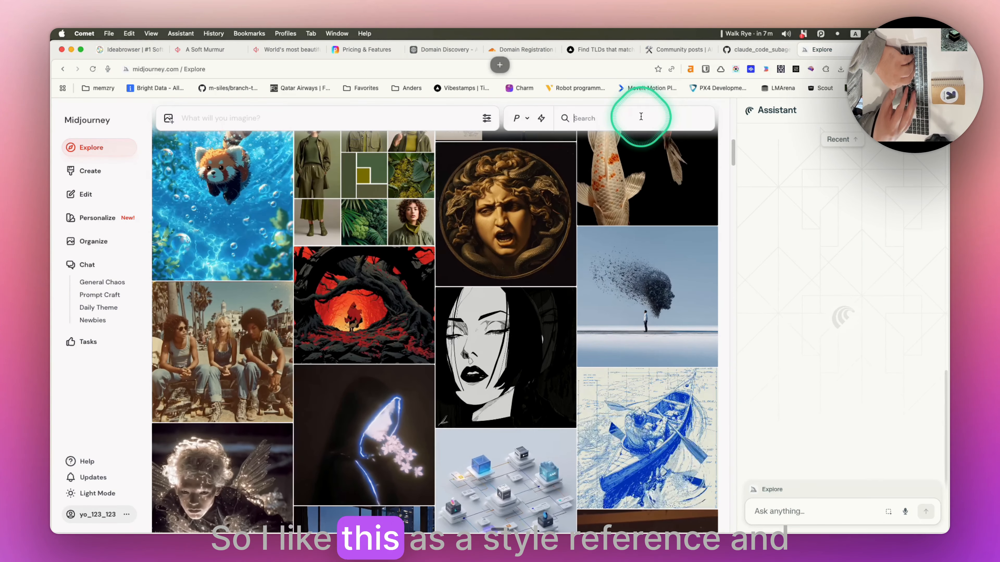
pyautogui.write('mesh')
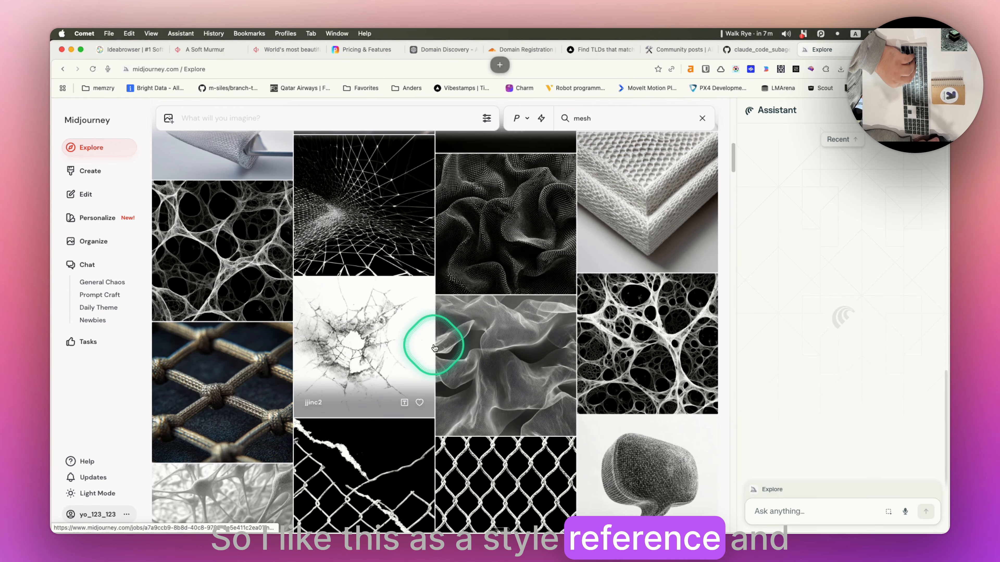
pyautogui.scroll(4, 435, 347)
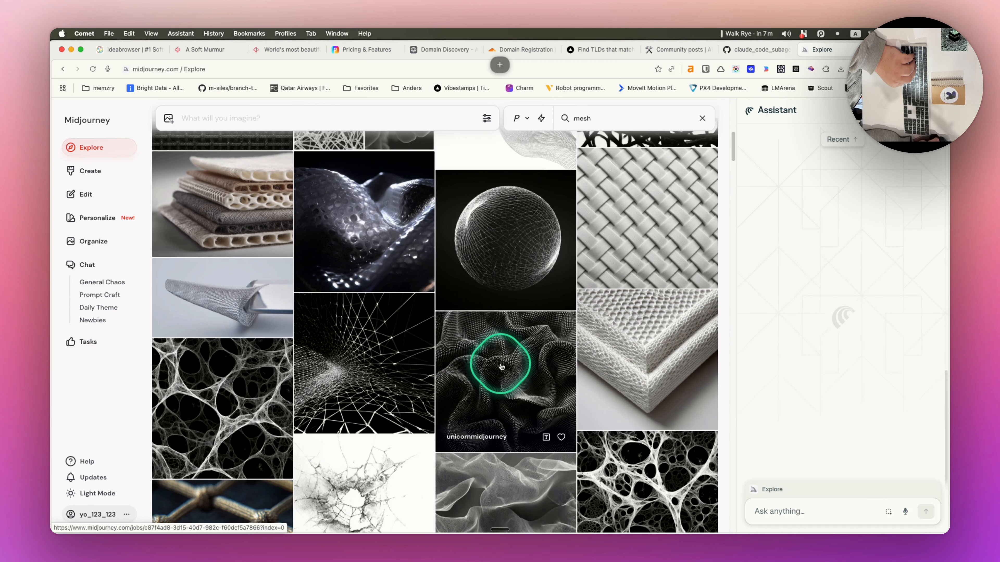
pyautogui.click(490, 357)
pyautogui.moveTo(308, 335); pyautogui.dragTo(384, 142)
# - Search your own creations for "logo" and add the pale grey abstract logo image as a second style reference
pyautogui.click(651, 120)
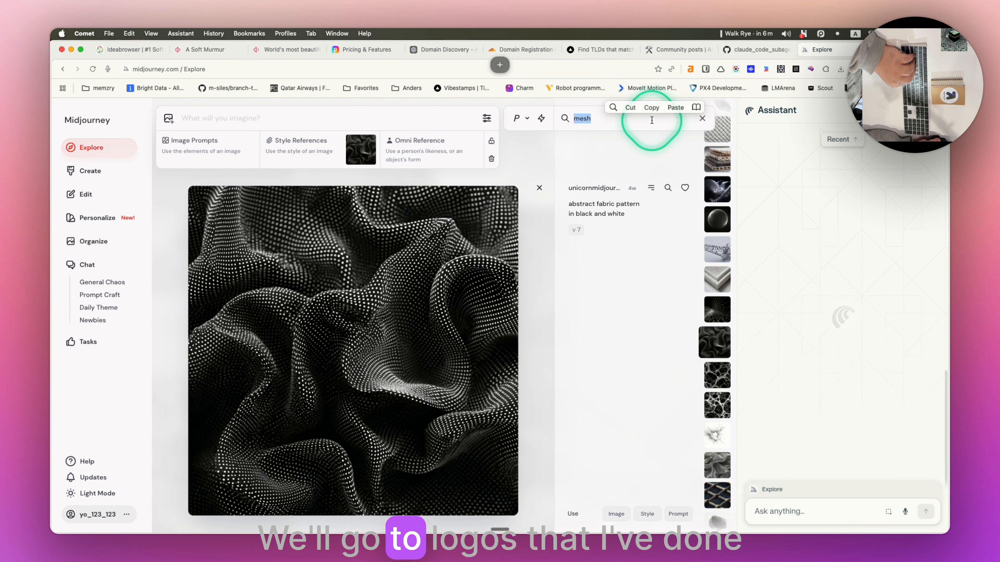
pyautogui.write('logo')
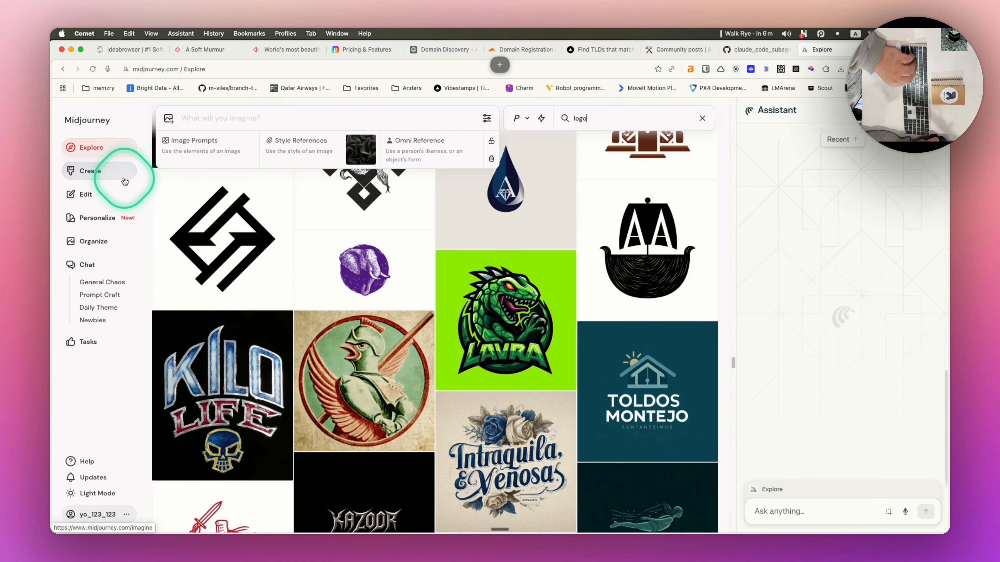
pyautogui.click(125, 175)
pyautogui.click(683, 118)
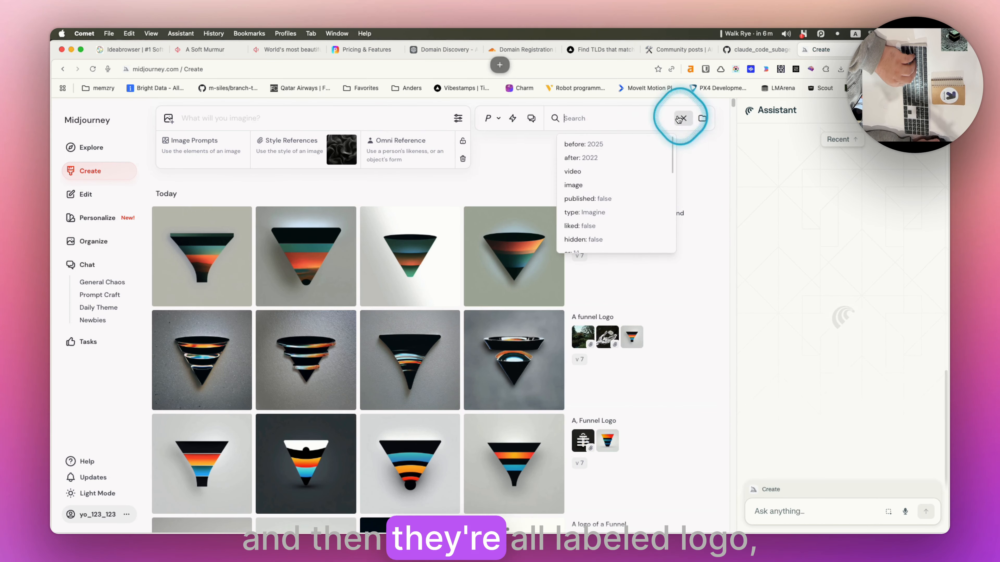
pyautogui.write('logo')
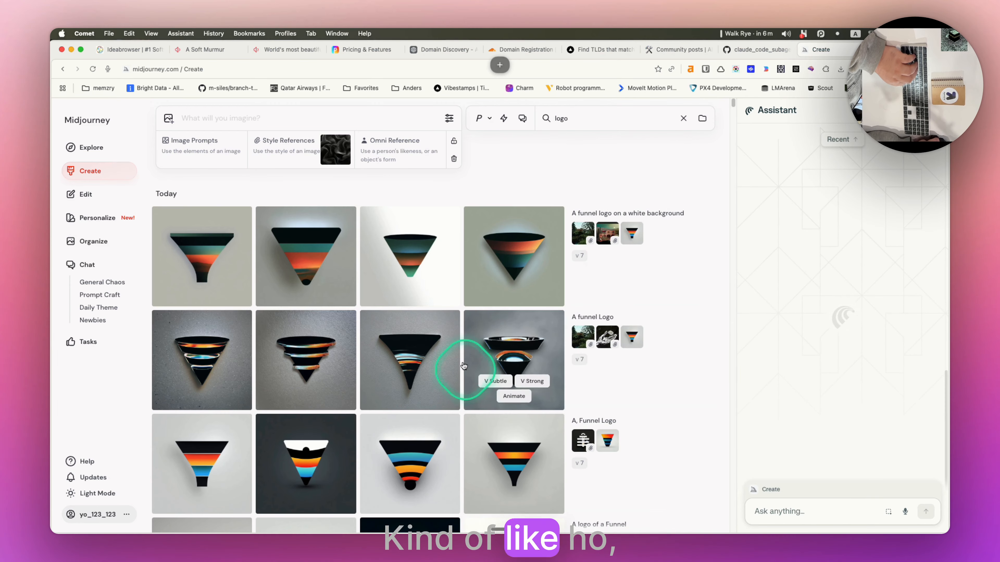
pyautogui.scroll(-15, 463, 367)
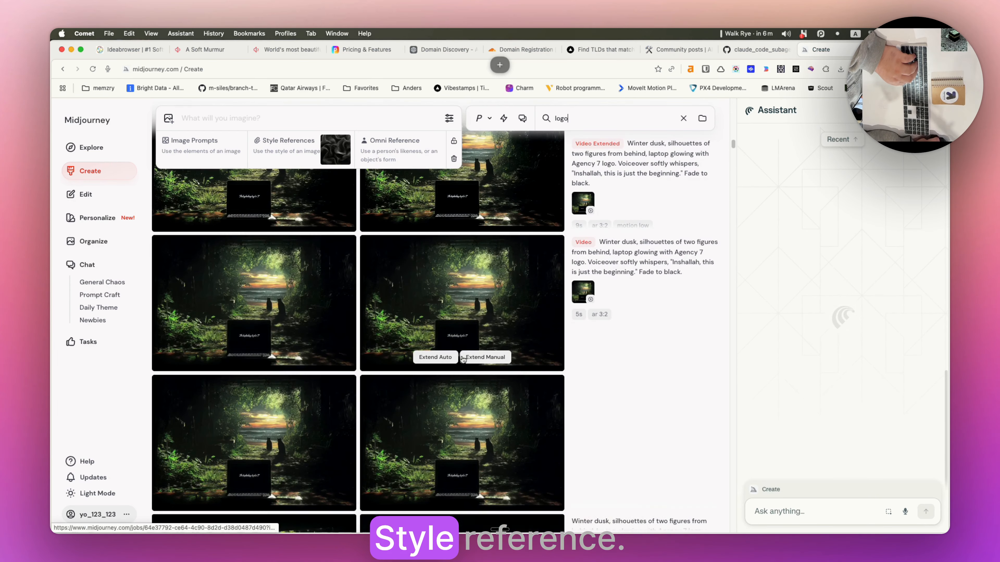
pyautogui.scroll(-20, 464, 358)
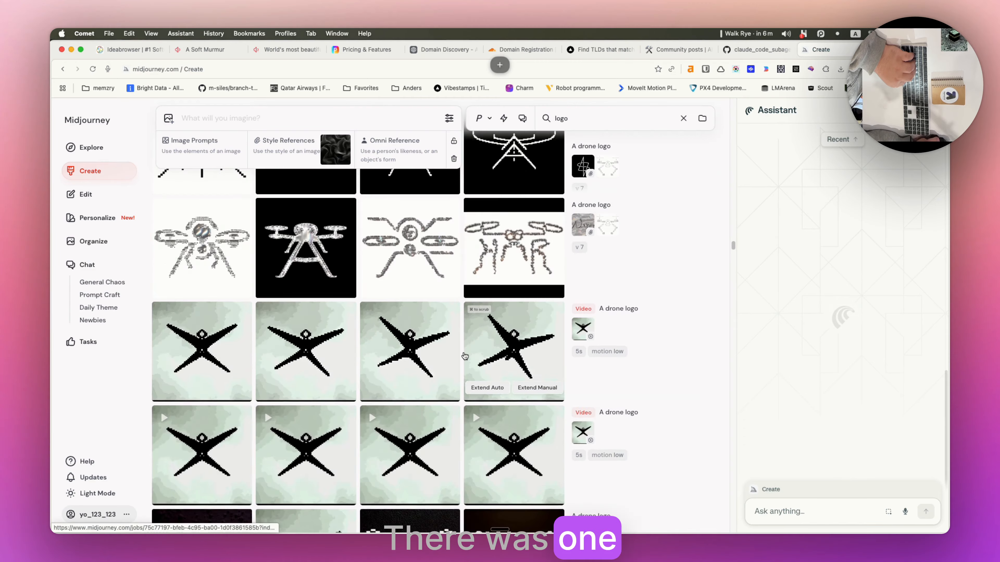
pyautogui.scroll(-10, 464, 356)
pyautogui.click(412, 423)
pyautogui.moveTo(416, 425); pyautogui.dragTo(398, 222)
# - Find the "N S" Bauhaus logo results and add their white-on-black line monogram reference image as a third style reference
pyautogui.scroll(-15, 416, 325)
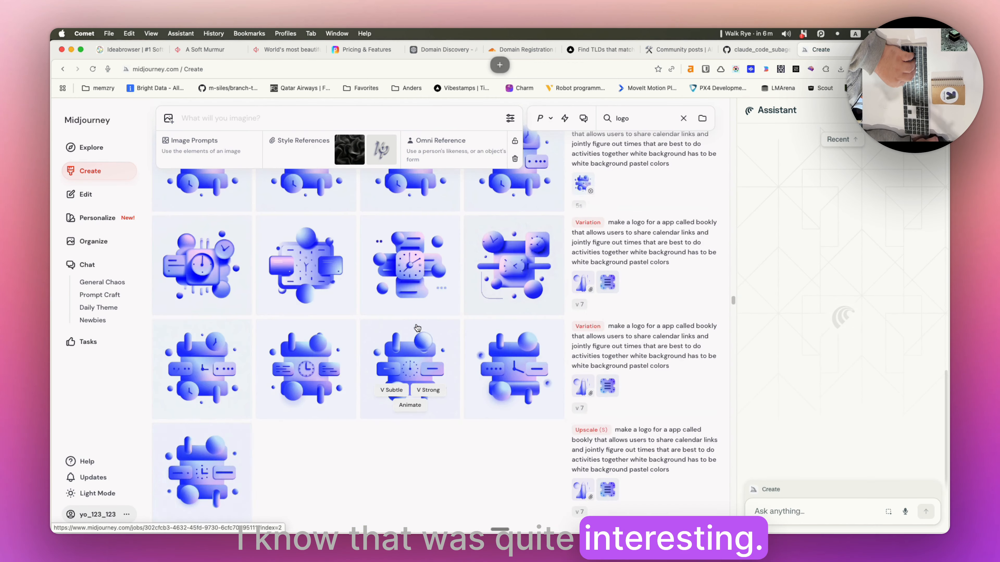
pyautogui.scroll(-15, 418, 326)
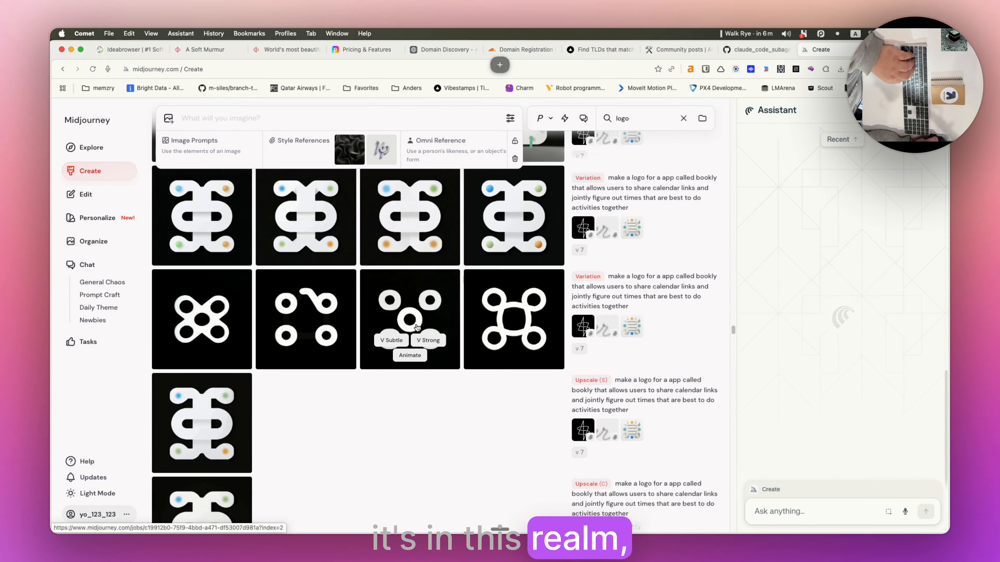
pyautogui.scroll(-15, 417, 328)
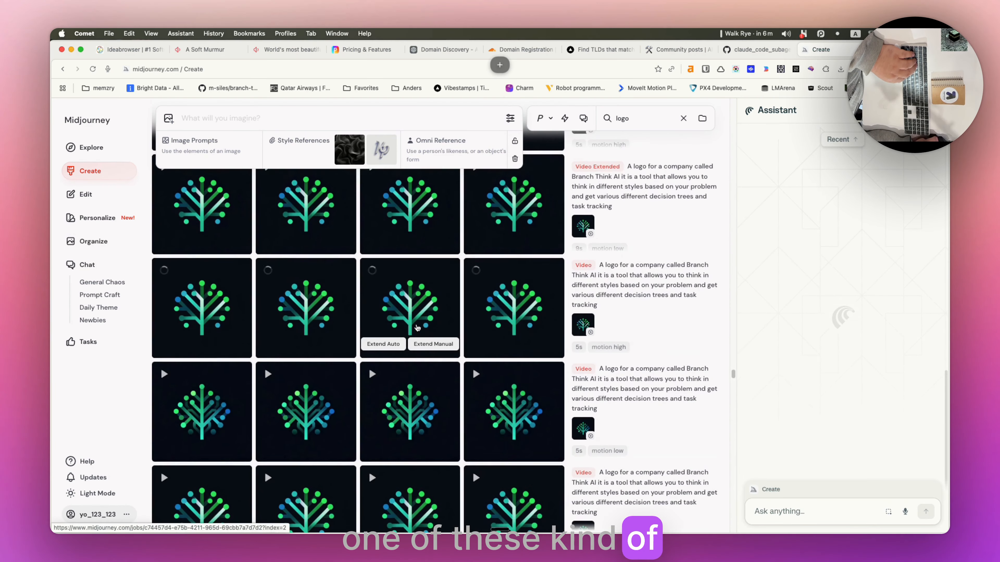
pyautogui.scroll(-15, 417, 327)
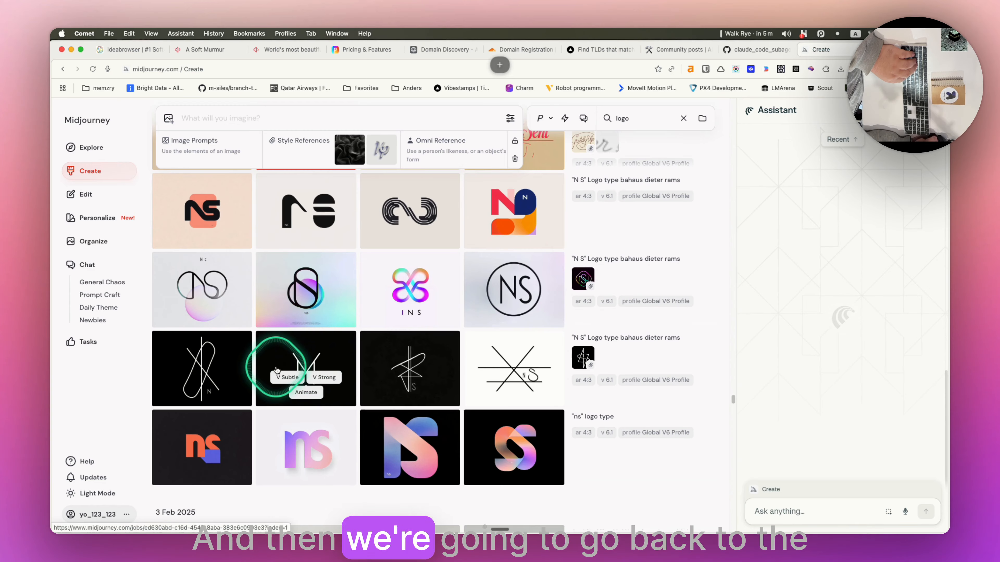
pyautogui.scroll(-5, 249, 361)
pyautogui.scroll(4, 249, 360)
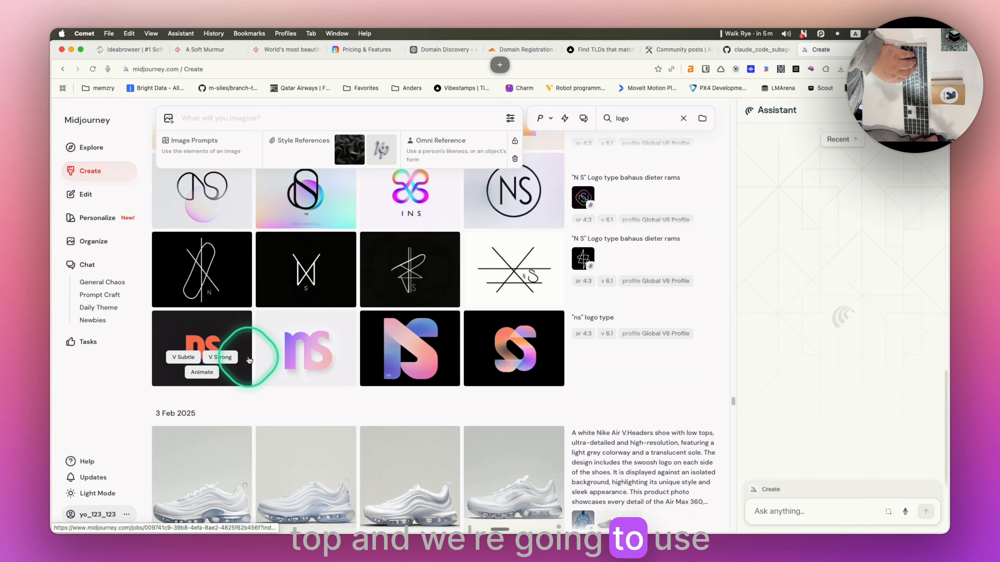
pyautogui.moveTo(585, 315); pyautogui.dragTo(332, 147)
# - Add the striped funnel from the "A, Funnel Logo" results as an image prompt and generate images with "A funnel Logo"
pyautogui.scroll(5, 299, 244)
pyautogui.scroll(10, 320, 249)
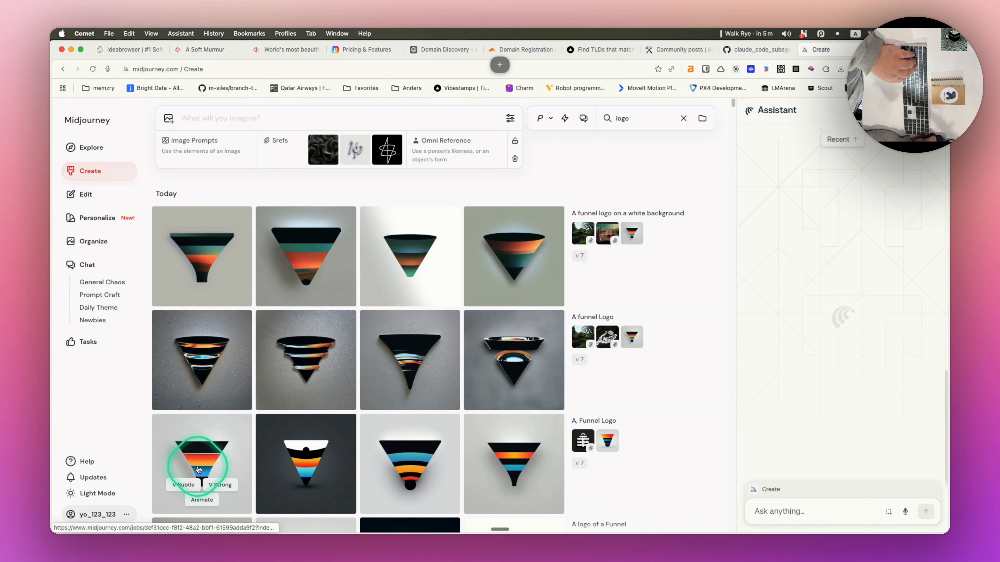
pyautogui.moveTo(199, 469); pyautogui.dragTo(221, 143)
pyautogui.click(230, 116)
pyautogui.write('A funnel Logo')
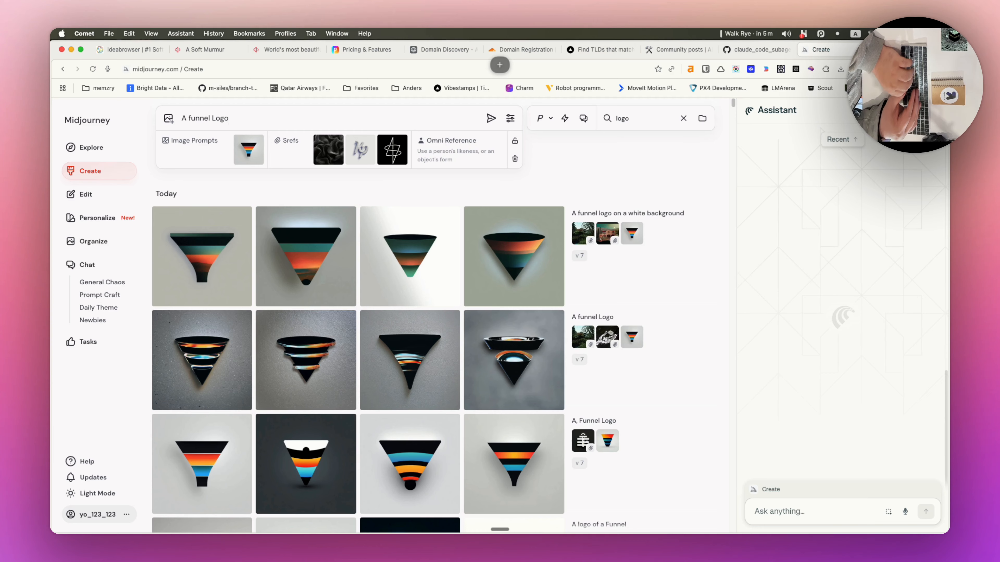
pyautogui.click(490, 118)
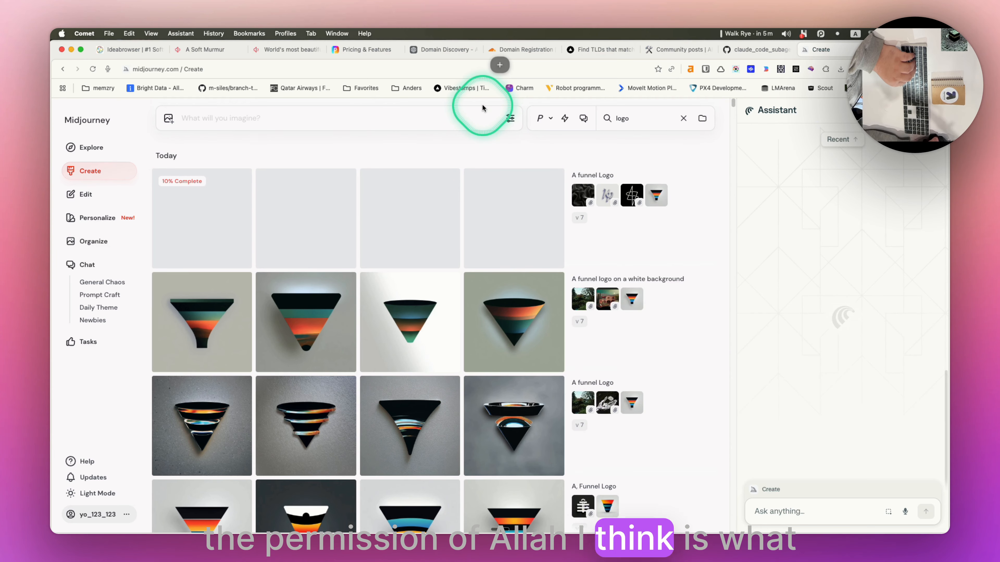
# - Switch to ChatGPT and copy its four numbered questions about the sample offer, price model, headline and welcome email
pyautogui.press('super+Tab')
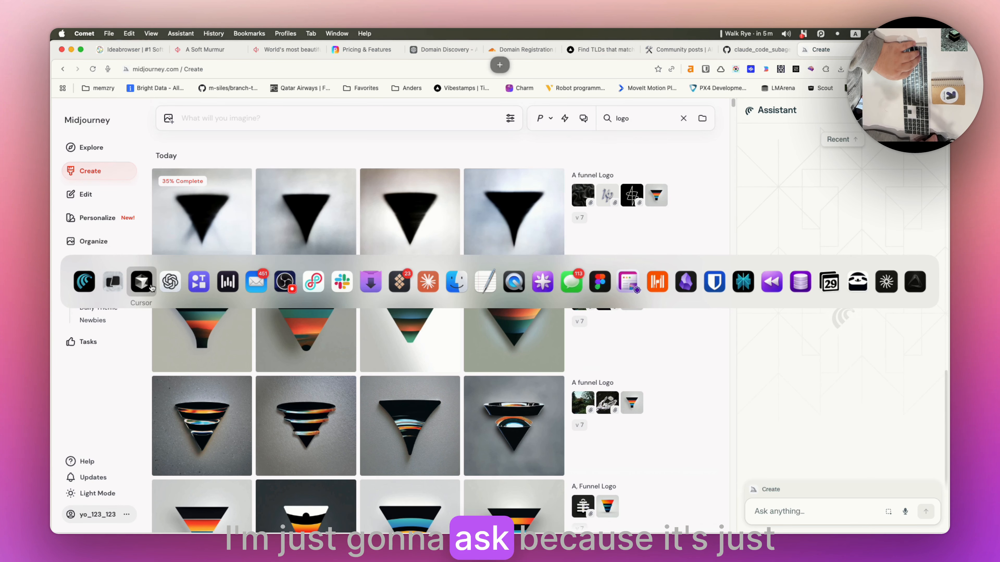
pyautogui.click(170, 281)
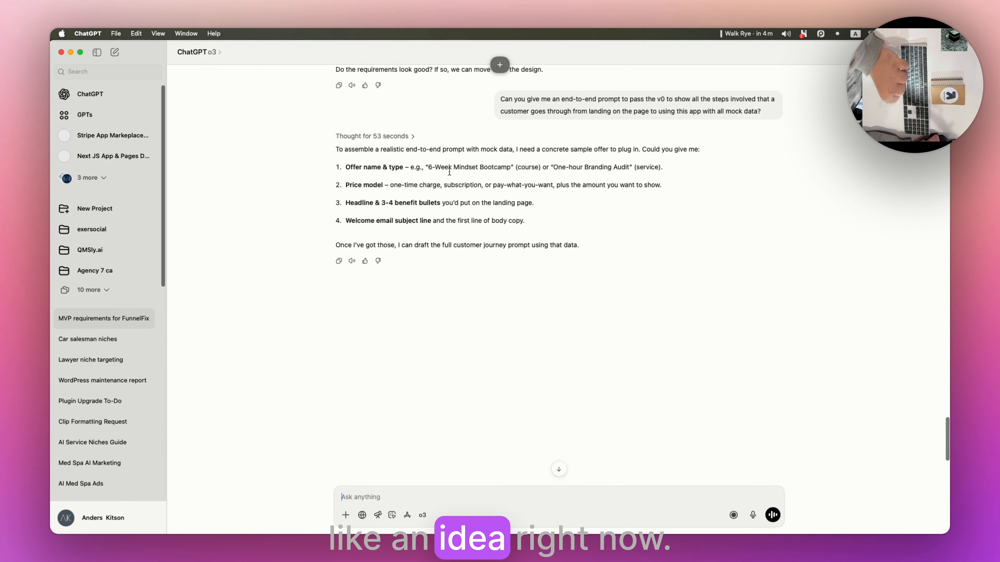
pyautogui.moveTo(526, 221); pyautogui.dragTo(323, 150)
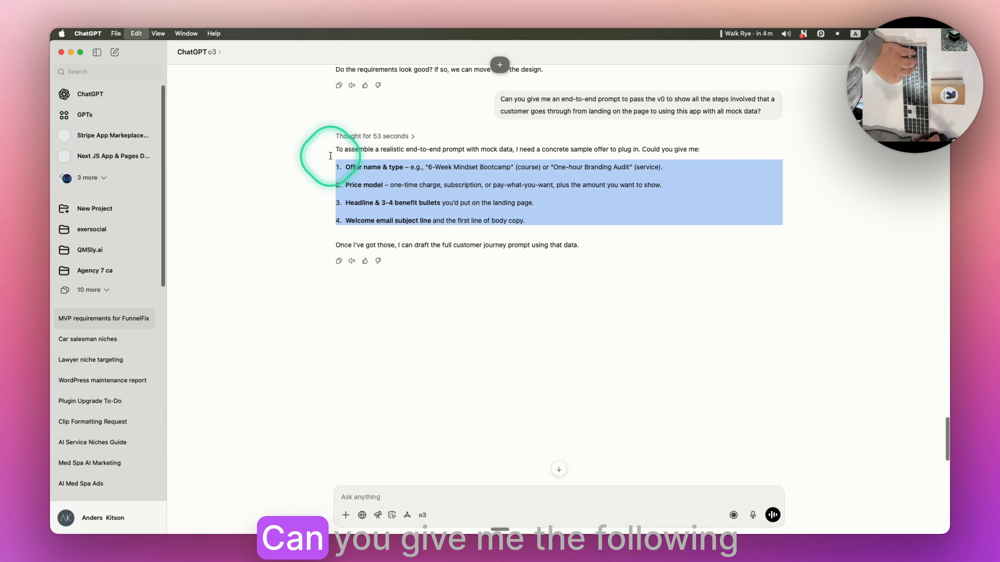
# - On the Ideabrowser FunnelFix page, ask the Comet Assistant for best-guess answers to ChatGPT's copied offer, price, headline and welcome email questions
pyautogui.press('super+Tab')
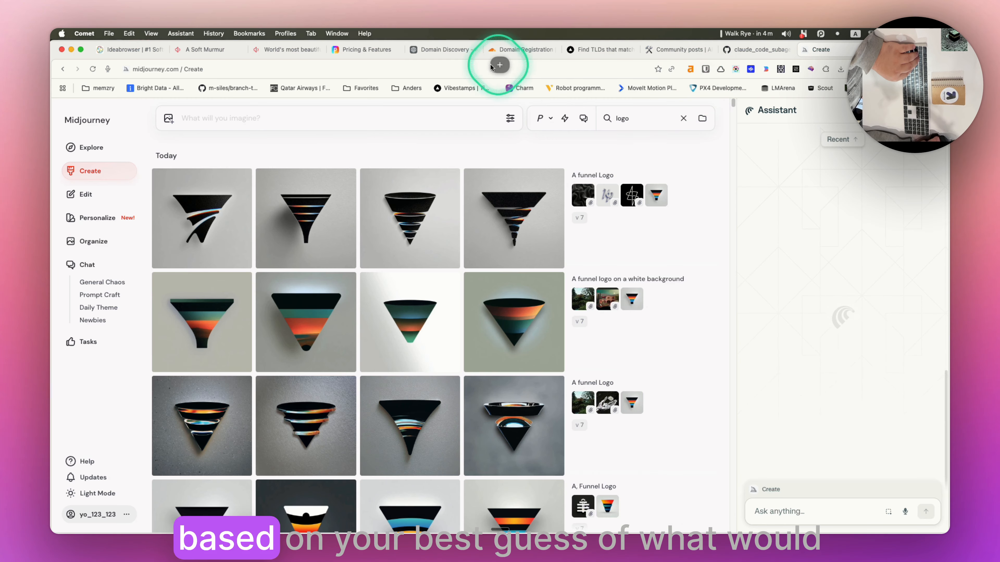
pyautogui.click(144, 54)
pyautogui.click(772, 512)
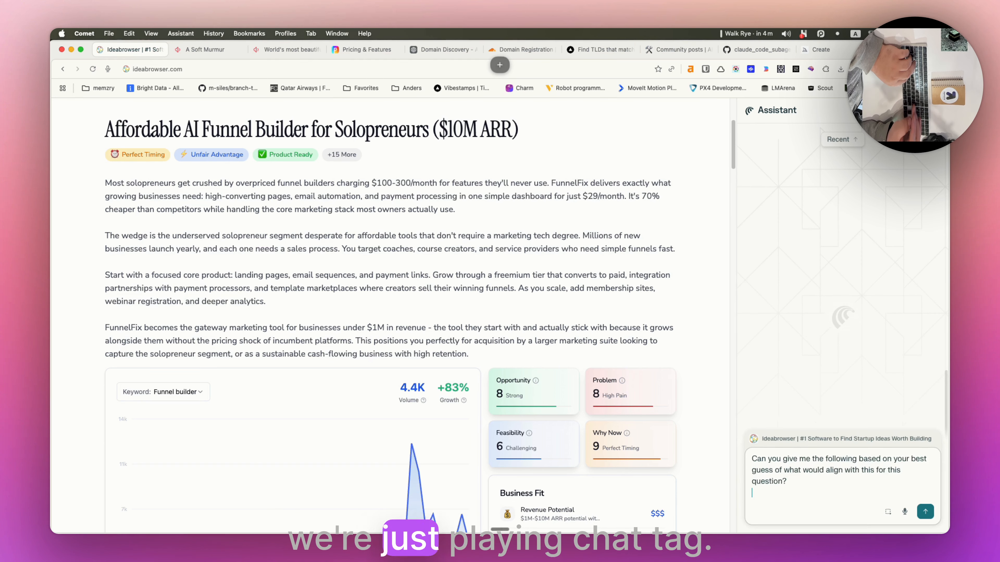
pyautogui.press('Return')
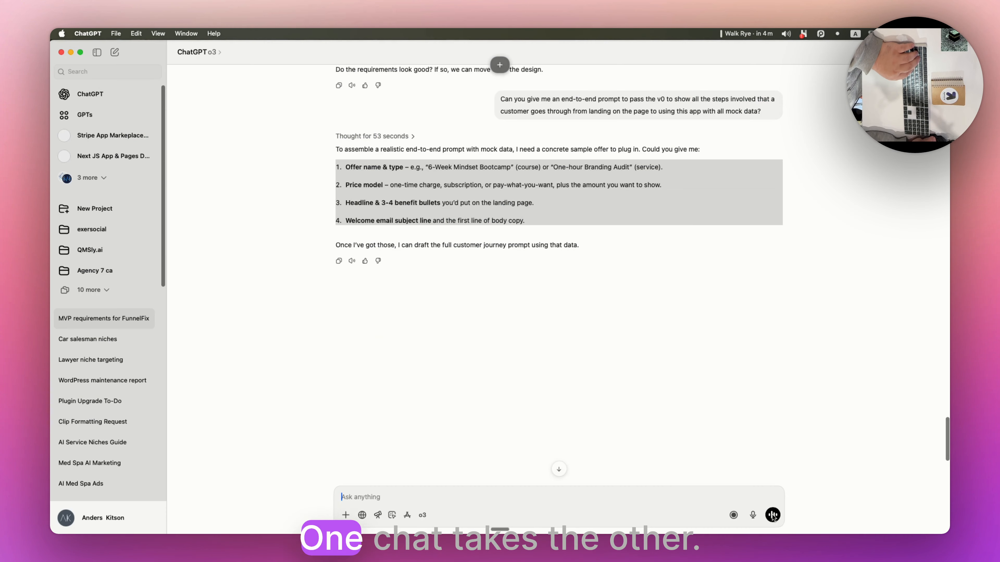
pyautogui.click(774, 512)
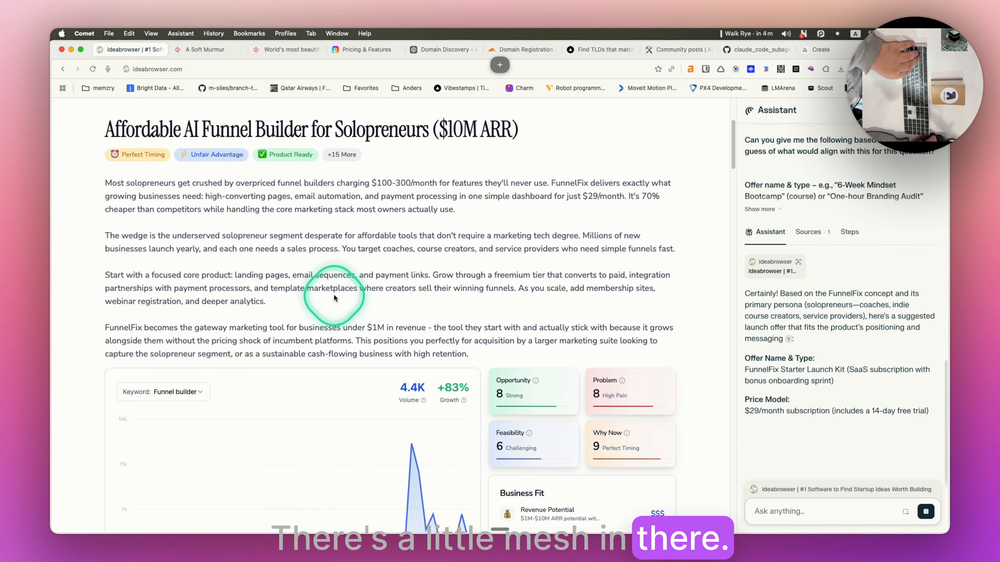
# - Review the newest "A funnel Logo" images in Midjourney and add the fourth, a black segmented funnel, as an image prompt
pyautogui.click(803, 52)
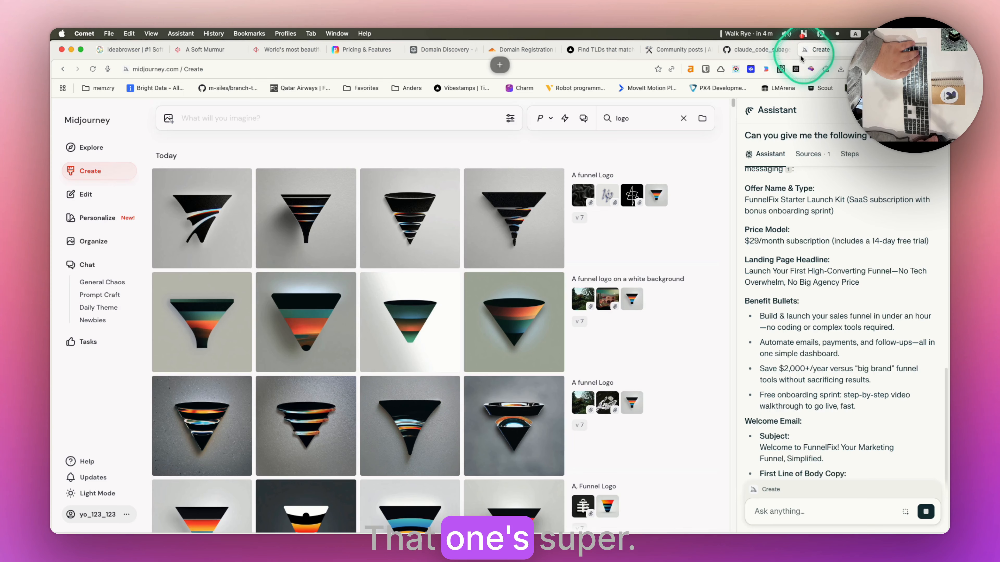
pyautogui.click(224, 222)
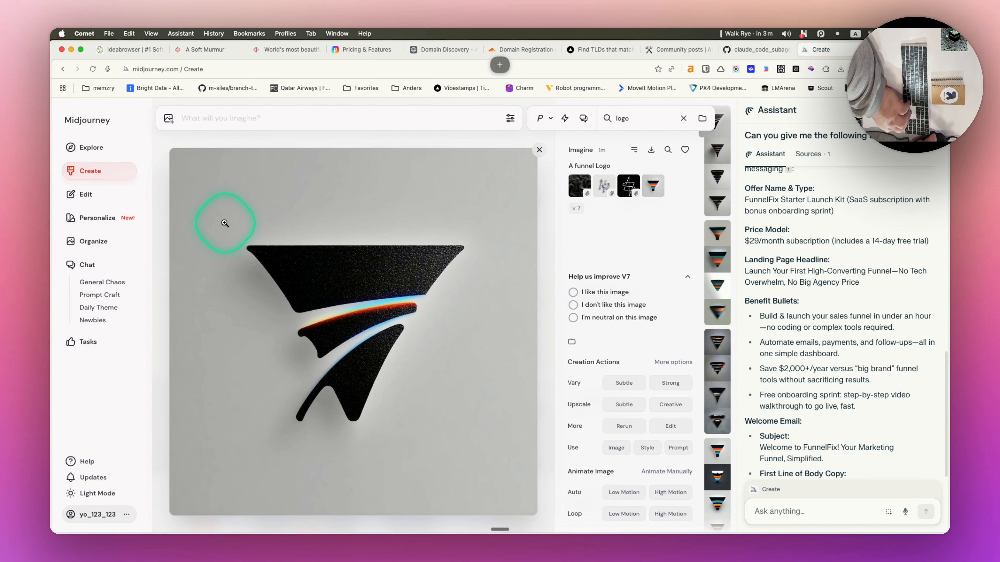
pyautogui.press('Right')
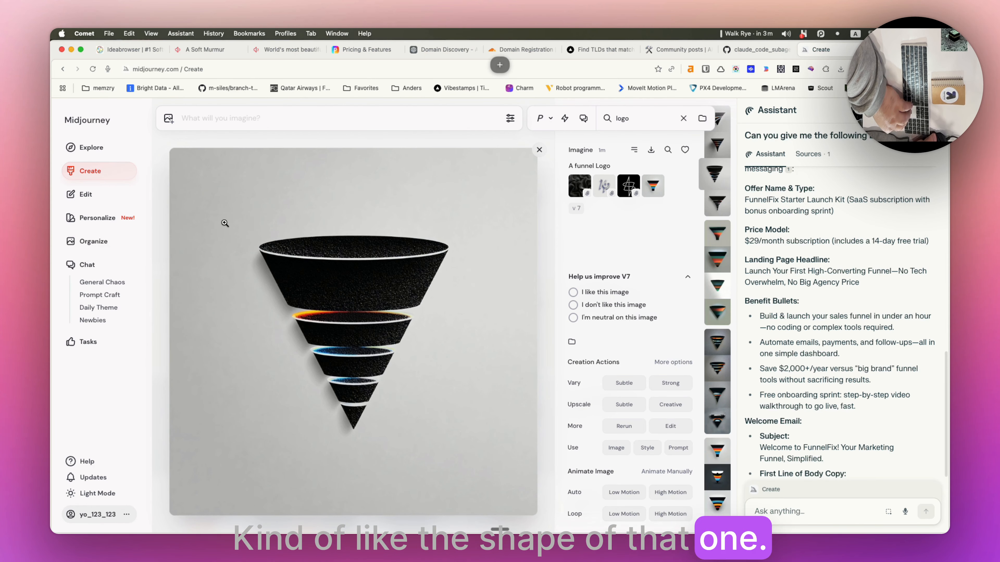
pyautogui.press('Right')
pyautogui.press('Right')
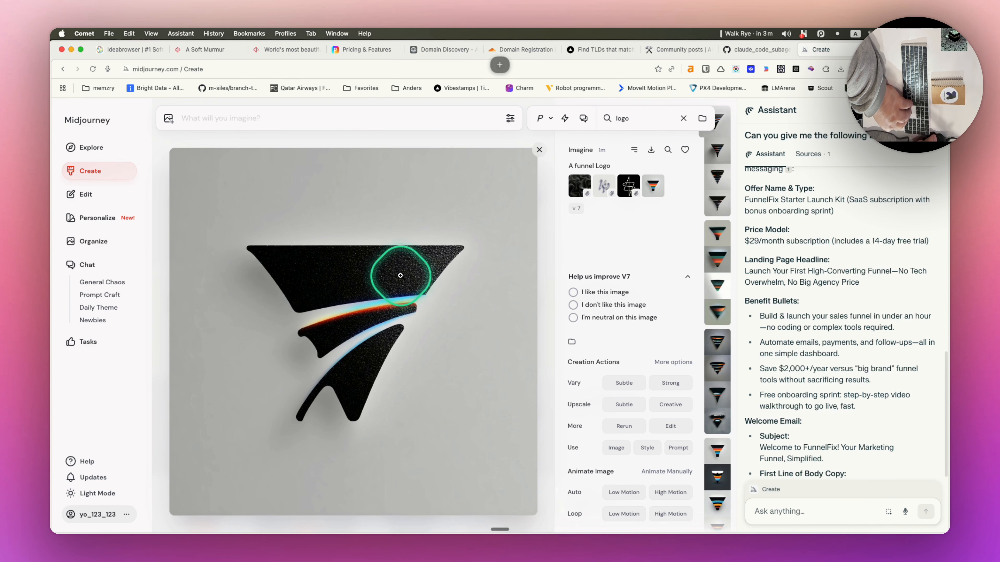
pyautogui.press('Left')
pyautogui.moveTo(363, 306); pyautogui.dragTo(216, 157)
pyautogui.moveTo(576, 228)
pyautogui.mouseDown()
pyautogui.moveTo(592, 230)
pyautogui.moveTo(575, 223)
pyautogui.mouseUp()
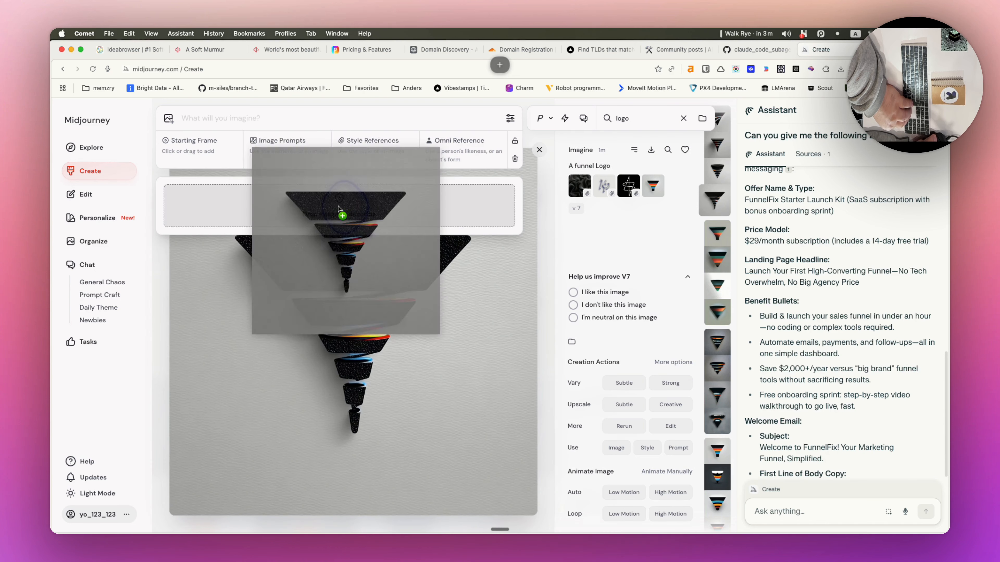
pyautogui.moveTo(338, 210); pyautogui.dragTo(303, 144)
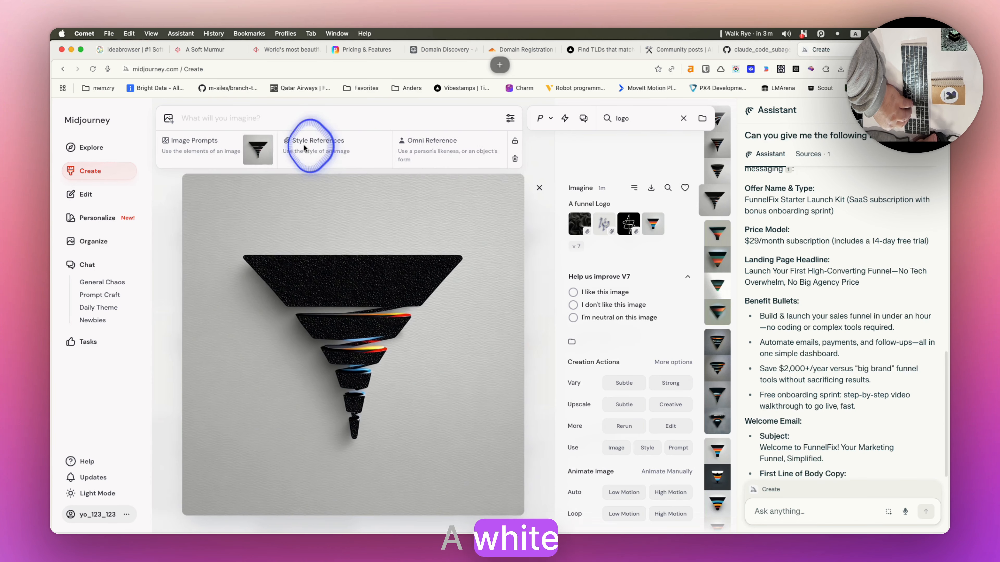
# - Add the black texture and pale grey abstract images as style references and generate images with "A white Funnel Logo"
pyautogui.moveTo(579, 224); pyautogui.dragTo(337, 146)
pyautogui.moveTo(605, 226); pyautogui.dragTo(322, 148)
pyautogui.click(268, 120)
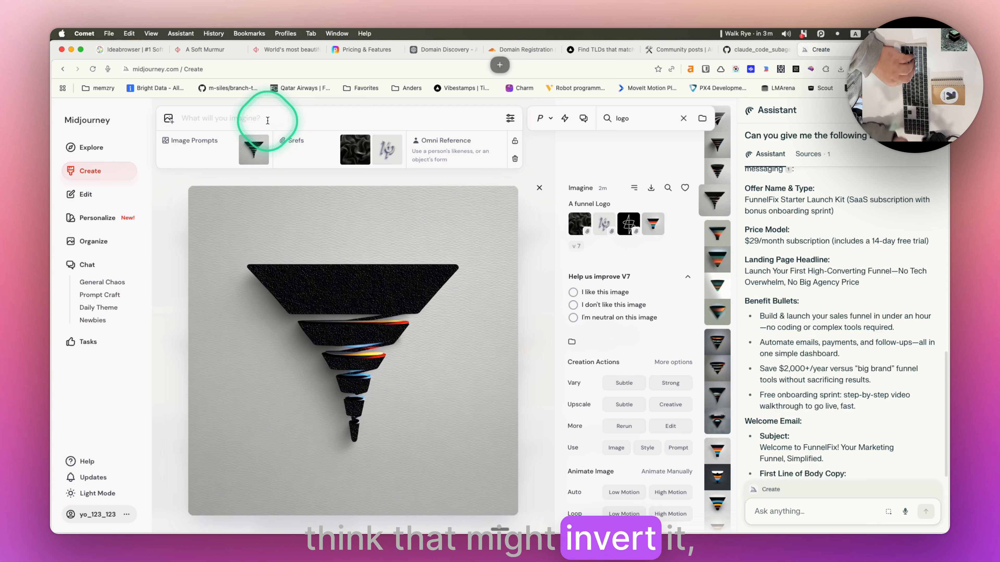
pyautogui.write('A white F')
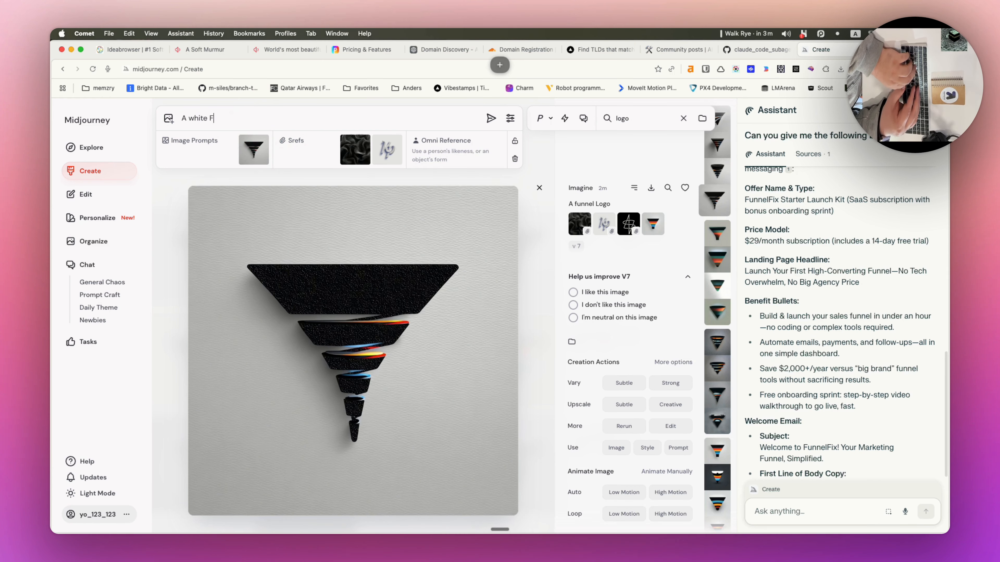
pyautogui.write('unnel Logo')
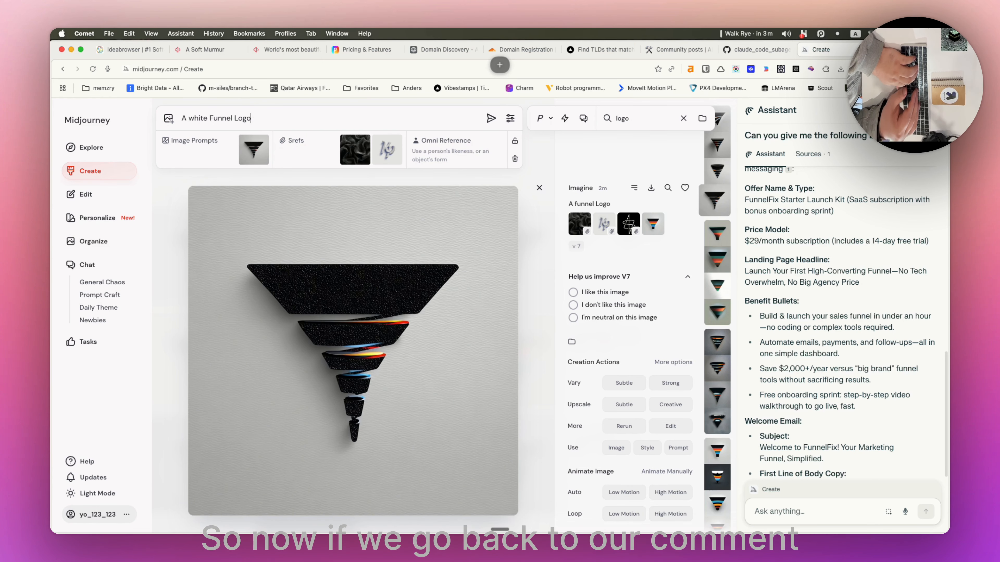
pyautogui.press('Return')
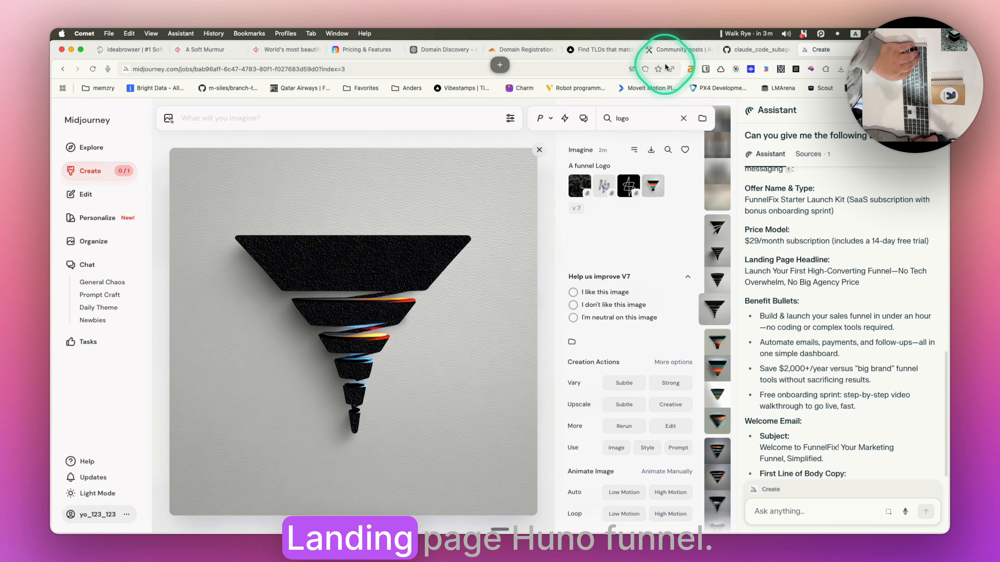
# - Review the Comet Assistant's sample offer answer on the Ideabrowser page and send its copied text to the ChatGPT conversation
pyautogui.click(131, 49)
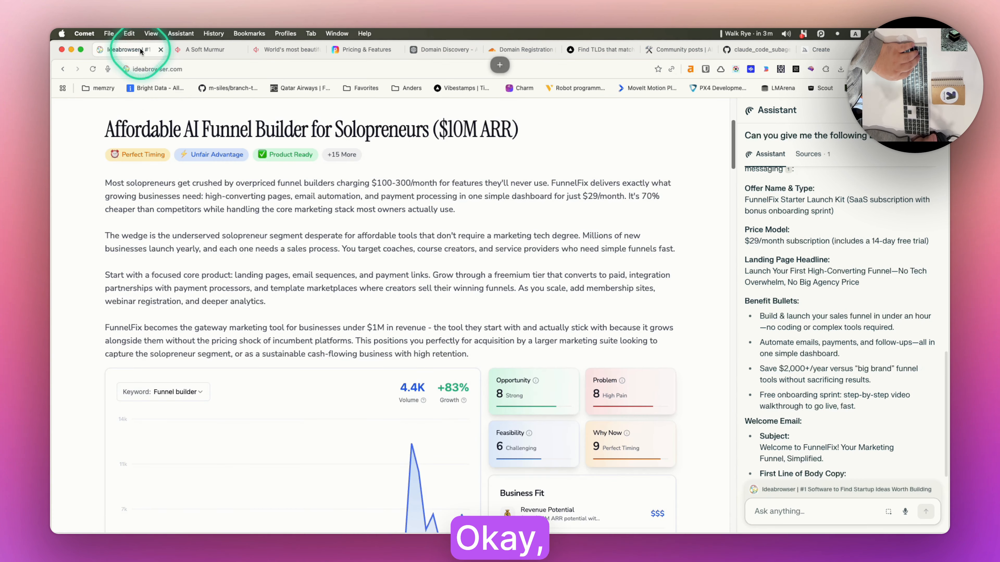
pyautogui.scroll(4, 834, 339)
pyautogui.scroll(-7, 826, 315)
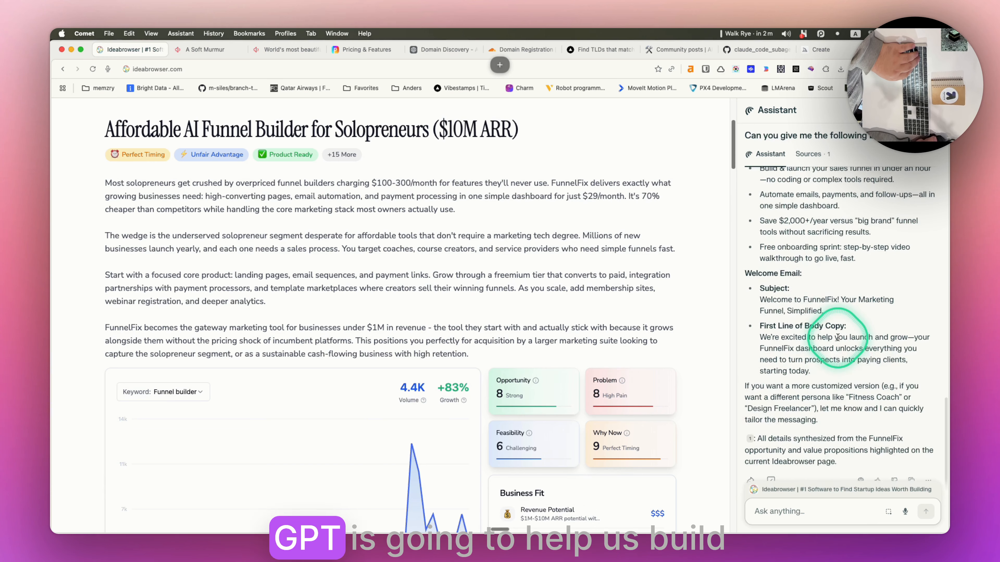
pyautogui.scroll(2, 813, 246)
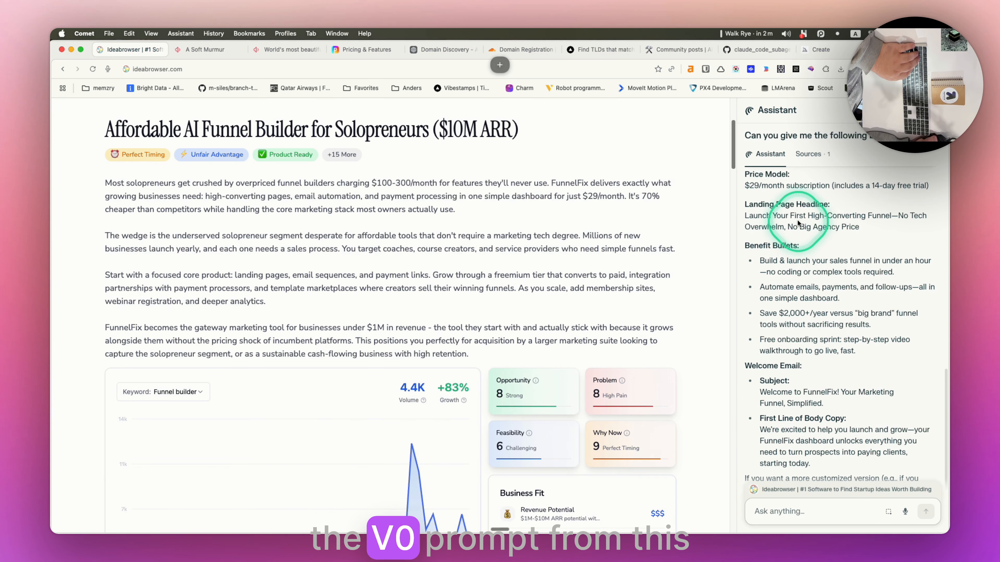
pyautogui.scroll(-4, 822, 354)
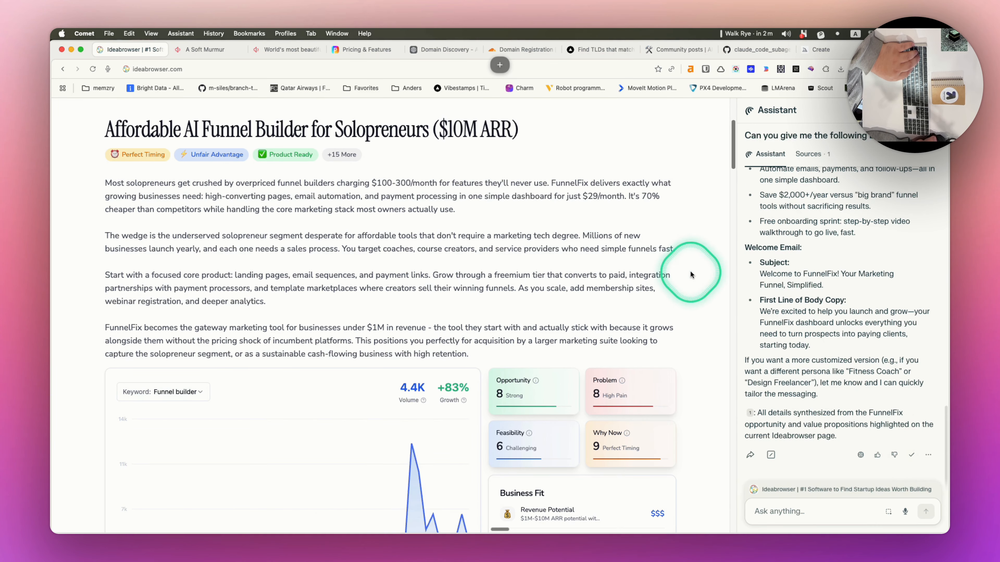
pyautogui.press('super+Tab')
pyautogui.click(395, 498)
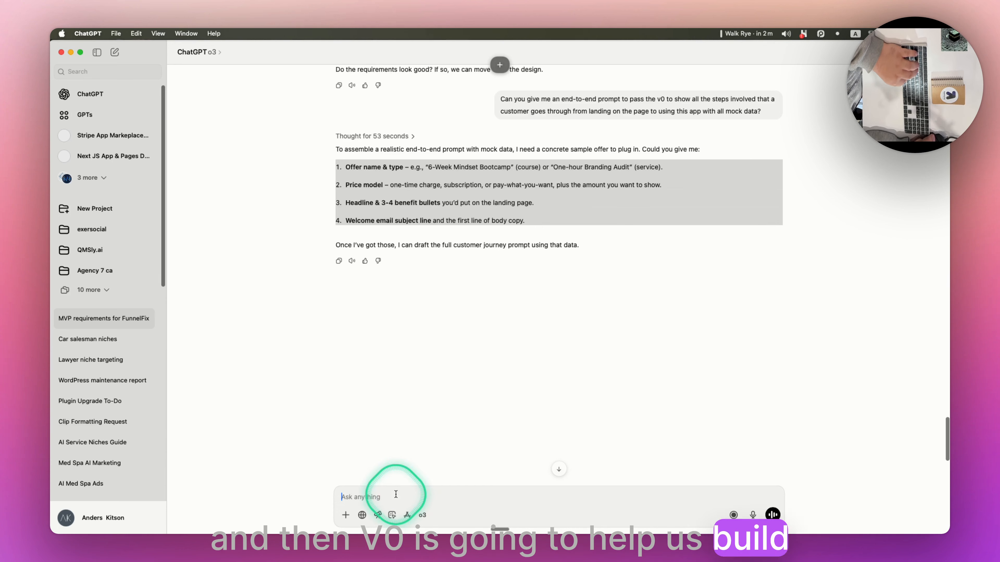
pyautogui.press('super+v')
pyautogui.press('Return')
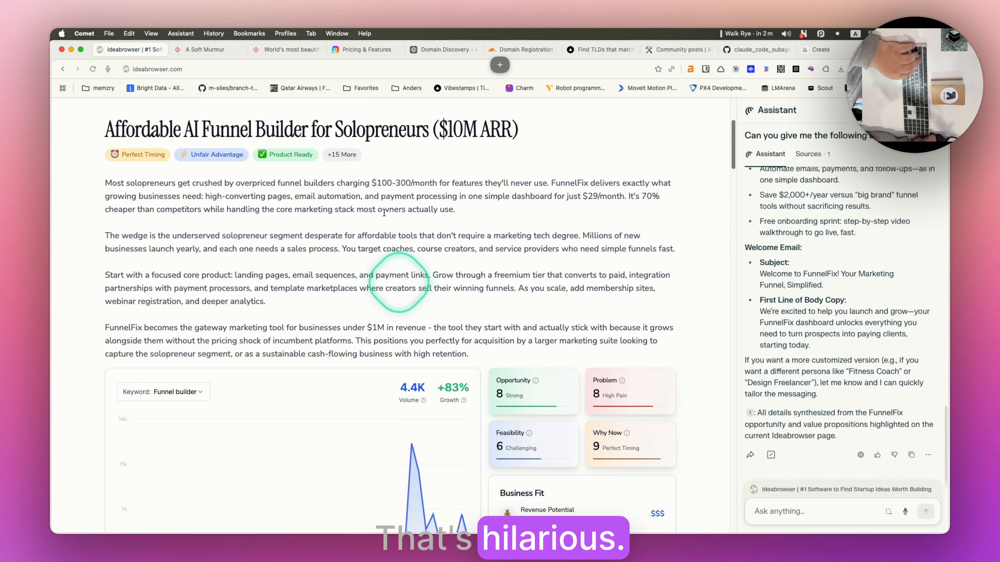
# - Adjust the master volume on the A Soft Murmur page and check ChatGPT's progress on the v0 prompt
pyautogui.click(205, 50)
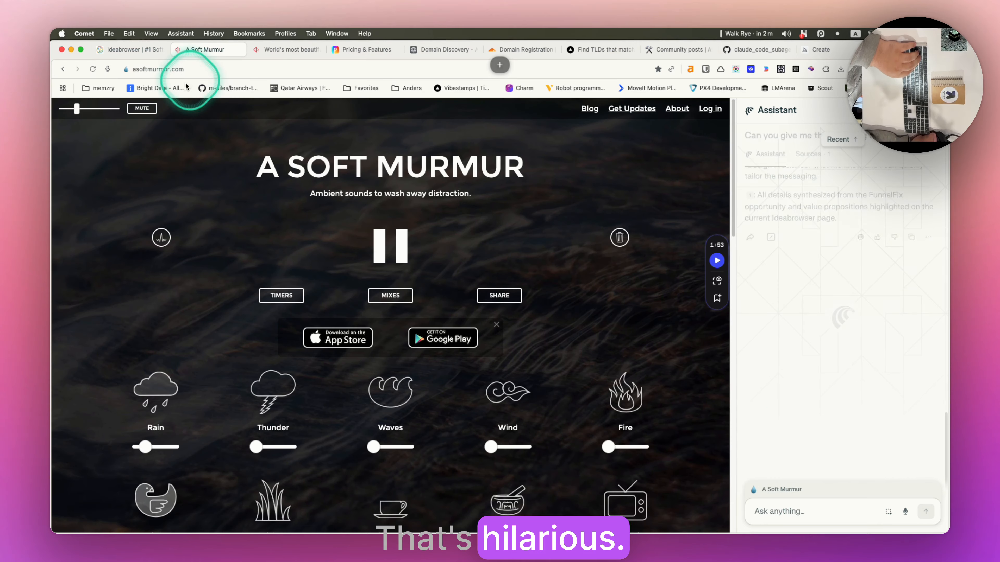
pyautogui.click(81, 112)
pyautogui.click(133, 50)
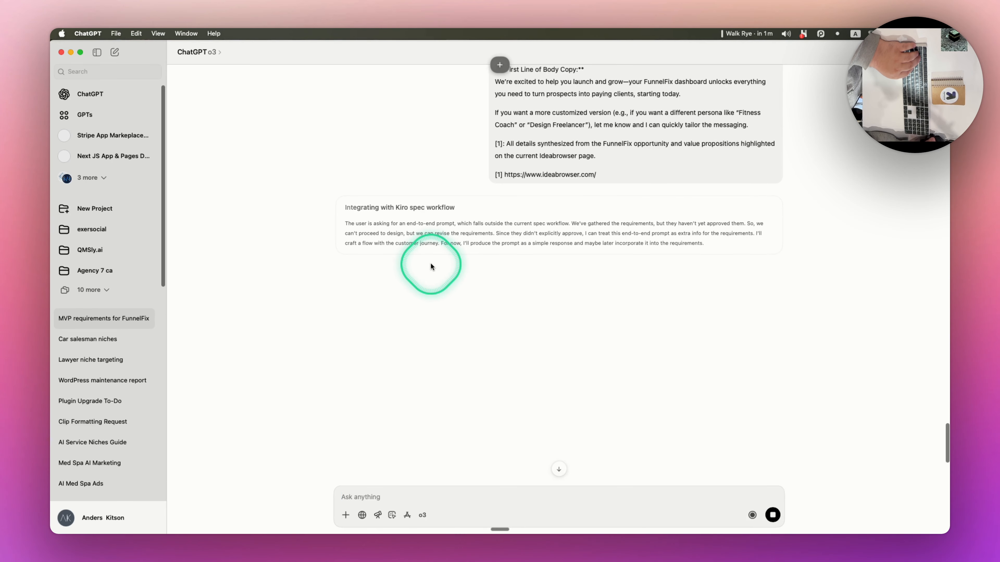
pyautogui.click(432, 227)
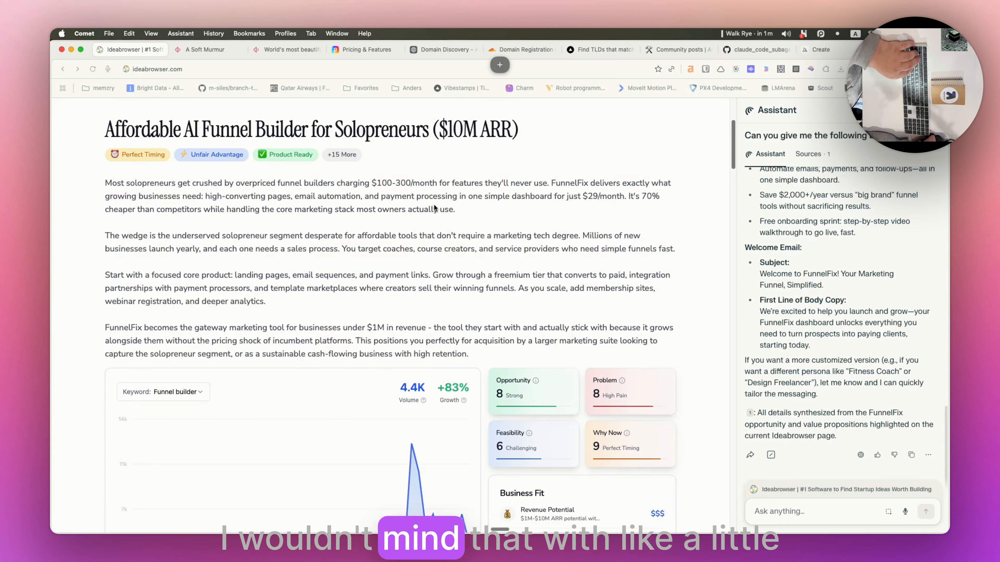
# - Open the second "A white Funnel Logo" result in Midjourney, the wavy black funnel, and save the image
pyautogui.click(809, 55)
pyautogui.click(123, 179)
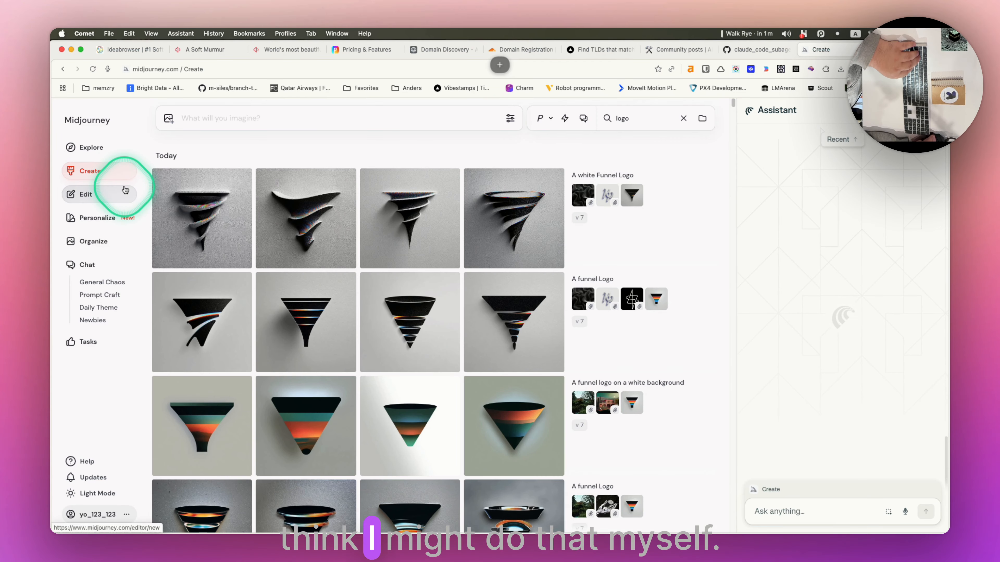
pyautogui.click(222, 230)
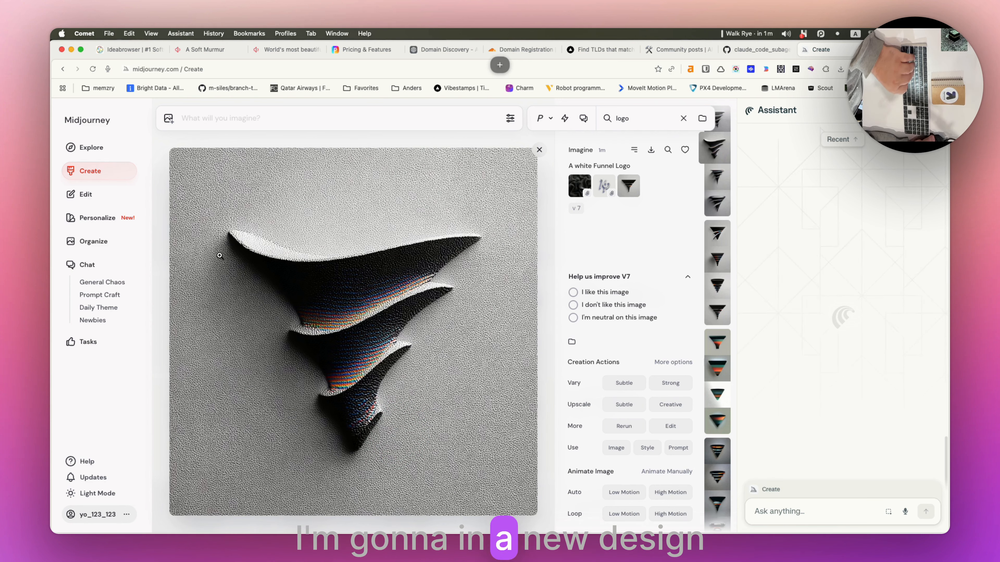
pyautogui.rightClick(408, 239)
pyautogui.click(453, 377)
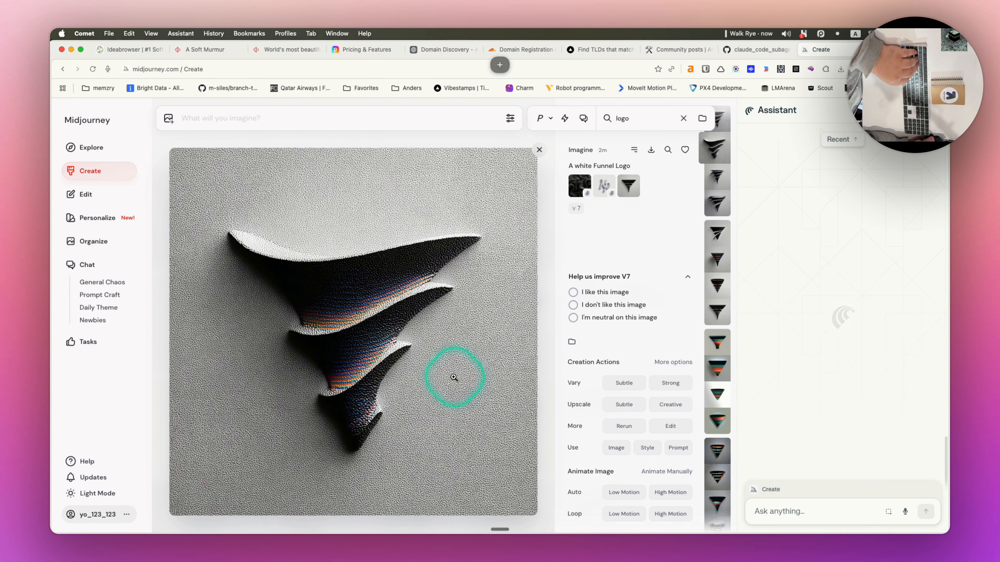
# - Switch to Figma, create a new design file and place the saved wavy funnel image on the canvas
pyautogui.press('super+space')
pyautogui.write('figm')
pyautogui.press('Return')
pyautogui.click(562, 49)
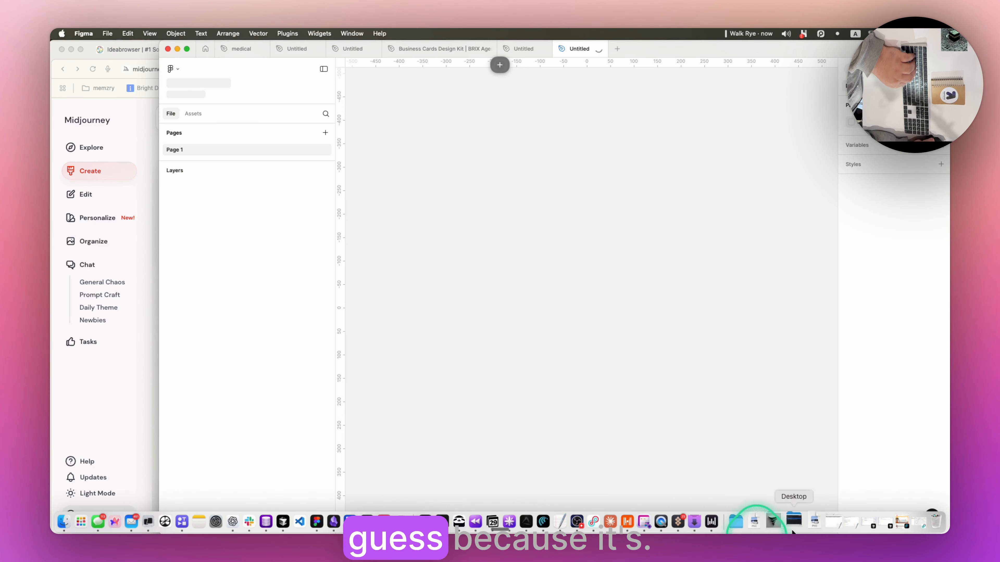
pyautogui.click(776, 522)
pyautogui.moveTo(778, 490); pyautogui.dragTo(484, 189)
pyautogui.scroll(-2, 423, 156)
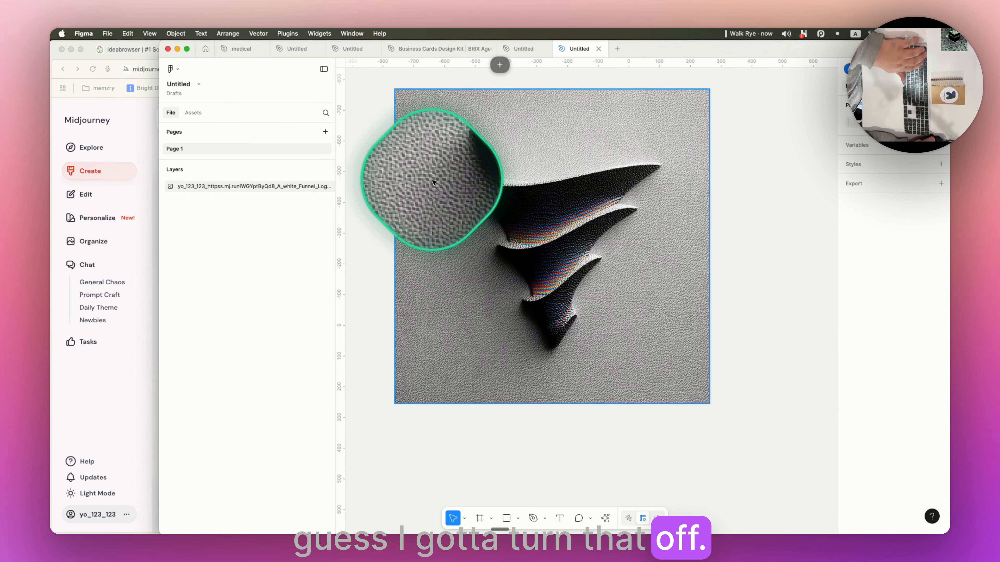
pyautogui.click(652, 237)
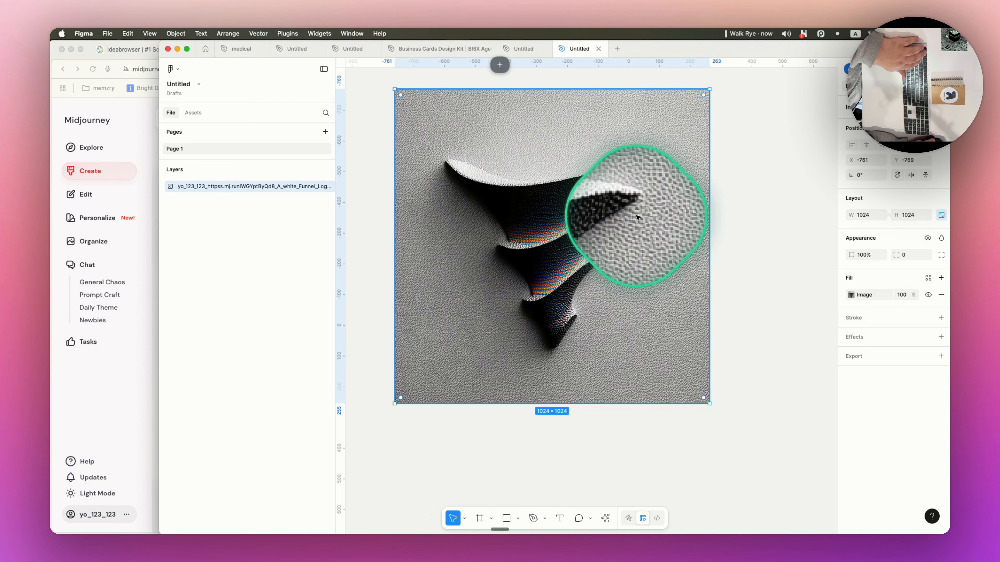
pyautogui.click(728, 326)
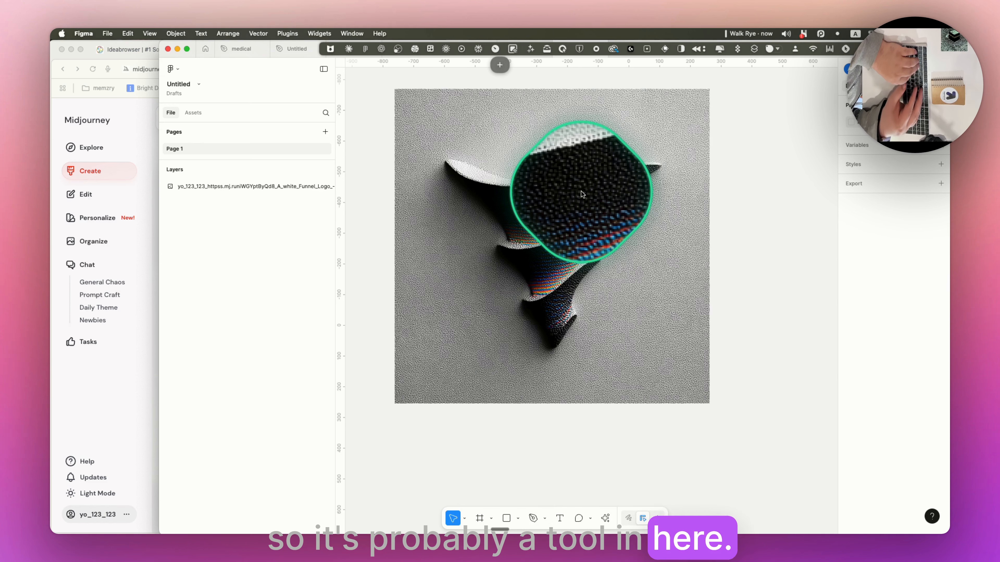
pyautogui.hotkey('alt', 'space')
pyautogui.write('c')
pyautogui.press('Escape')
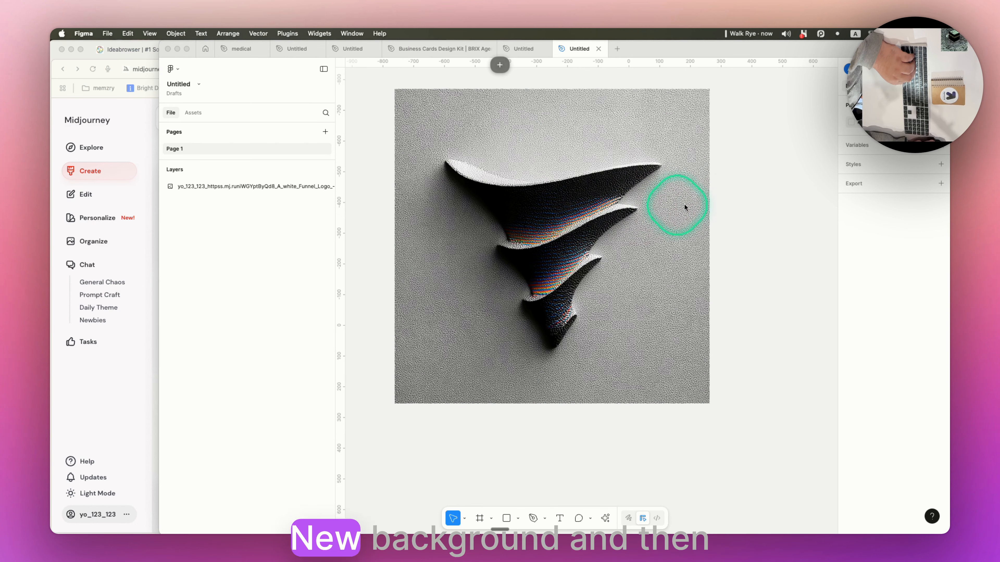
# - Remove the background from the funnel image with the AI action and open the cut-out's image fill adjustments
pyautogui.click(700, 211)
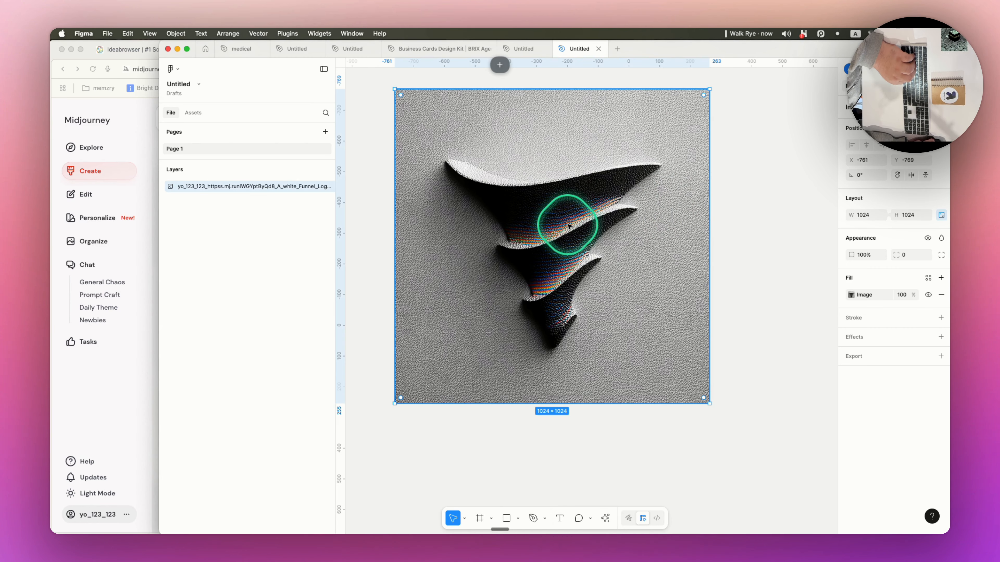
pyautogui.click(605, 518)
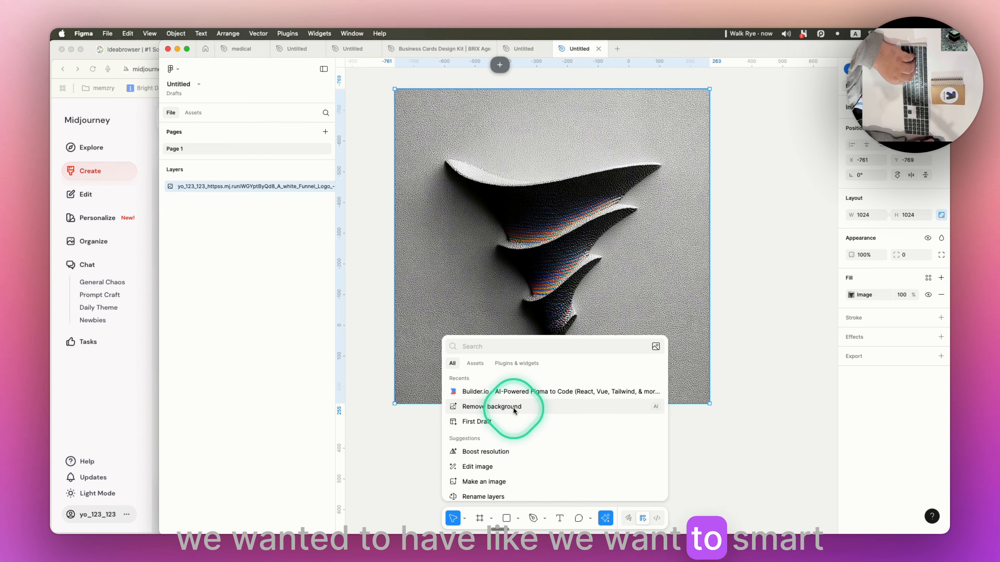
pyautogui.click(514, 409)
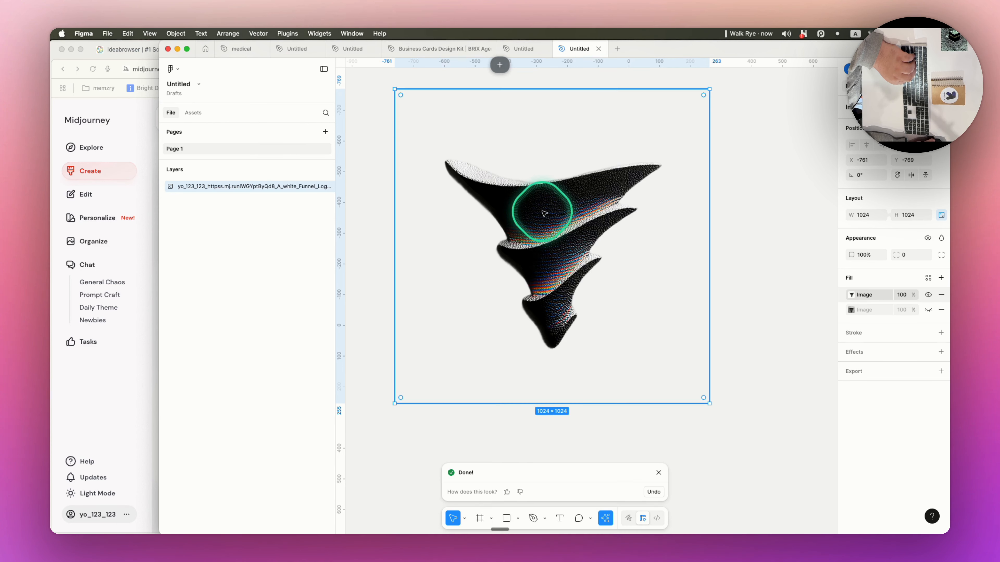
pyautogui.doubleClick(551, 198)
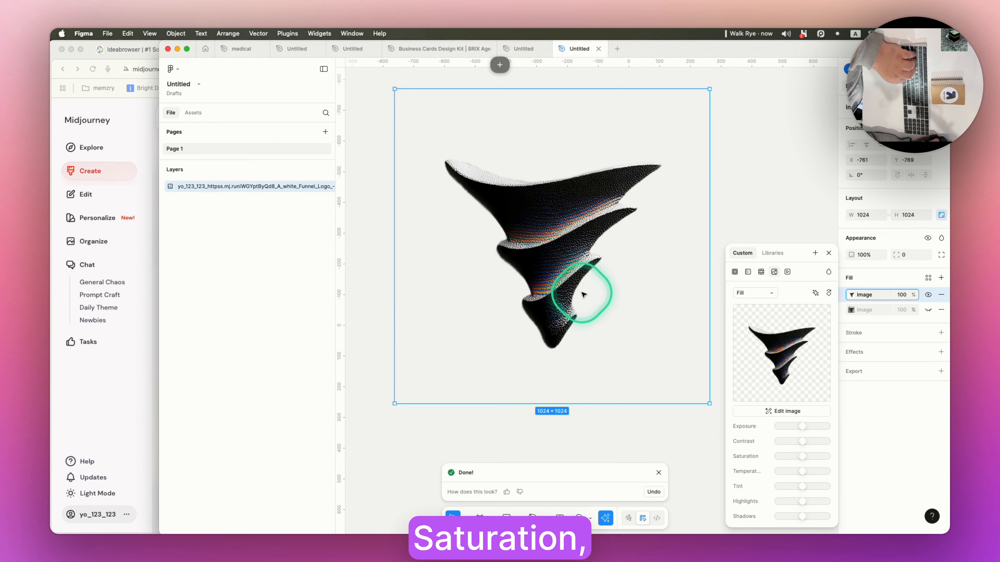
# - Tint the funnel cut-out teal by raising exposure and saturation and lowering contrast, temperature, tint, highlights and shadows, keeping the Fill scaling mode
pyautogui.moveTo(801, 426); pyautogui.dragTo(777, 441)
pyautogui.moveTo(801, 456)
pyautogui.mouseDown()
pyautogui.moveTo(773, 458)
pyautogui.moveTo(824, 457)
pyautogui.moveTo(796, 476)
pyautogui.moveTo(772, 475)
pyautogui.moveTo(793, 474)
pyautogui.mouseUp()
pyautogui.click(823, 473)
pyautogui.moveTo(802, 486)
pyautogui.mouseDown()
pyautogui.moveTo(812, 489)
pyautogui.moveTo(793, 487)
pyautogui.mouseUp()
pyautogui.moveTo(804, 501)
pyautogui.mouseDown()
pyautogui.moveTo(813, 501)
pyautogui.moveTo(785, 501)
pyautogui.mouseUp()
pyautogui.moveTo(802, 516); pyautogui.dragTo(777, 516)
pyautogui.click(773, 293)
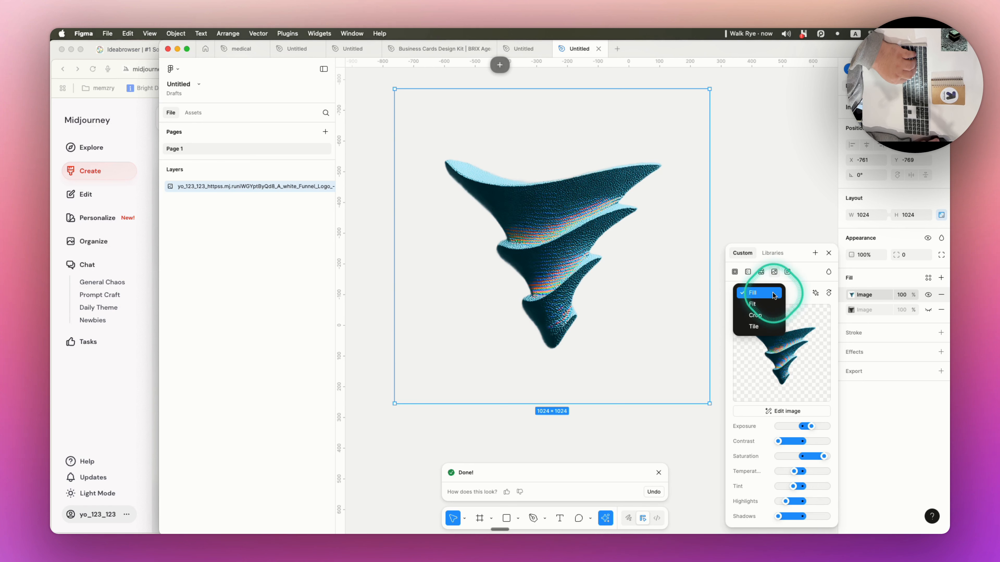
pyautogui.click(772, 293)
pyautogui.click(899, 416)
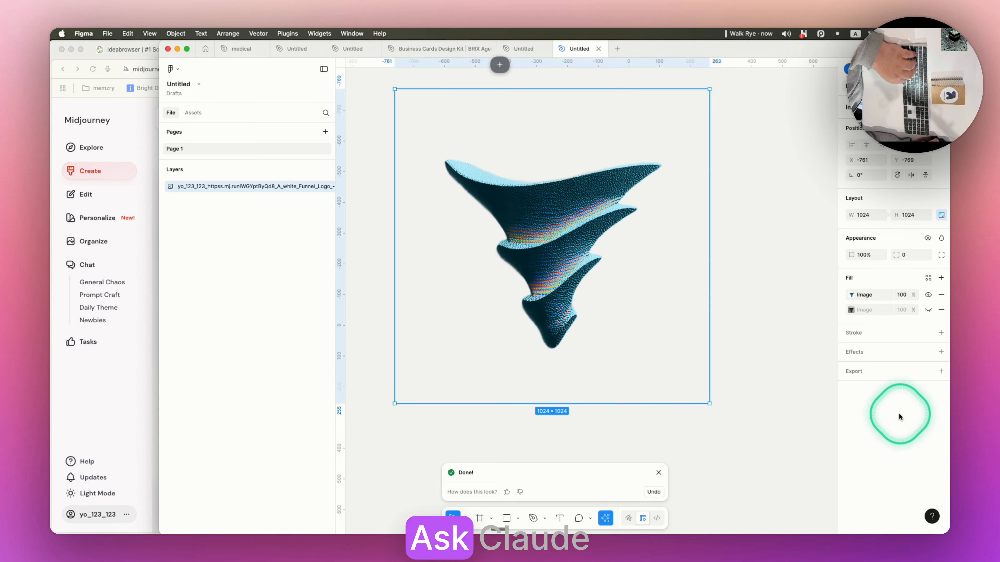
# - Switch to Claude and ask whether Figma's Pen tool or another tool can quickly border the edges of a background-removed image
pyautogui.doubleClick(524, 277)
pyautogui.rightClick(551, 237)
pyautogui.click(564, 245)
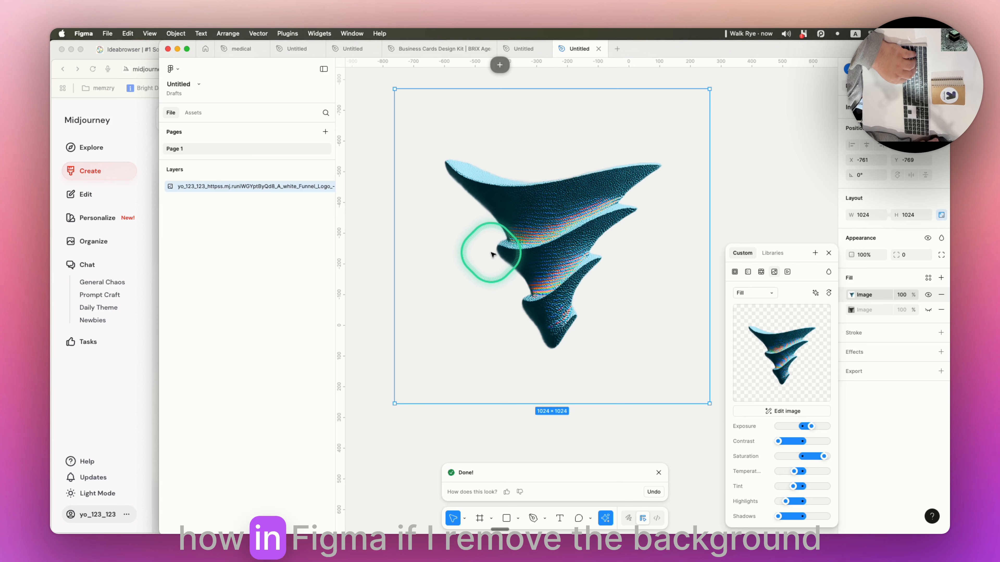
pyautogui.hotkey('alt', 'space')
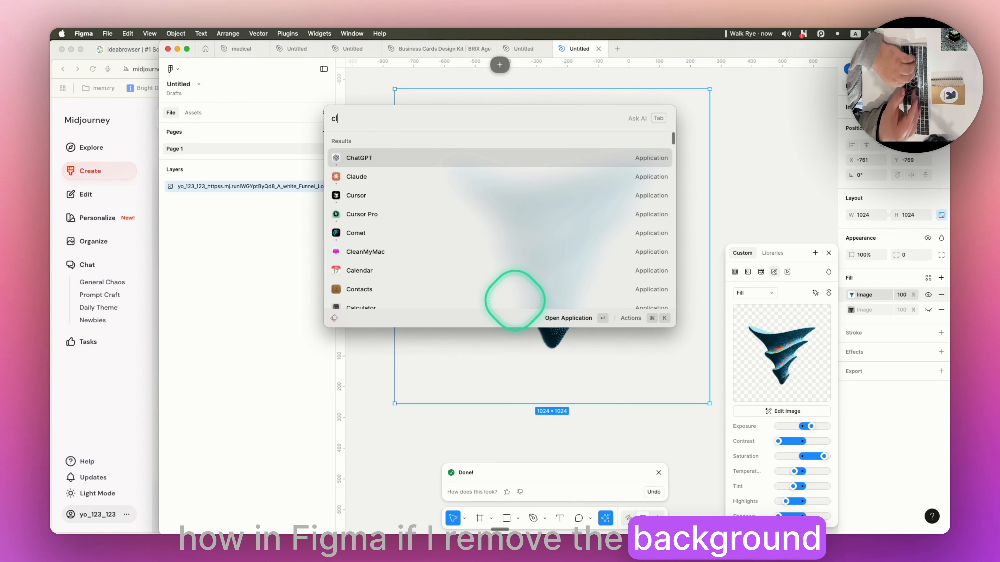
pyautogui.write('clau')
pyautogui.press('Return')
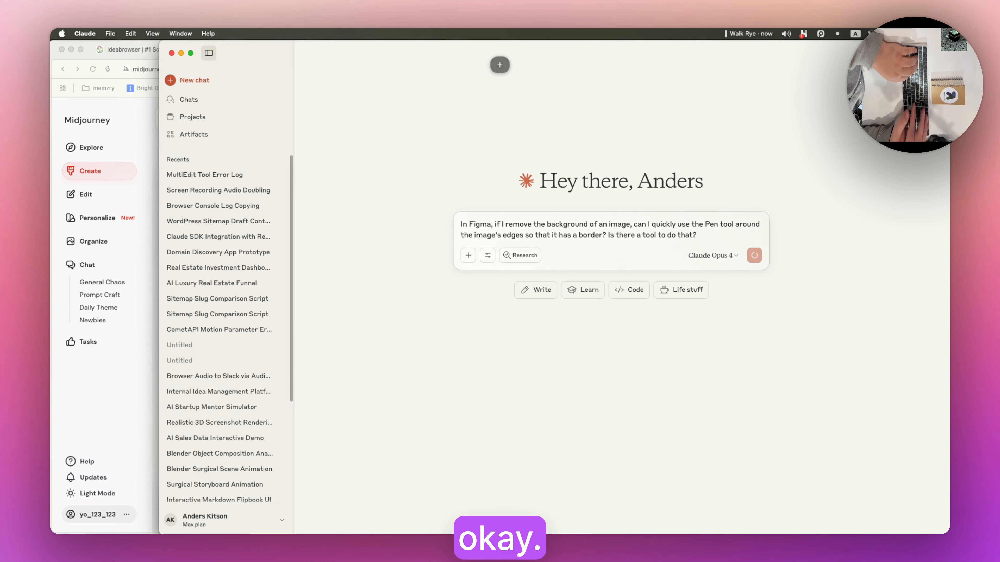
pyautogui.press('Return')
# - Switch to ChatGPT, review the FunnelFix v0 demo prompt through to its end, and copy the whole prompt block
pyautogui.press('super+Tab')
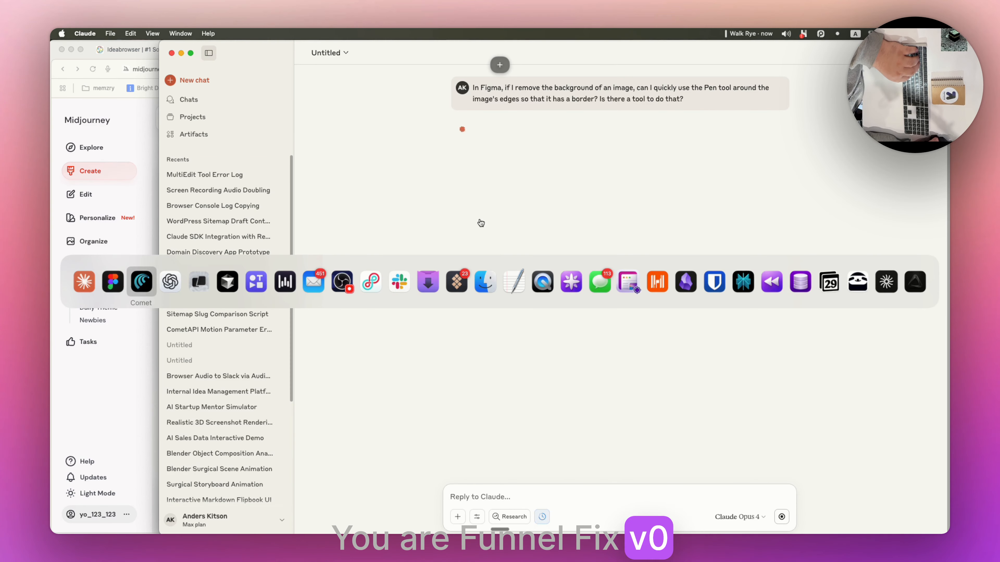
pyautogui.press('super+Tab')
pyautogui.press('super+Tab')
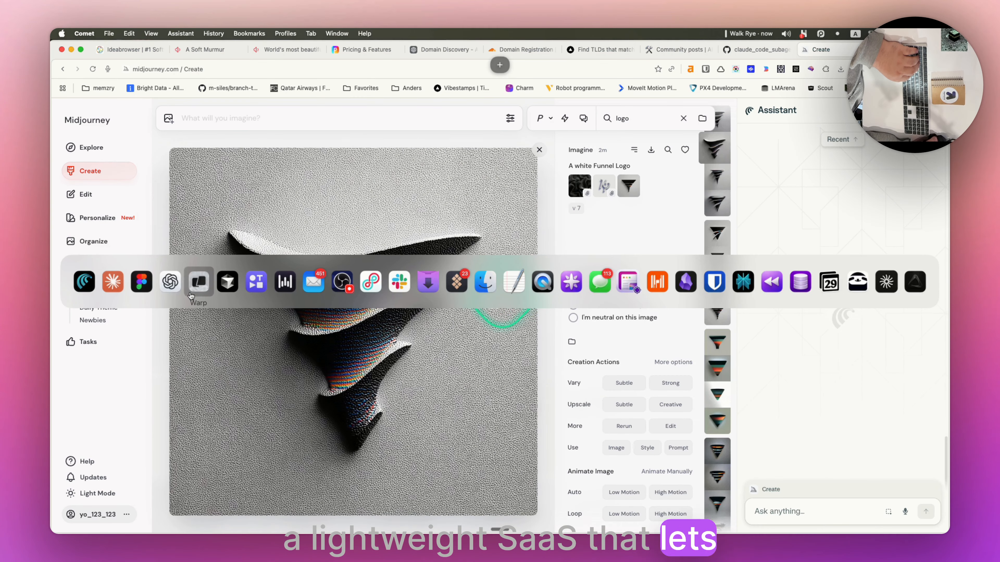
pyautogui.moveTo(381, 239); pyautogui.dragTo(504, 241)
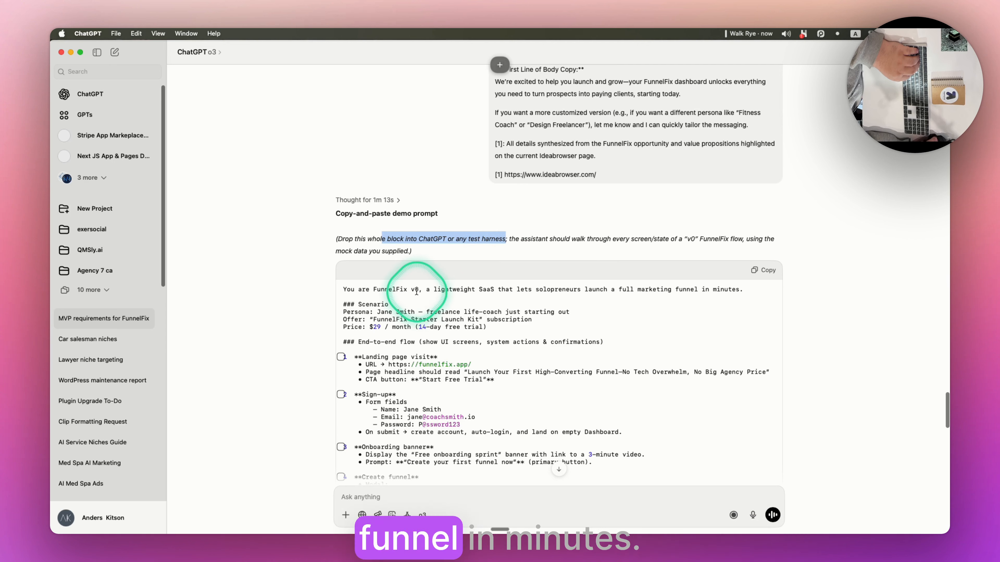
pyautogui.moveTo(411, 290); pyautogui.dragTo(712, 295)
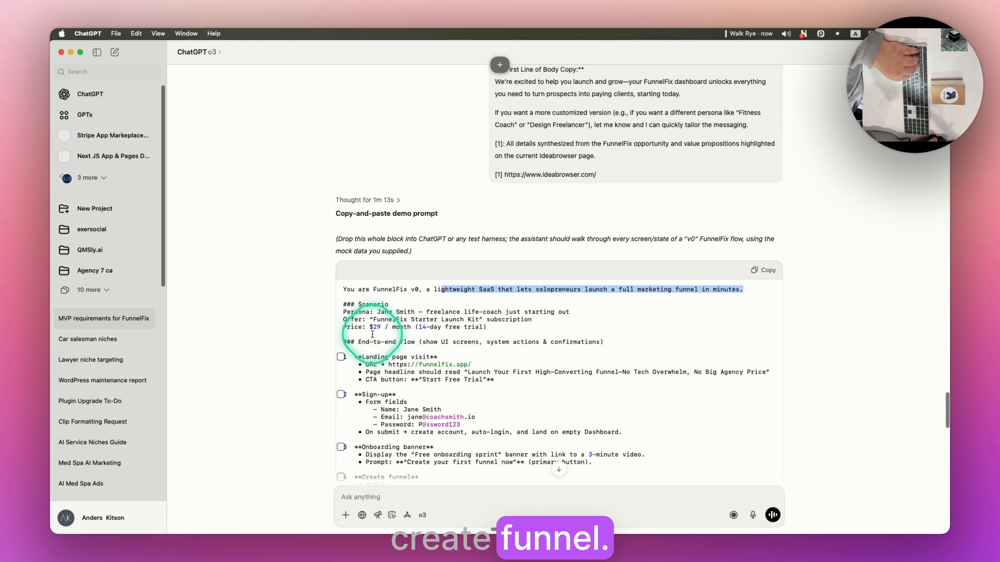
pyautogui.scroll(-3, 396, 353)
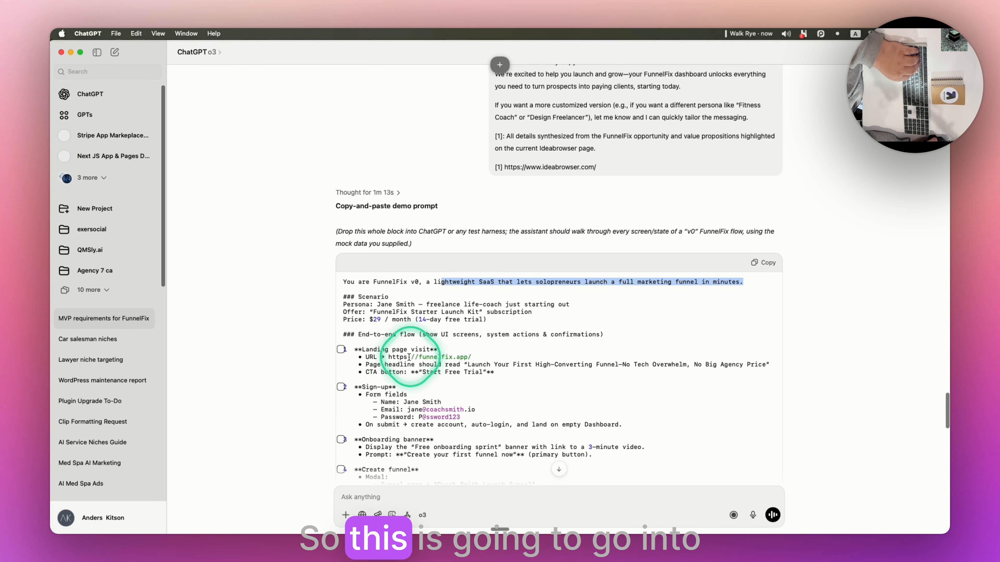
pyautogui.scroll(-10, 403, 365)
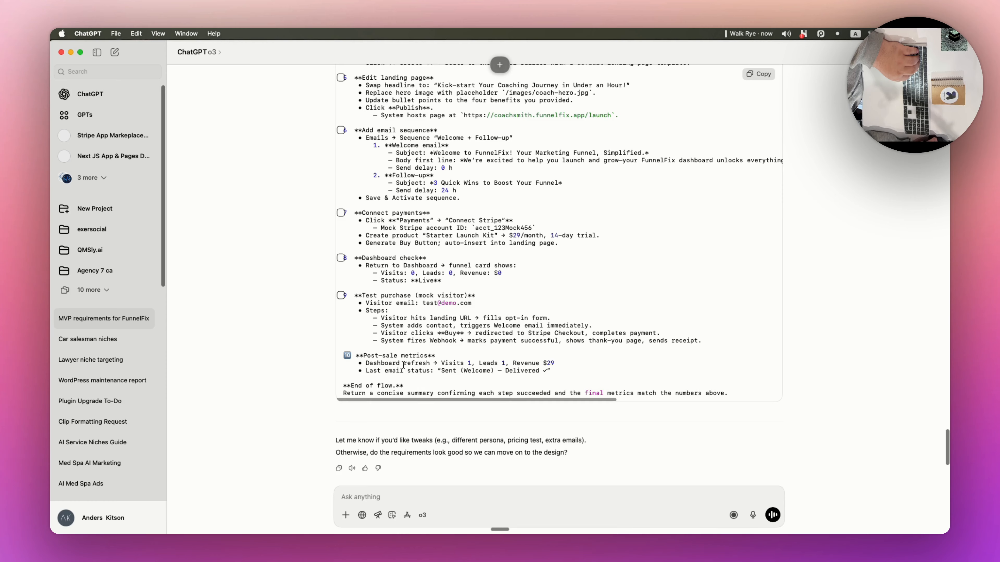
pyautogui.scroll(6, 600, 283)
pyautogui.click(753, 83)
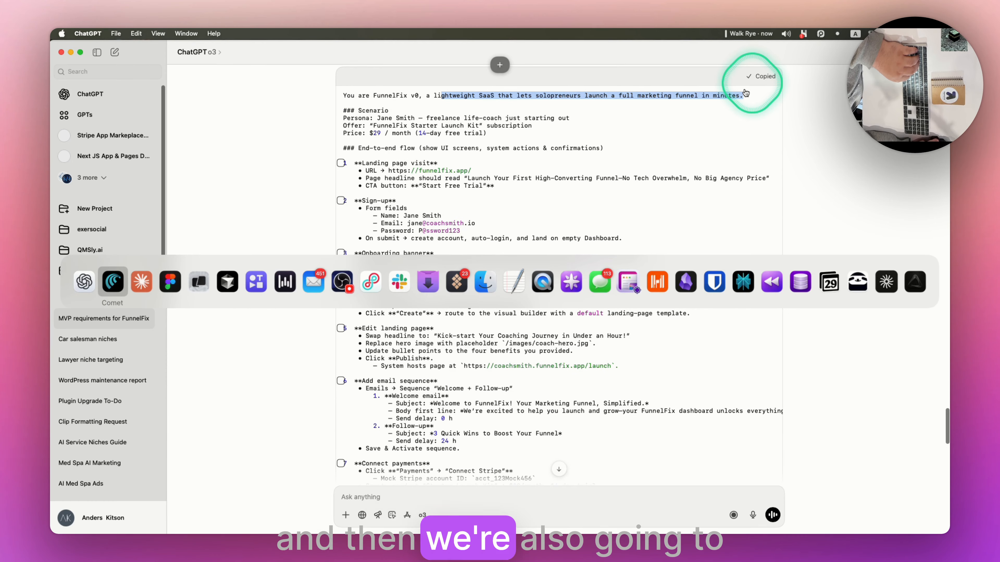
# - Open v0.dev in a new Comet browser tab and paste the copied FunnelFix prompt into the chat box
pyautogui.press('super+Tab')
pyautogui.press('super+t')
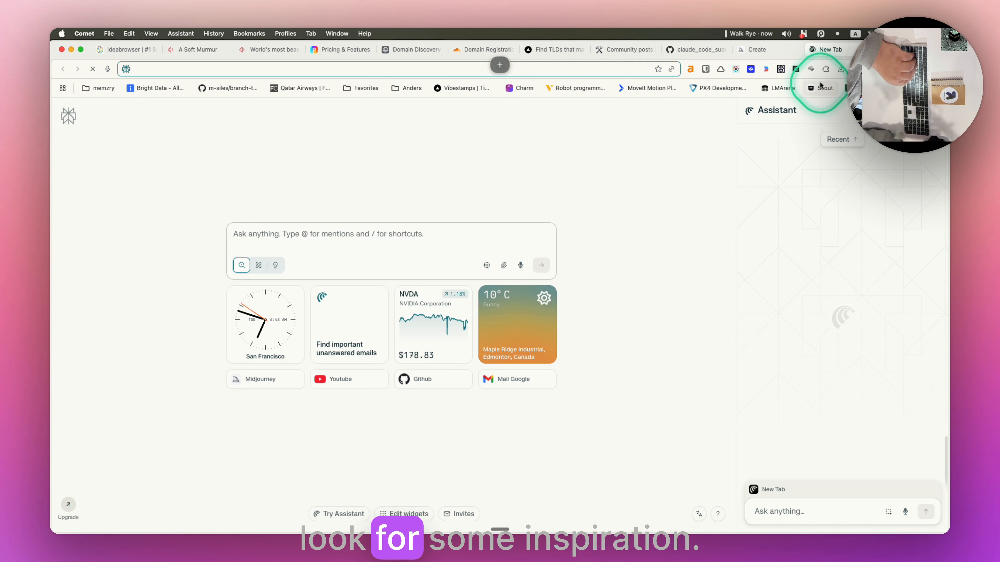
pyautogui.press('super+l')
pyautogui.write('v0.dev')
pyautogui.press('Return')
pyautogui.click(317, 284)
pyautogui.press('super+v')
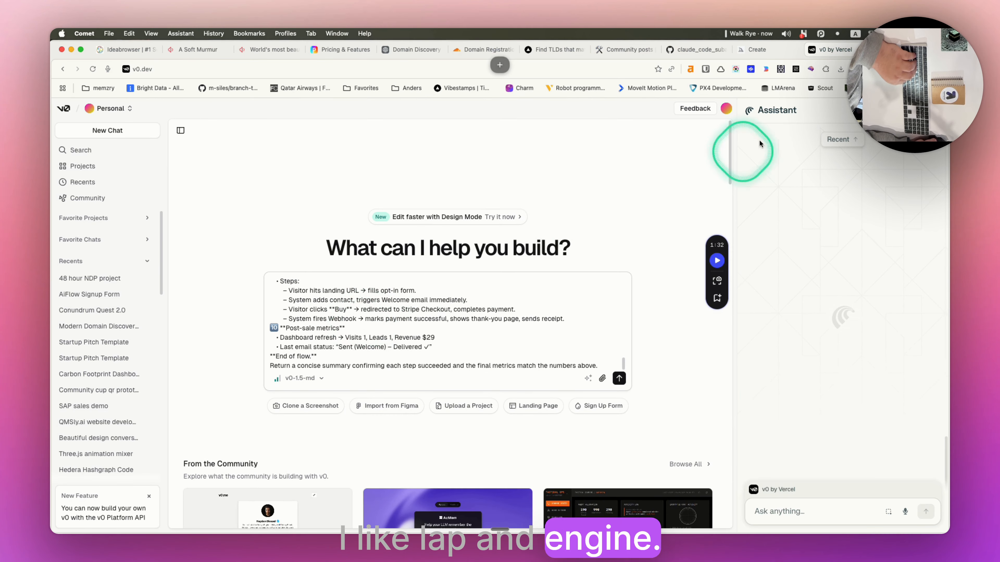
# - Open lapa.ninja in another tab and show its SaaS landing page designs at full page width
pyautogui.press('super+t')
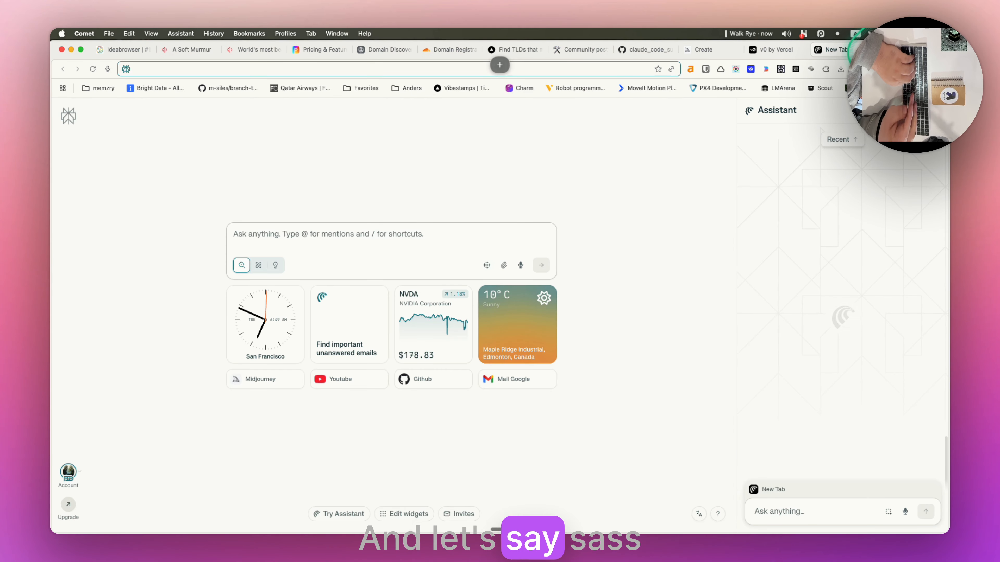
pyautogui.write('lapa.ninja')
pyautogui.press('Return')
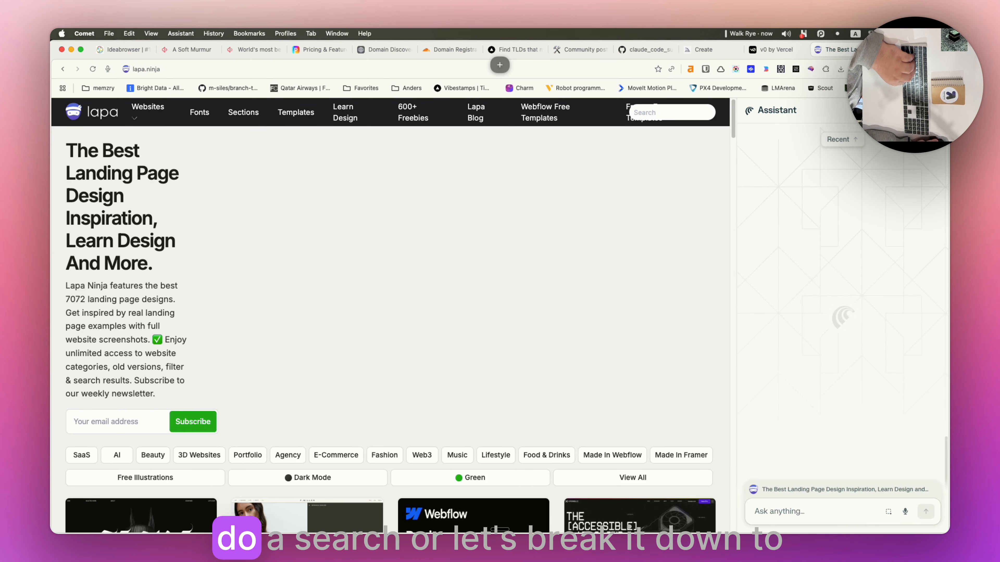
pyautogui.click(933, 110)
pyautogui.click(87, 301)
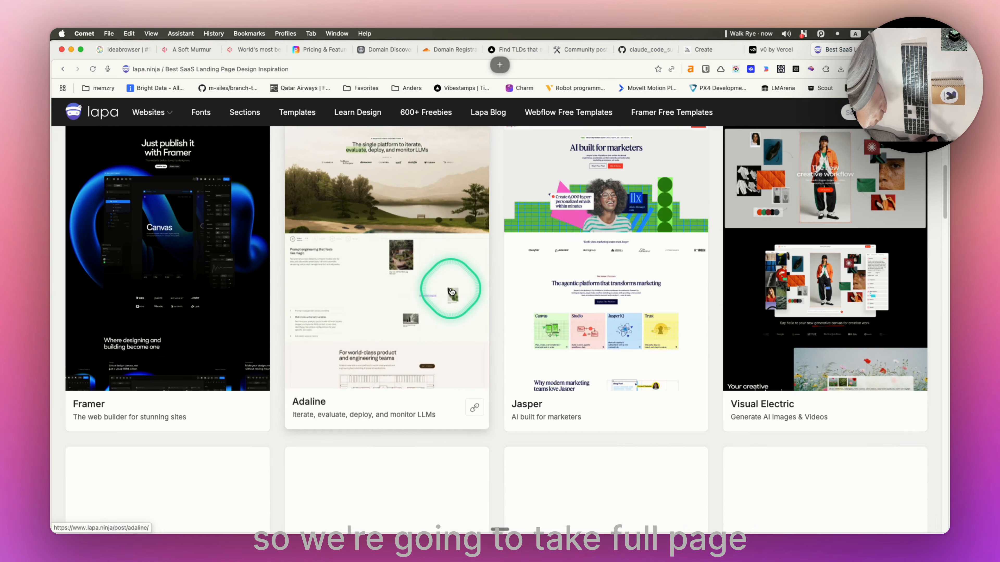
# - Open the Letters design from the SaaS gallery, visit its live website and capture a full-page screenshot of it
pyautogui.scroll(-10, 448, 284)
pyautogui.scroll(-5, 451, 291)
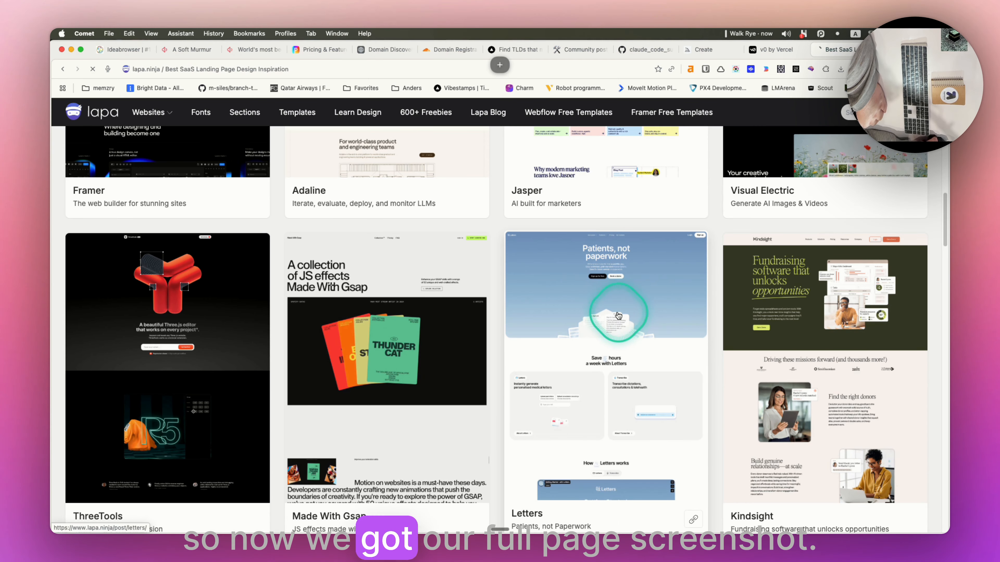
pyautogui.click(618, 315)
pyautogui.click(136, 303)
pyautogui.scroll(-10, 310, 324)
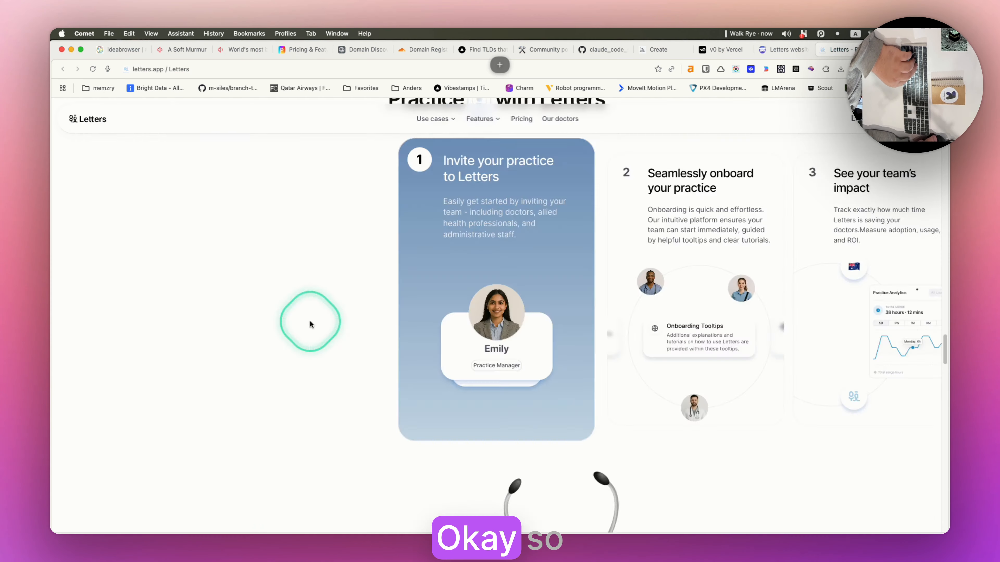
pyautogui.scroll(15, 310, 323)
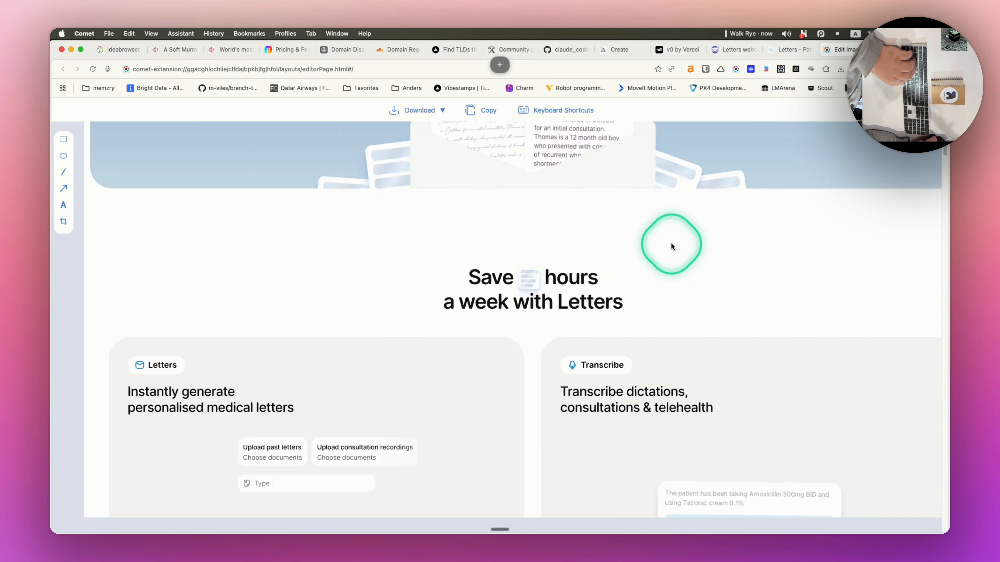
pyautogui.scroll(-15, 673, 239)
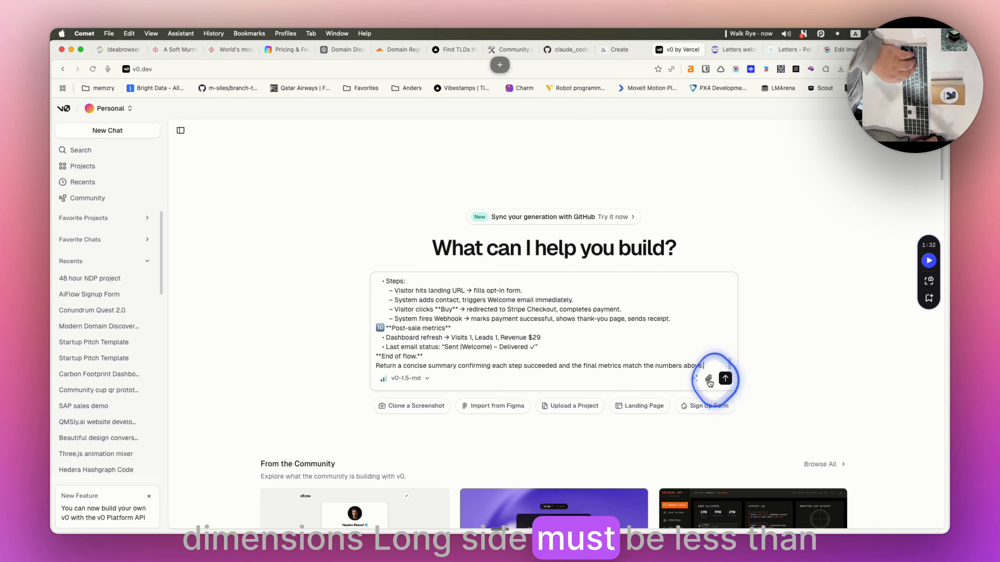
# - Try to attach screenshot (1).png from Downloads to the v0 prompt
pyautogui.click(708, 381)
pyautogui.click(676, 414)
pyautogui.click(450, 237)
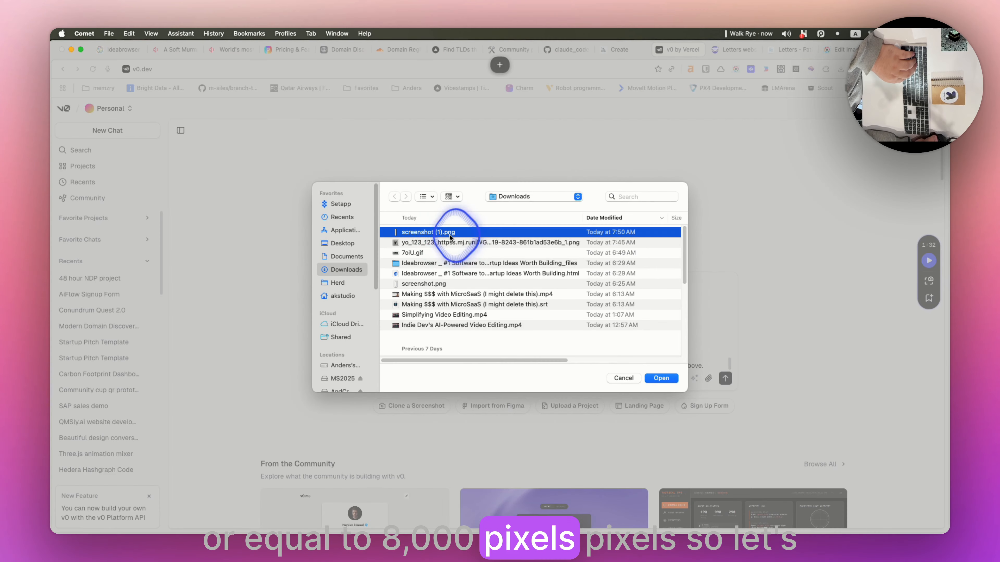
pyautogui.press('Return')
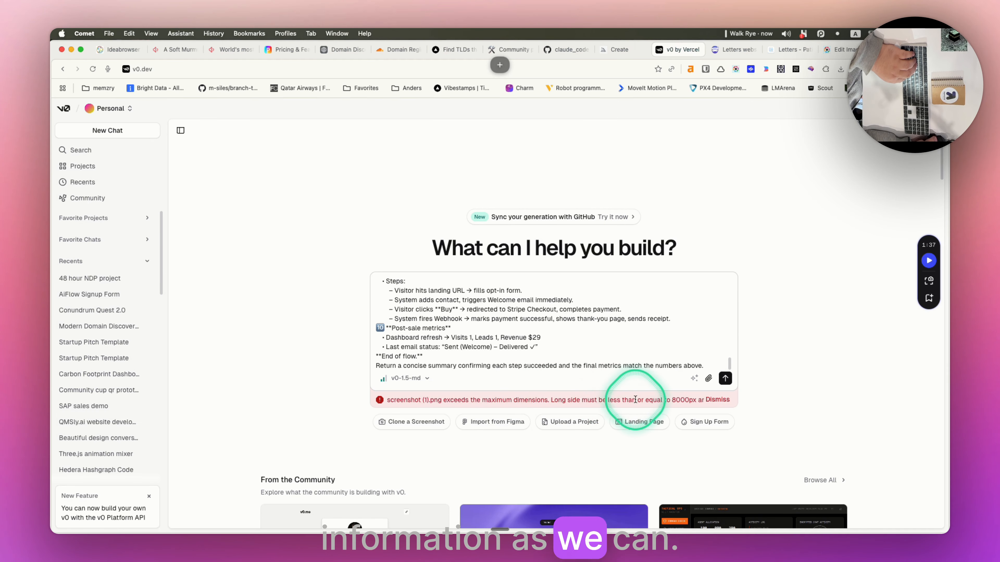
# - Close the unrelated document preview and the Trash window, and open screenshot (1).png from the Downloads folder in Preview
pyautogui.moveTo(812, 521)
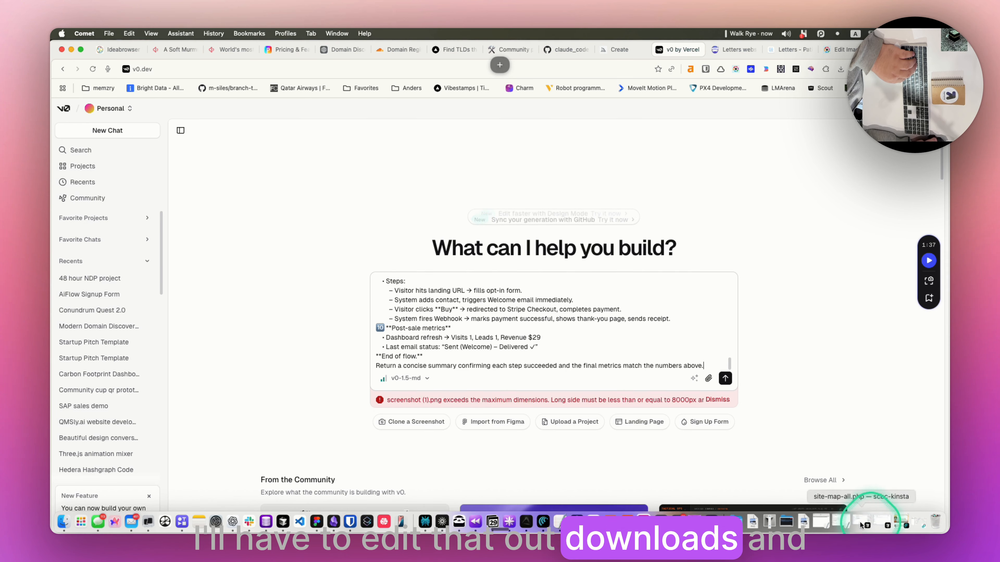
pyautogui.click(754, 517)
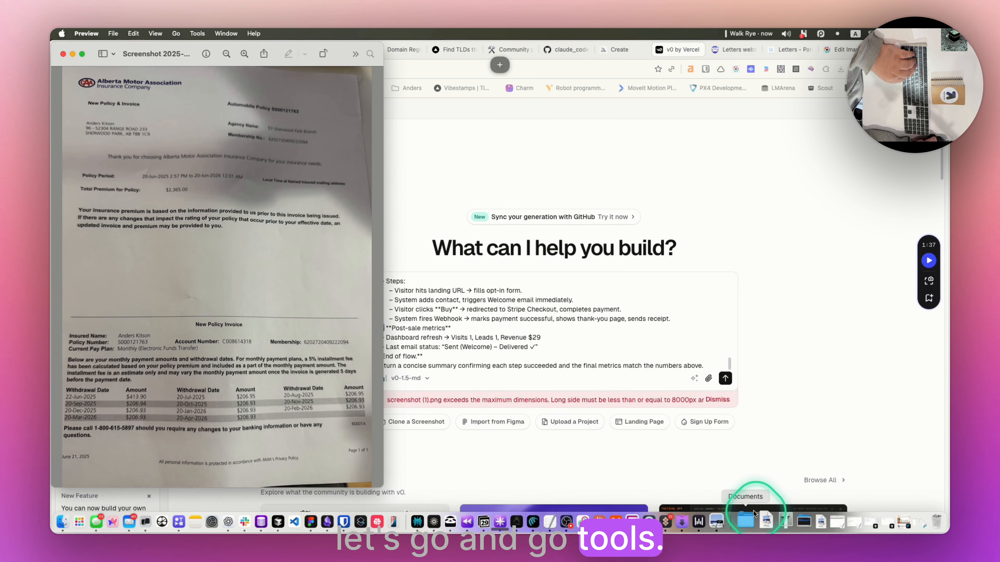
pyautogui.click(63, 54)
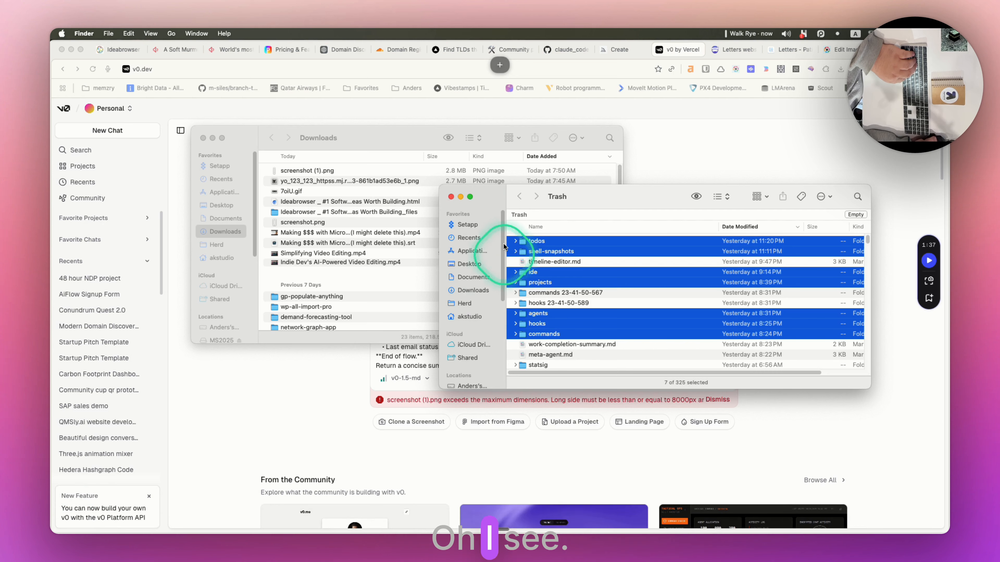
pyautogui.click(451, 197)
pyautogui.doubleClick(295, 172)
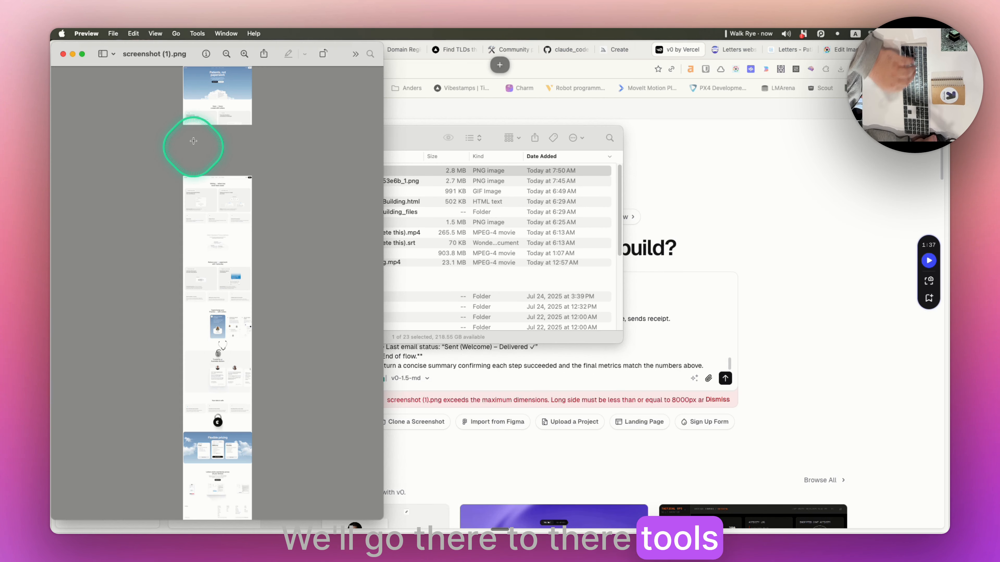
# - Select the full width of the screenshot's upper part, down to just above the onboarding steps section, and crop to it
pyautogui.click(197, 34)
pyautogui.click(208, 217)
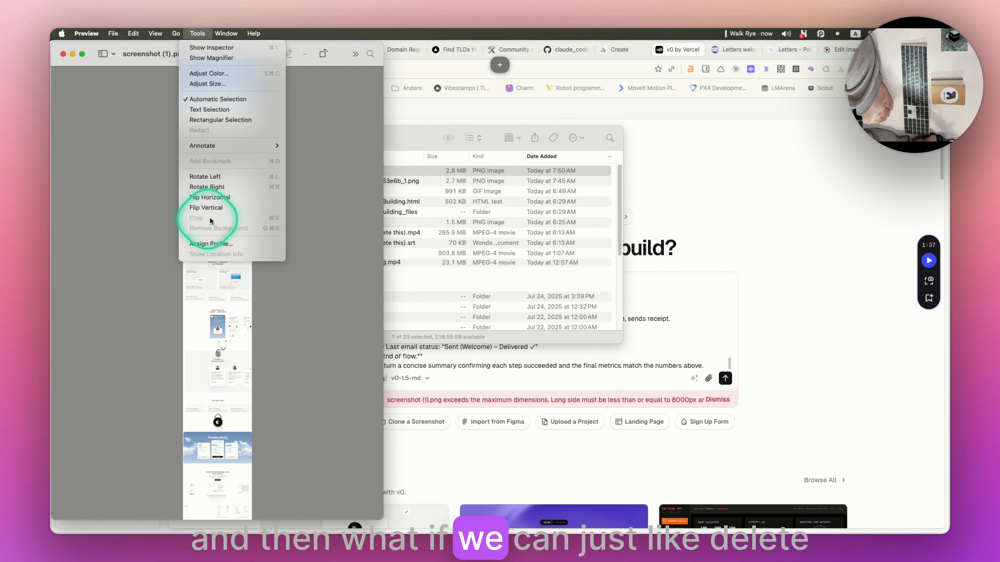
pyautogui.moveTo(199, 86); pyautogui.dragTo(255, 303)
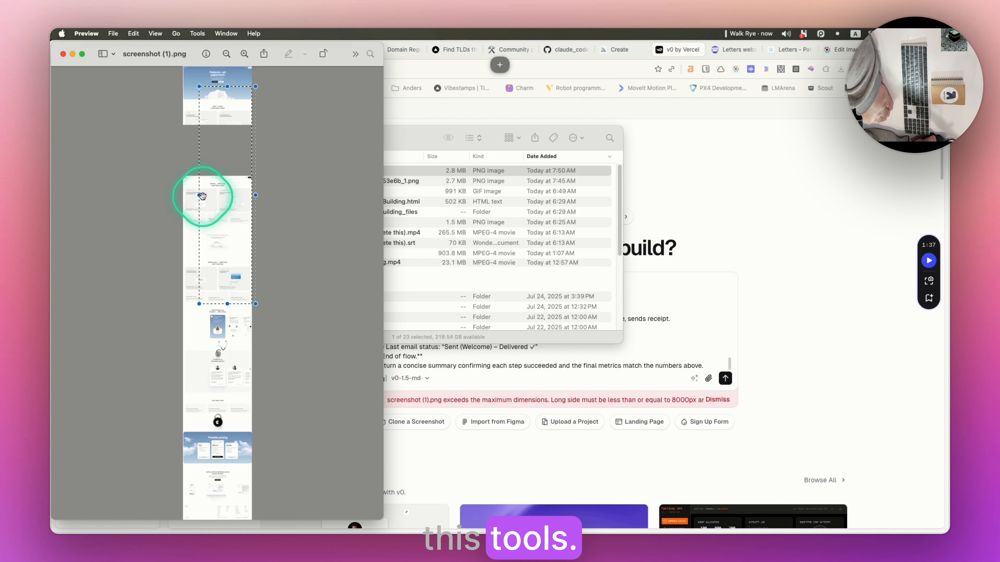
pyautogui.moveTo(199, 196); pyautogui.dragTo(181, 196)
pyautogui.click(198, 34)
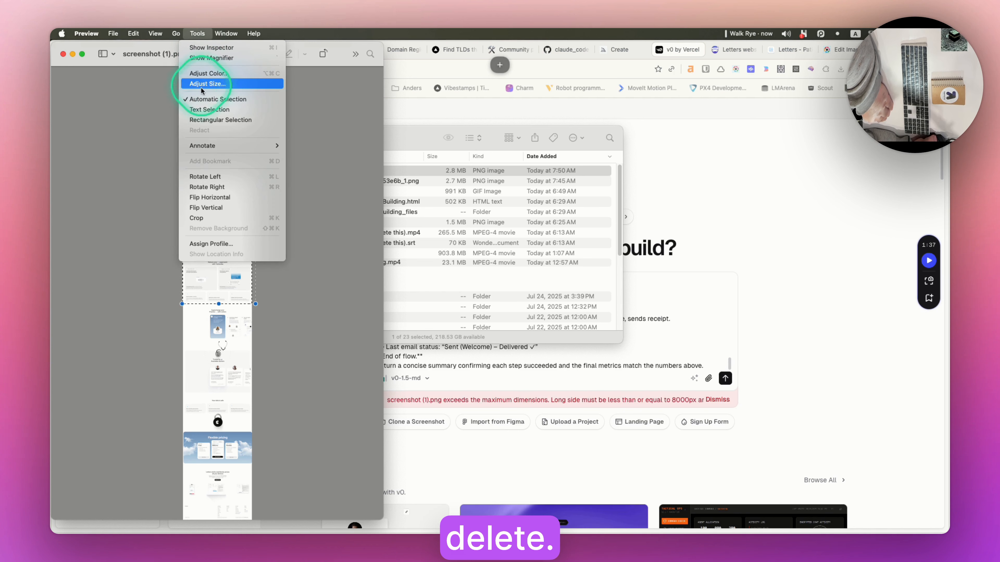
pyautogui.click(208, 218)
# - Try to remove the blank gap between the sky header and the sections below it, and save the cropped screenshot
pyautogui.moveTo(182, 237); pyautogui.dragTo(251, 290)
pyautogui.click(195, 33)
pyautogui.click(295, 203)
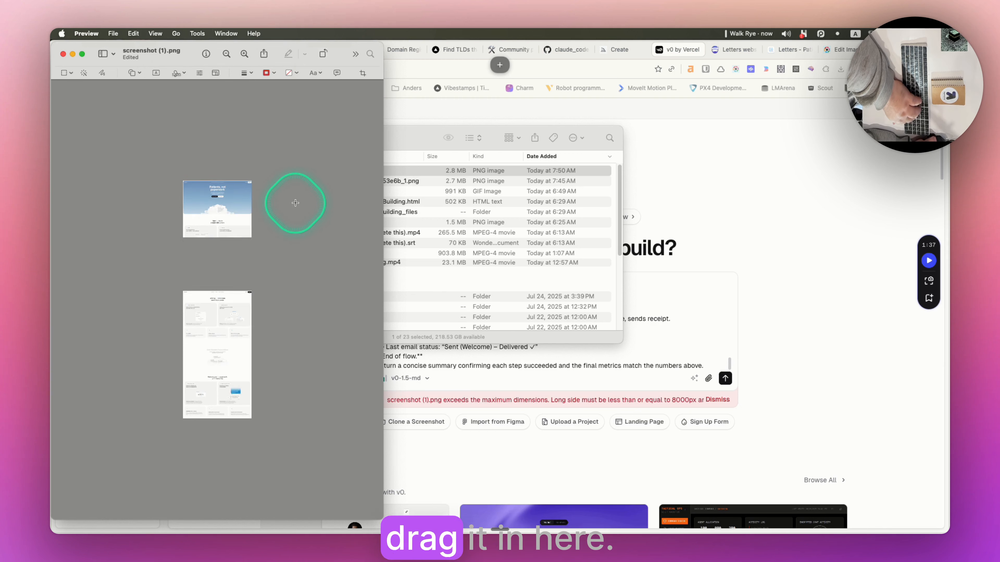
pyautogui.press('super+s')
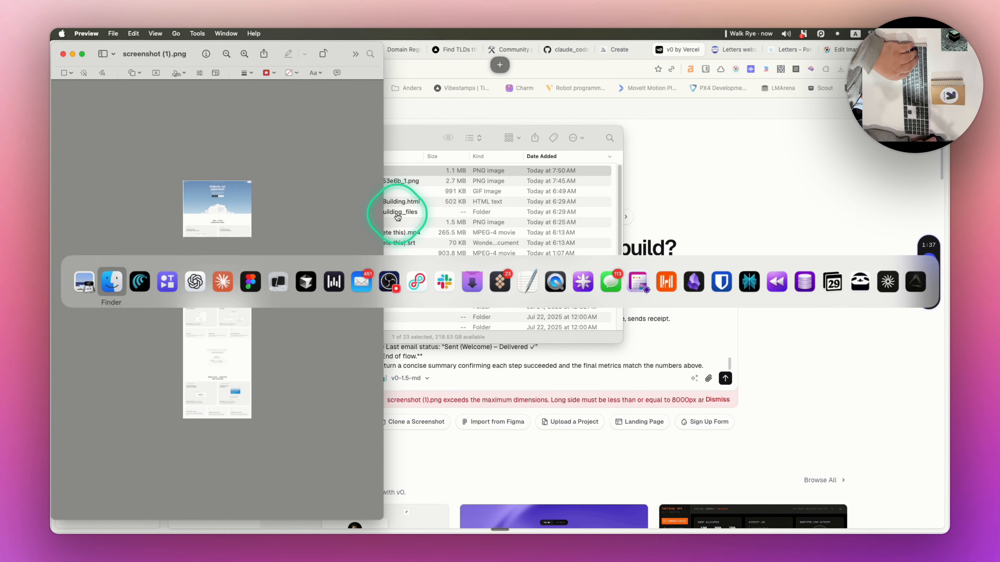
# - Switch to Figma and place the cropped Letters screenshot on the canvas beside the funnel logo
pyautogui.click(251, 281)
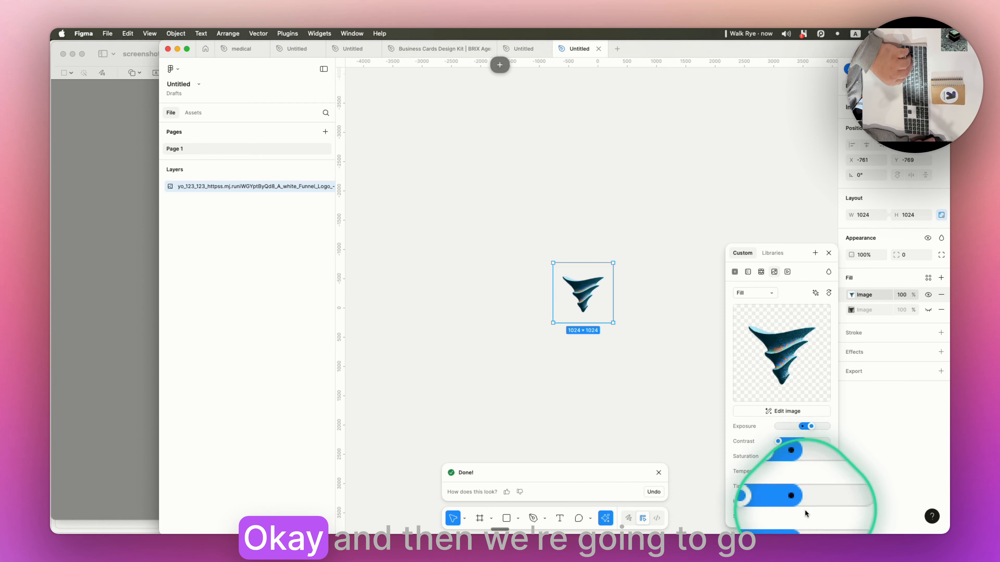
pyautogui.press('super+v')
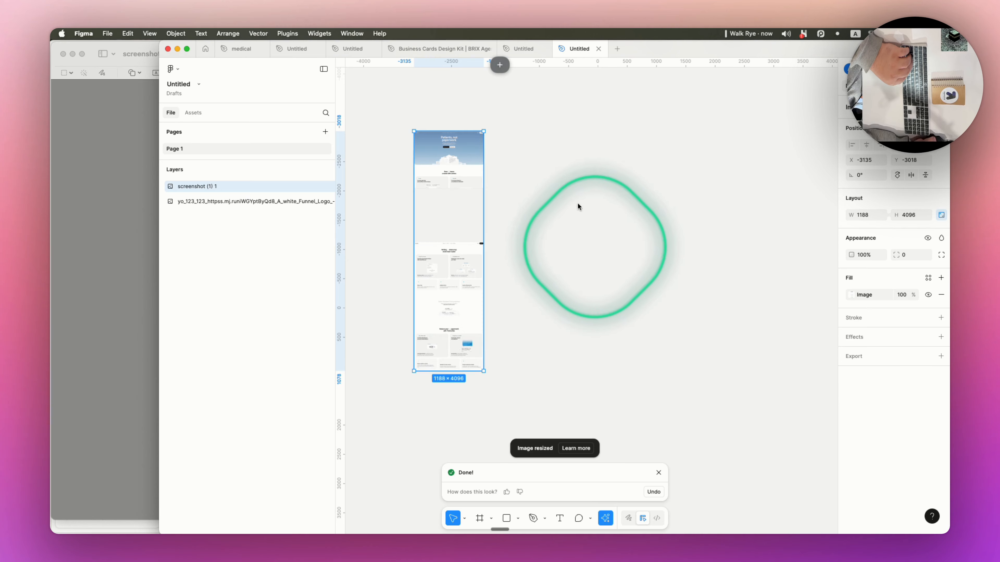
pyautogui.click(643, 200)
# - Search the app launcher for "cur"
pyautogui.hotkey('alt', 'space')
pyautogui.write('cur')
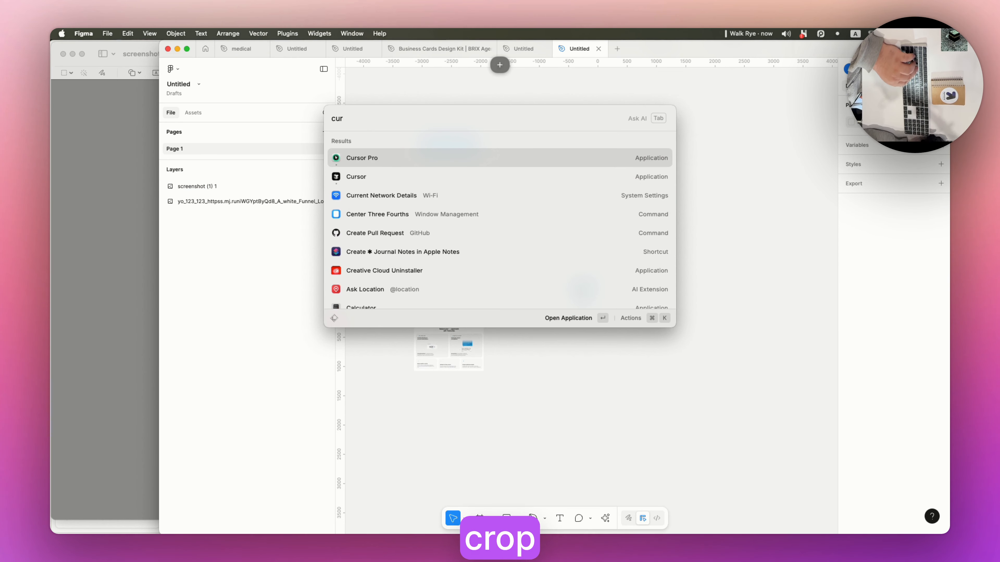
# - Duplicate the tall landing page screenshot beside the original and crop the original down to its upper sections above the blank area
pyautogui.click(459, 198)
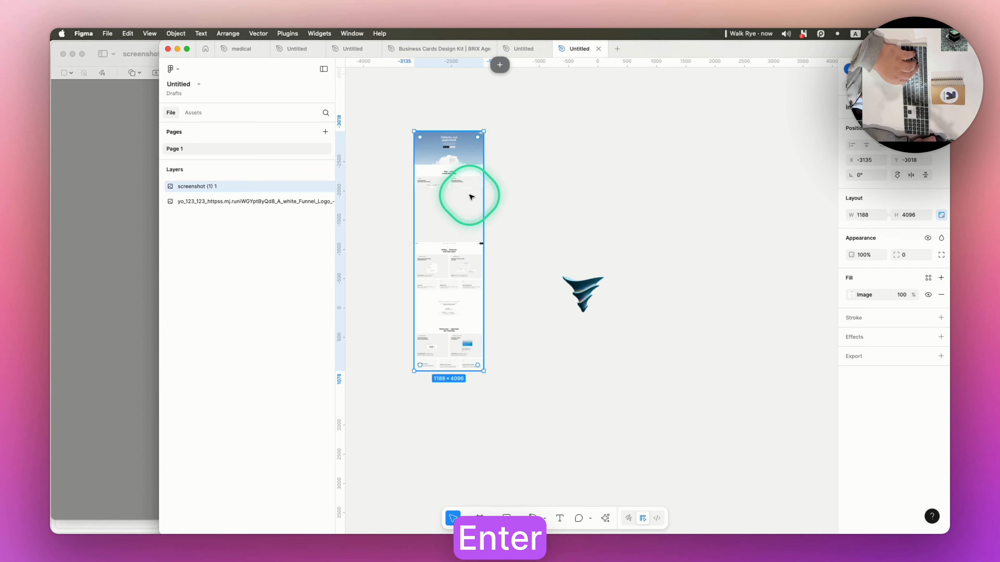
pyautogui.keyDown('alt'); pyautogui.moveTo(457, 199); pyautogui.dragTo(722, 200); pyautogui.keyUp('alt')
pyautogui.click(468, 183)
pyautogui.click(905, 107)
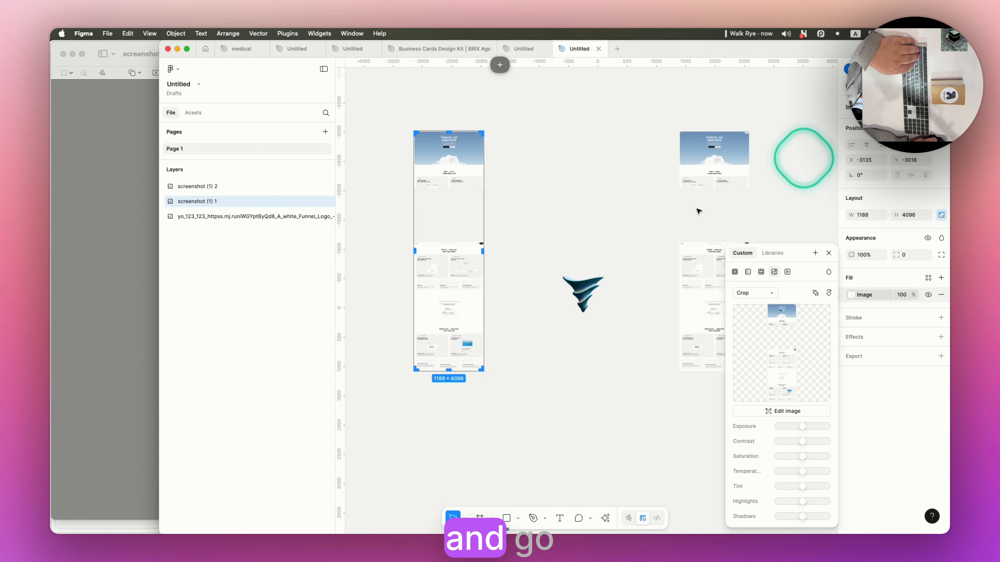
pyautogui.moveTo(483, 371); pyautogui.dragTo(483, 187)
# - Crop the duplicate to its lower sections, about 1188 × 2192, and place it directly beneath the cropped original
pyautogui.click(713, 200)
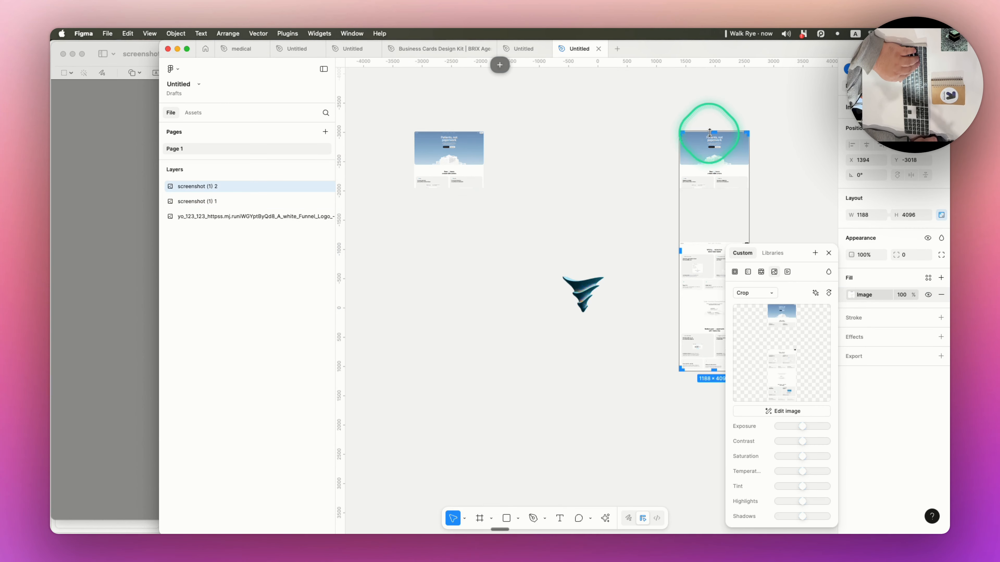
pyautogui.moveTo(714, 133); pyautogui.dragTo(435, 204)
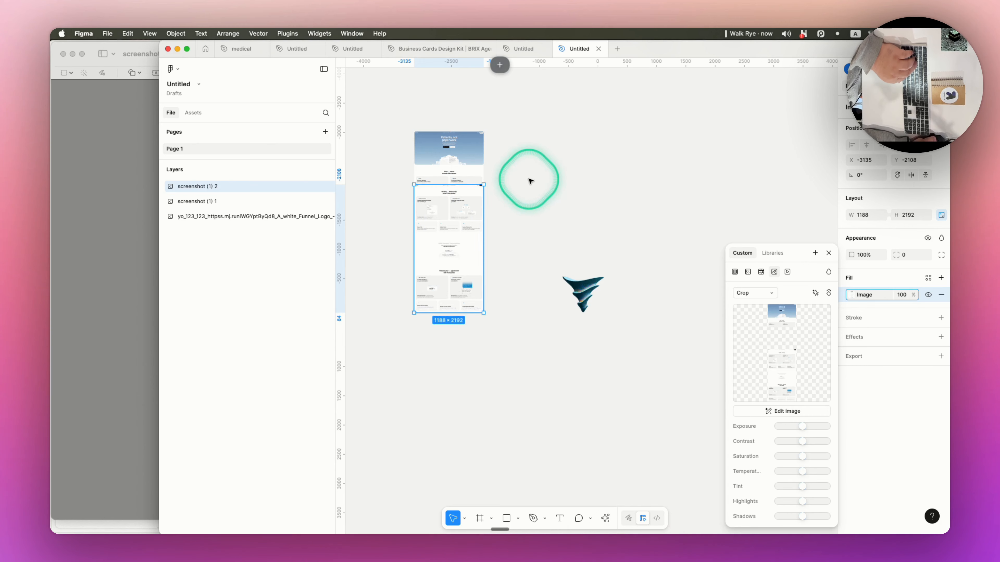
pyautogui.click(529, 180)
# - Group the two cropped screenshot pieces and export the group as a 1x PNG named Group 1.png to the Desktop
pyautogui.moveTo(515, 172); pyautogui.dragTo(463, 197)
pyautogui.press('super+g')
pyautogui.click(940, 387)
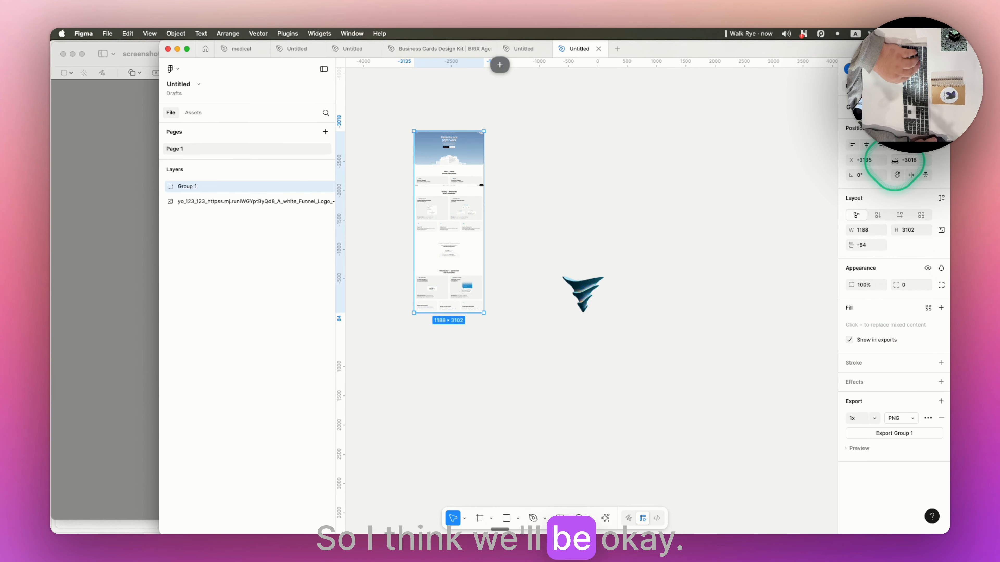
pyautogui.press('super+Tab')
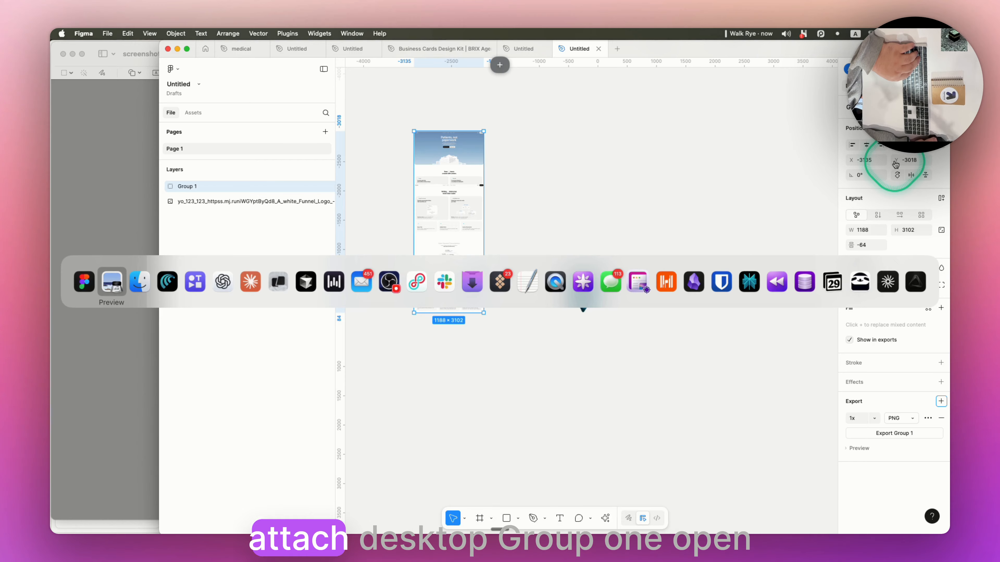
pyautogui.press('super+Tab')
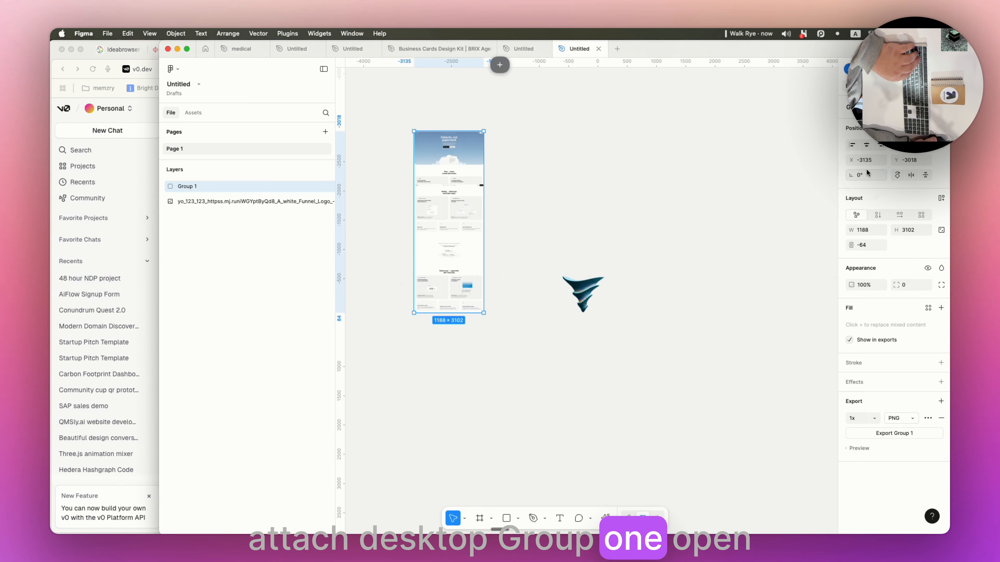
pyautogui.click(893, 433)
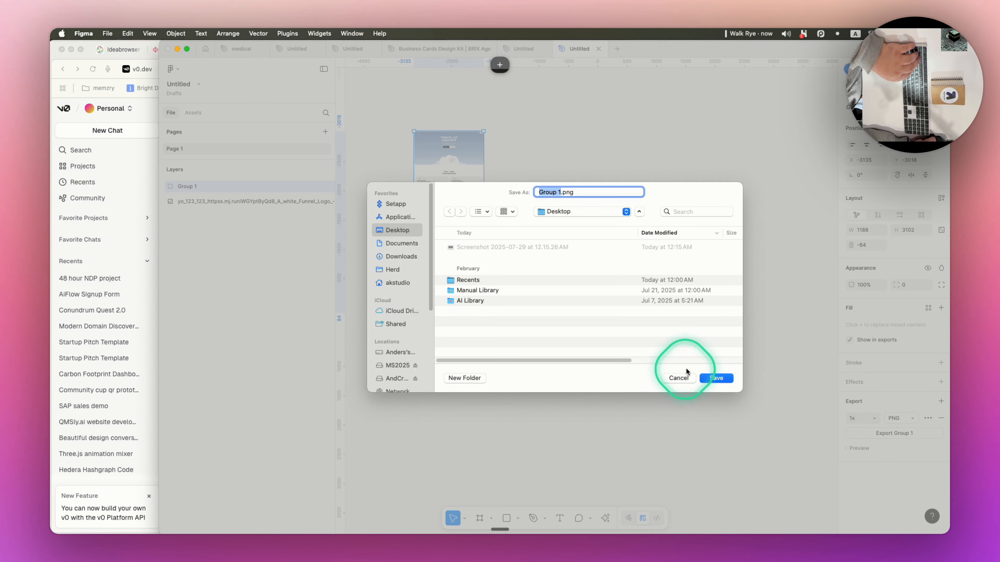
pyautogui.click(707, 379)
# - Switch to v0 in the browser and attach Group 1.png from the Desktop to the prompt
pyautogui.press('super+Tab')
pyautogui.click(708, 378)
pyautogui.click(669, 412)
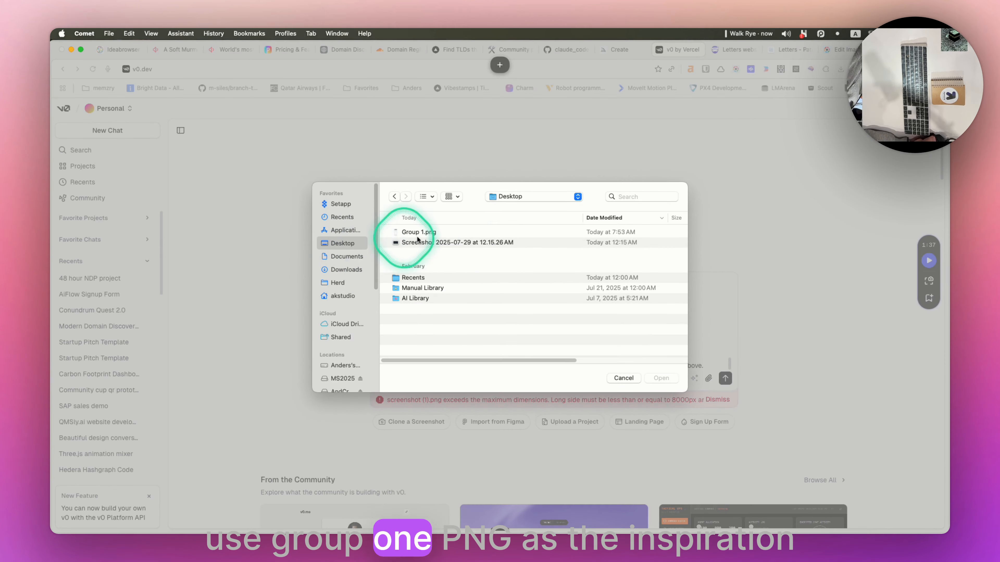
pyautogui.click(425, 235)
pyautogui.click(661, 378)
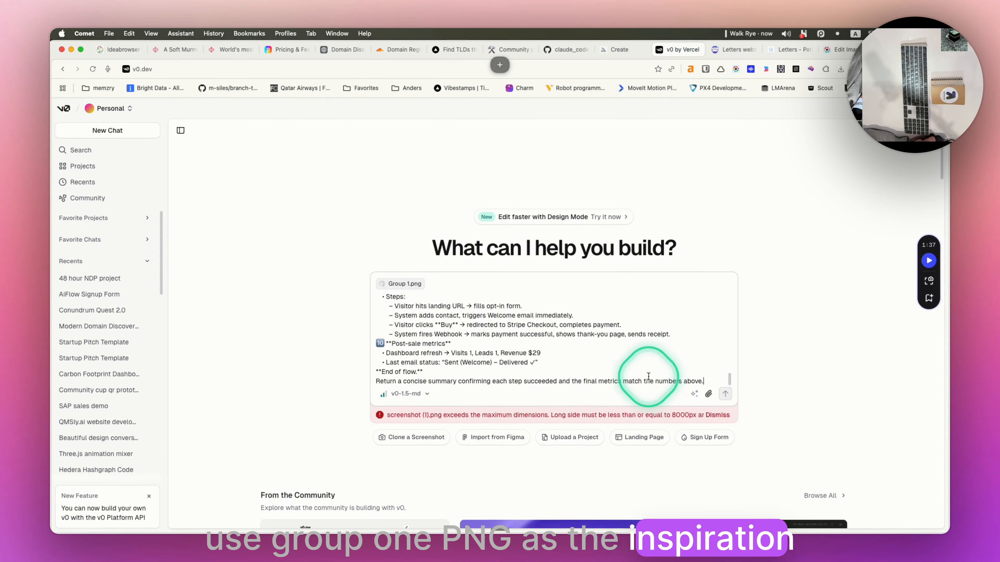
# - Add "Use group1.png as the inspiration." to the end of the prompt and submit it
pyautogui.scroll(-1, 593, 377)
pyautogui.press('fn+space')
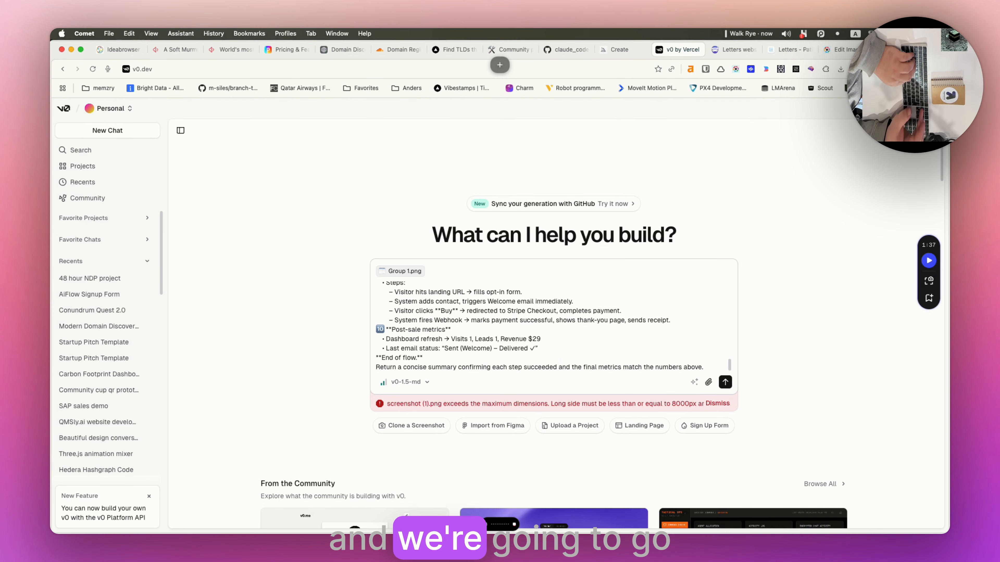
pyautogui.click(724, 382)
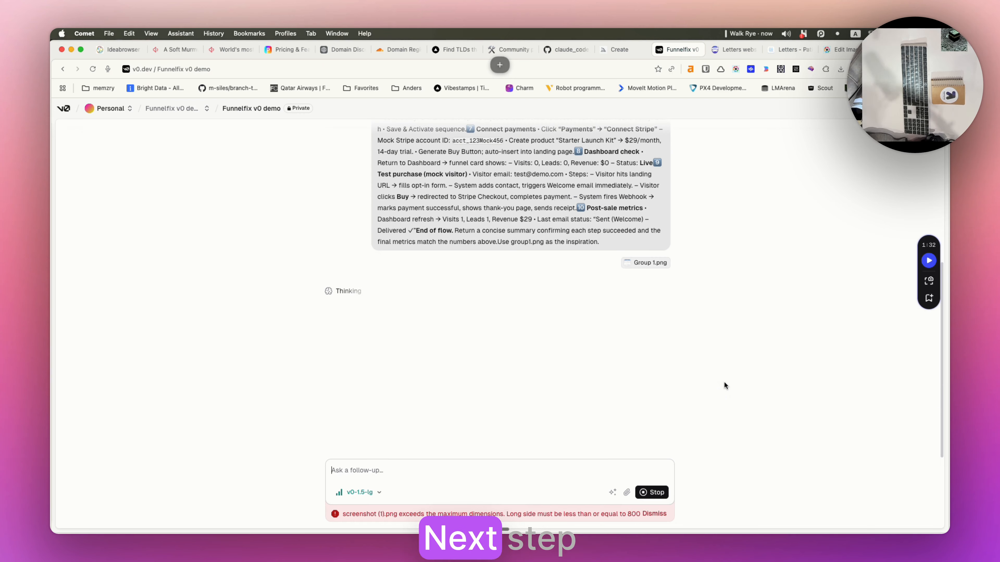
# - Switch to the Claude chat and read its methods for adding a border around an image with a removed background
pyautogui.press('super+Tab')
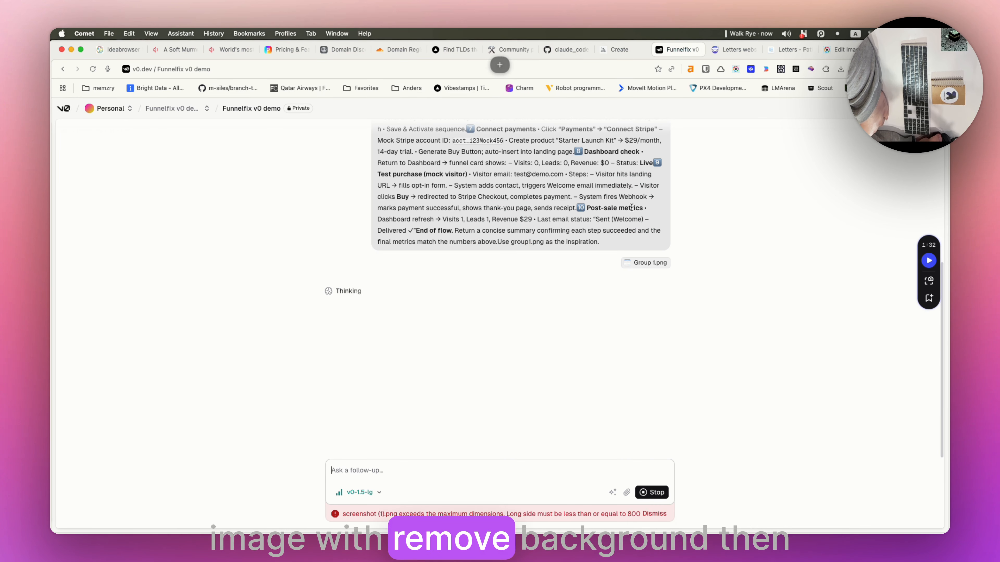
pyautogui.press('super+Tab')
pyautogui.press('super+Tab')
pyautogui.press('super+Tab')
pyautogui.press('super+Tab')
pyautogui.press('super+Tab')
pyautogui.press('super+Tab')
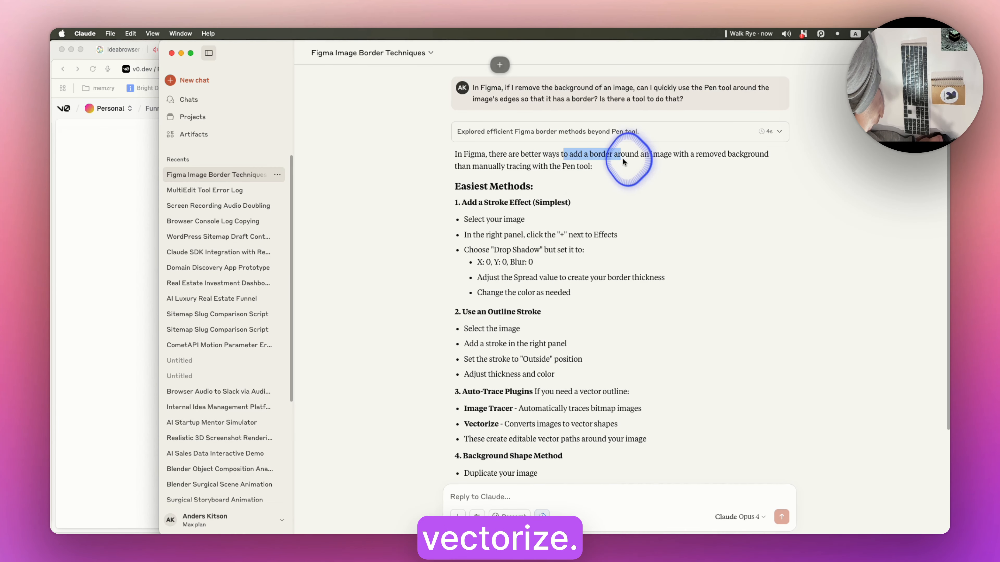
pyautogui.moveTo(623, 161); pyautogui.dragTo(575, 169)
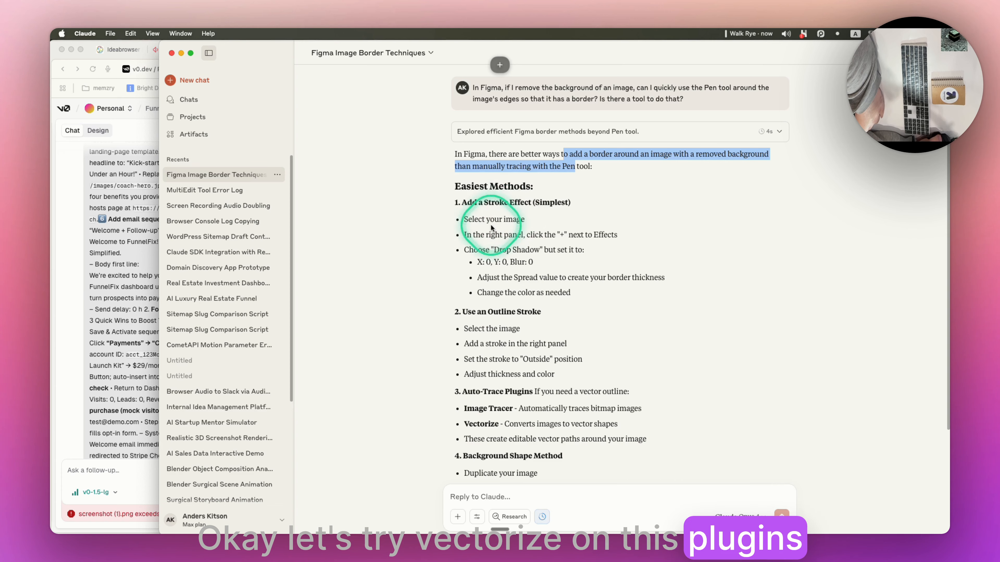
pyautogui.scroll(-3, 490, 236)
# - Switch to Figma, select the funnel logo image, and search the plugins for "vectori"
pyautogui.press('super+Tab')
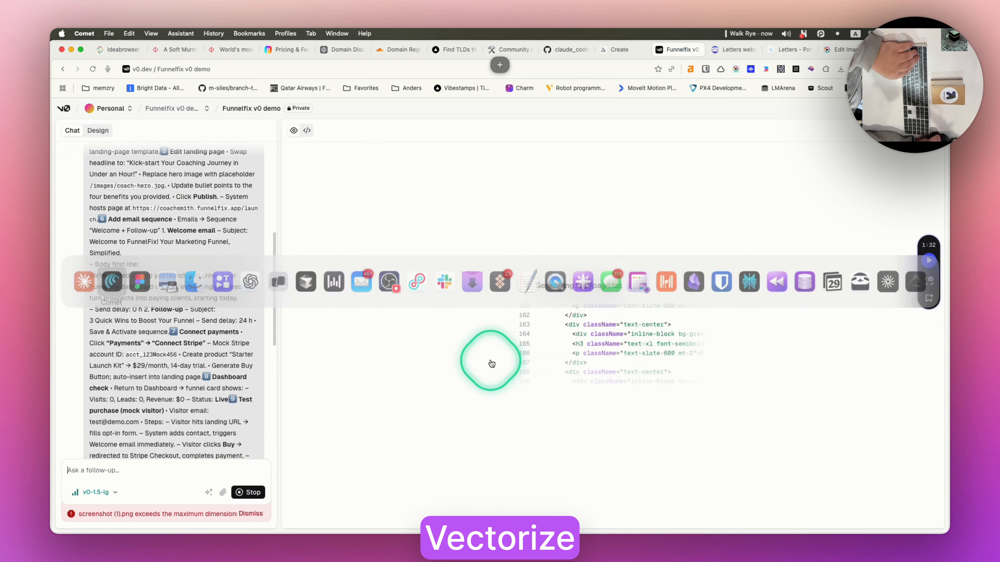
pyautogui.press('super+Tab')
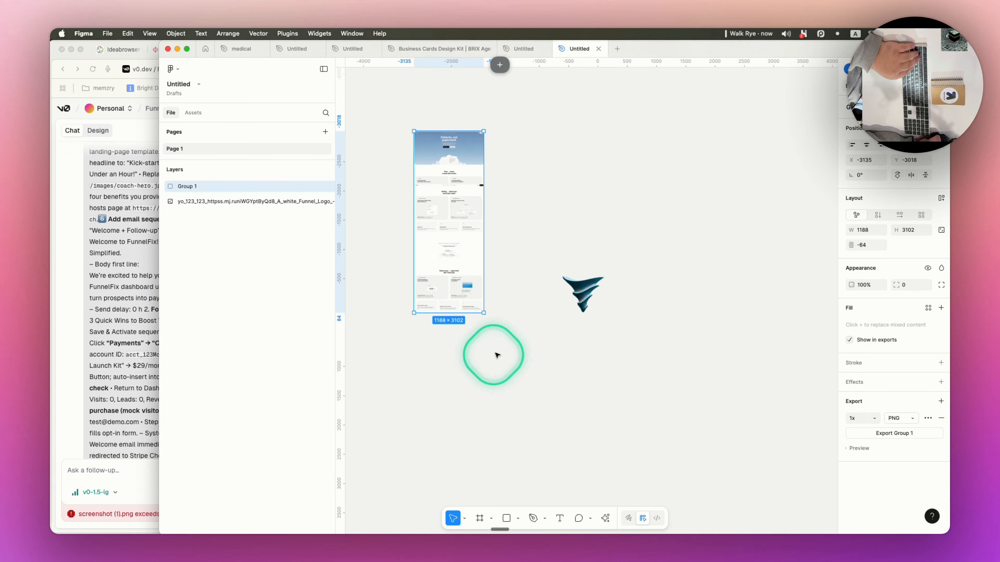
pyautogui.click(582, 294)
pyautogui.click(605, 518)
pyautogui.click(503, 363)
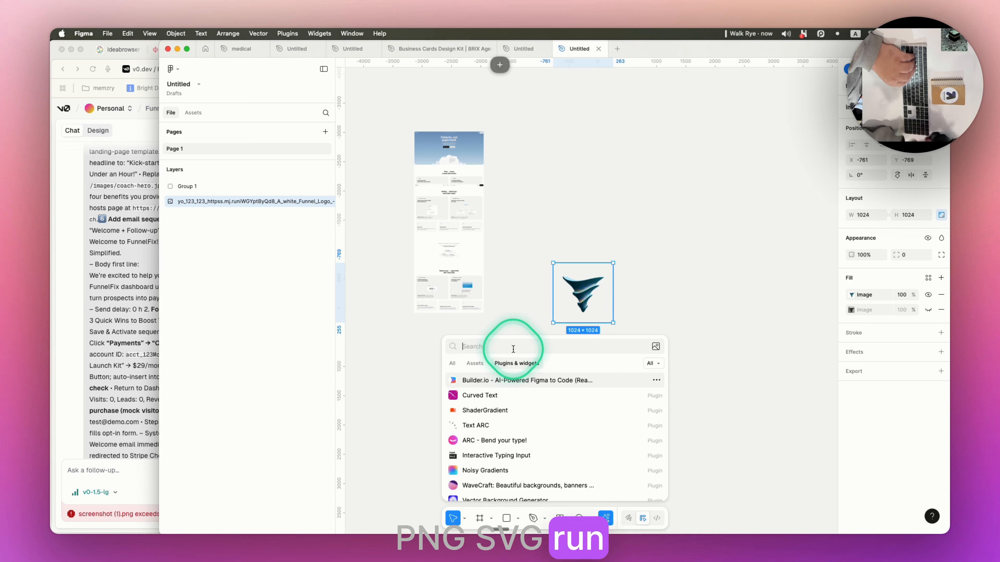
pyautogui.write('vectori')
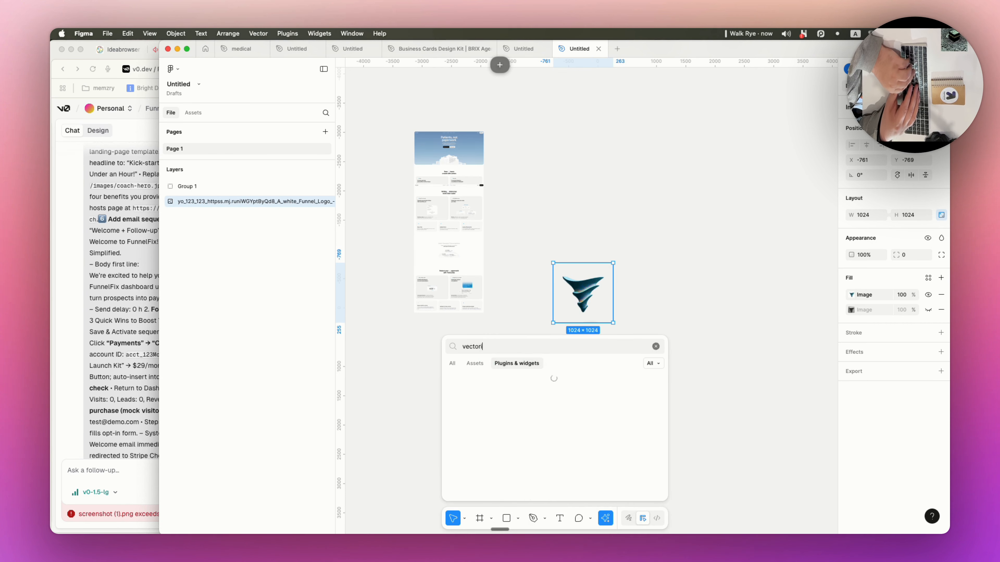
# - Run the Vectorized (PNG to SVG) plugin on the logo, dismiss the Magic Tracer offer, and place the traced vector
pyautogui.click(500, 429)
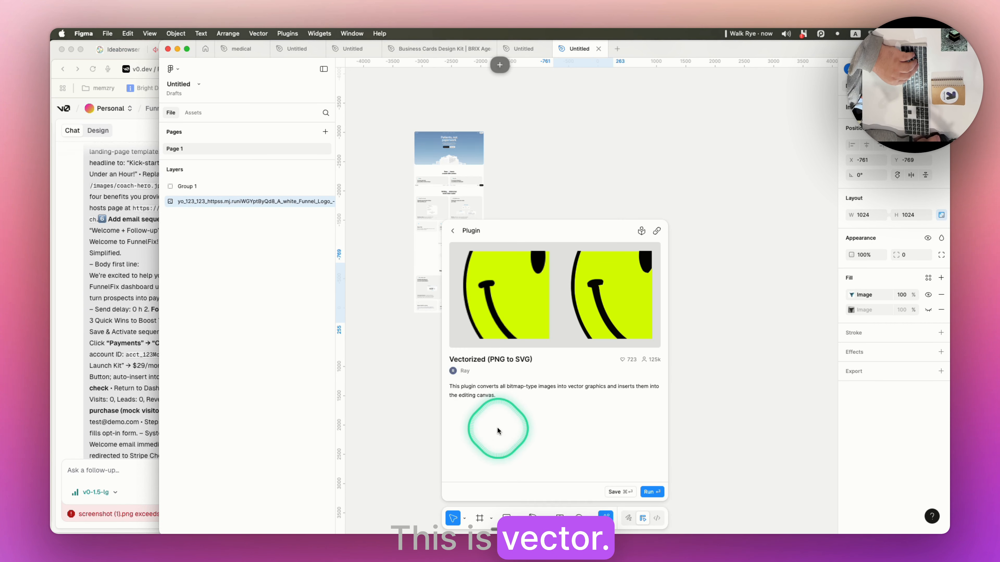
pyautogui.click(655, 491)
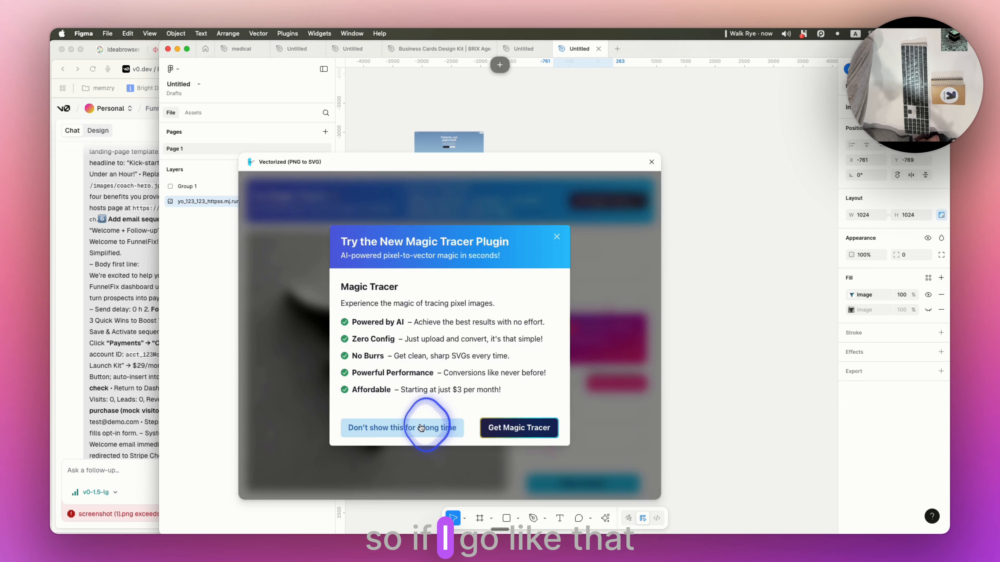
pyautogui.click(420, 425)
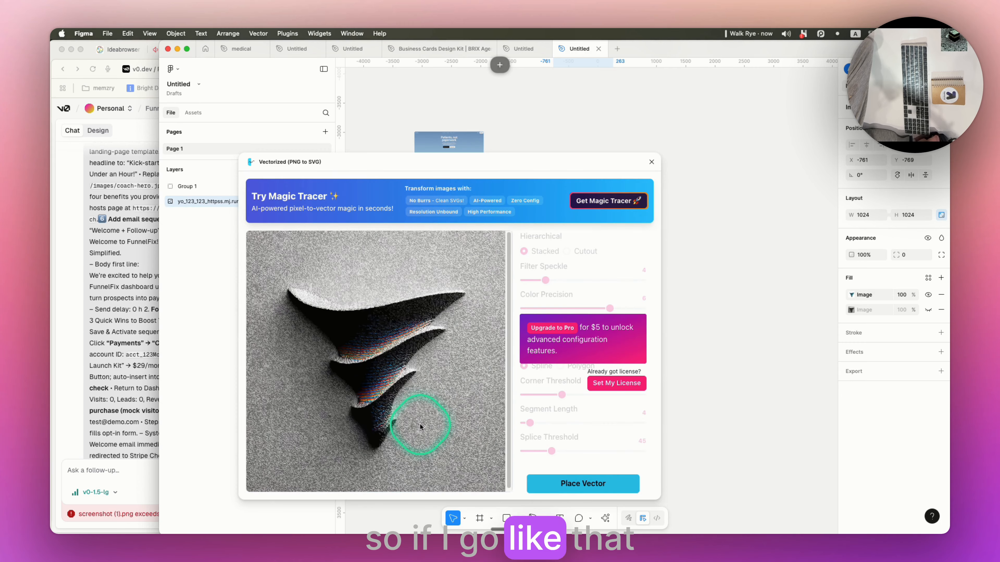
pyautogui.click(584, 485)
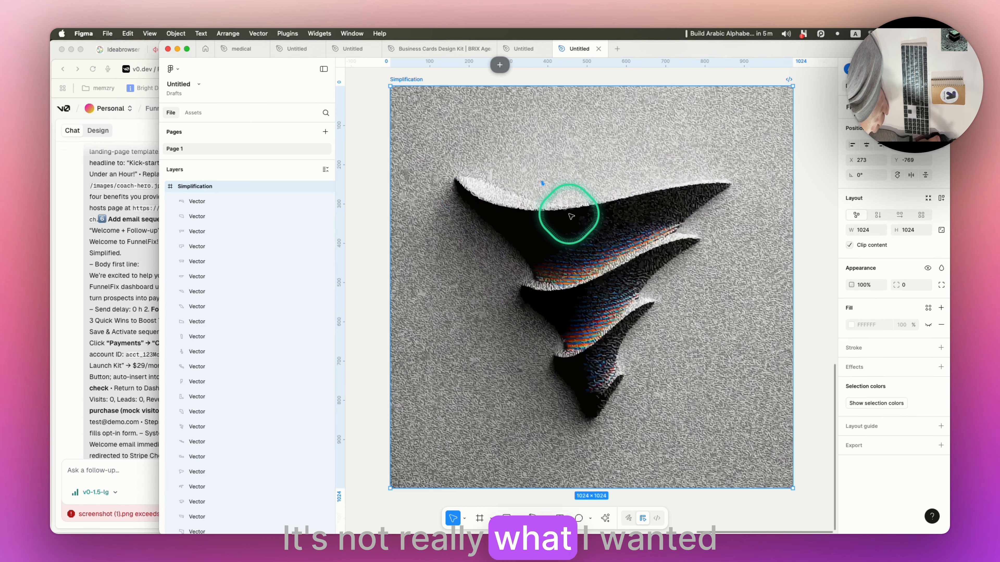
# - Select and delete a batch of the traced background vectors across the upper part of the Simplification frame
pyautogui.doubleClick(561, 233)
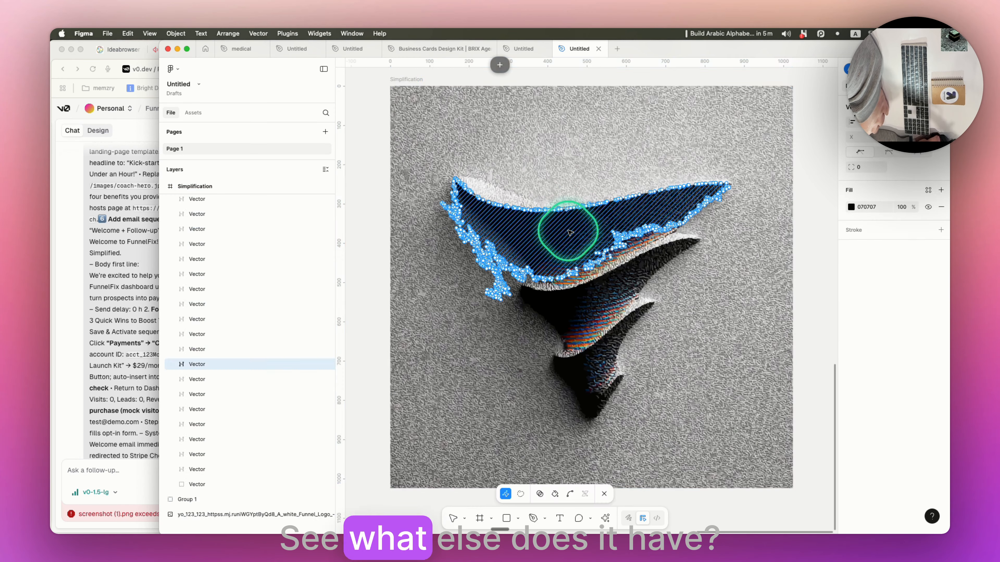
pyautogui.press('Escape')
pyautogui.press('super+a')
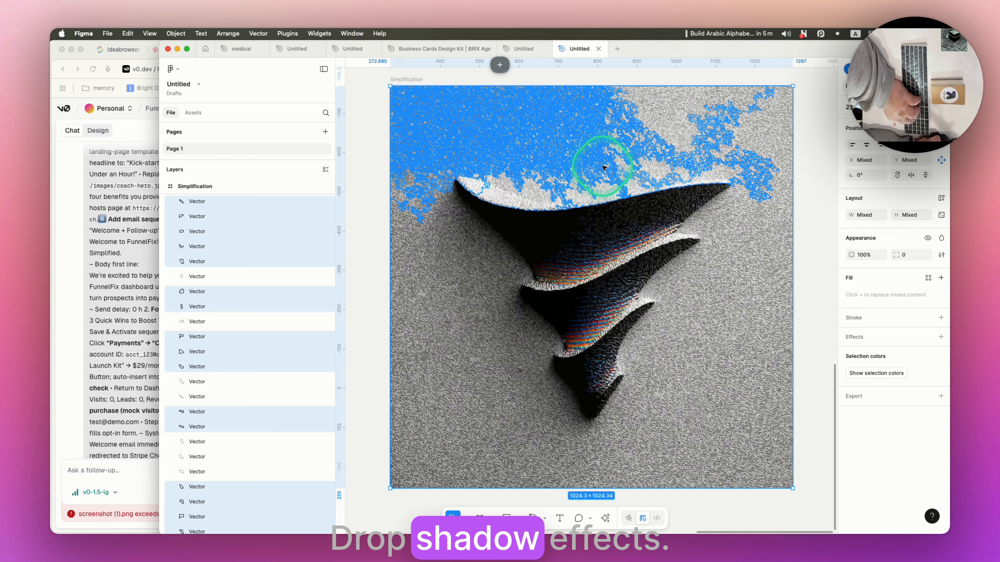
pyautogui.press('Delete')
pyautogui.click(627, 207)
pyautogui.scroll(-5, 649, 236)
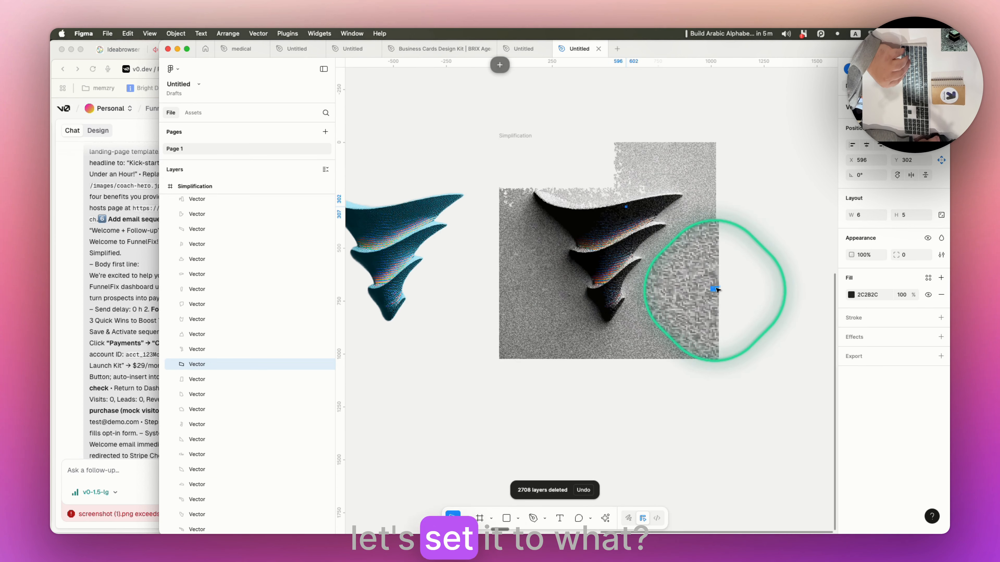
# - Add a drop shadow effect to the original funnel logo image and set its Y position to 0
pyautogui.press('super+Tab')
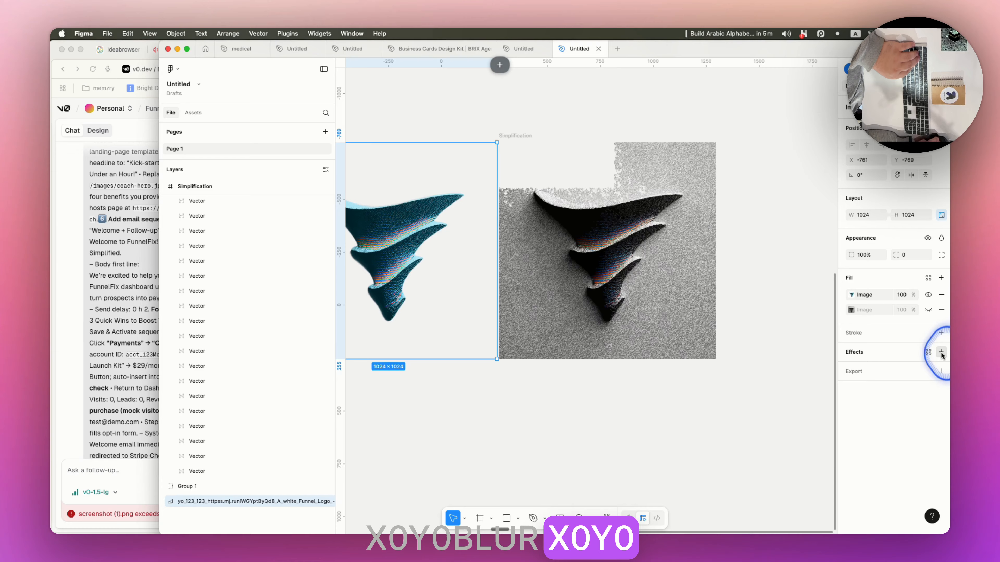
pyautogui.click(941, 348)
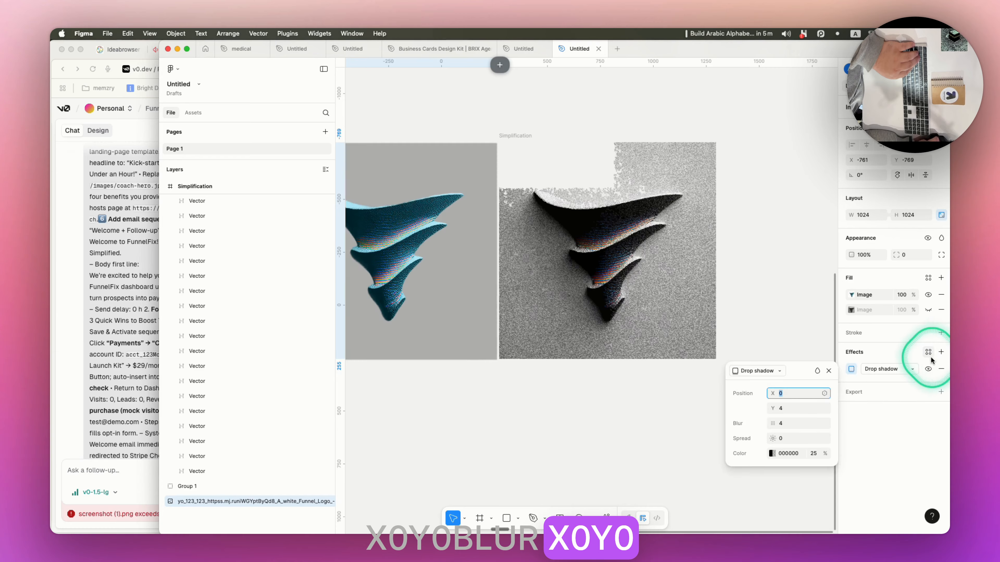
pyautogui.click(814, 394)
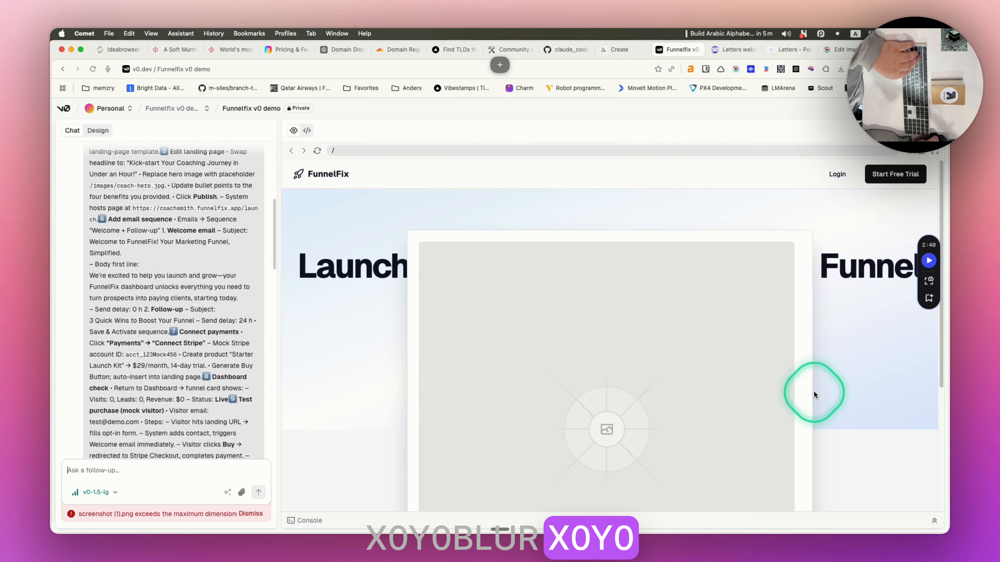
pyautogui.press('super+Tab')
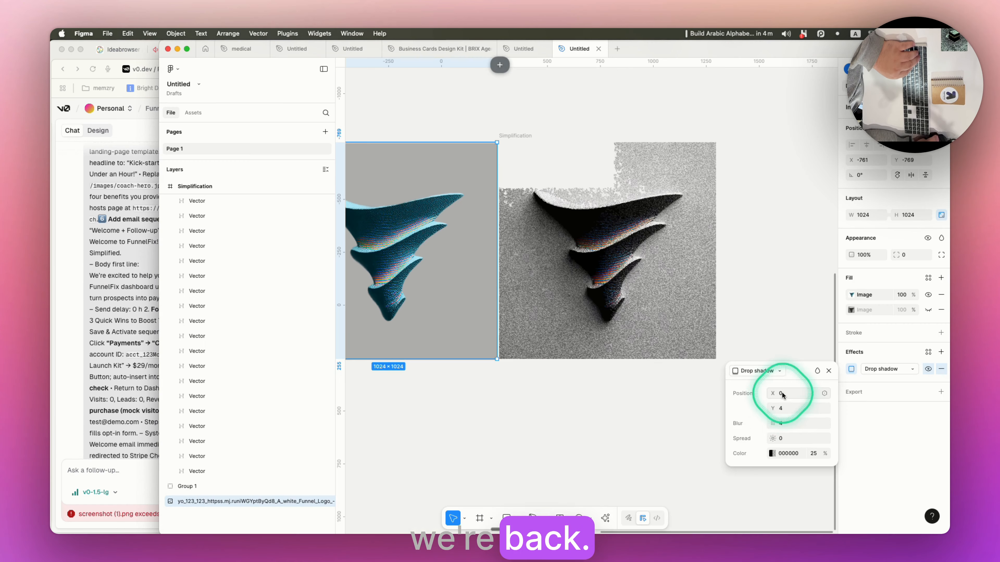
pyautogui.click(782, 409)
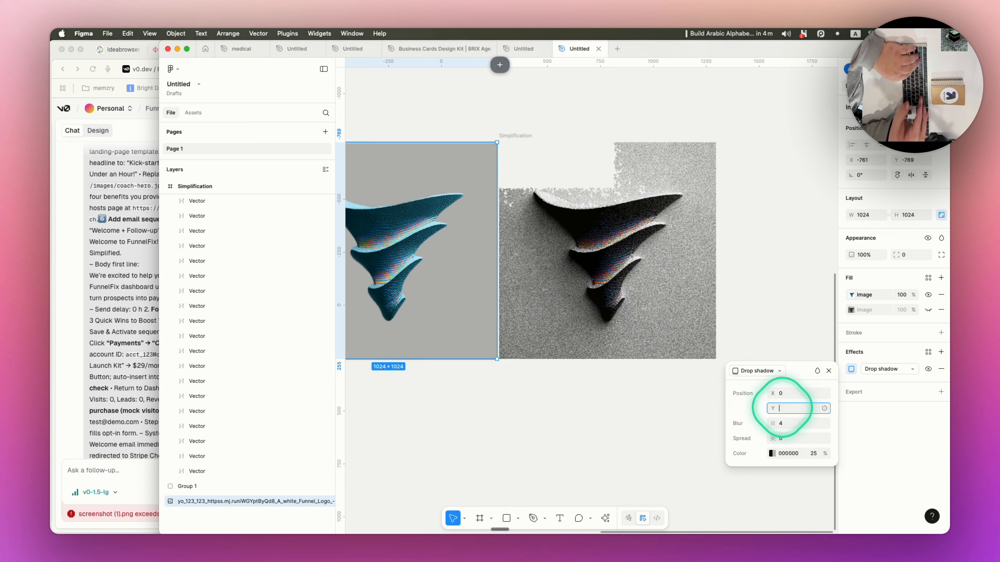
pyautogui.write('0')
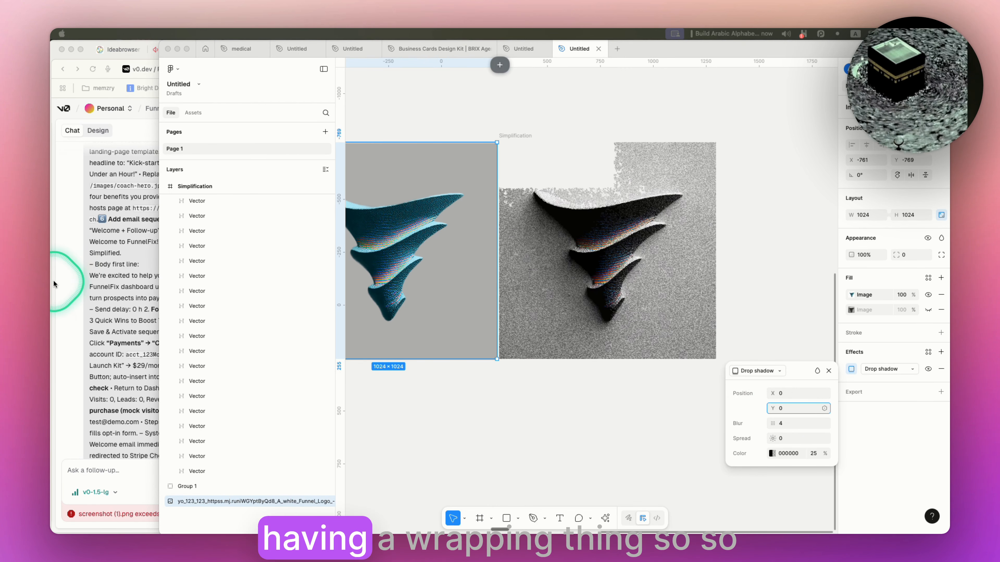
# - Set the drop shadow's blur to 0 and adjust its spread on the original funnel logo image
pyautogui.click(511, 400)
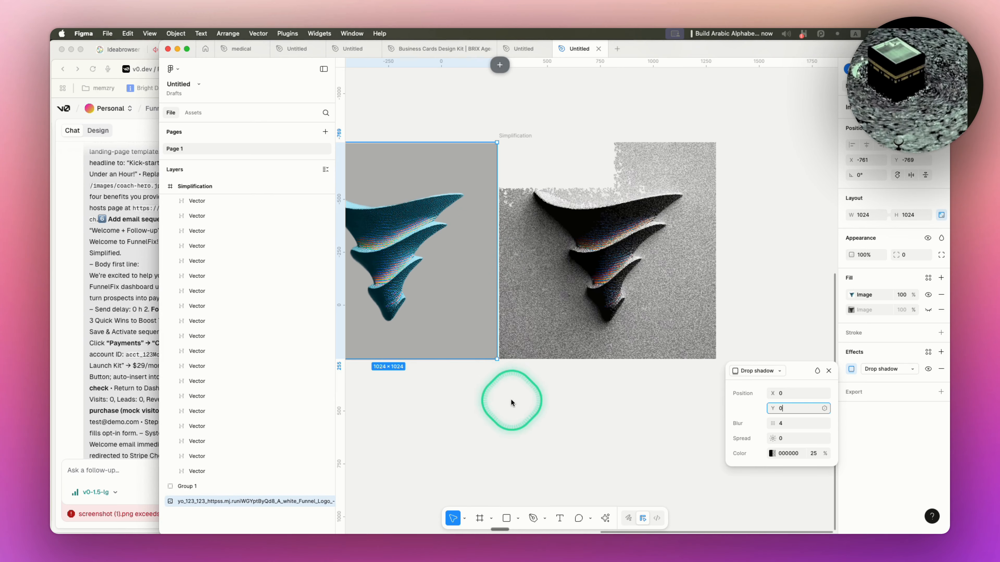
pyautogui.moveTo(506, 388); pyautogui.dragTo(547, 384)
pyautogui.click(464, 250)
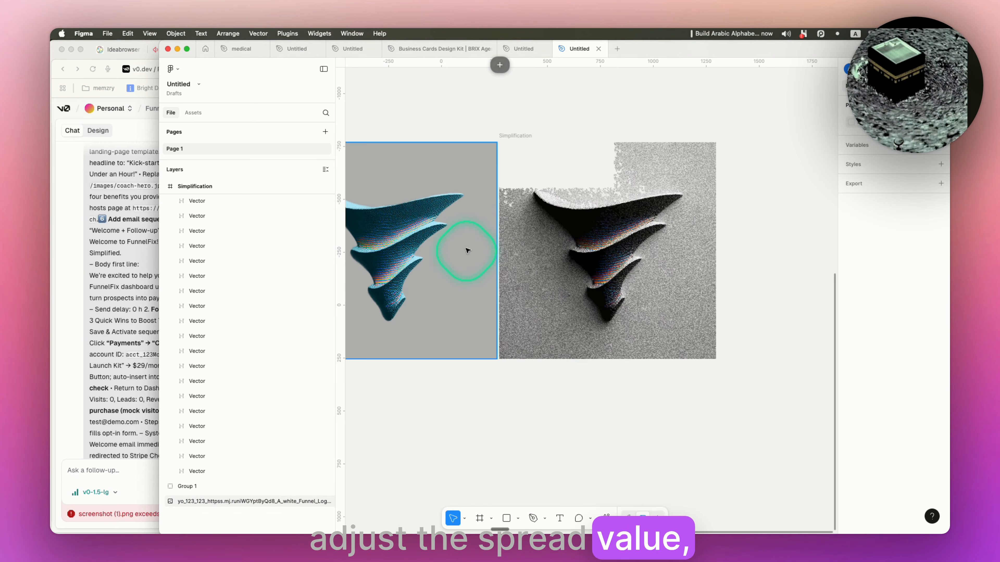
pyautogui.click(193, 281)
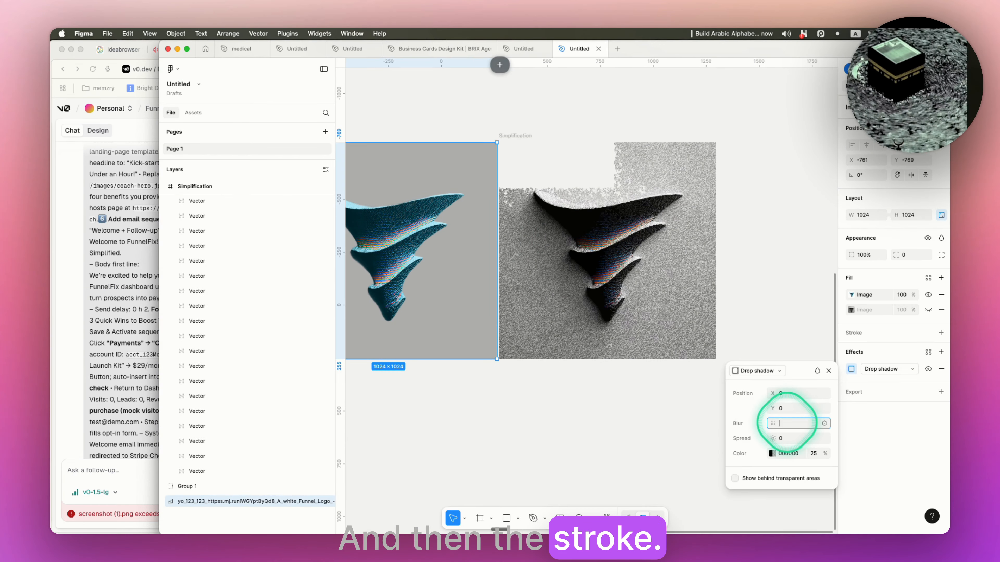
pyautogui.write('0')
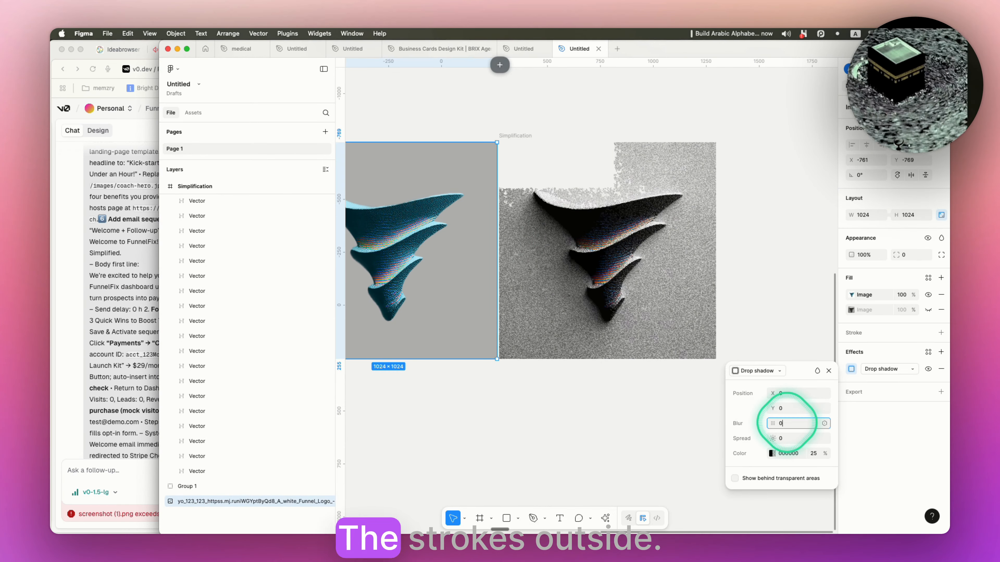
pyautogui.moveTo(773, 441); pyautogui.dragTo(486, 432)
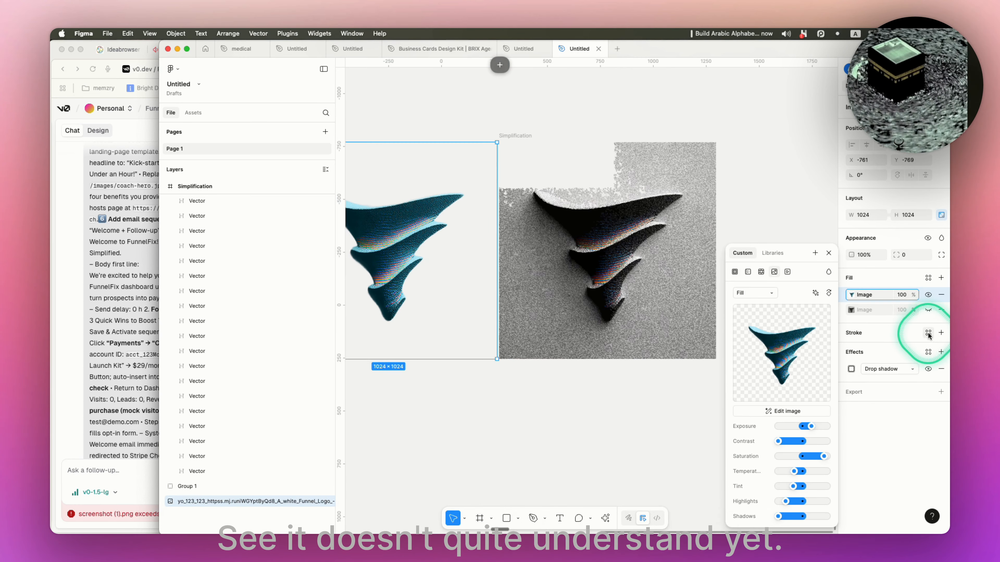
# - Try adding a 000000 stroke to the logo image and adjusting its weight, and remove the stroke
pyautogui.click(939, 333)
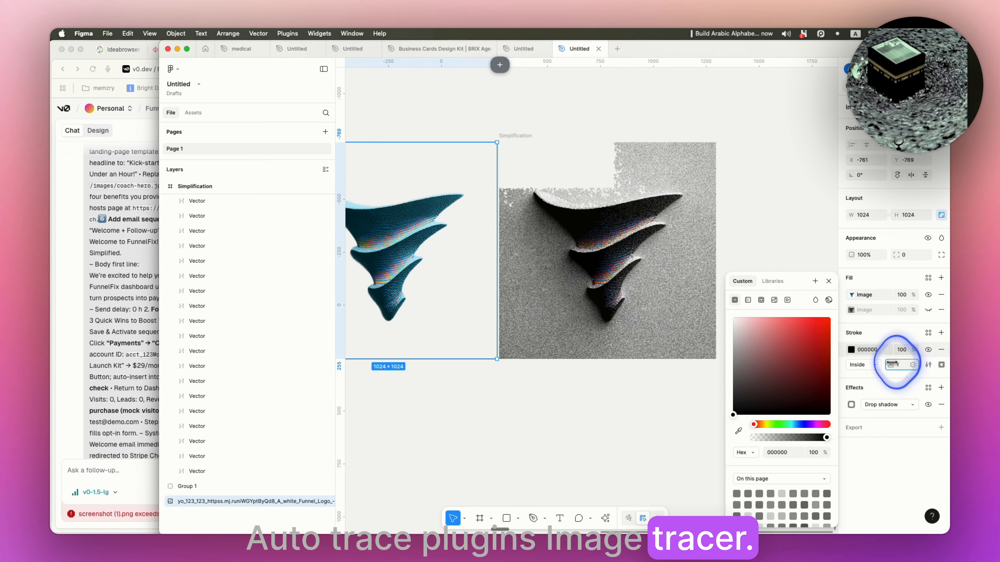
pyautogui.moveTo(891, 364); pyautogui.dragTo(916, 365)
pyautogui.click(941, 349)
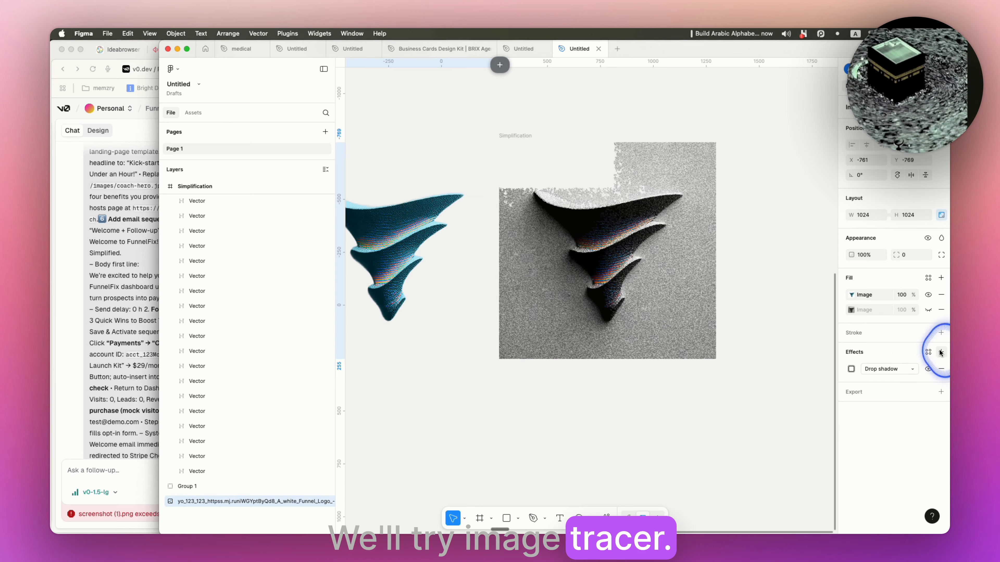
# - Consult the auto-trace plugin suggestions in the Claude chat on Figma image borders, and return to Figma
pyautogui.press('super+Tab')
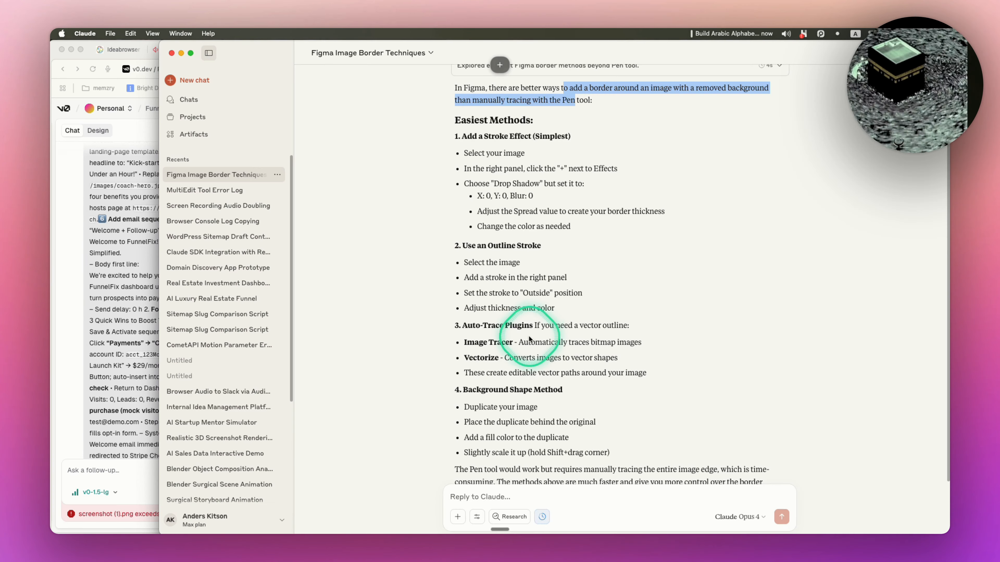
pyautogui.press('super+Tab')
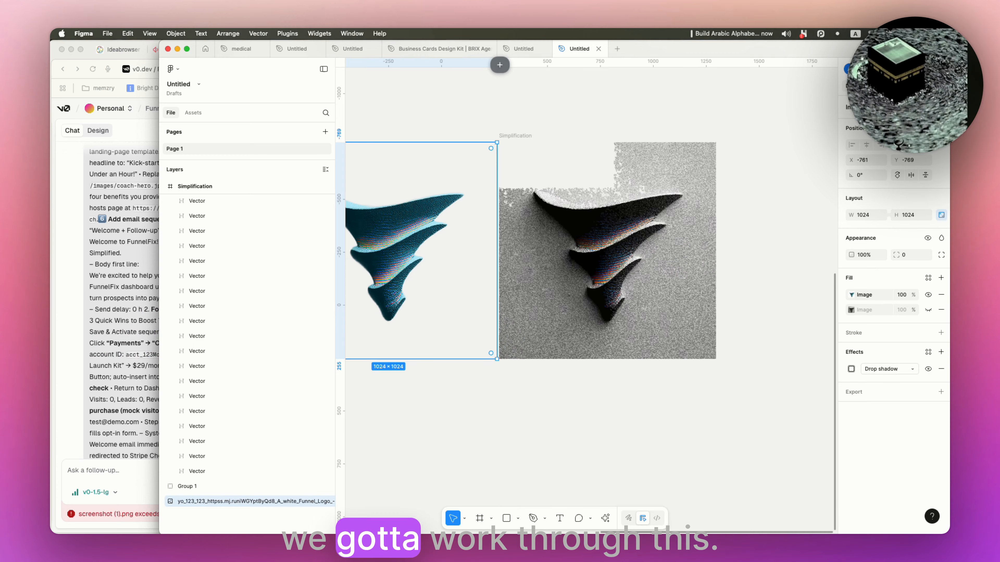
pyautogui.press('super+Tab')
pyautogui.press('super+Tab')
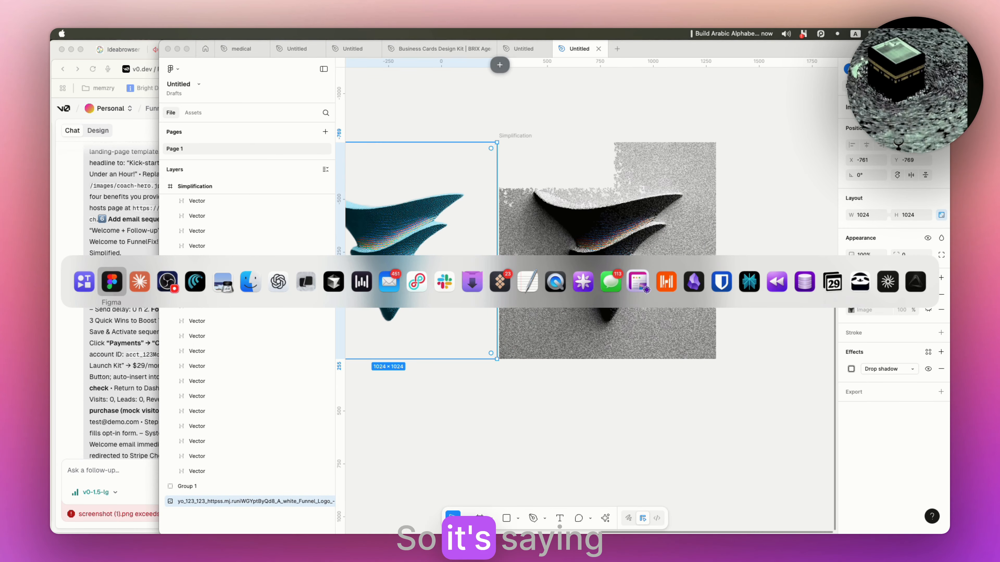
pyautogui.press('super+Tab')
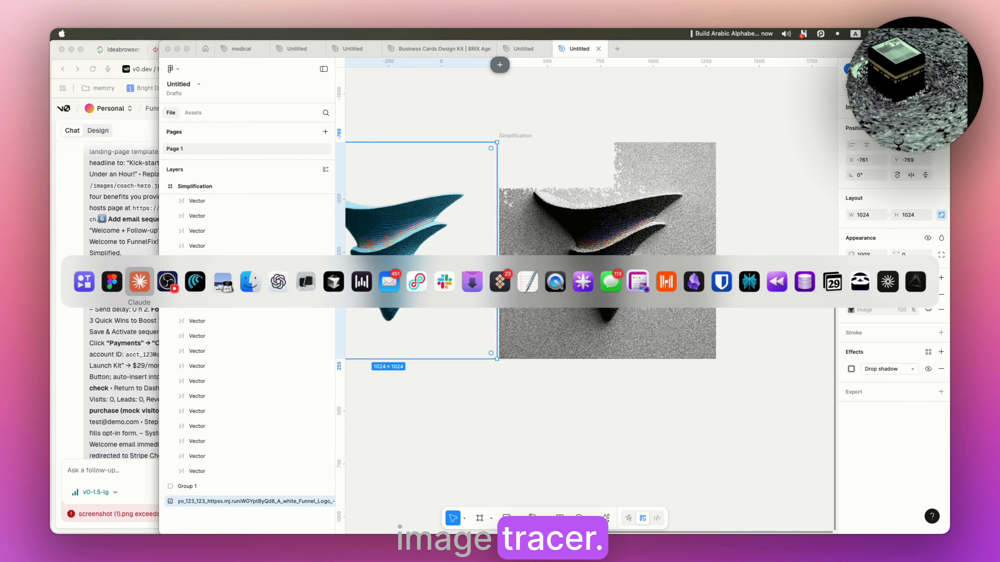
pyautogui.press('super+Tab')
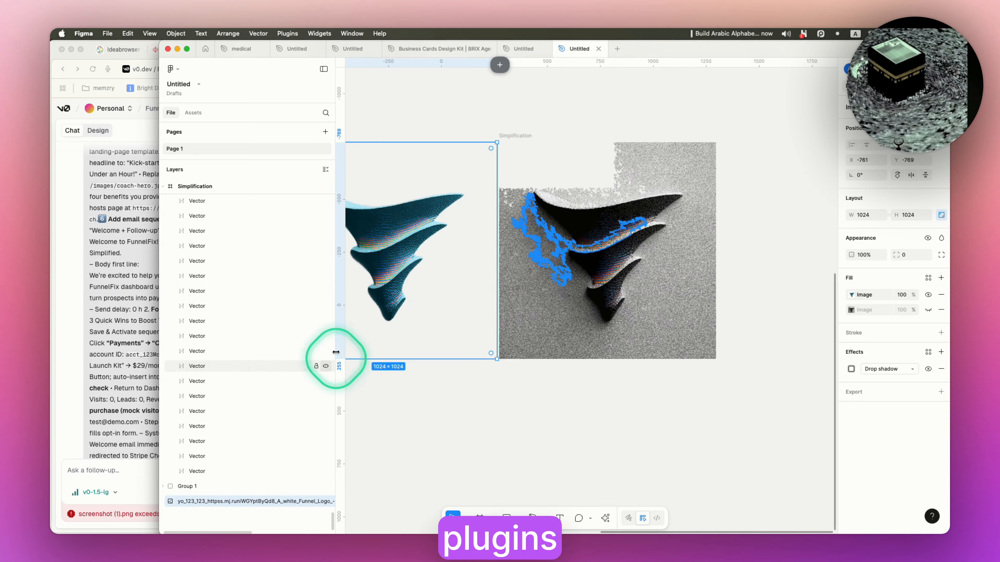
pyautogui.press('super+Tab')
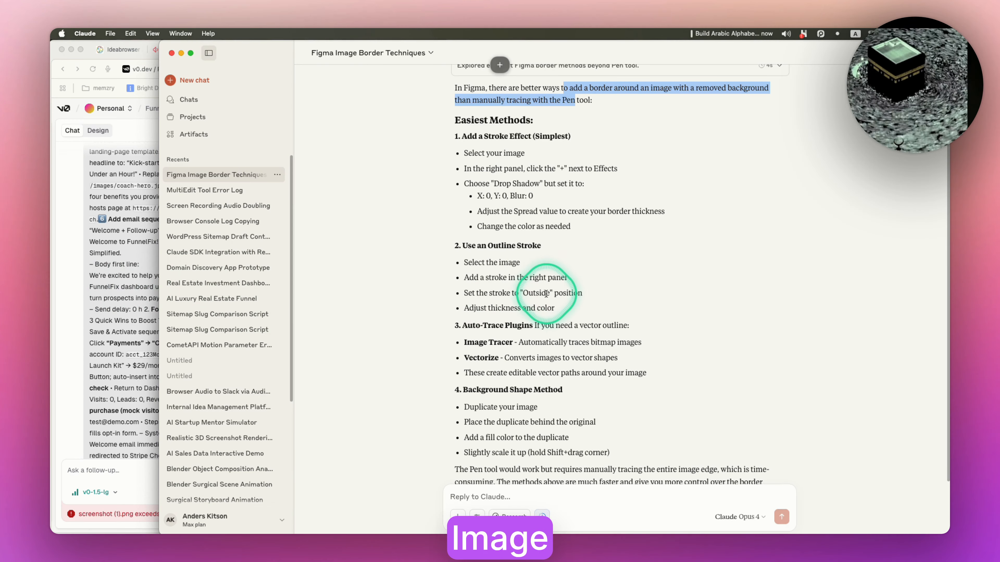
pyautogui.press('super+Tab')
# - Search the plugins and widgets for "image trac" and run the Trace Images plugin on the funnel logo
pyautogui.click(605, 518)
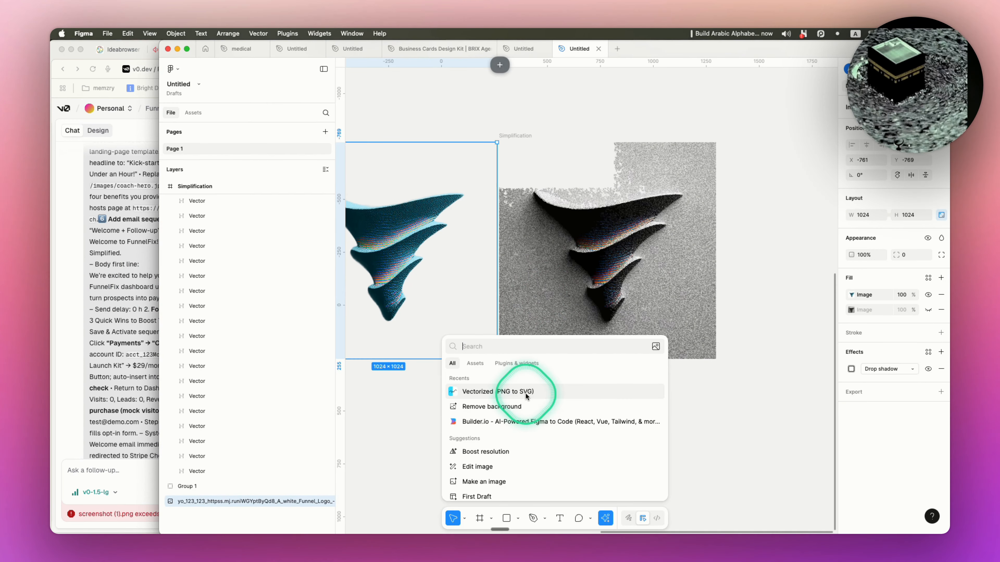
pyautogui.click(520, 368)
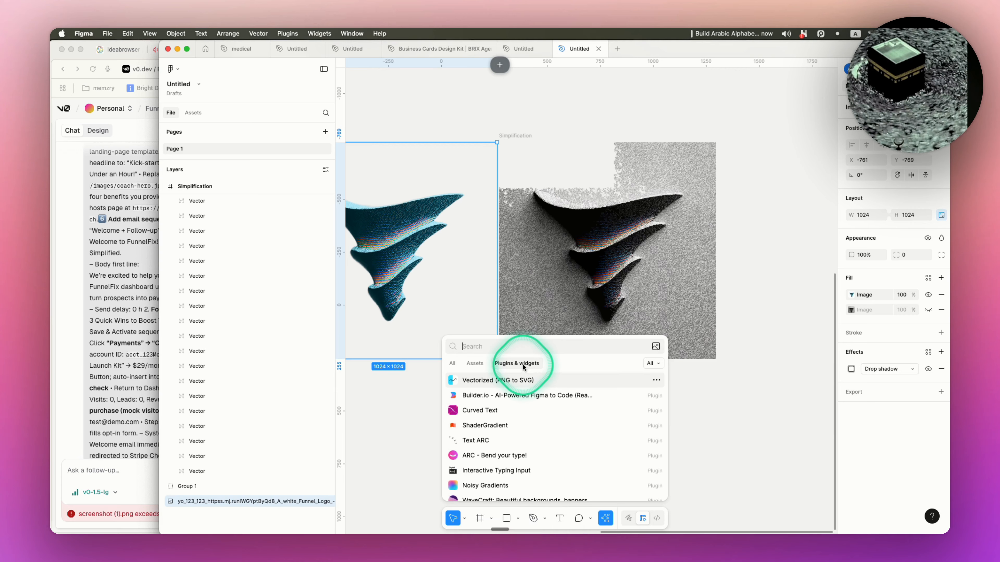
pyautogui.write('image tra')
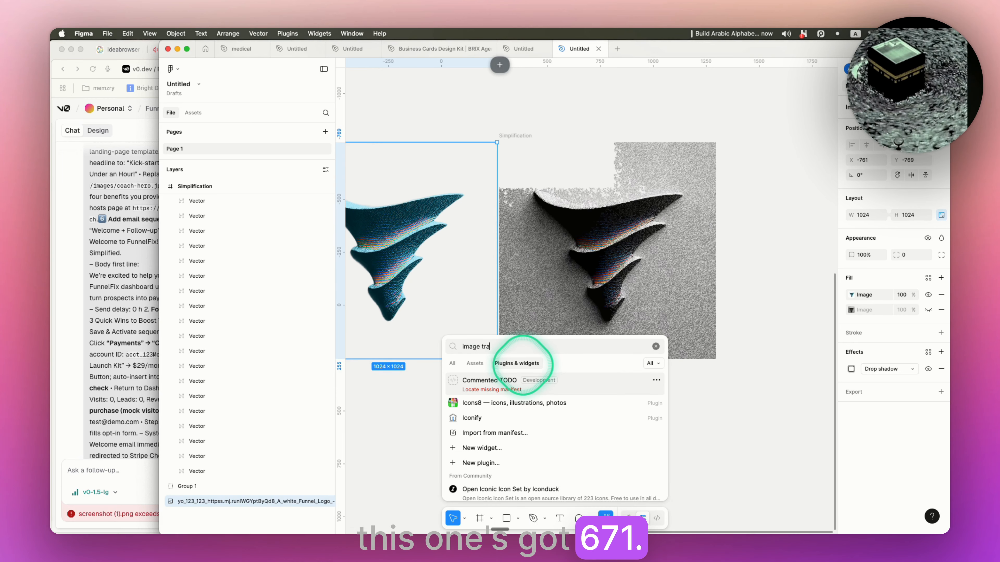
pyautogui.write('c')
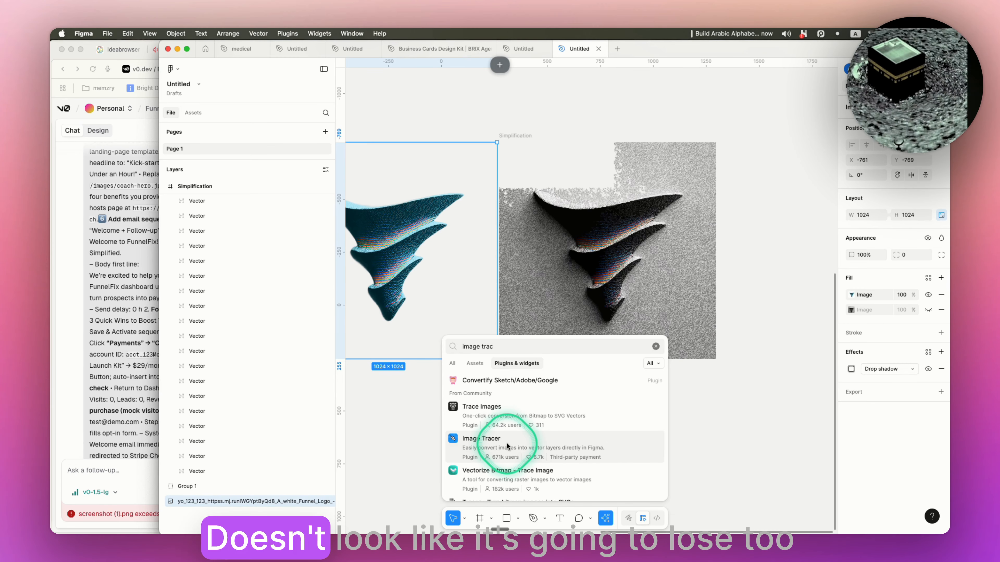
pyautogui.click(508, 419)
pyautogui.click(653, 491)
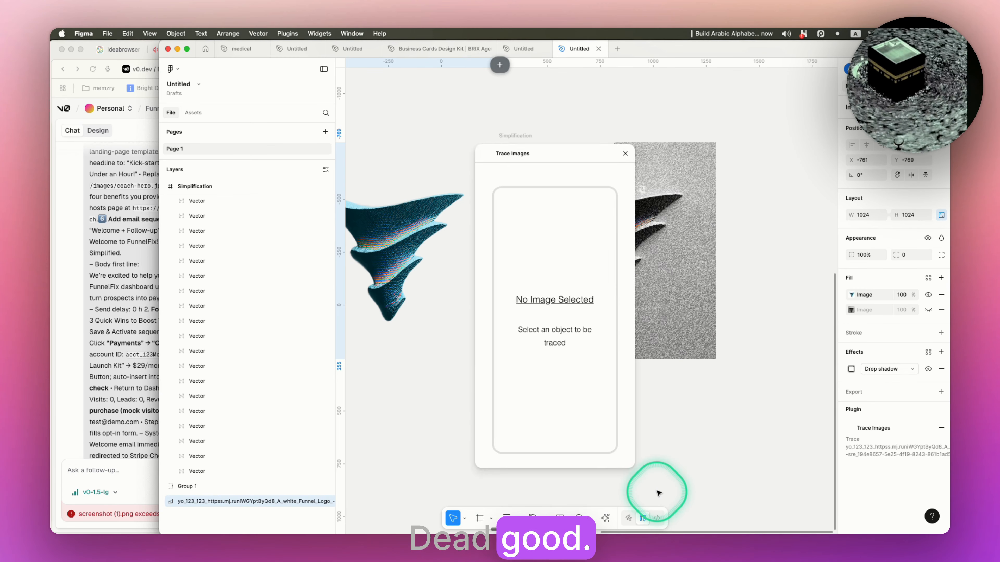
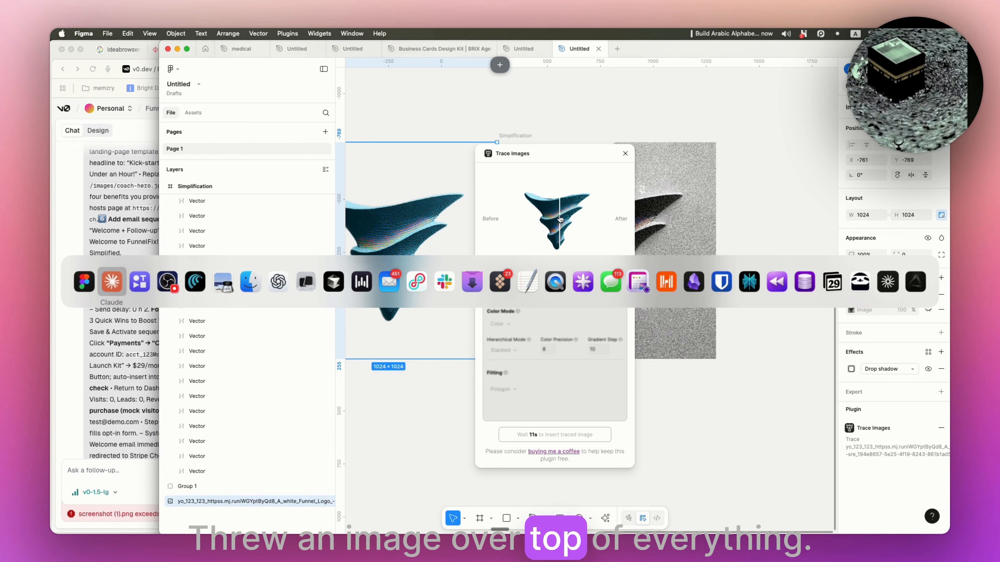
# - Switch to v0 in the browser, delete the Funnel Diagram card block from the hero section of page.tsx, and return to the preview
pyautogui.click(202, 282)
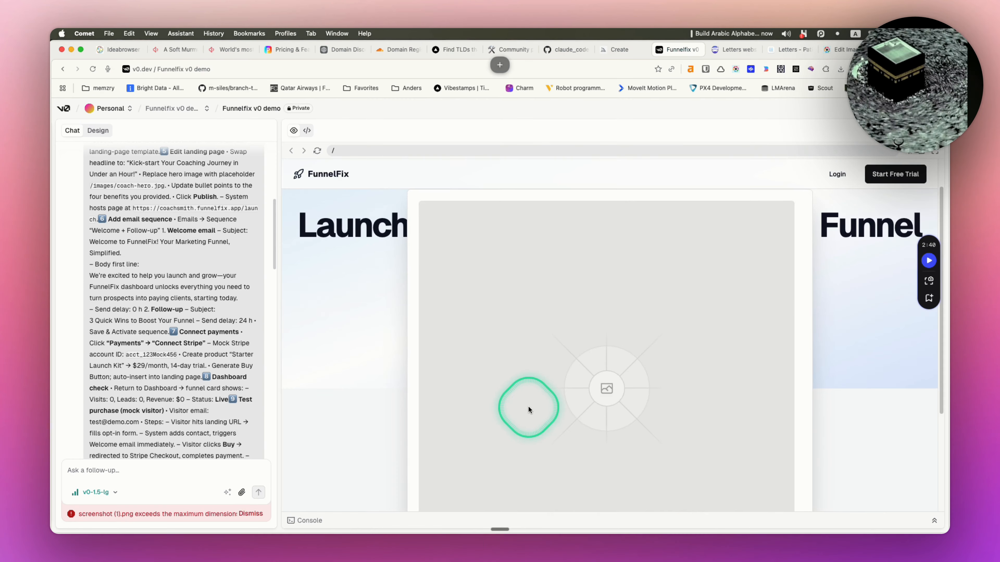
pyautogui.scroll(5, 528, 406)
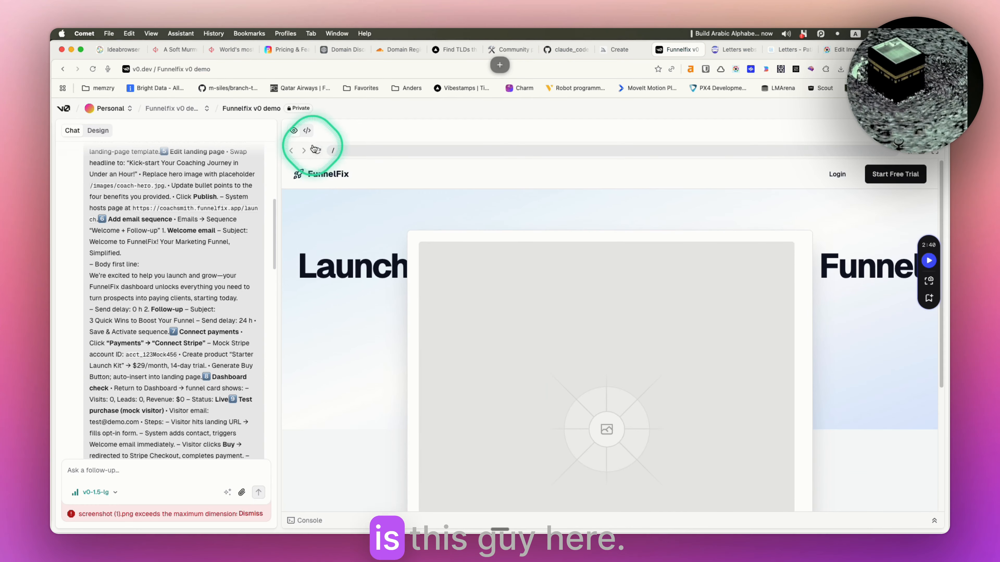
pyautogui.click(307, 130)
pyautogui.click(574, 293)
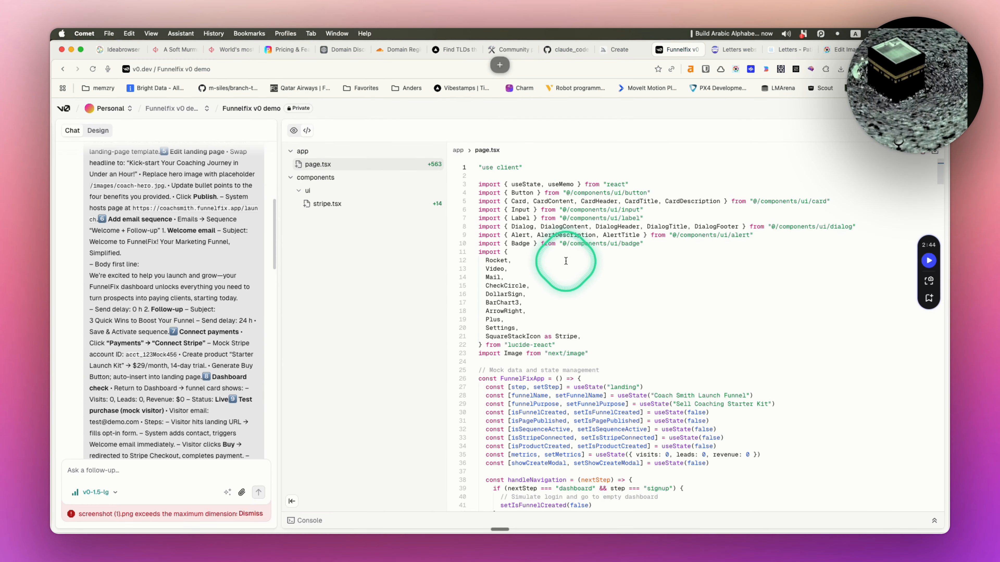
pyautogui.scroll(-20, 566, 244)
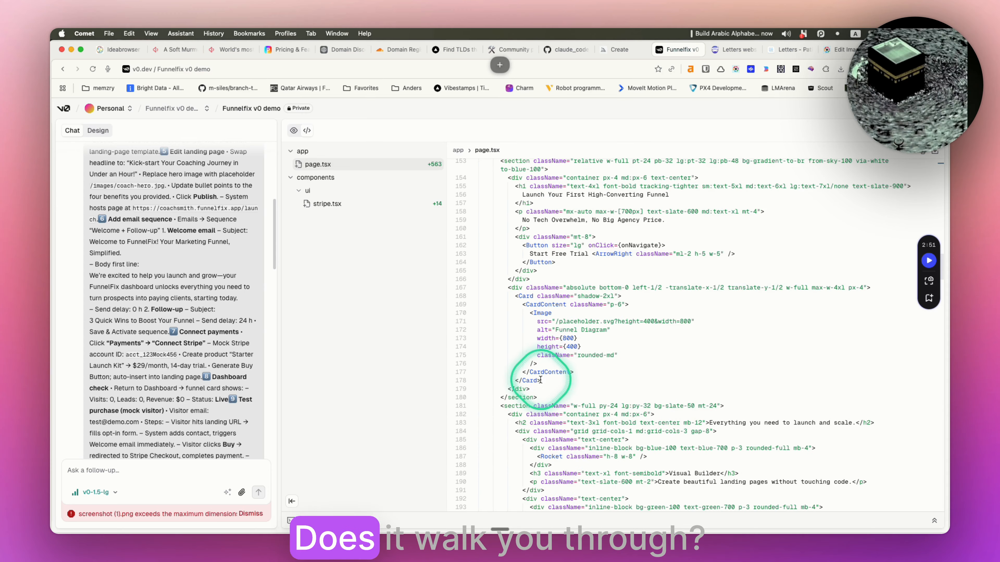
pyautogui.moveTo(519, 417); pyautogui.dragTo(502, 291)
pyautogui.press('BackSpace')
pyautogui.click(293, 131)
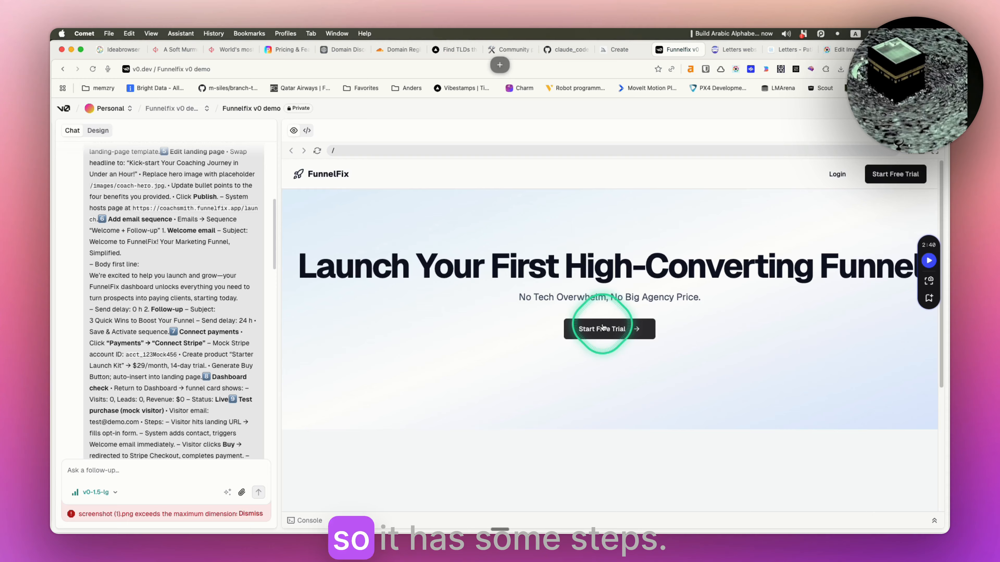
# - Test the preview's free trial sign-up by creating the prefilled account, and create the first funnel
pyautogui.click(595, 331)
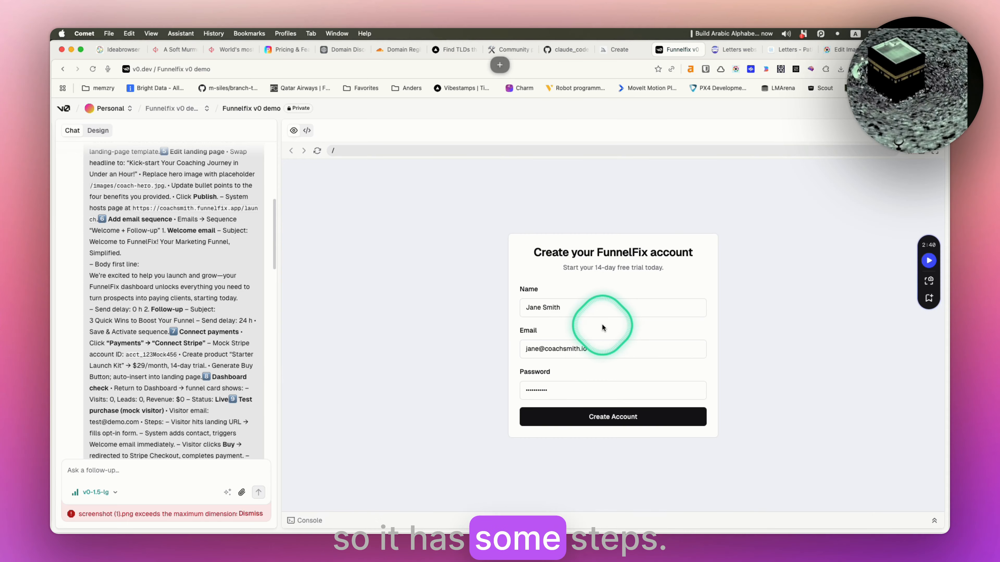
pyautogui.click(603, 416)
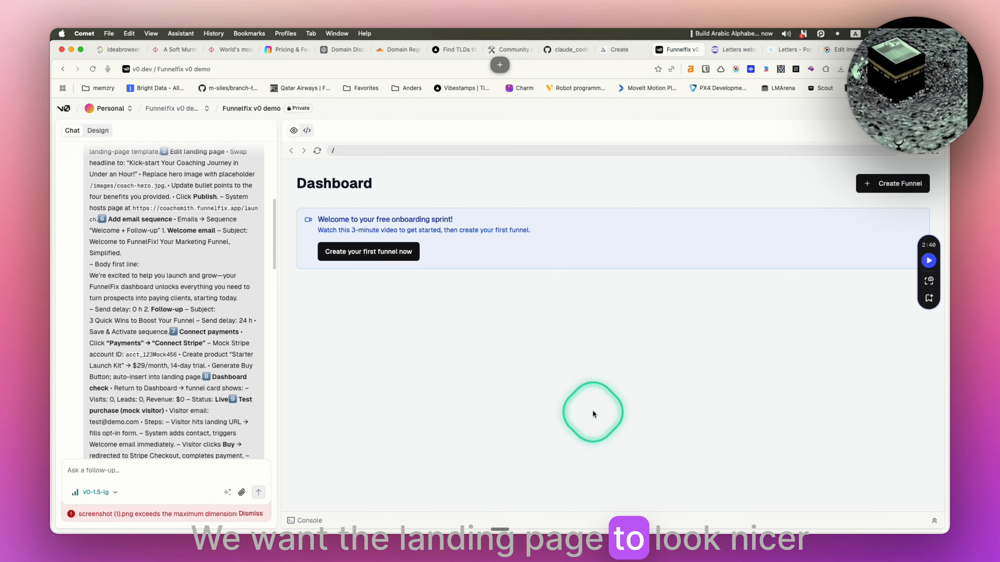
pyautogui.click(398, 254)
pyautogui.click(695, 393)
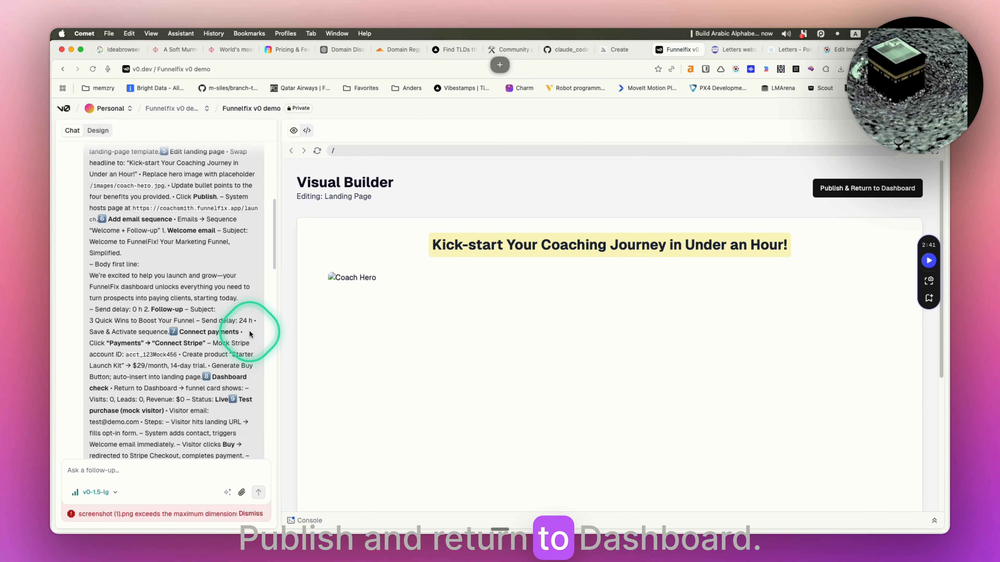
# - Publish the demo landing page from the Visual Builder, and save and activate the Welcome + Follow-up email sequence
pyautogui.scroll(-15, 249, 334)
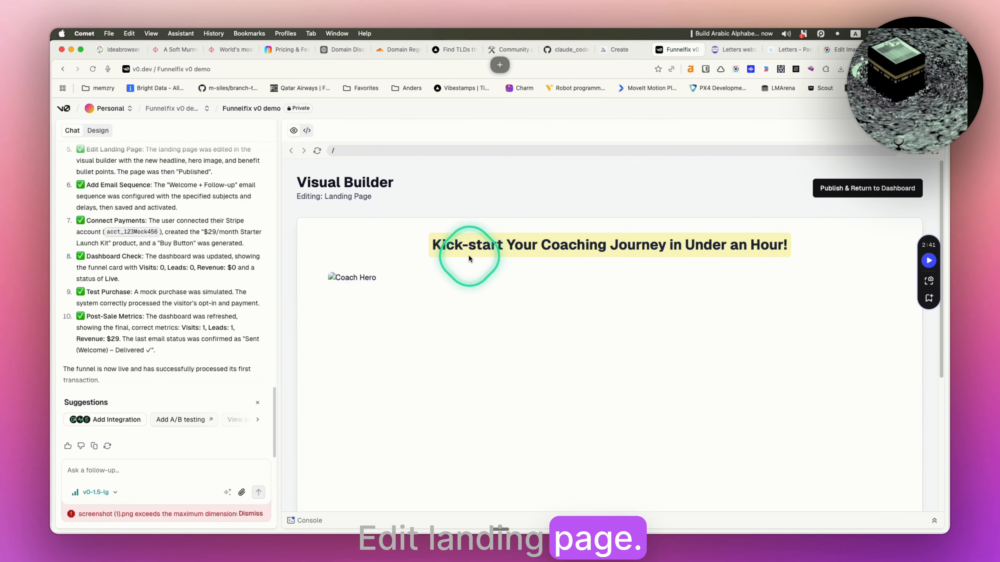
pyautogui.click(828, 196)
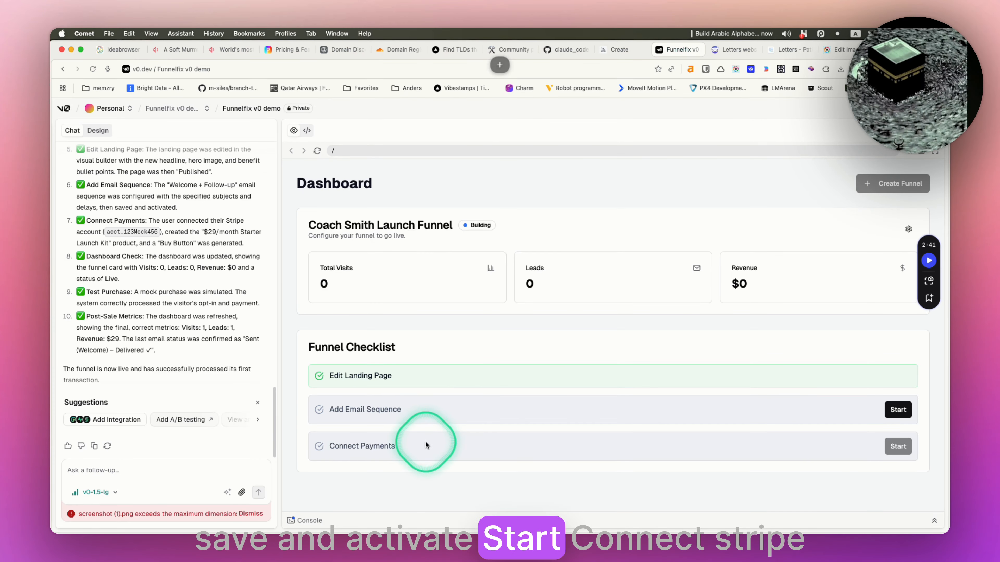
pyautogui.click(896, 409)
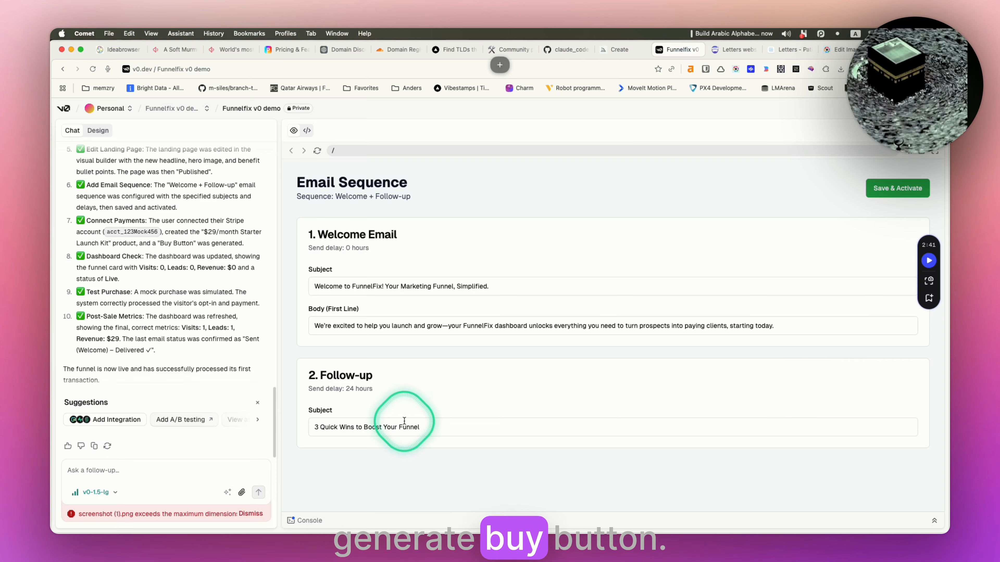
pyautogui.click(896, 189)
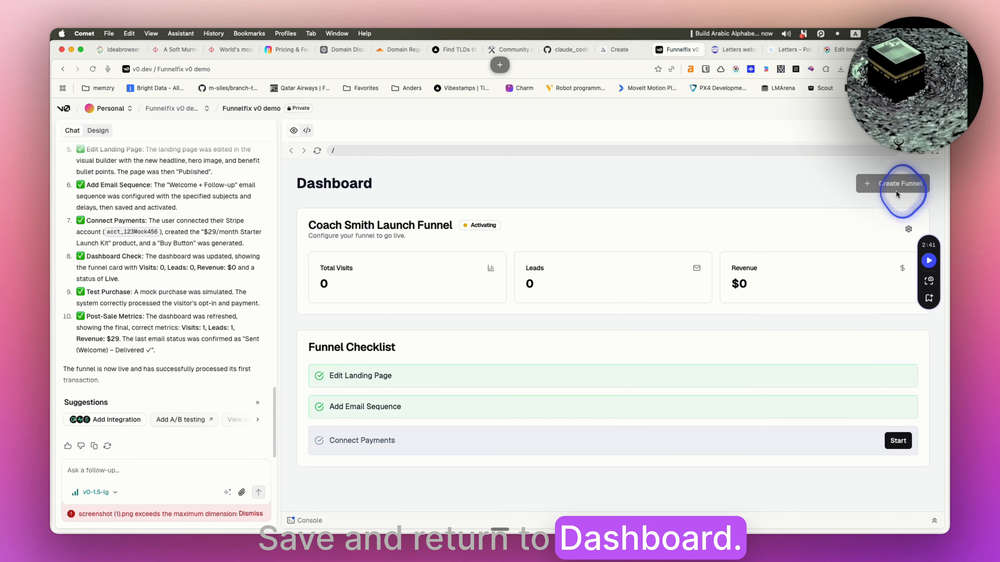
# - Connect Stripe in the demo's payments setup, generate the Starter Launch Kit buy button, and save back to the dashboard
pyautogui.click(897, 441)
pyautogui.click(642, 252)
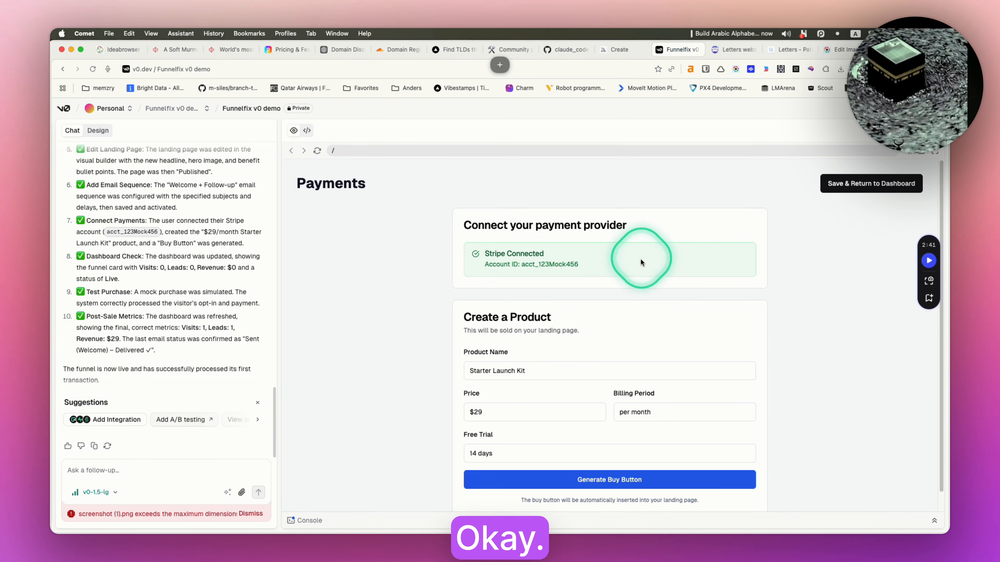
pyautogui.click(628, 475)
pyautogui.click(846, 182)
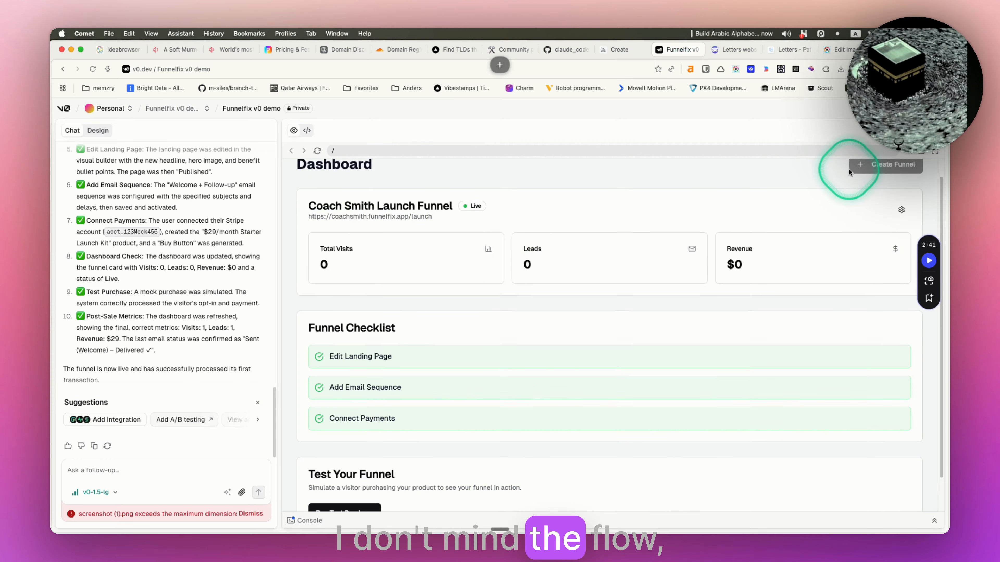
# - Run the demo funnel's test purchase, and reload the preview to return to the landing page
pyautogui.scroll(-2, 629, 300)
pyautogui.click(344, 476)
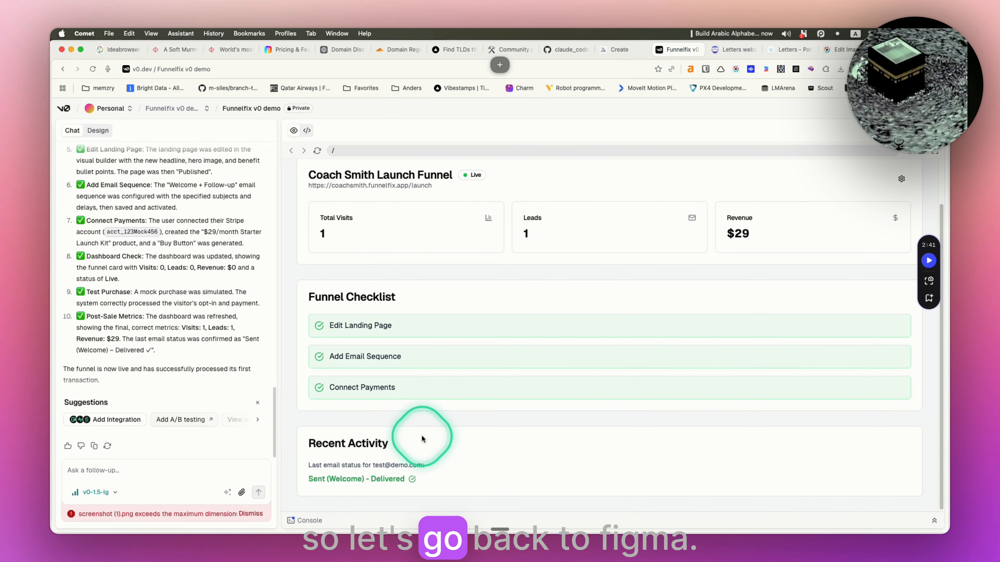
pyautogui.scroll(3, 546, 376)
pyautogui.click(317, 150)
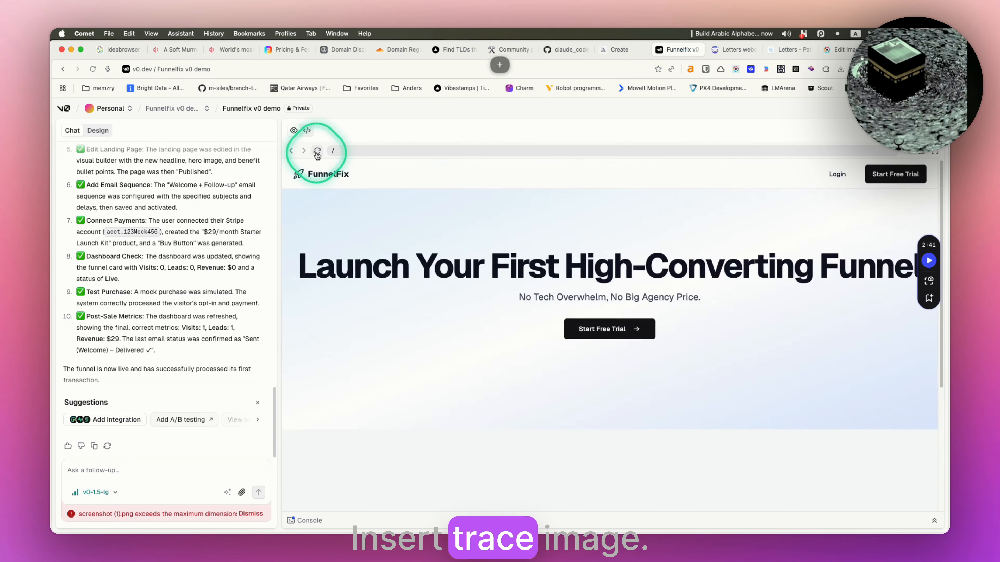
# - Switch to Figma, insert the traced version of the funnel logo, and close the Trace Images plugin
pyautogui.click(510, 295)
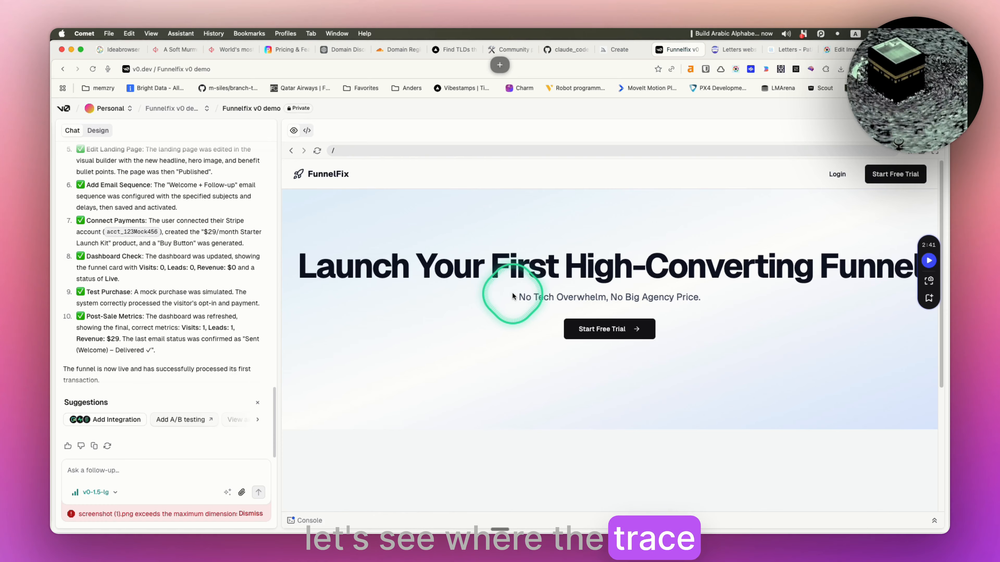
pyautogui.press('super+Tab')
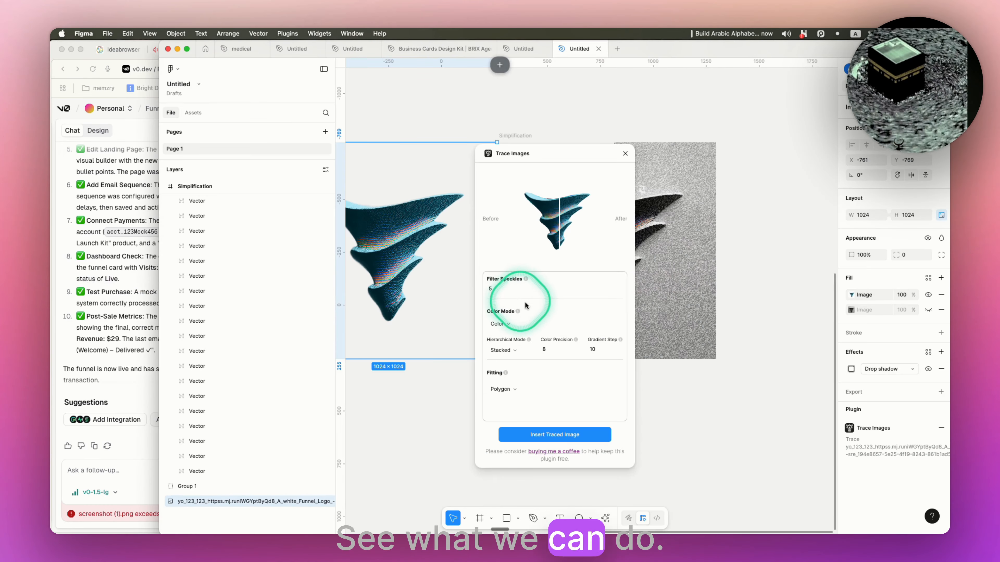
pyautogui.click(559, 434)
pyautogui.click(625, 153)
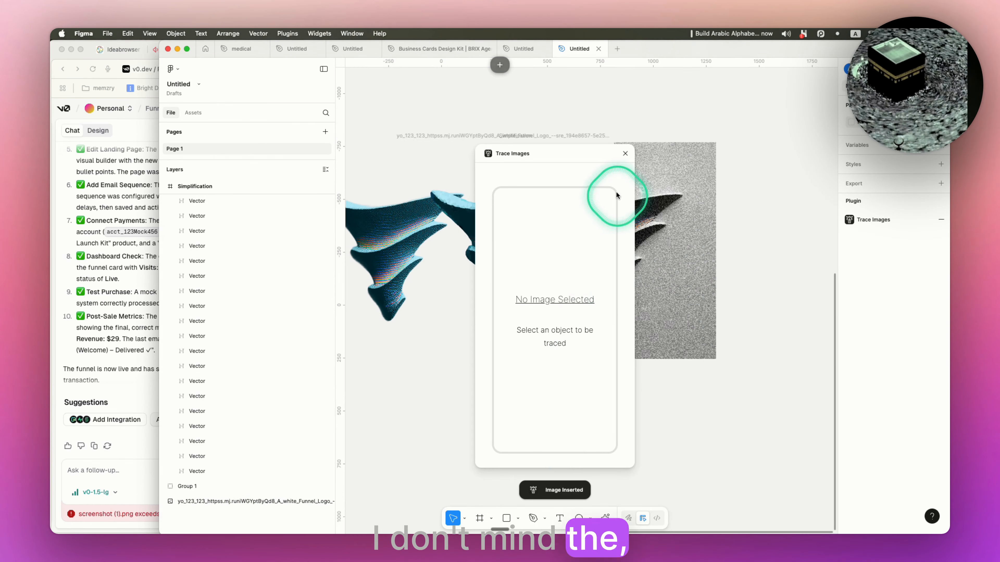
# - Select the newly traced logo frame and add a black (000000) inside stroke of weight 1 to it
pyautogui.click(219, 223)
pyautogui.scroll(3, 220, 220)
pyautogui.click(219, 186)
pyautogui.scroll(-3, 570, 197)
pyautogui.hscroll(-5, 571, 197)
pyautogui.moveTo(634, 112); pyautogui.dragTo(518, 112)
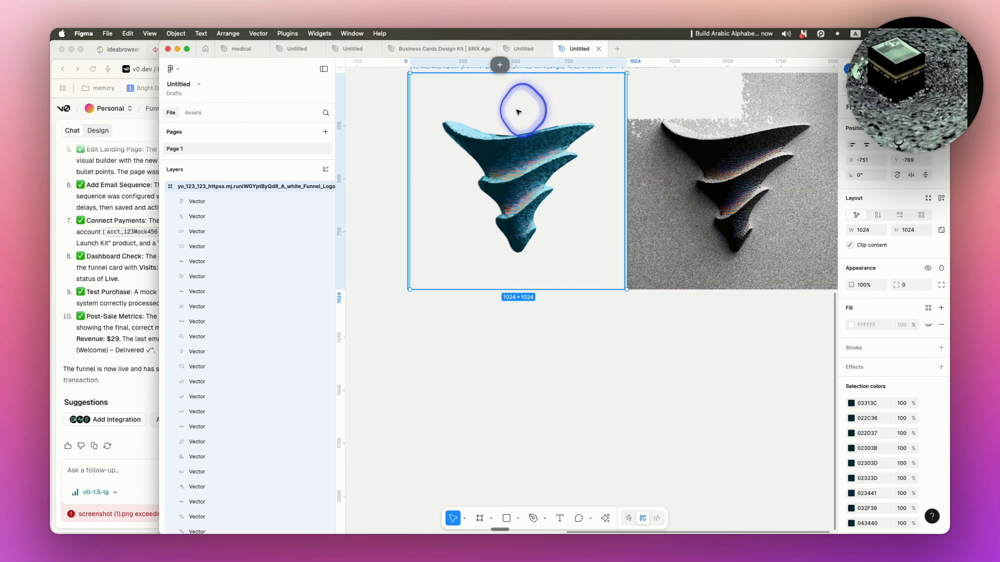
pyautogui.click(940, 347)
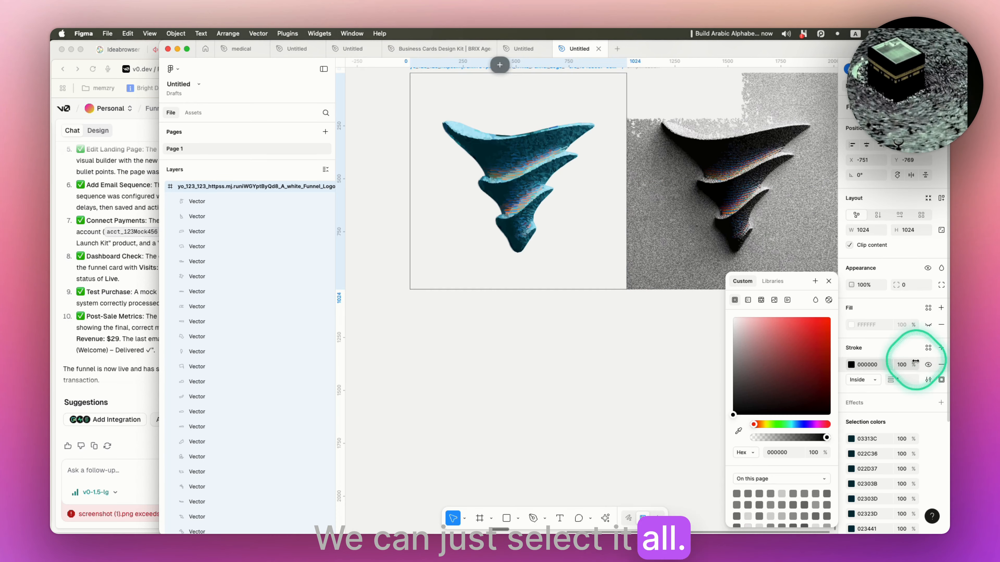
# - Group all the traced vectors inside the logo frame and add a black inside stroke of weight 1
pyautogui.click(234, 218)
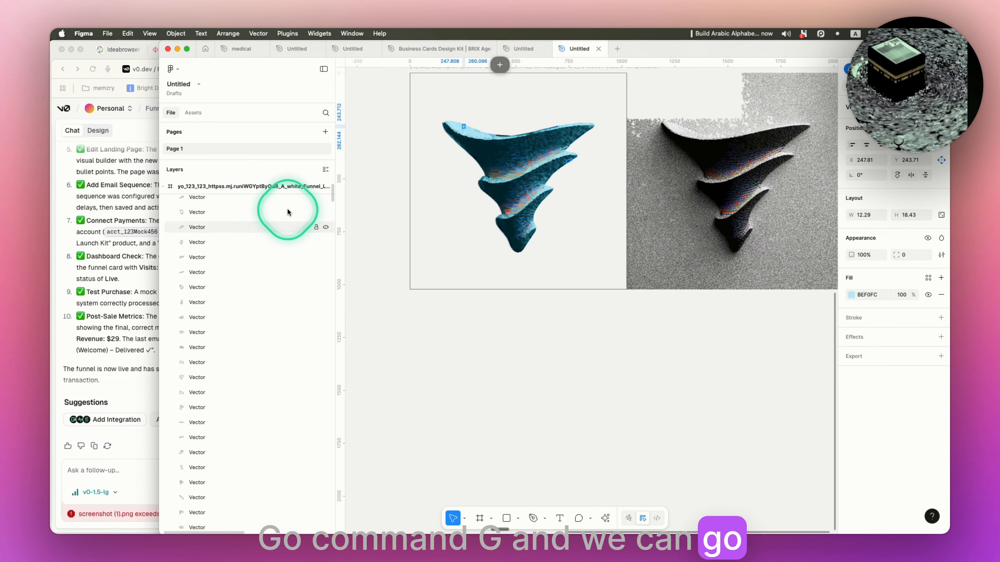
pyautogui.click(208, 196)
pyautogui.click(442, 107)
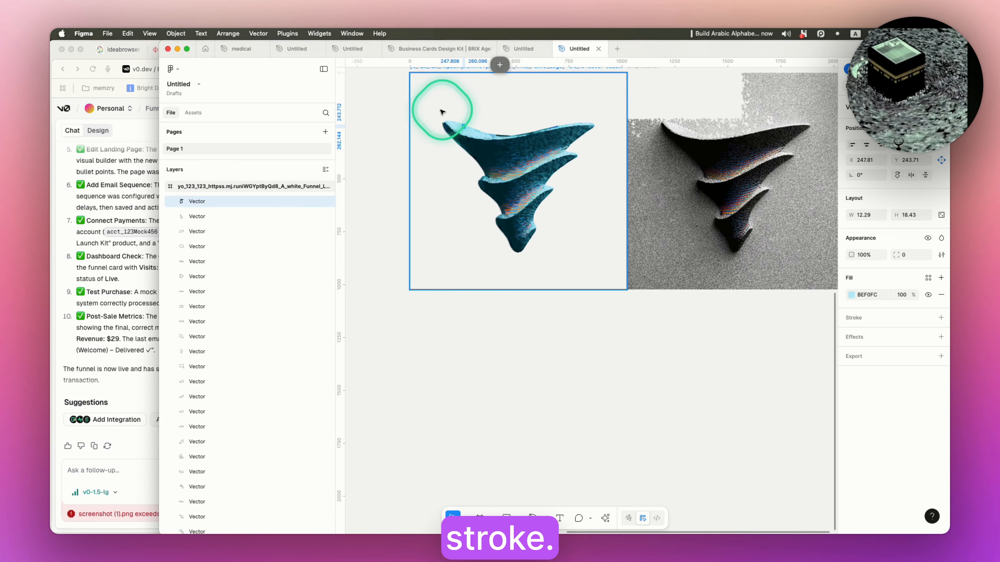
pyautogui.press('super+a')
pyautogui.press('super+g')
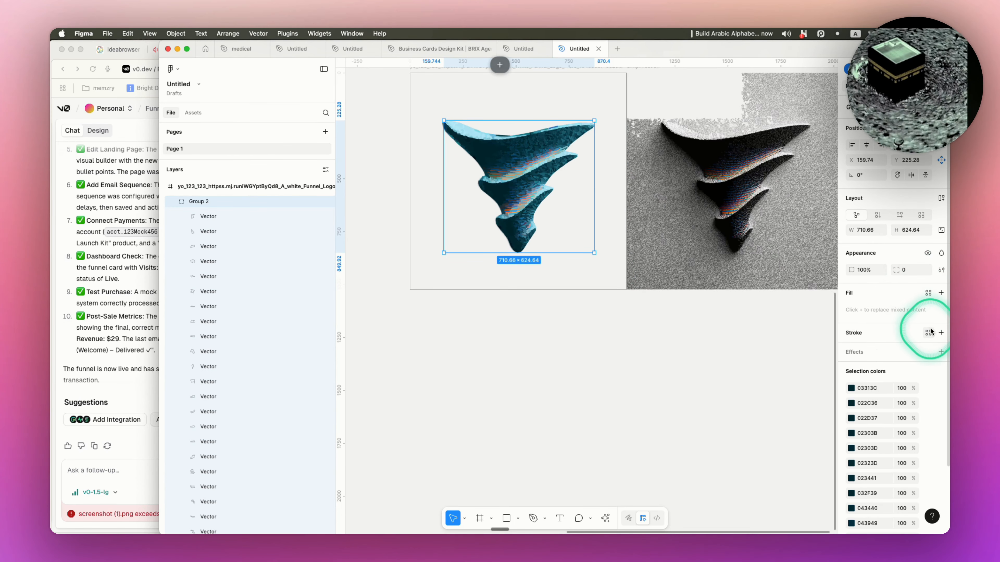
pyautogui.click(940, 333)
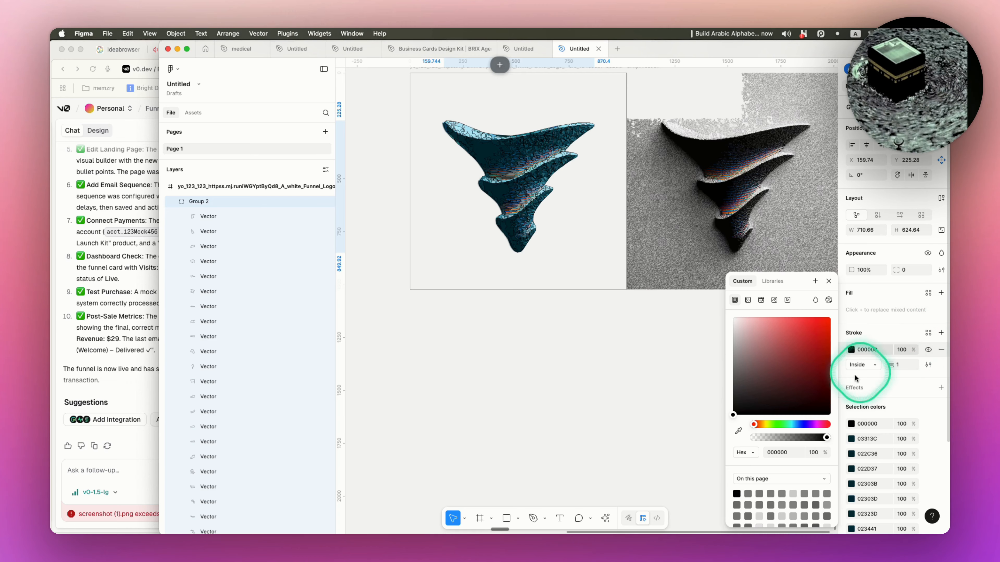
pyautogui.moveTo(890, 364); pyautogui.dragTo(885, 365)
# - Flatten the stroked vector group into a single shape and fill it with 000000
pyautogui.rightClick(529, 180)
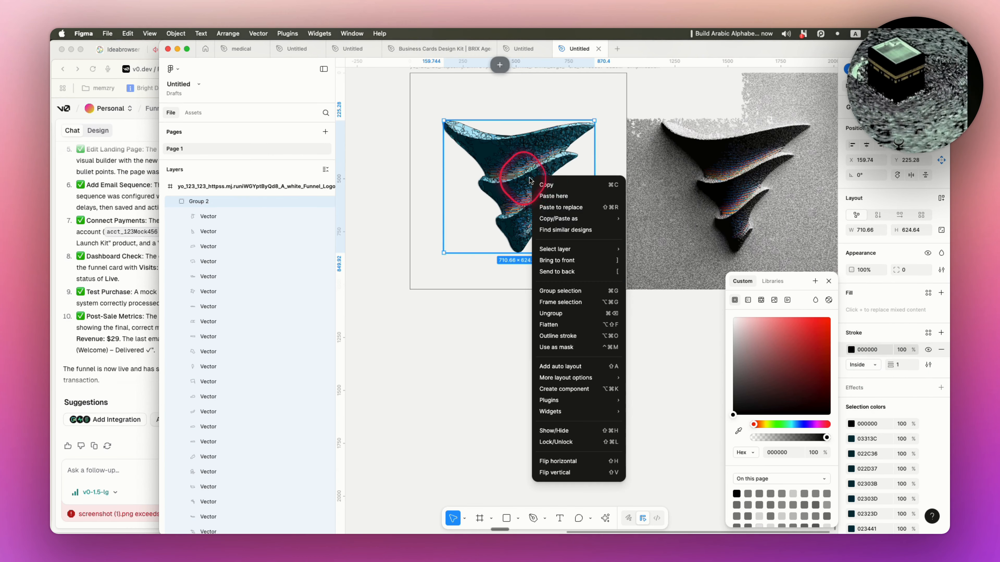
pyautogui.click(577, 325)
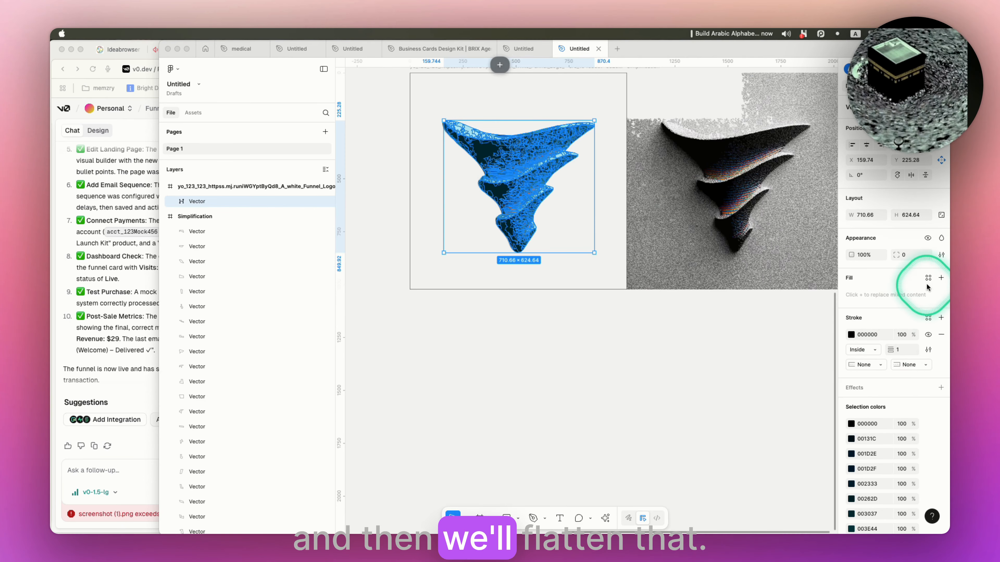
pyautogui.click(940, 278)
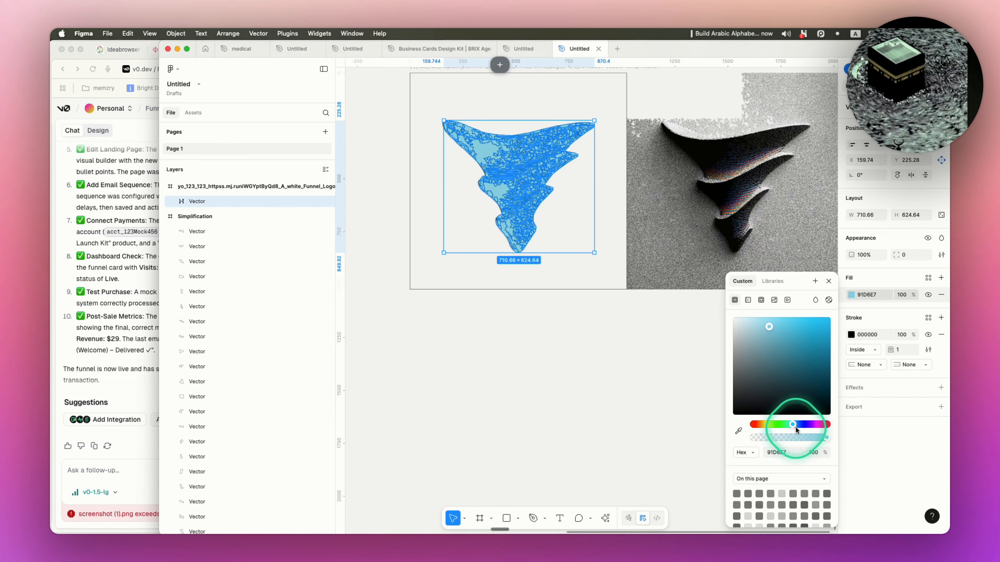
pyautogui.moveTo(771, 410); pyautogui.dragTo(701, 442)
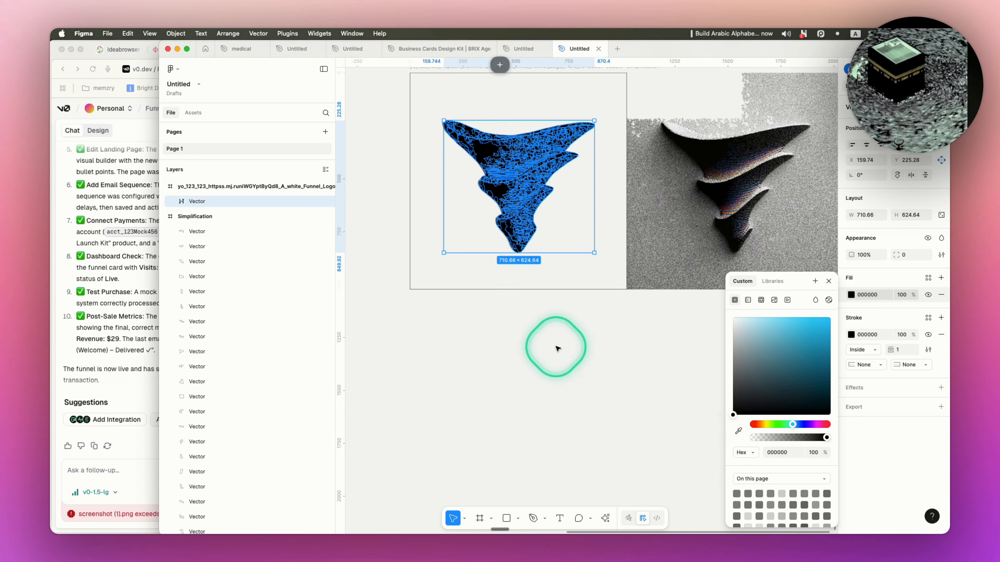
pyautogui.rightClick(528, 189)
pyautogui.click(564, 328)
pyautogui.rightClick(510, 174)
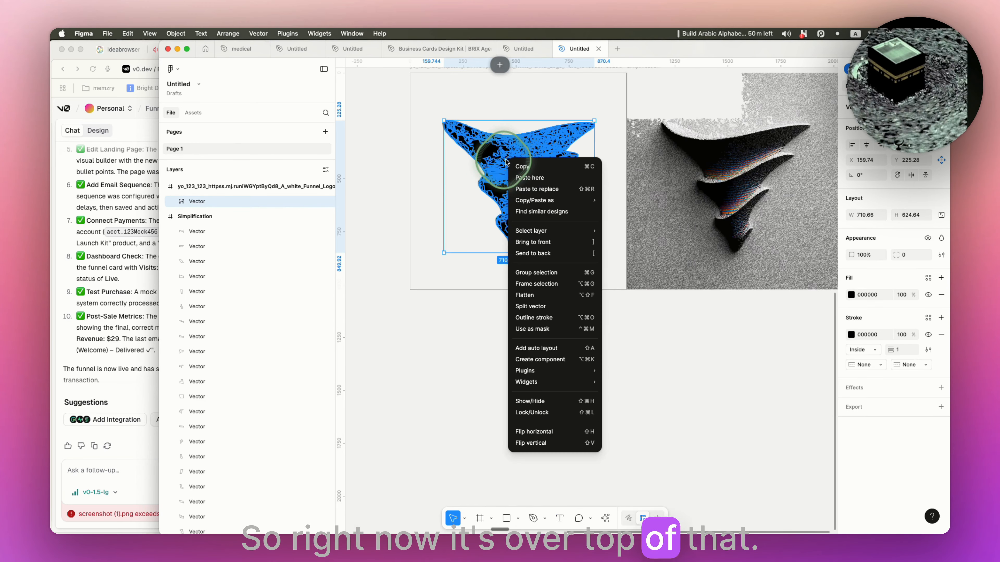
pyautogui.click(434, 218)
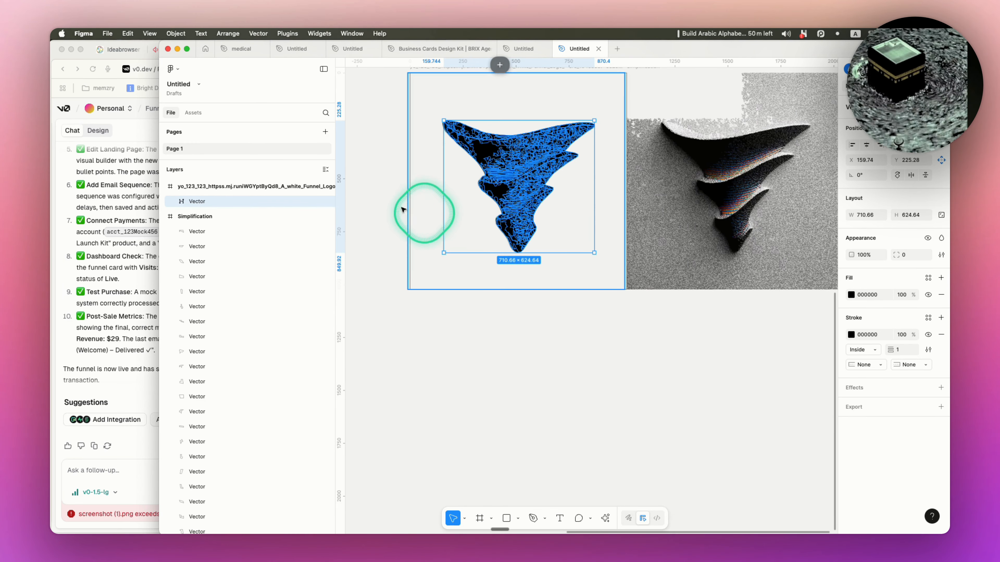
# - Try stroke weights on the flattened black vector and set its stroke weight to 10
pyautogui.moveTo(374, 196); pyautogui.dragTo(720, 220)
pyautogui.hscroll(4, 638, 205)
pyautogui.scroll(-3, 626, 193)
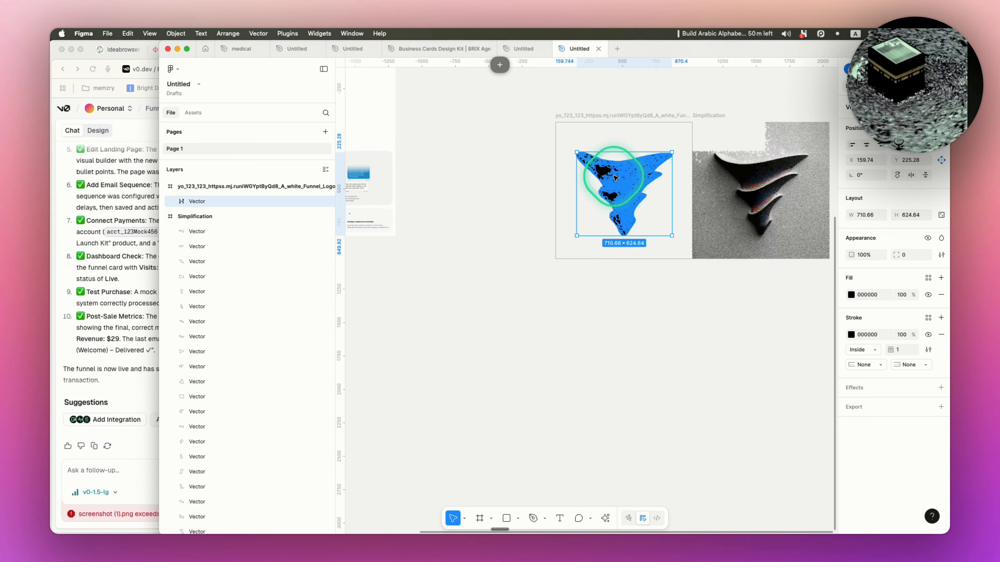
pyautogui.moveTo(614, 175)
pyautogui.mouseDown()
pyautogui.moveTo(607, 204)
pyautogui.moveTo(617, 178)
pyautogui.mouseUp()
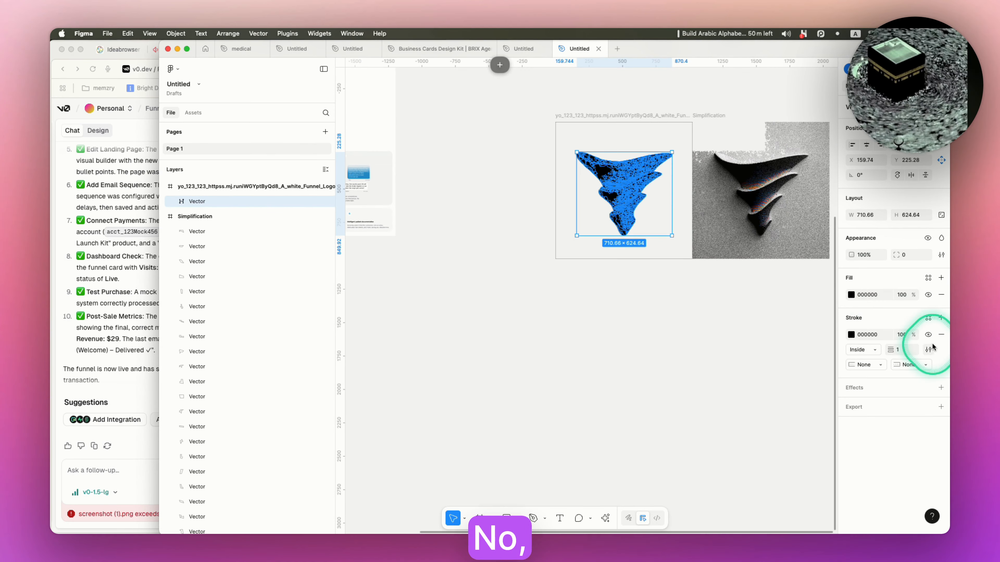
pyautogui.moveTo(891, 349); pyautogui.dragTo(931, 349)
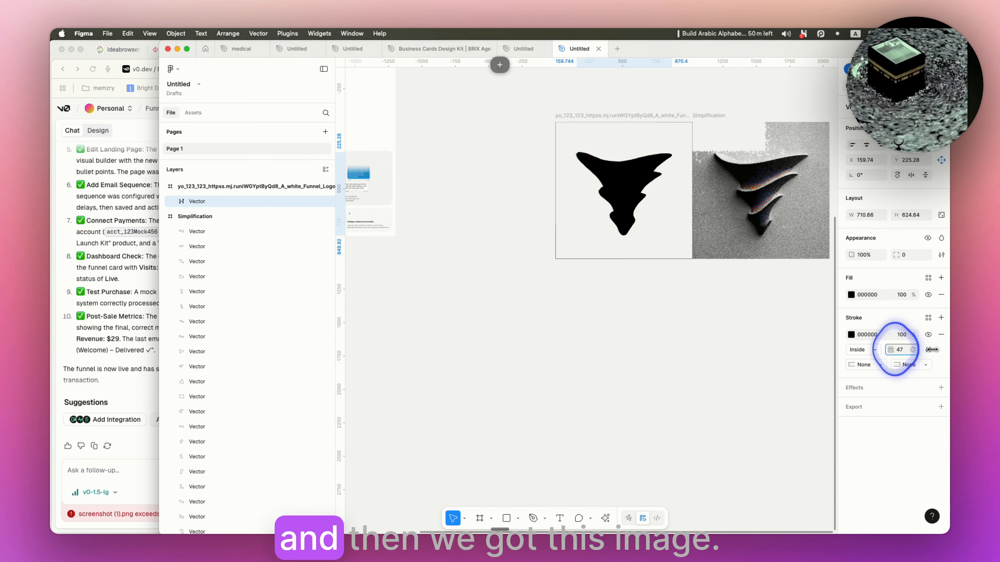
pyautogui.moveTo(850, 349); pyautogui.dragTo(848, 337)
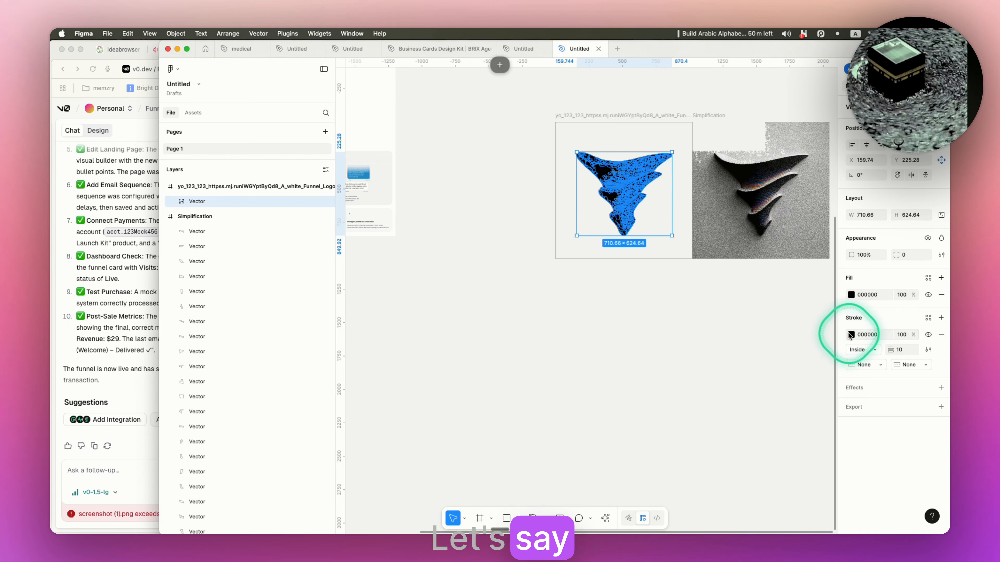
pyautogui.click(850, 335)
pyautogui.click(603, 168)
# - Delete the Simplification frame and move the original logo image into the traced logo frame
pyautogui.click(197, 219)
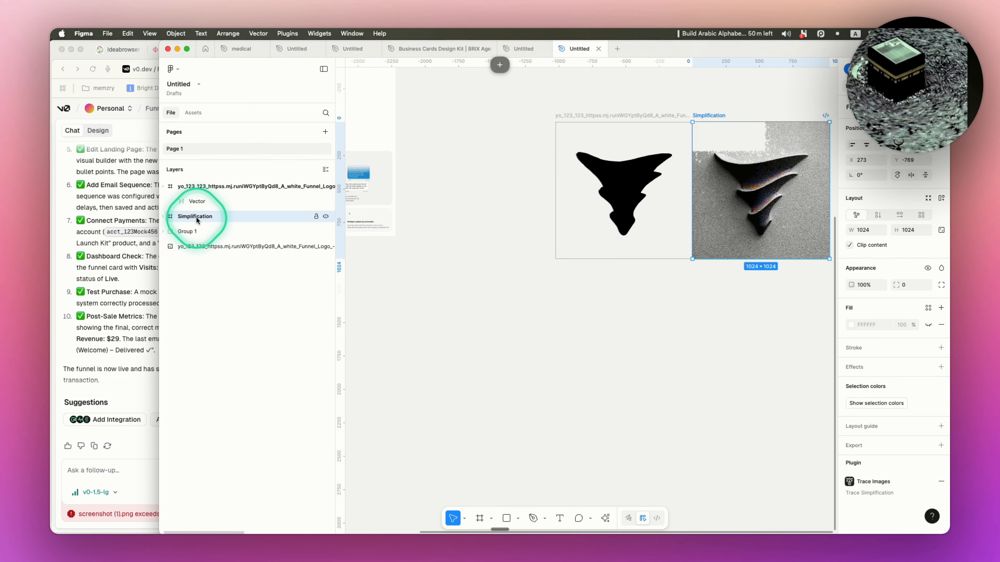
pyautogui.press('BackSpace')
pyautogui.click(206, 233)
pyautogui.moveTo(207, 232); pyautogui.dragTo(265, 200)
# - Try masking the black vector with the logo image, toggling the vector's visibility to check the mask
pyautogui.keyDown('shift'); pyautogui.click(219, 203); pyautogui.keyUp('shift')
pyautogui.click(898, 107)
pyautogui.press('super+z')
pyautogui.click(262, 202)
pyautogui.press('super+shift+h')
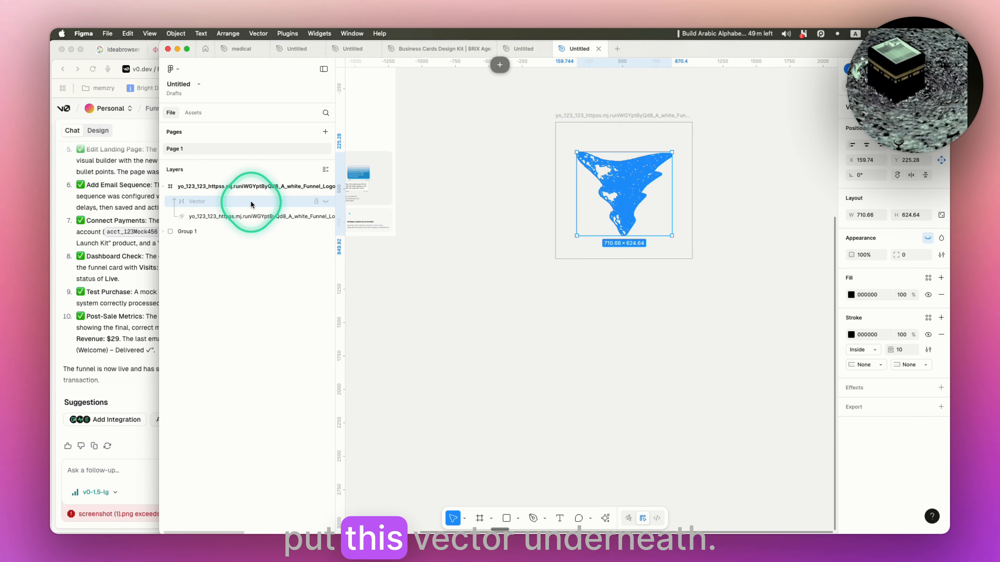
pyautogui.press('super+shift+h')
# - Move the black vector beneath the logo image and undo the masking attempt
pyautogui.moveTo(251, 204); pyautogui.dragTo(260, 226)
pyautogui.press('super+z')
pyautogui.press('super+z')
pyautogui.press('super+z')
pyautogui.press('super+z')
pyautogui.press('super+z')
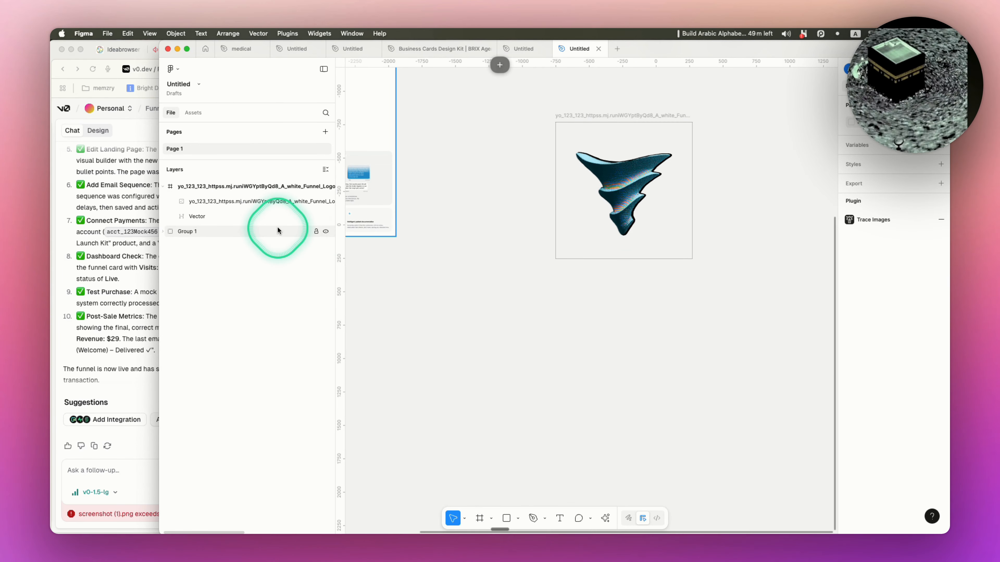
# - Mask the logo image with the vector beneath it
pyautogui.click(271, 216)
pyautogui.keyDown('shift'); pyautogui.click(266, 203); pyautogui.keyUp('shift')
pyautogui.press('ctrl+super+m')
pyautogui.click(767, 170)
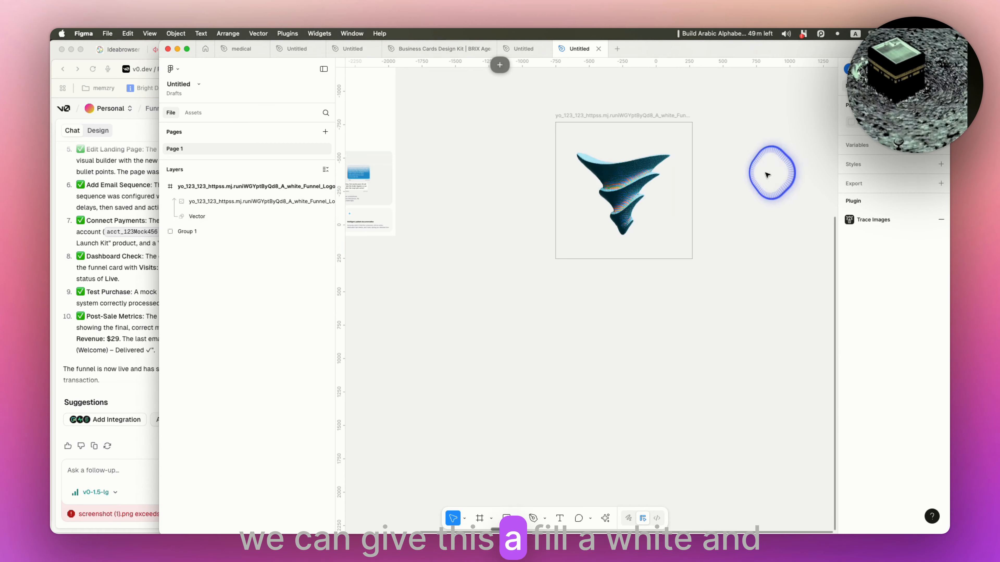
# - Set the mask vector's fill to FFFFFF and add a white fill at 20% opacity to the logo image
pyautogui.click(203, 216)
pyautogui.click(850, 332)
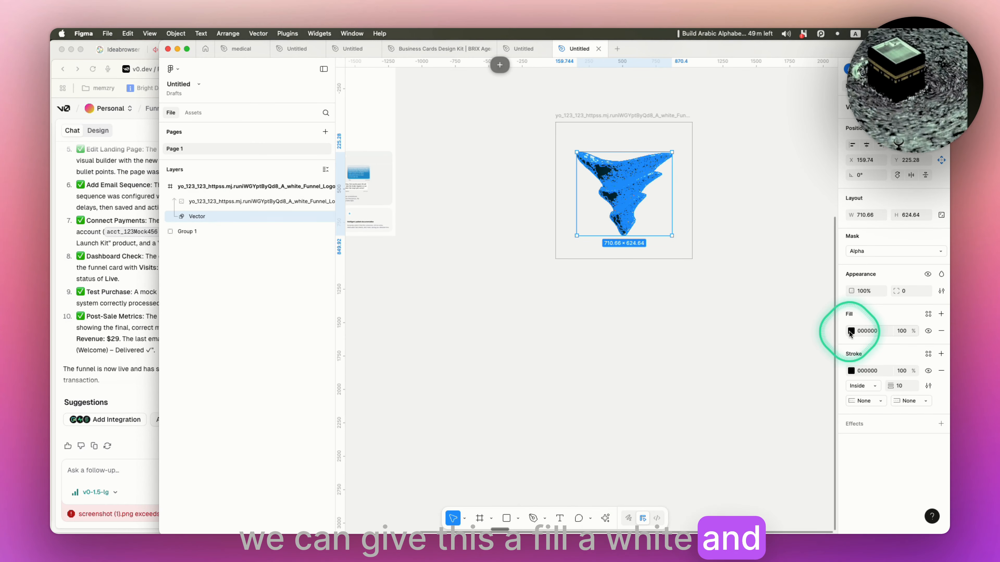
pyautogui.click(694, 308)
pyautogui.click(245, 202)
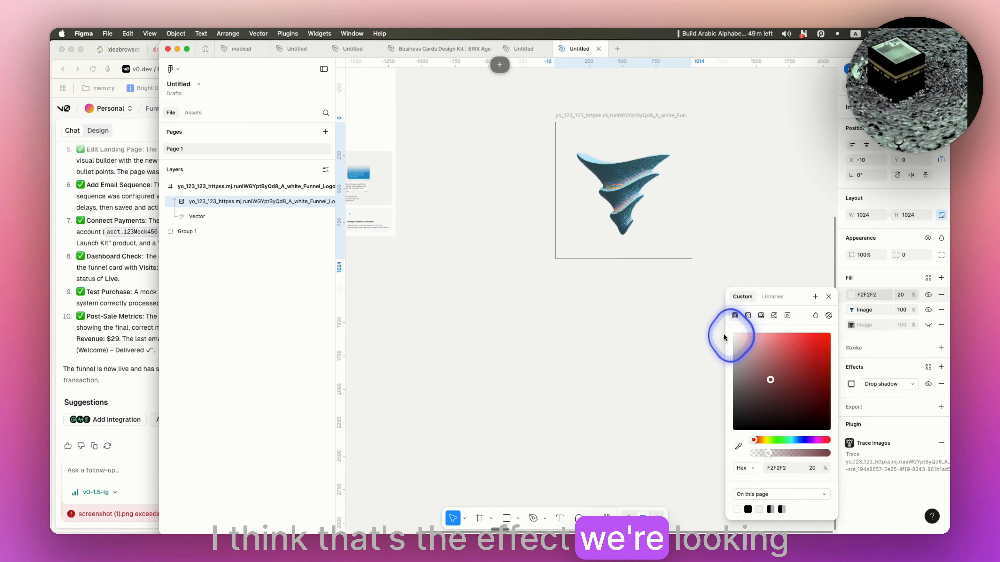
# - Enlarge the mask vector around the funnel logo to about 784 × 689
pyautogui.click(594, 159)
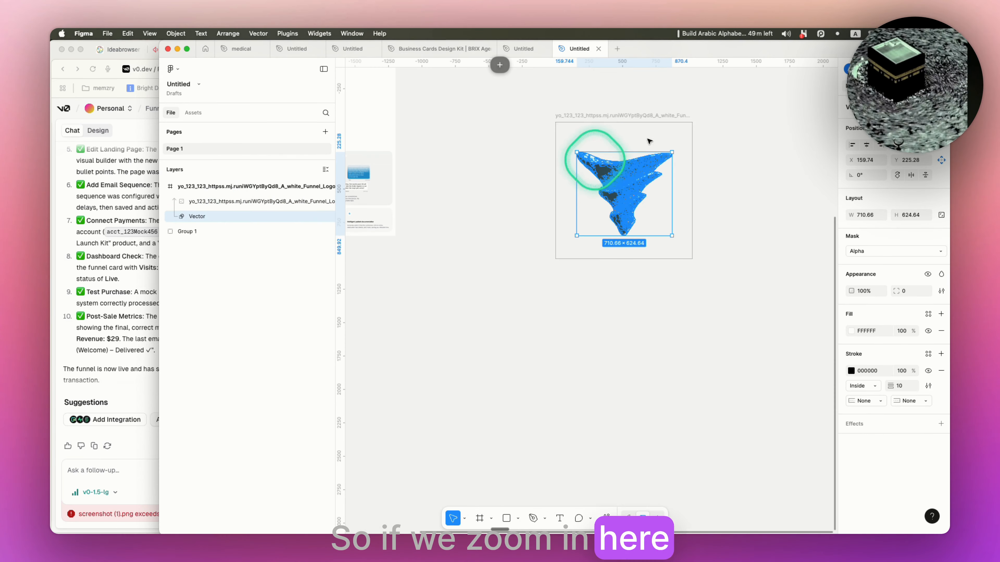
pyautogui.moveTo(655, 172)
pyautogui.mouseDown()
pyautogui.moveTo(645, 173)
pyautogui.moveTo(653, 176)
pyautogui.mouseUp()
pyautogui.click(714, 179)
pyautogui.scroll(4, 717, 181)
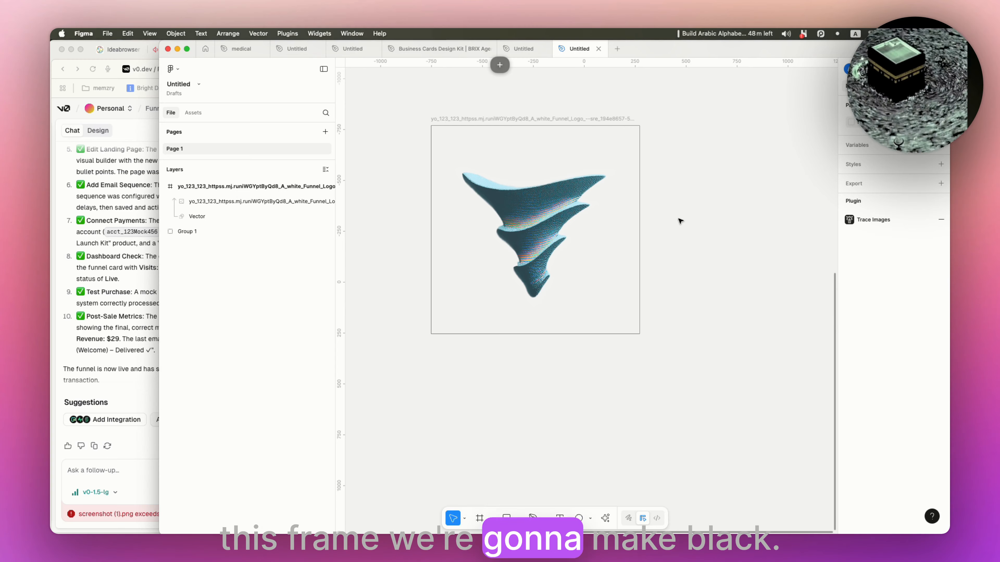
# - Fill the logo frame with black (000000)
pyautogui.press('f')
pyautogui.moveTo(431, 126); pyautogui.dragTo(639, 334)
pyautogui.press('super+z')
pyautogui.press('super+z')
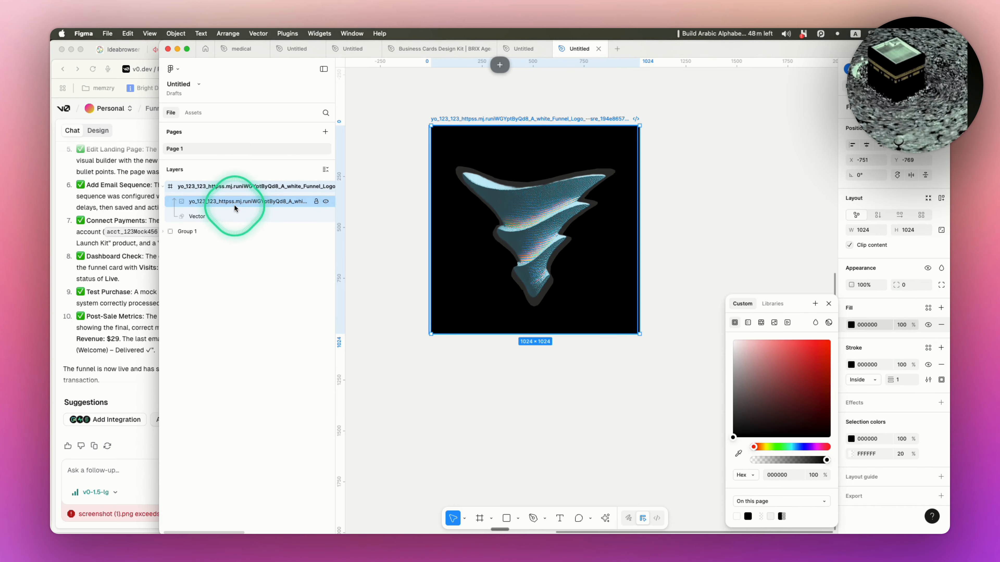
# - Check the masked image's fill settings and set the mask vector's stroke color to FFFFFF
pyautogui.click(235, 206)
pyautogui.click(232, 215)
pyautogui.click(224, 202)
pyautogui.moveTo(909, 295)
pyautogui.mouseDown()
pyautogui.moveTo(256, 299)
pyautogui.moveTo(914, 294)
pyautogui.mouseUp()
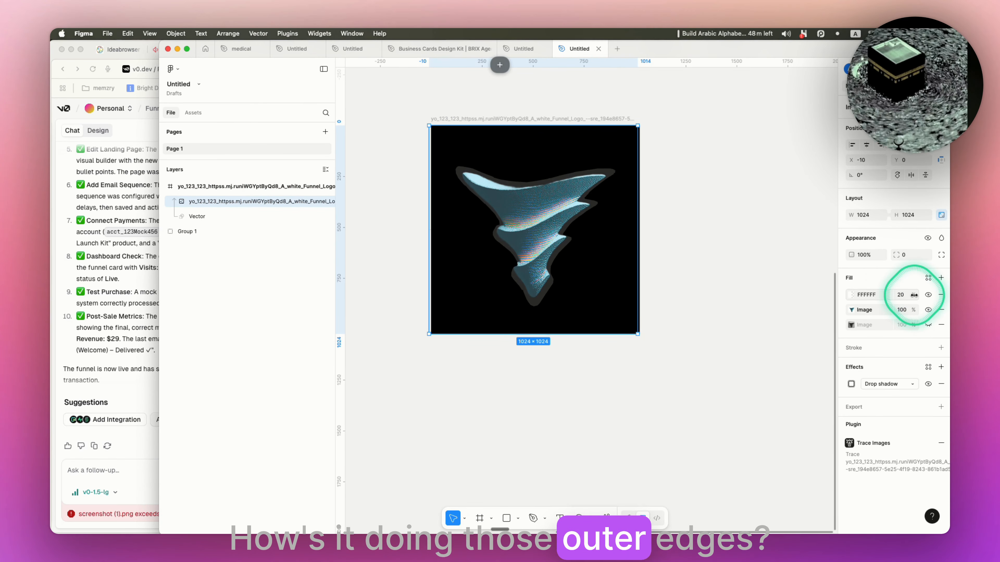
pyautogui.click(236, 216)
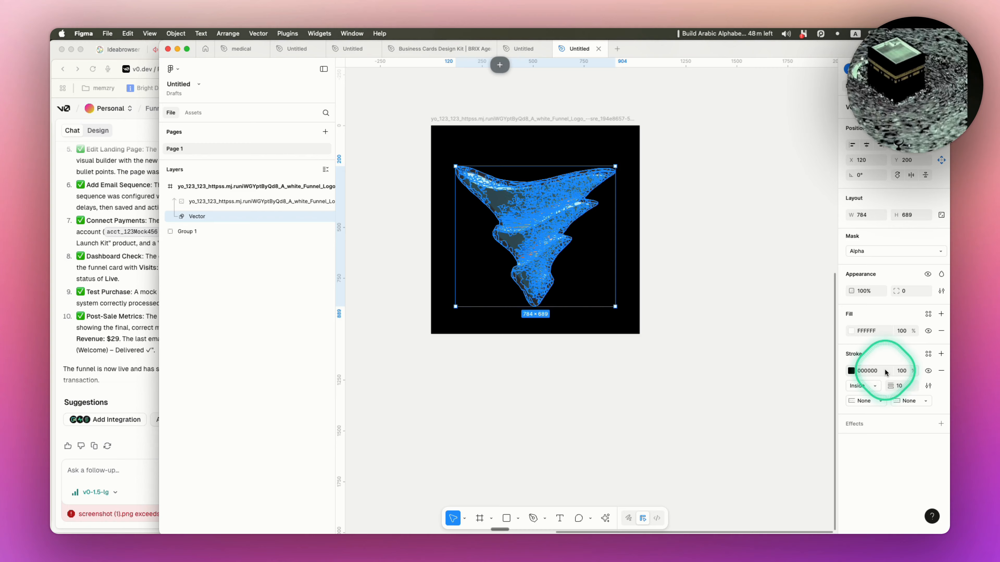
pyautogui.click(851, 372)
pyautogui.moveTo(763, 384); pyautogui.dragTo(704, 311)
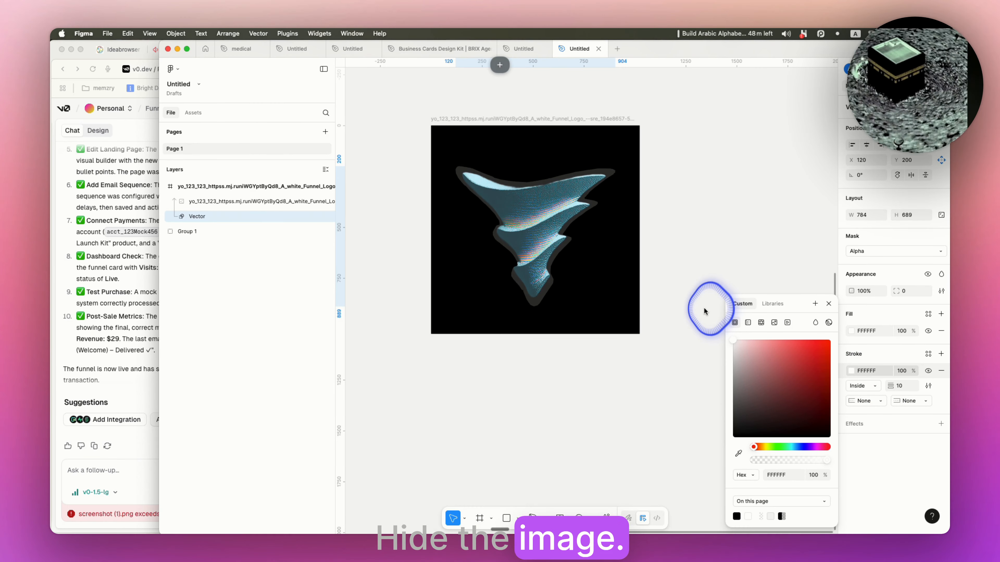
# - Toggle the logo layer's image fills to compare them, and set its white fill's opacity to 100%
pyautogui.click(204, 201)
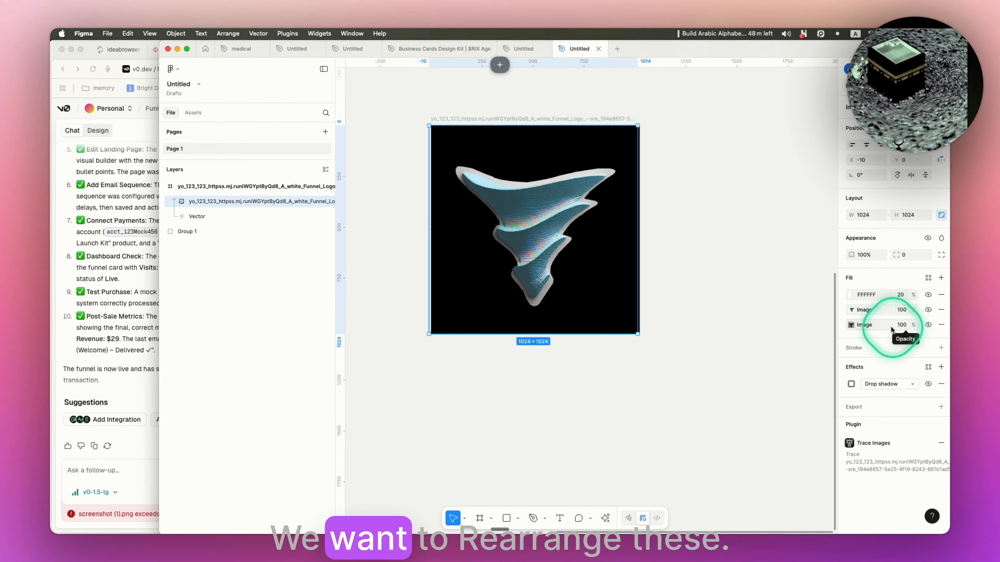
pyautogui.click(927, 324)
pyautogui.click(928, 310)
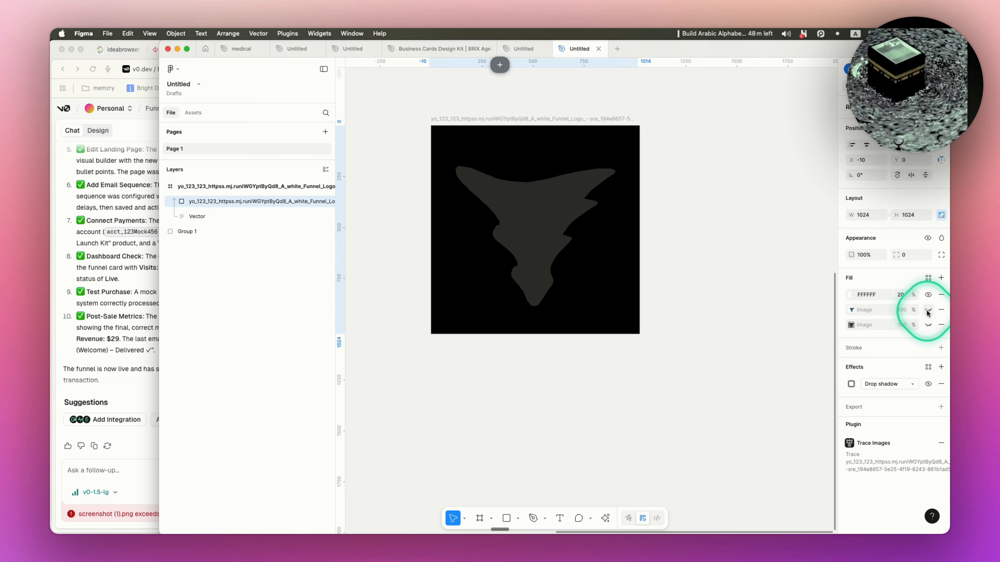
pyautogui.click(928, 309)
pyautogui.moveTo(913, 294); pyautogui.dragTo(294, 302)
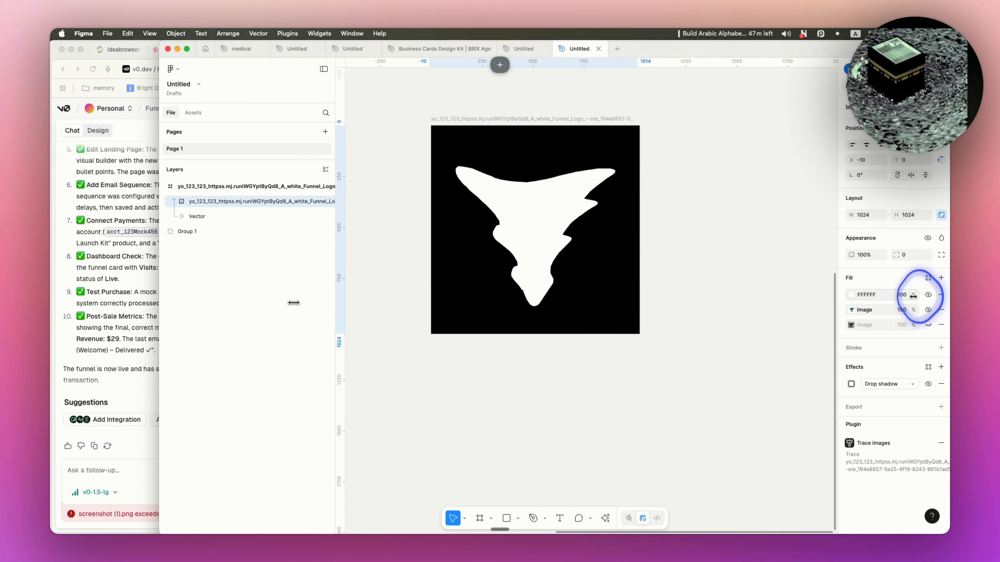
pyautogui.click(928, 278)
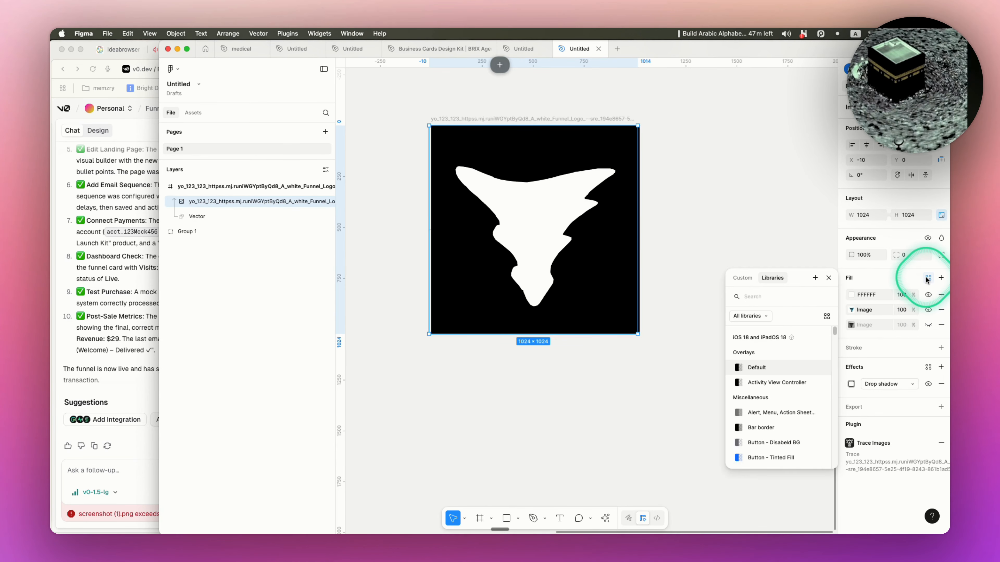
pyautogui.moveTo(259, 202); pyautogui.dragTo(262, 228)
pyautogui.press('super+z')
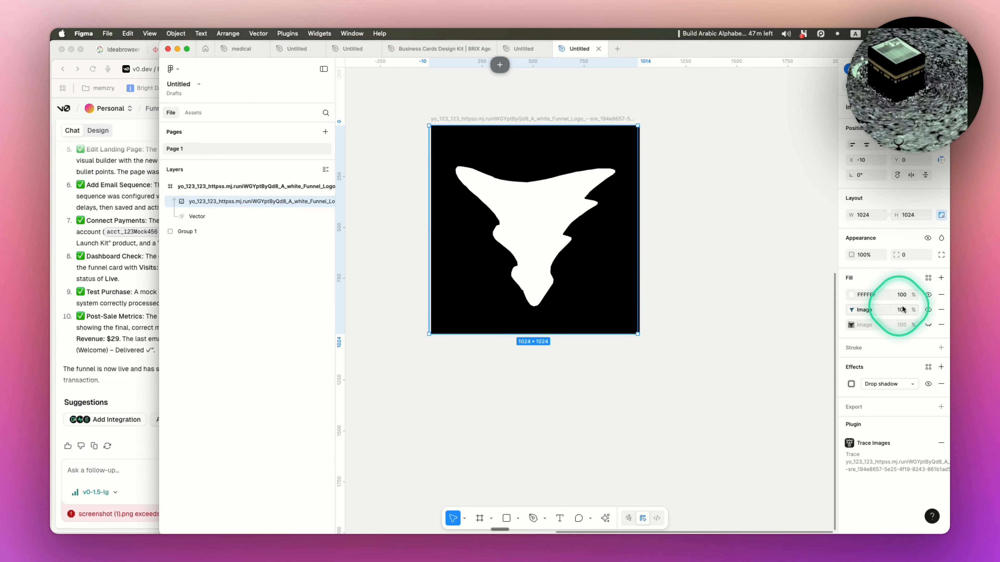
pyautogui.click(940, 279)
pyautogui.click(829, 297)
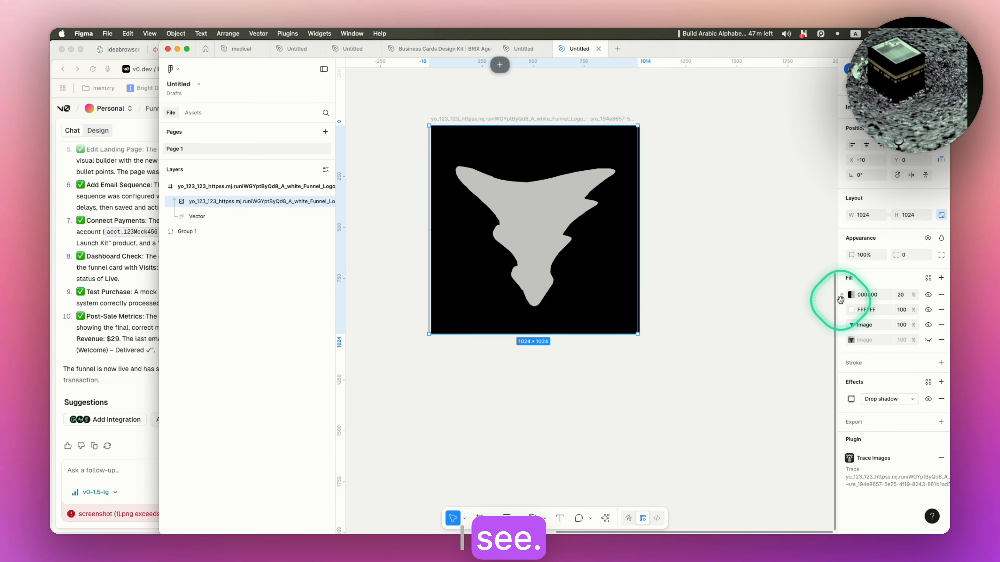
pyautogui.click(941, 295)
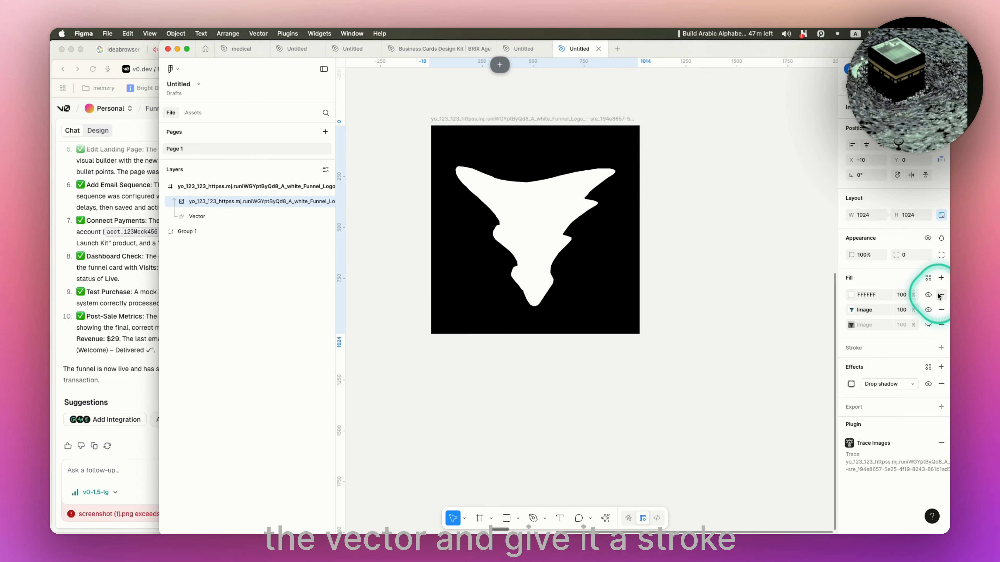
# - Toggle the funnel logo layer's white FFFFFF fill to compare it, and leave that fill hidden
pyautogui.click(928, 295)
pyautogui.click(928, 295)
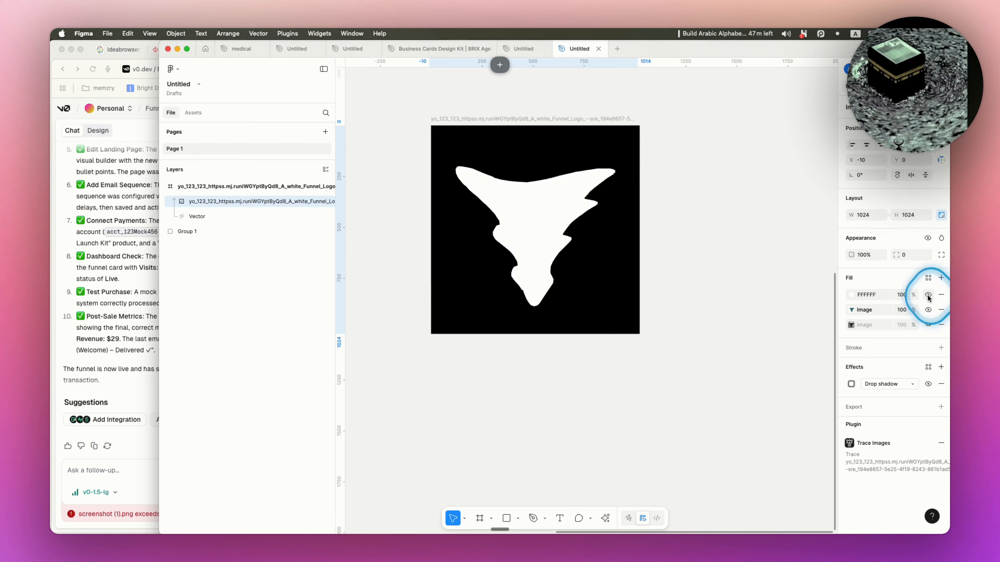
pyautogui.moveTo(902, 295); pyautogui.dragTo(872, 297)
pyautogui.click(928, 295)
# - Try an inside stroke weight of 80 on the mask vector and hide its white fill
pyautogui.click(197, 216)
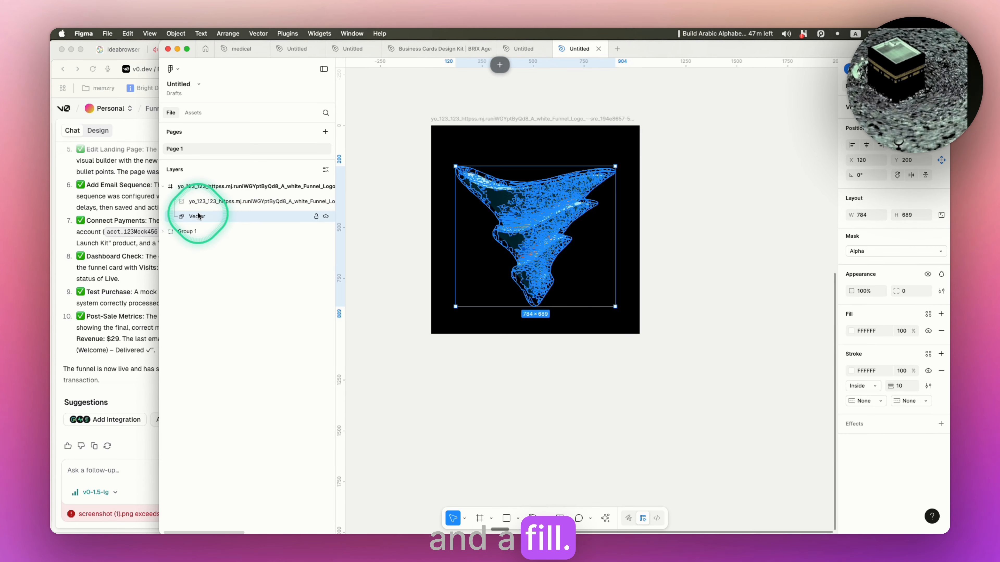
pyautogui.moveTo(891, 386)
pyautogui.mouseDown()
pyautogui.moveTo(904, 386)
pyautogui.moveTo(893, 380)
pyautogui.mouseUp()
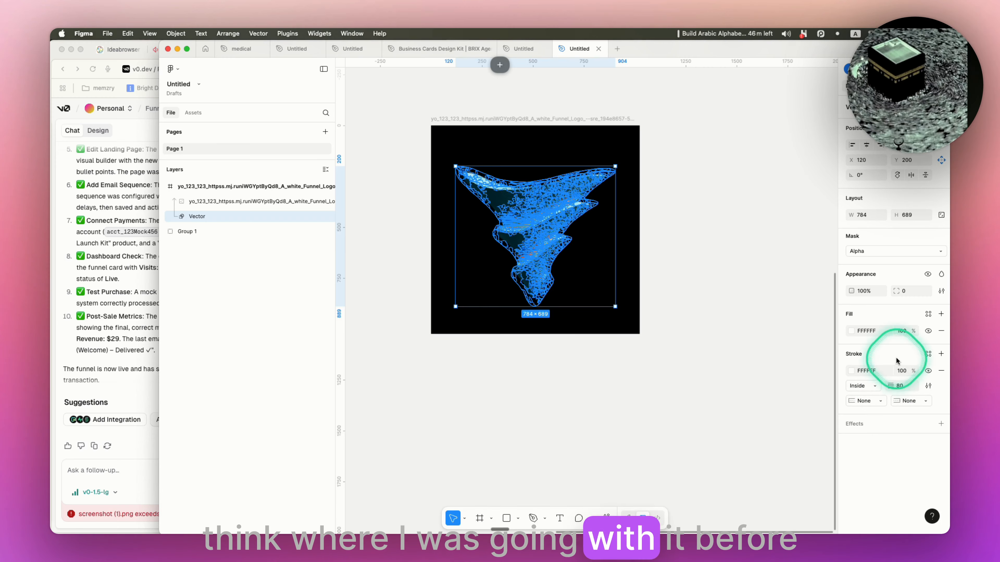
pyautogui.press('super+z')
pyautogui.moveTo(917, 297)
pyautogui.mouseDown()
pyautogui.moveTo(862, 300)
pyautogui.moveTo(915, 295)
pyautogui.mouseUp()
pyautogui.click(219, 216)
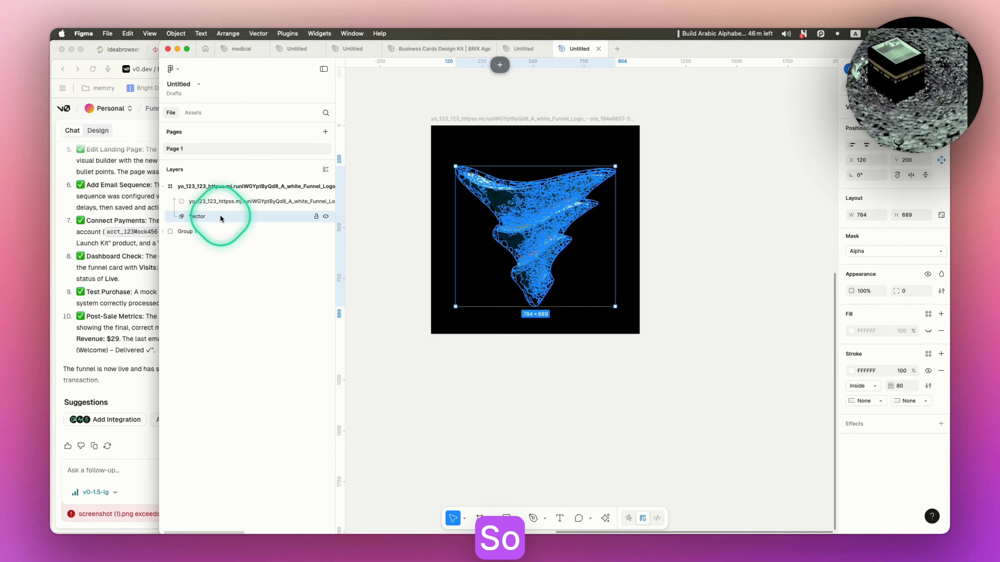
# - Undo the fill, frame color, resizing and masking edits, back to the unmasked funnel vector with its black 10-weight stroke
pyautogui.press('super+z')
pyautogui.press('super+z')
pyautogui.press('super+z')
pyautogui.press('super+z')
pyautogui.press('super+z')
pyautogui.press('super+z')
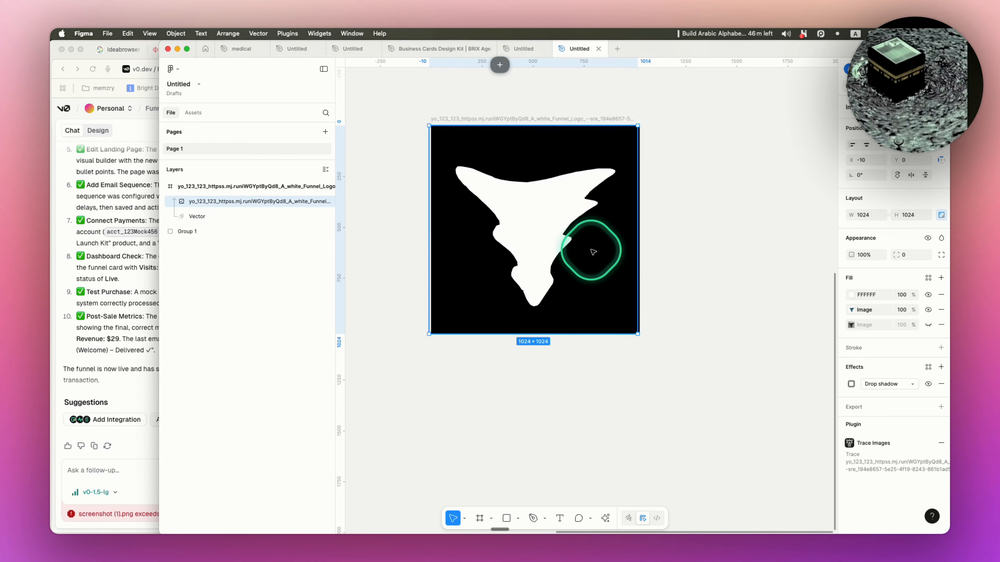
pyautogui.press('super+z')
pyautogui.press('super+z')
pyautogui.press('super+z')
pyautogui.press('super+z')
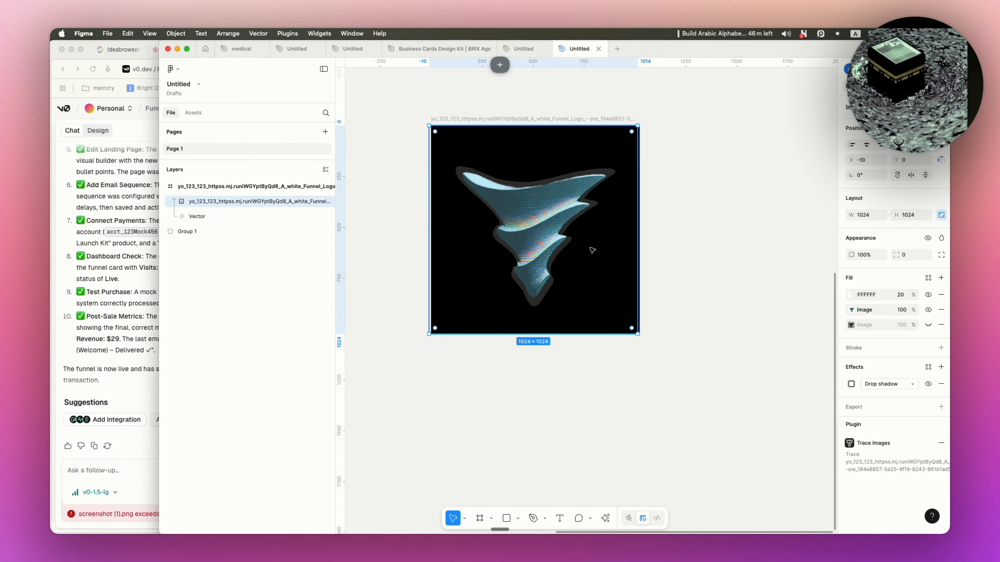
pyautogui.press('super+z')
pyautogui.press('super+z')
pyautogui.press('super+z')
pyautogui.press('super+z')
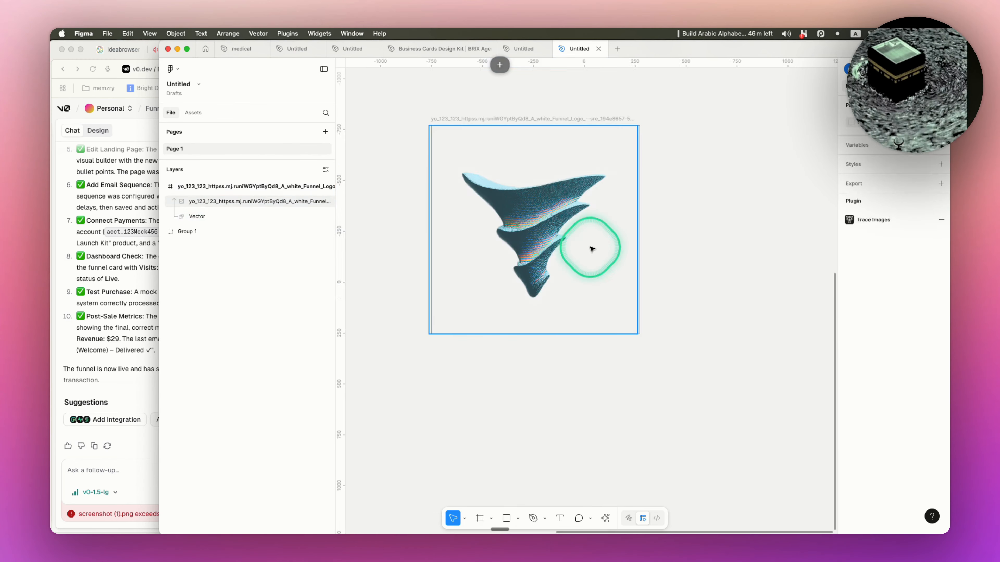
pyautogui.press('super+z')
pyautogui.press('super+z')
pyautogui.press('super+z')
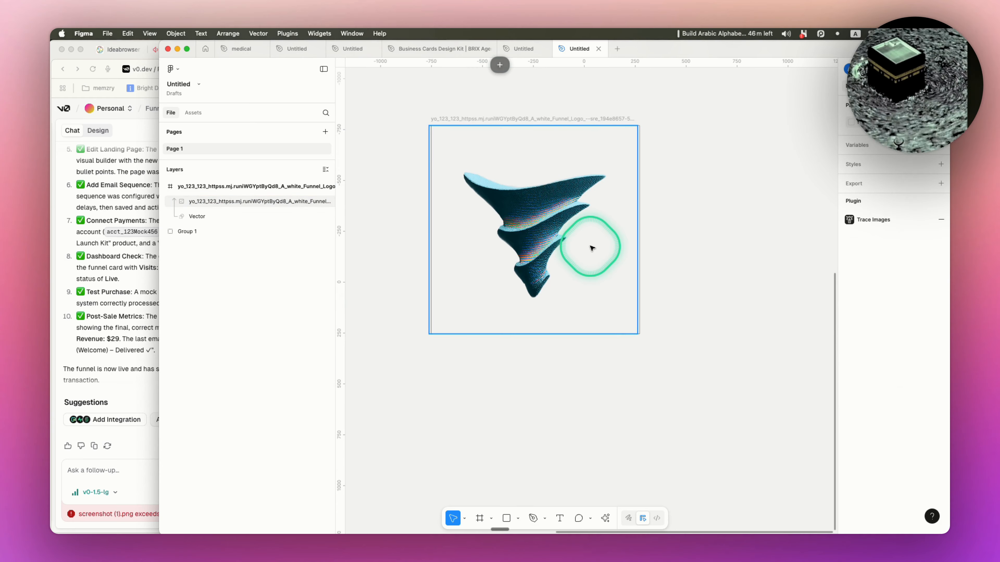
pyautogui.press('super+z')
pyautogui.press('super+z')
pyautogui.press('super+z')
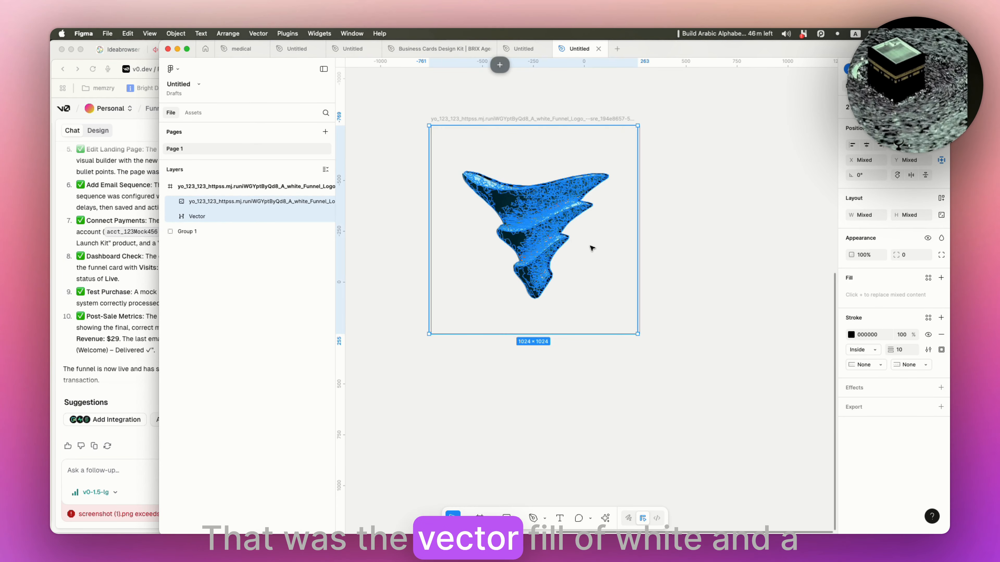
pyautogui.press('super+z')
pyautogui.press('super+z')
pyautogui.press('super+z')
pyautogui.press('super+z')
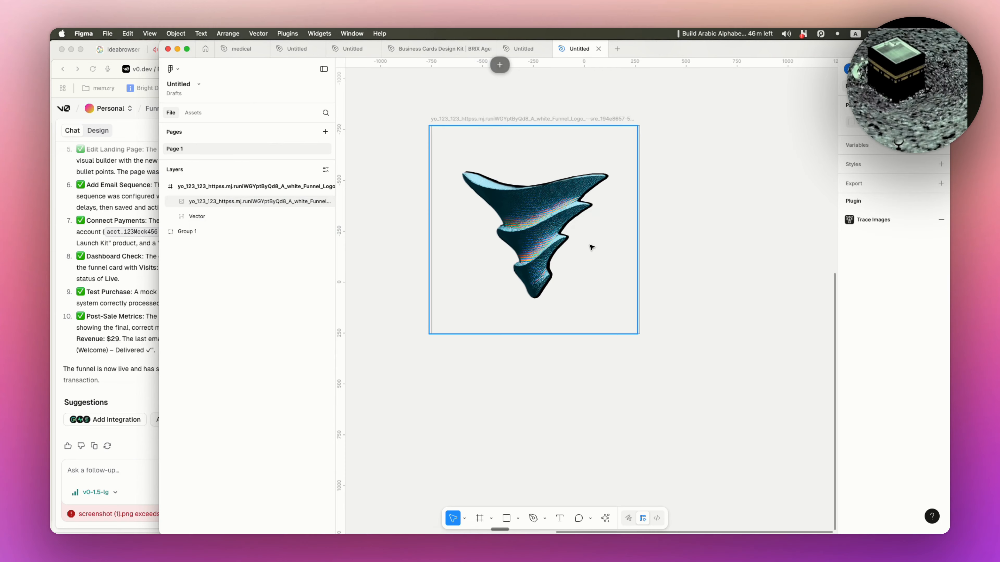
pyautogui.press('super+z')
# - Keep the funnel vector's fill white (FFFFFF) and set its inside stroke to FFFFFF with a weight of 134
pyautogui.click(850, 294)
pyautogui.moveTo(787, 365); pyautogui.dragTo(691, 303)
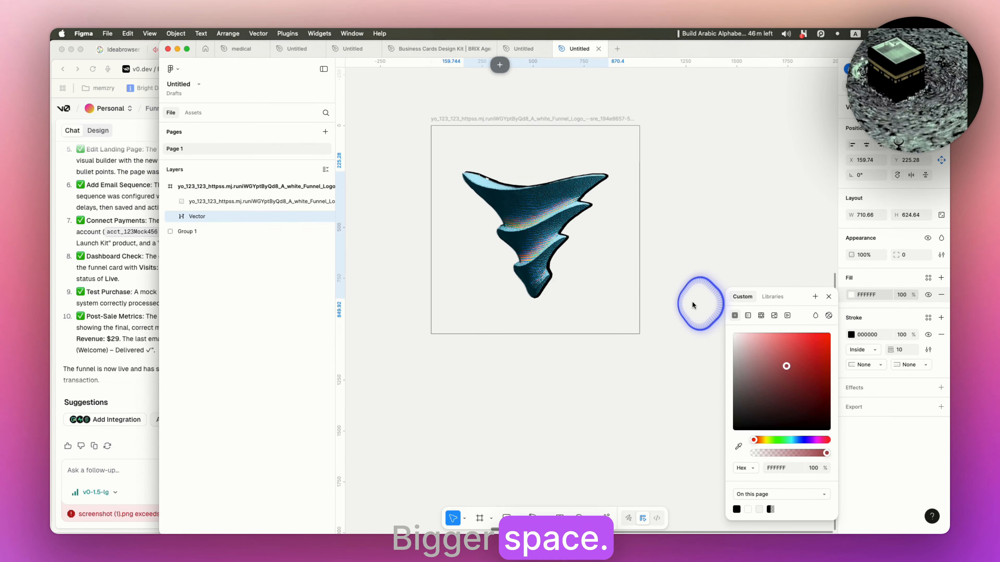
pyautogui.click(850, 334)
pyautogui.moveTo(809, 365); pyautogui.dragTo(673, 317)
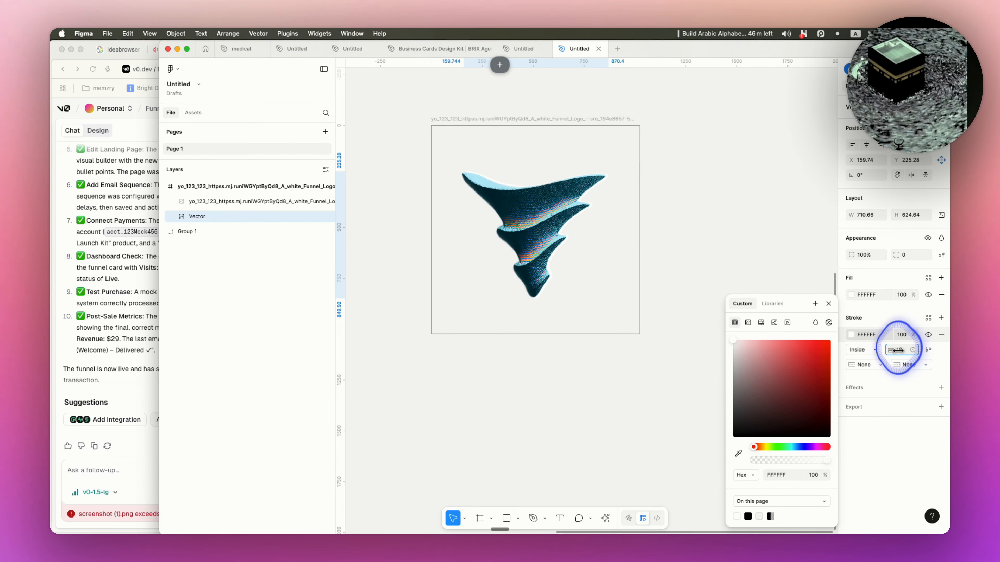
# - Enlarge the white vector to about 817 × 719 and center it around the funnel at about X 94, Y 193
pyautogui.moveTo(608, 298)
pyautogui.mouseDown()
pyautogui.moveTo(636, 322)
pyautogui.moveTo(615, 310)
pyautogui.mouseUp()
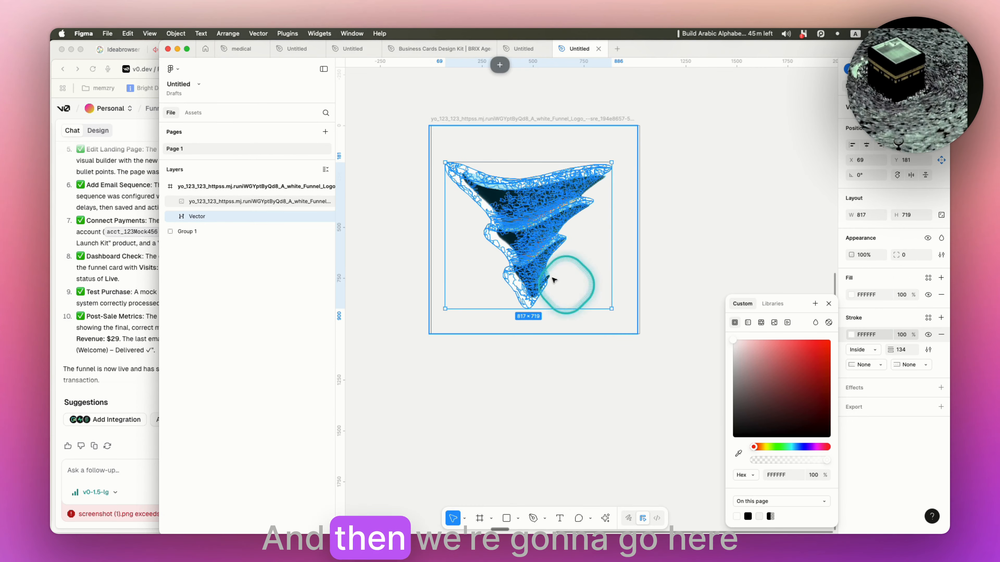
pyautogui.moveTo(538, 271); pyautogui.dragTo(532, 268)
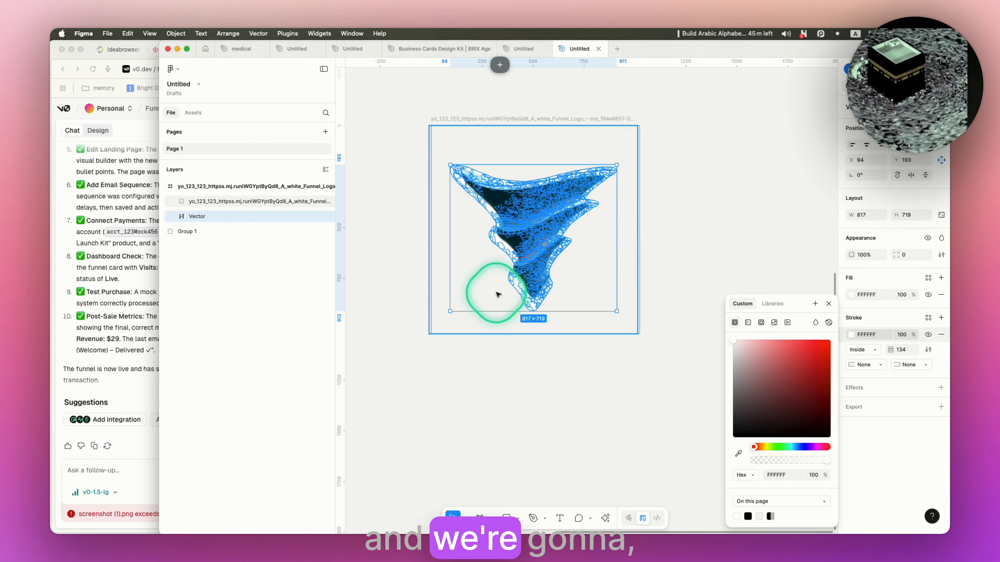
pyautogui.click(657, 238)
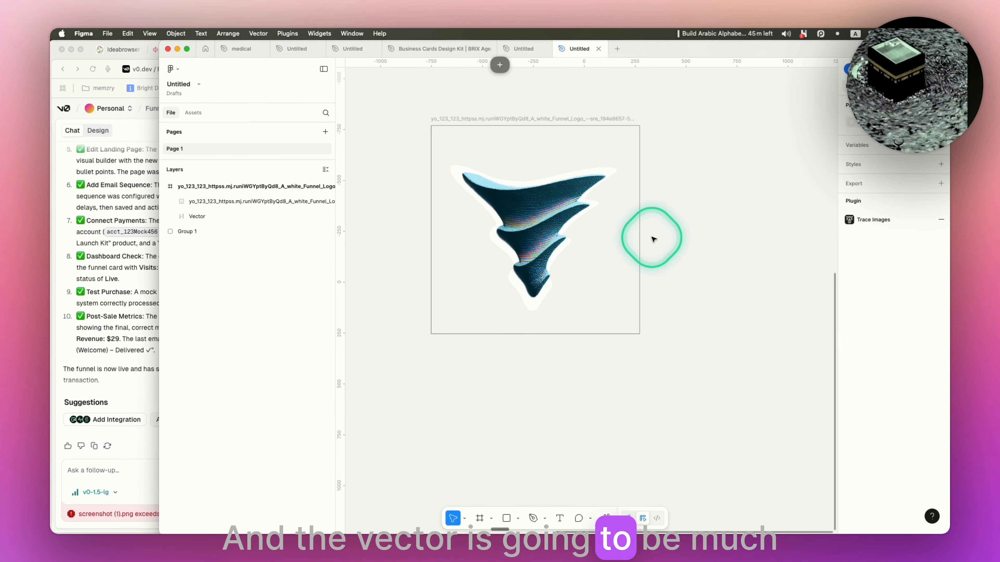
# - Fill the logo frame with the dark teal 022834 sampled from the funnel image
pyautogui.click(639, 239)
pyautogui.click(927, 325)
pyautogui.click(851, 325)
pyautogui.click(732, 367)
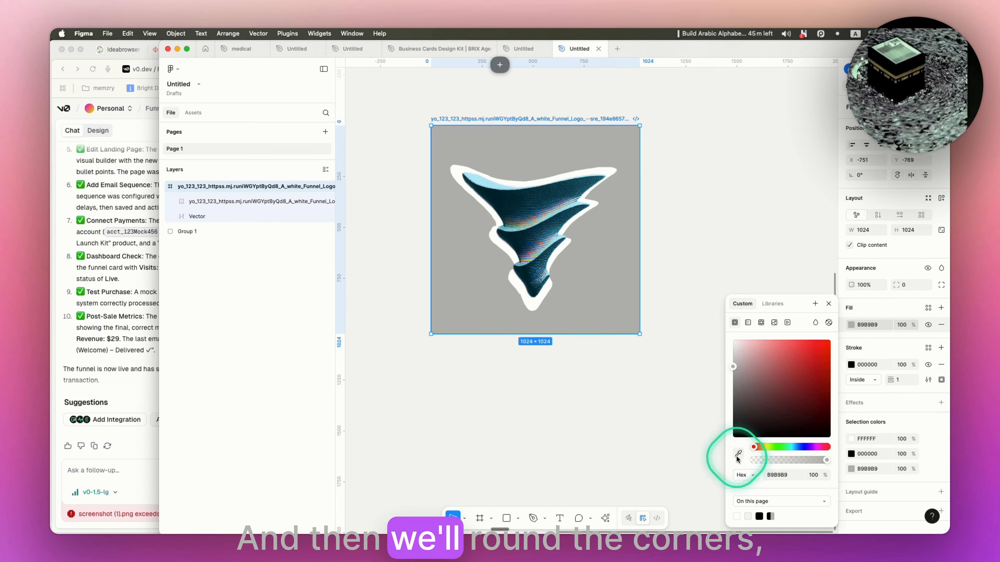
pyautogui.click(738, 454)
pyautogui.click(509, 204)
# - Shrink the white outline vector to about 743 × 654 and set its corner radius to 55
pyautogui.click(527, 264)
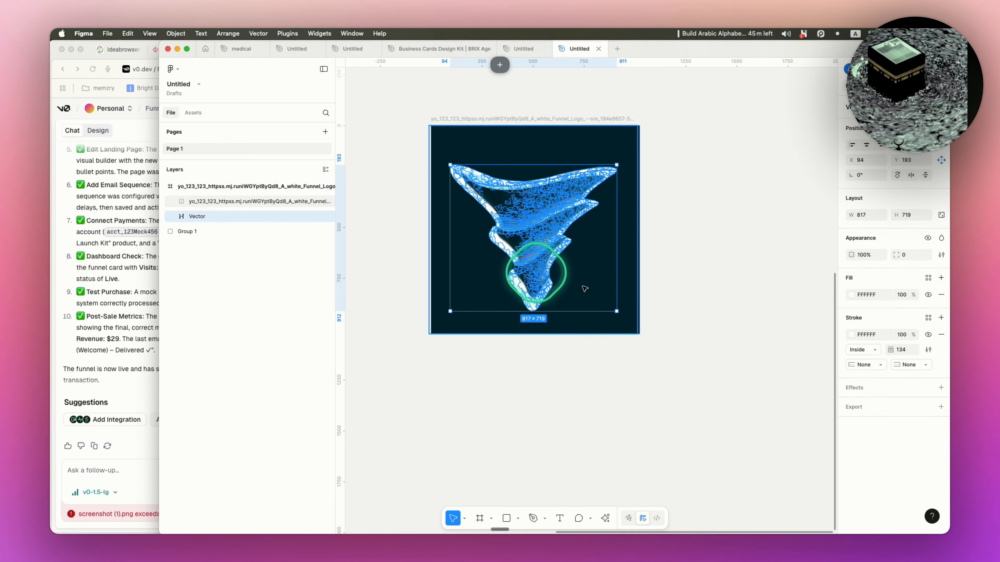
pyautogui.moveTo(615, 311)
pyautogui.mouseDown()
pyautogui.moveTo(527, 289)
pyautogui.moveTo(608, 301)
pyautogui.mouseUp()
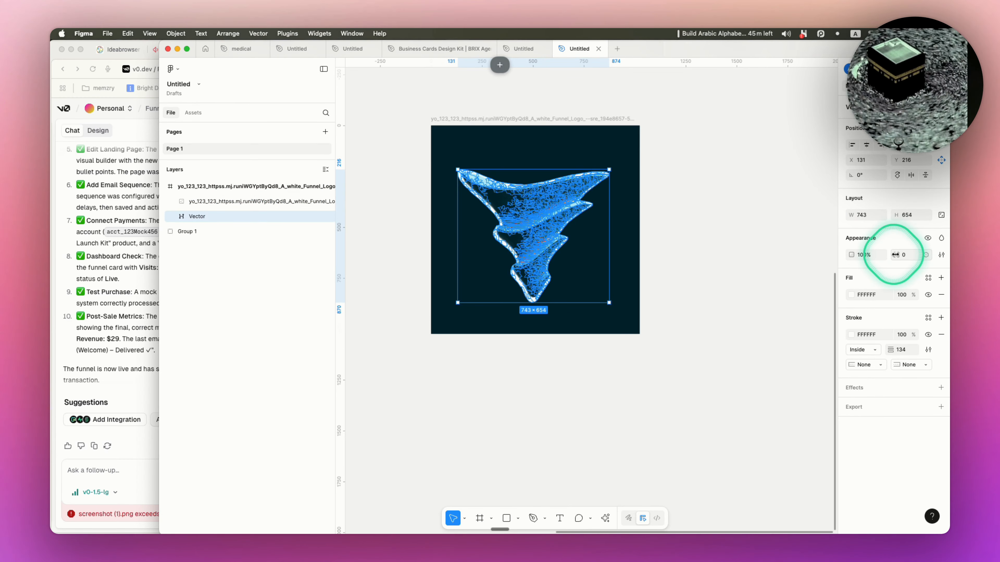
pyautogui.moveTo(896, 255); pyautogui.dragTo(902, 254)
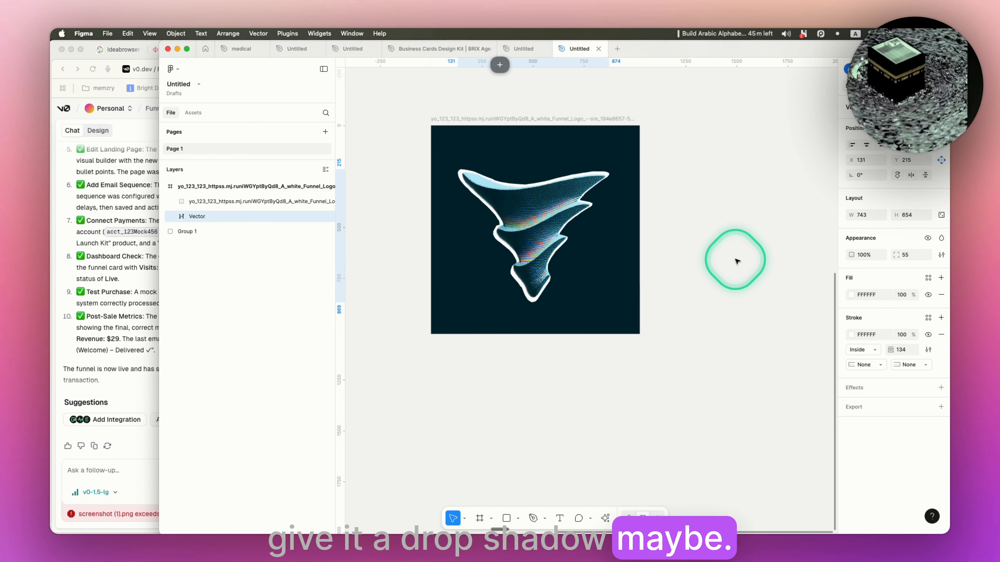
# - Nudge the outline vector to X 137, Y 215 and add a white (FFFFFF) drop shadow offset X 21, Y 16
pyautogui.press('Right')
pyautogui.press('Up')
pyautogui.press('Right')
pyautogui.press('Right')
pyautogui.press('Down')
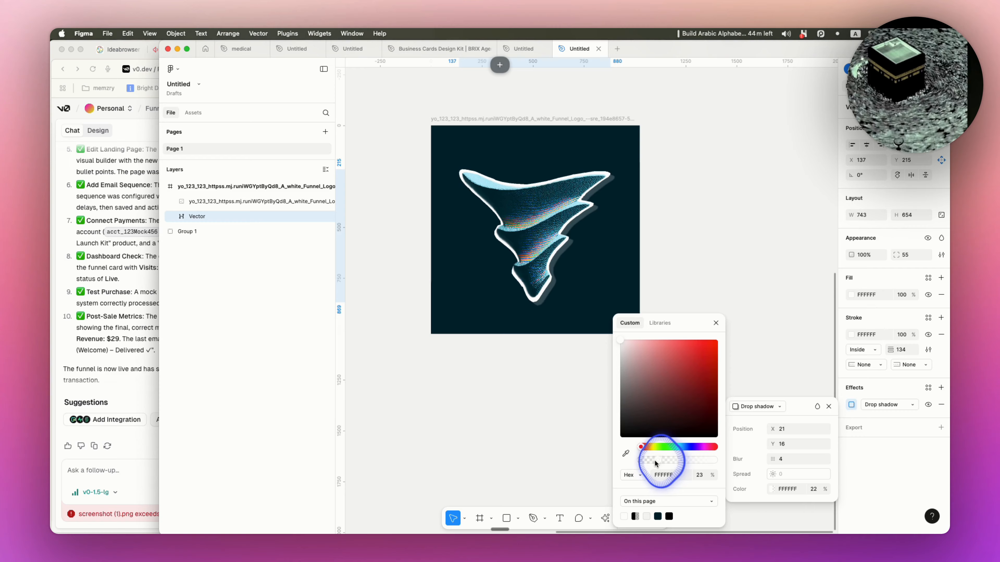
pyautogui.click(697, 283)
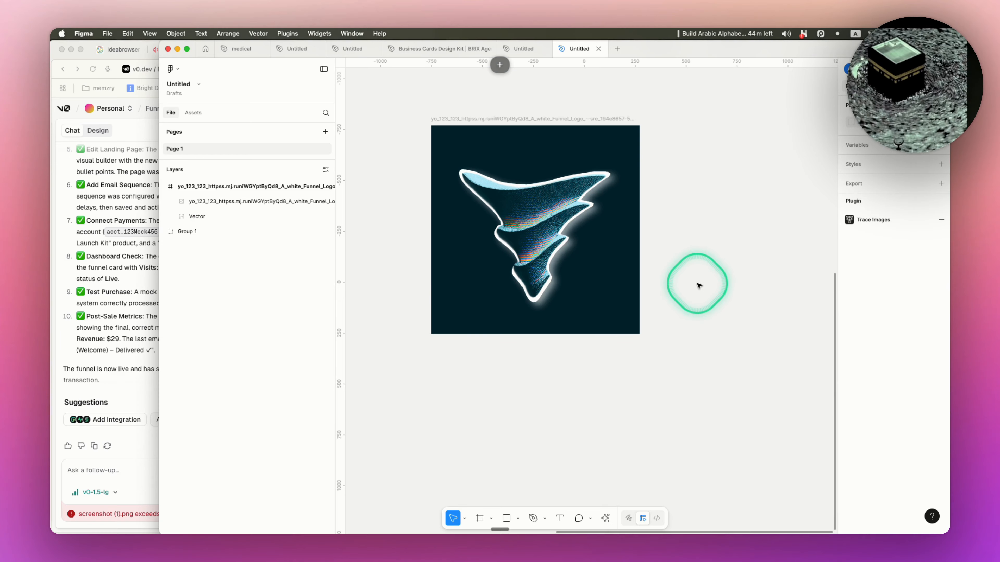
# - Group the finished funnel logo frame and export the group as a 1x PNG
pyautogui.hotkey('shift', '0')
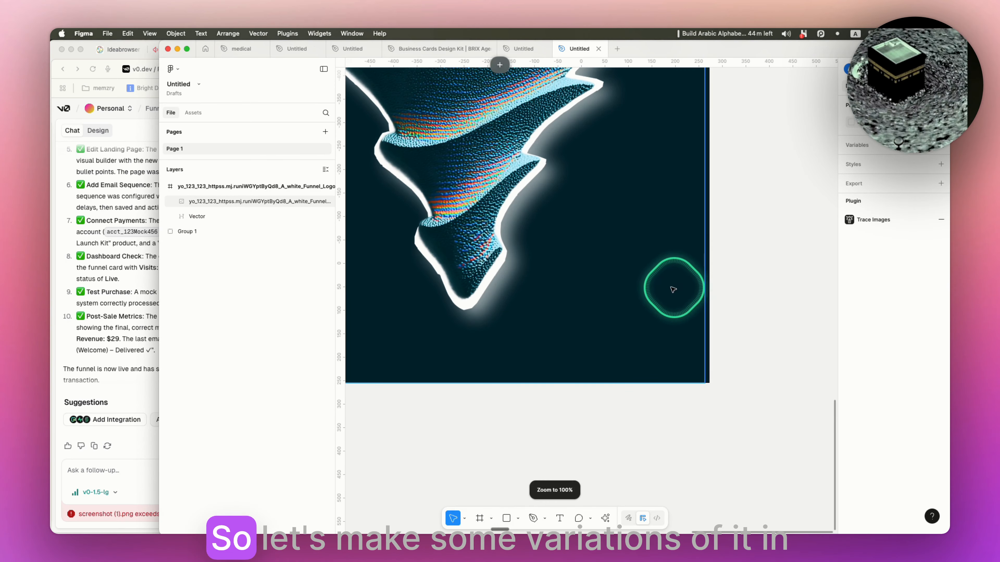
pyautogui.scroll(5, 674, 288)
pyautogui.scroll(-3, 460, 325)
pyautogui.scroll(-10, 460, 326)
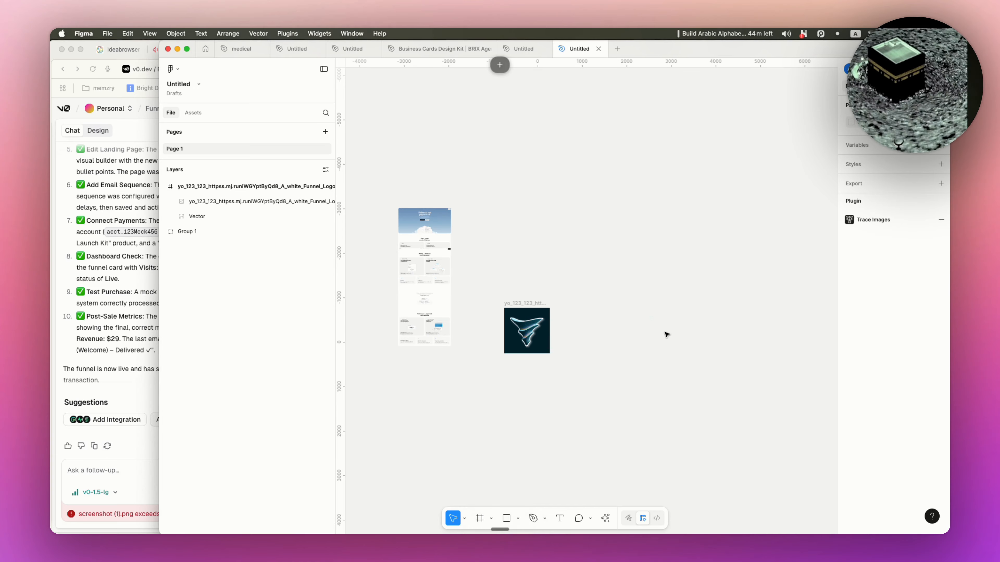
pyautogui.press('super')
pyautogui.scroll(5, 605, 351)
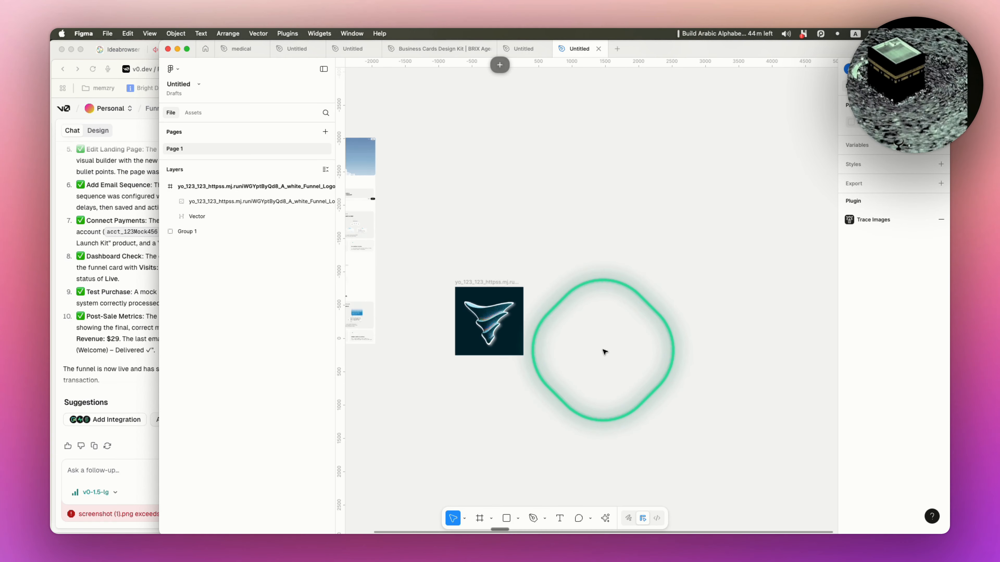
pyautogui.click(463, 301)
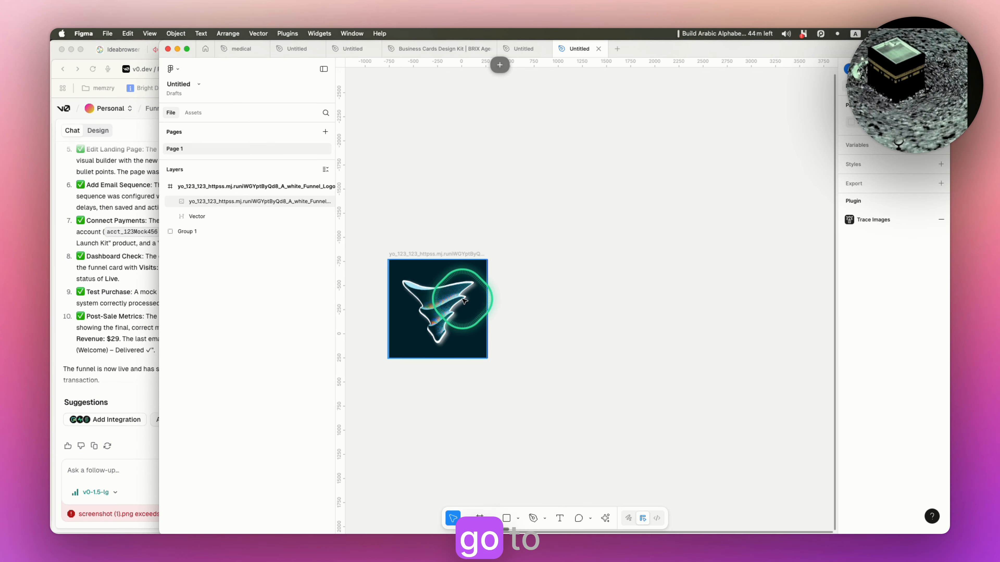
pyautogui.moveTo(495, 242); pyautogui.dragTo(379, 375)
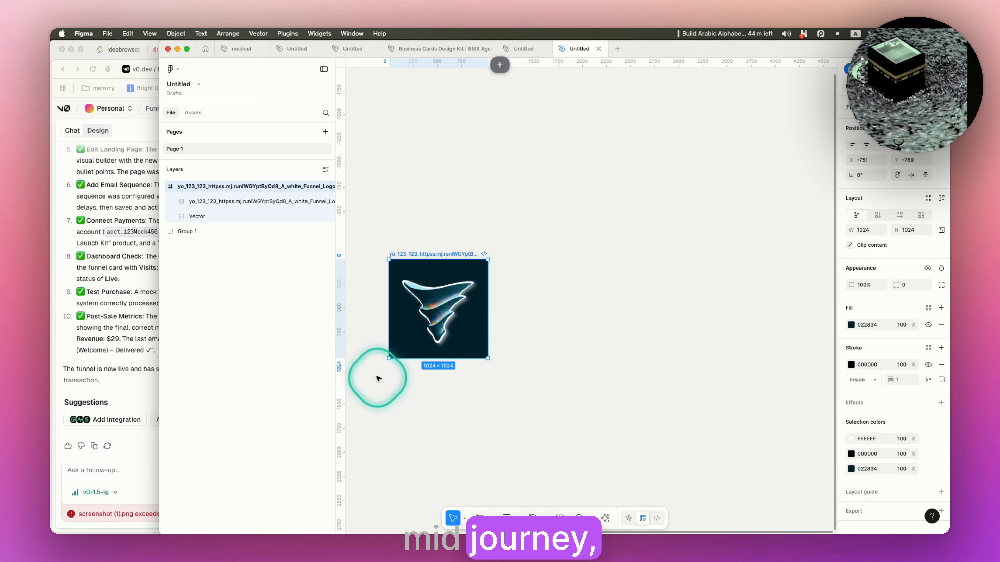
pyautogui.press('super+g')
pyautogui.click(432, 332)
pyautogui.click(940, 477)
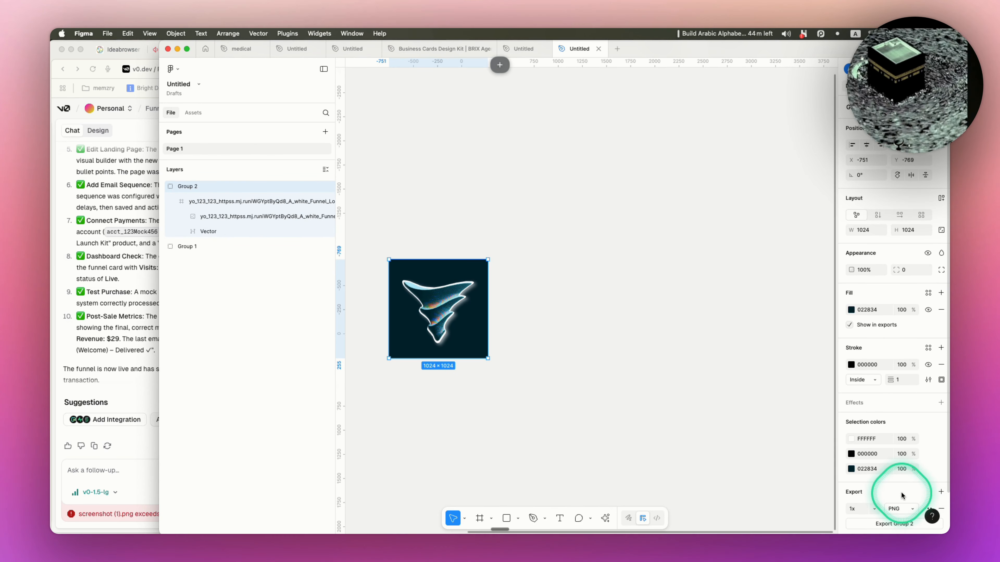
pyautogui.click(893, 524)
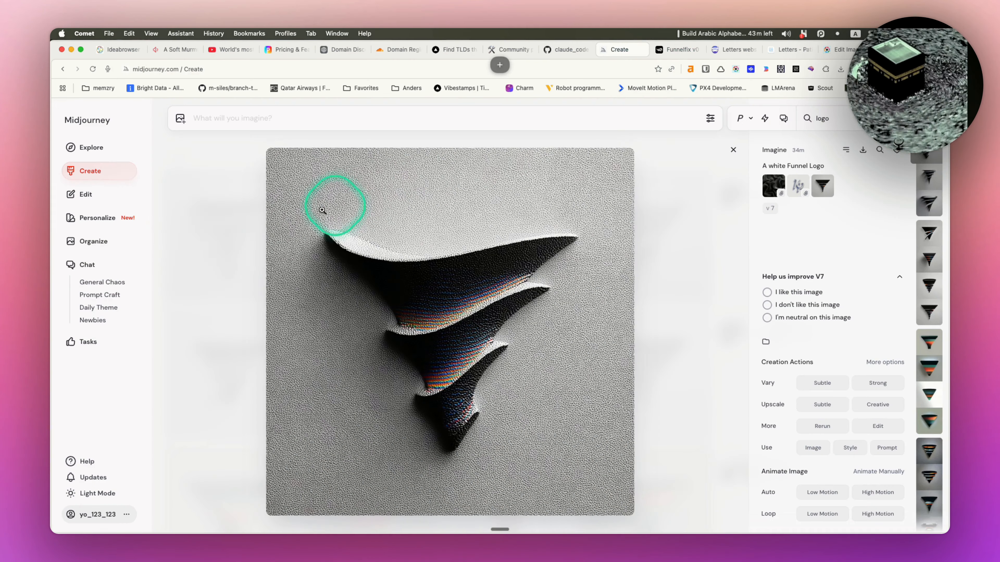
# - On Midjourney's Create page, add the exported logo as an image prompt and enter the prompt "A funnel Logo"
pyautogui.click(118, 173)
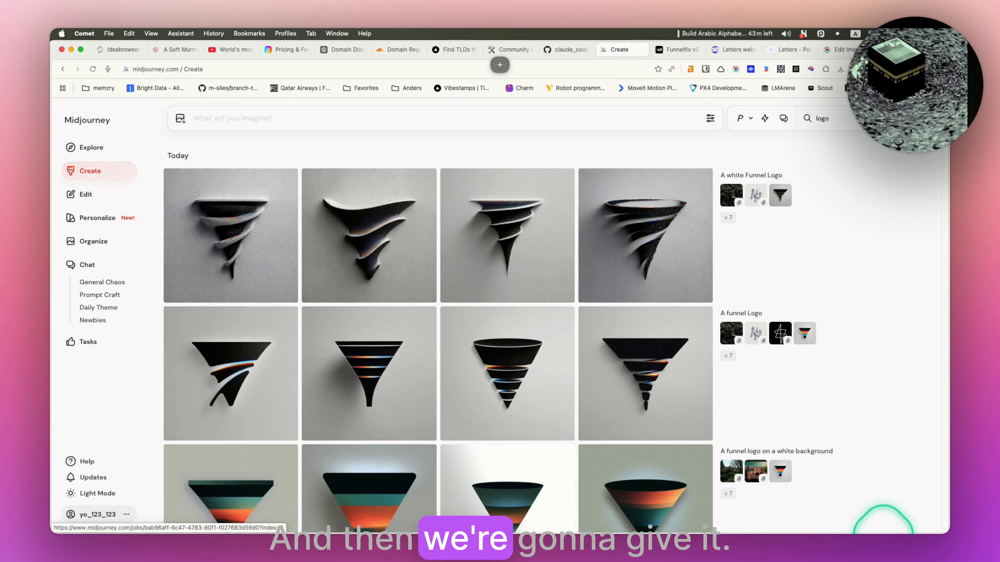
pyautogui.moveTo(883, 520); pyautogui.dragTo(330, 152)
pyautogui.click(319, 119)
pyautogui.write('A funnel Logo')
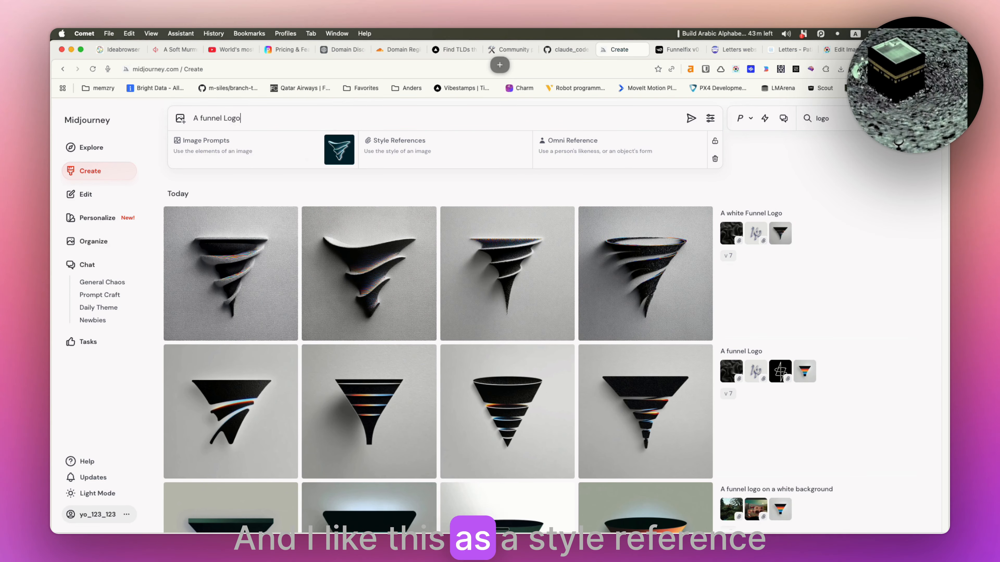
# - Add the gray calligraphic image and the black line-art image from the earlier funnel logo prompts as style references
pyautogui.click(408, 186)
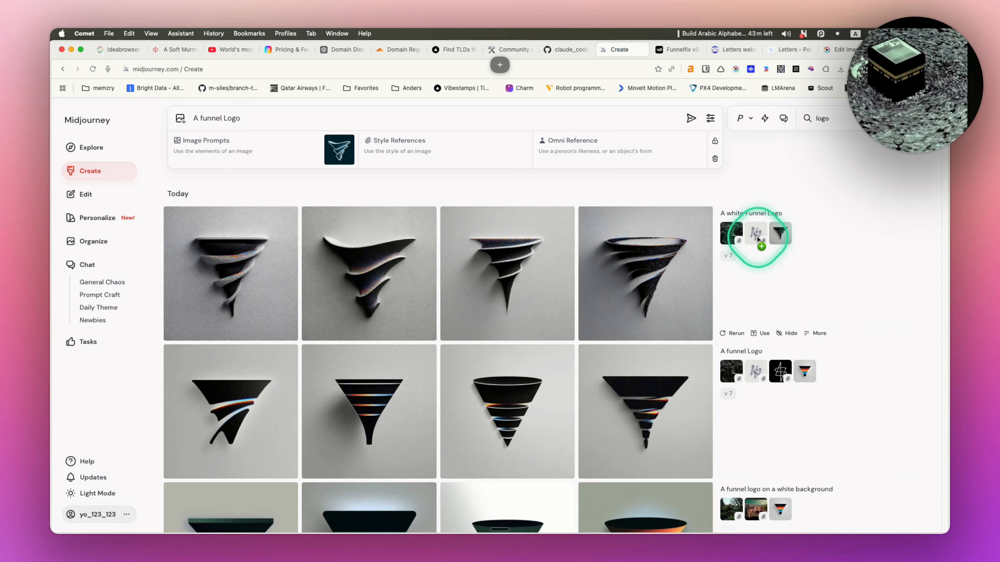
pyautogui.moveTo(757, 238); pyautogui.dragTo(487, 152)
pyautogui.scroll(-2, 779, 295)
pyautogui.moveTo(780, 293); pyautogui.dragTo(486, 152)
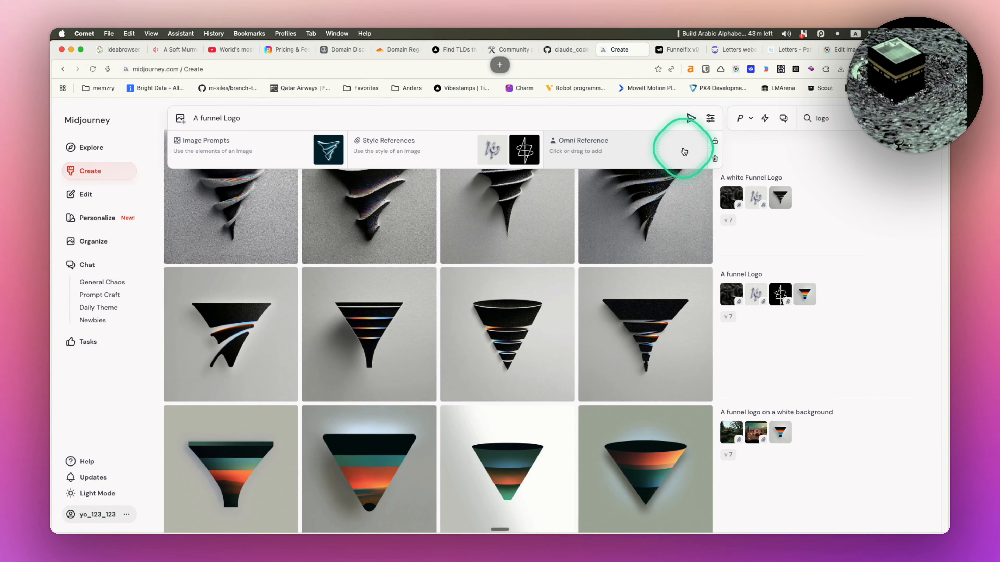
# - Extend the Midjourney prompt to "A funnel Logo on a white background" and submit it for generation
pyautogui.click(328, 118)
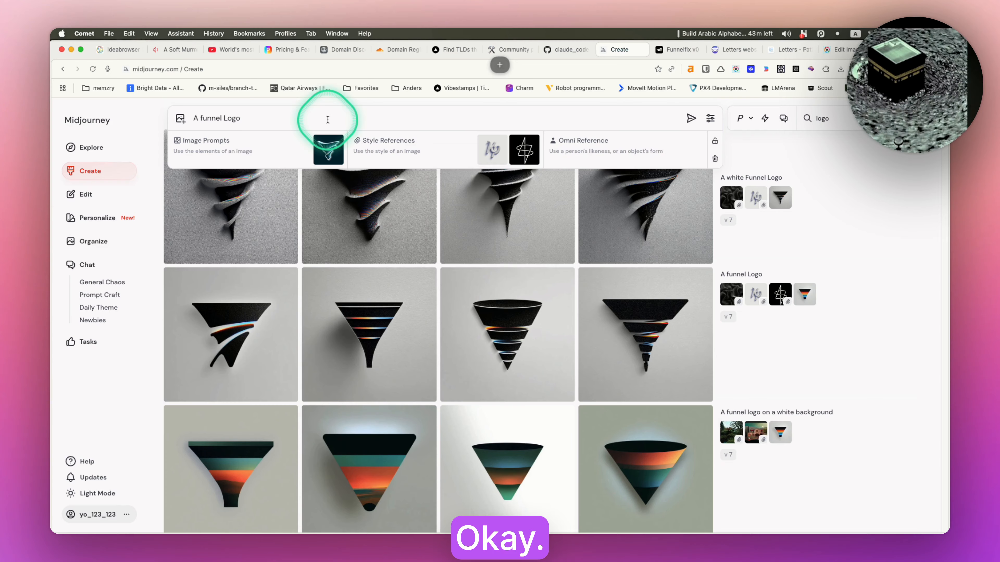
pyautogui.write('on a white background')
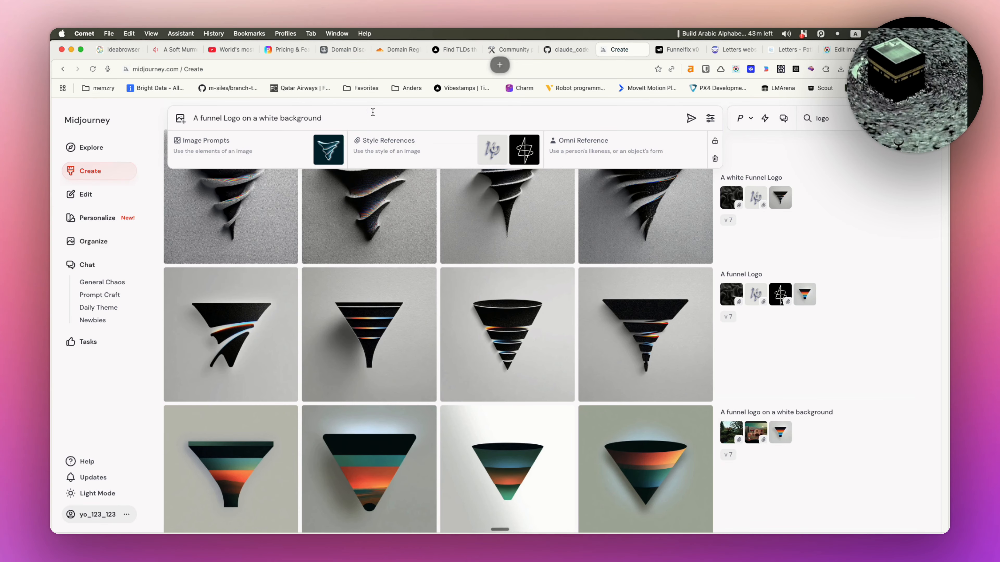
pyautogui.click(691, 118)
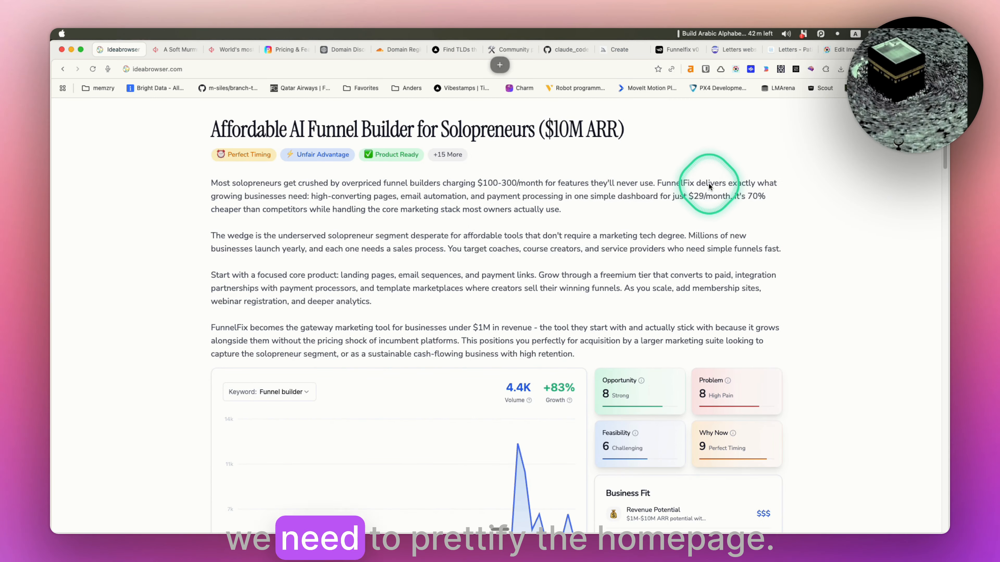
# - Switch to the FunnelFix v0 demo and draft a follow-up asking to prettify the homepage with more copy and pricing, using a design example as inspiration
pyautogui.click(673, 54)
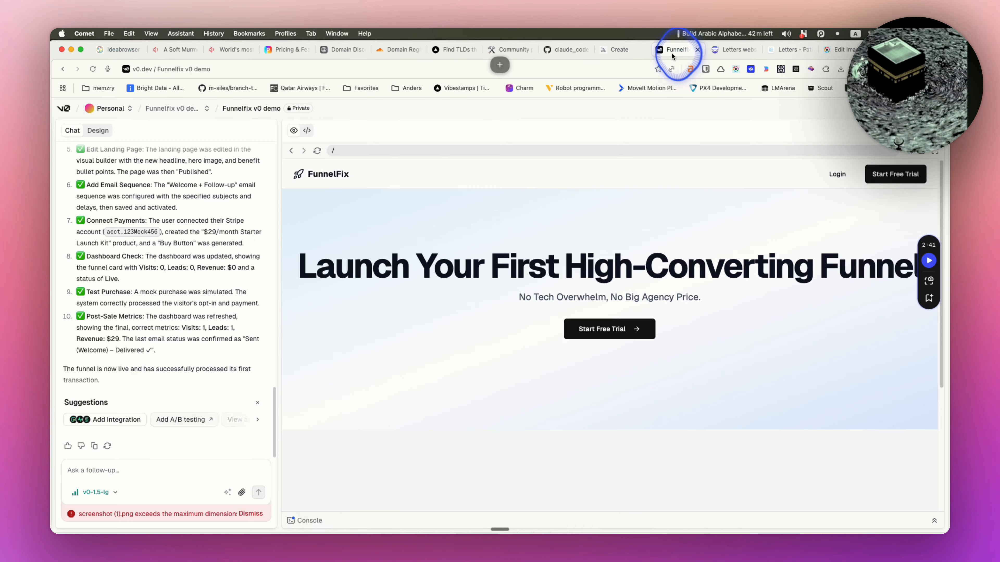
pyautogui.click(144, 466)
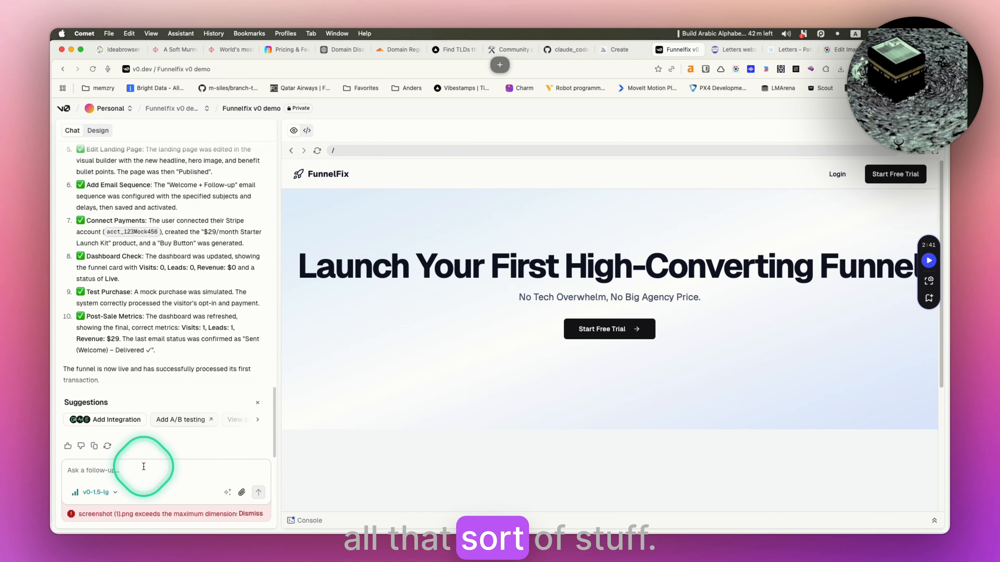
pyautogui.scroll(-5, 515, 288)
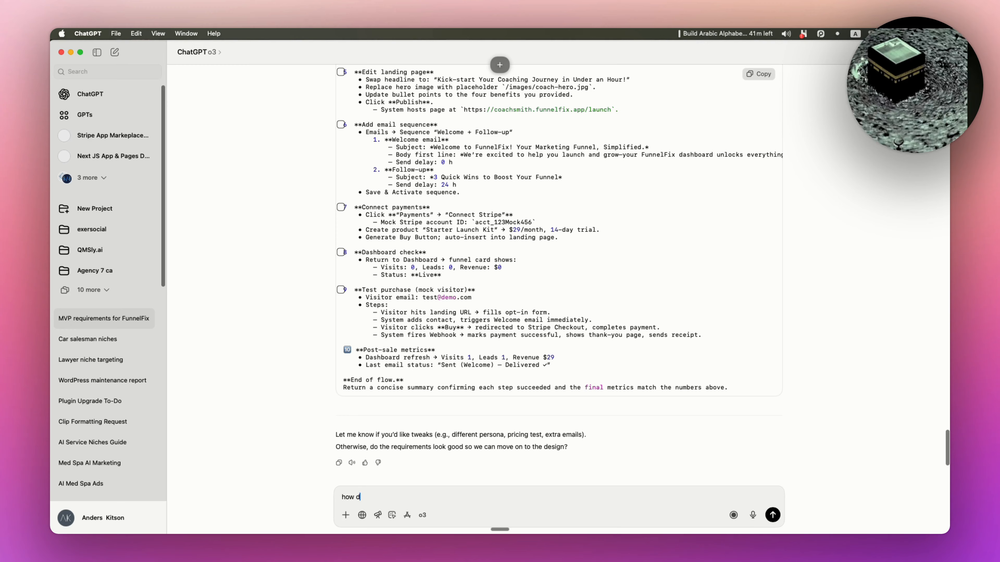
# - In ChatGPT's FunnelFix requirements chat, enter "how do I pitch this to a customer what does the landing page look like"
pyautogui.write('I pit')
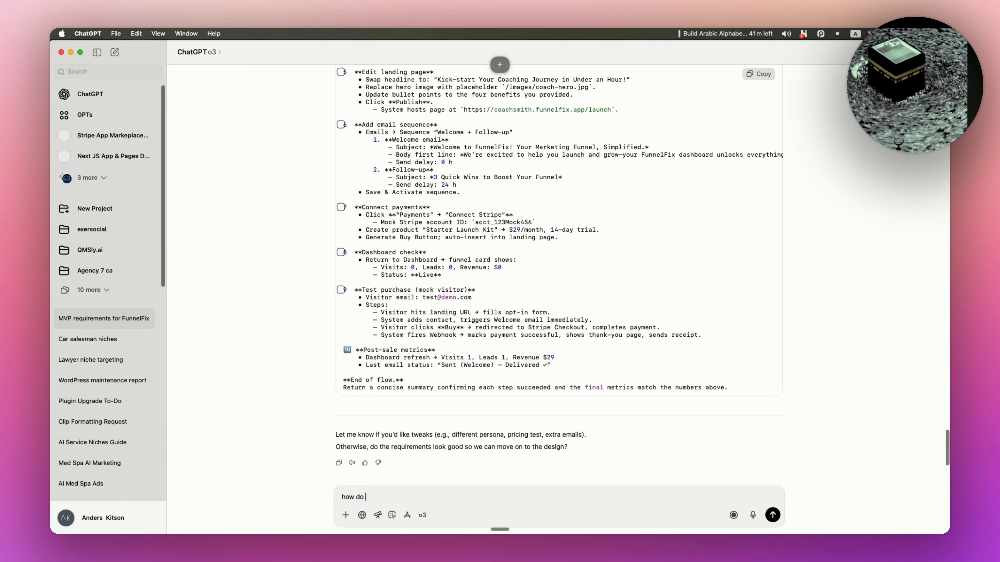
pyautogui.write('ch this to a ')
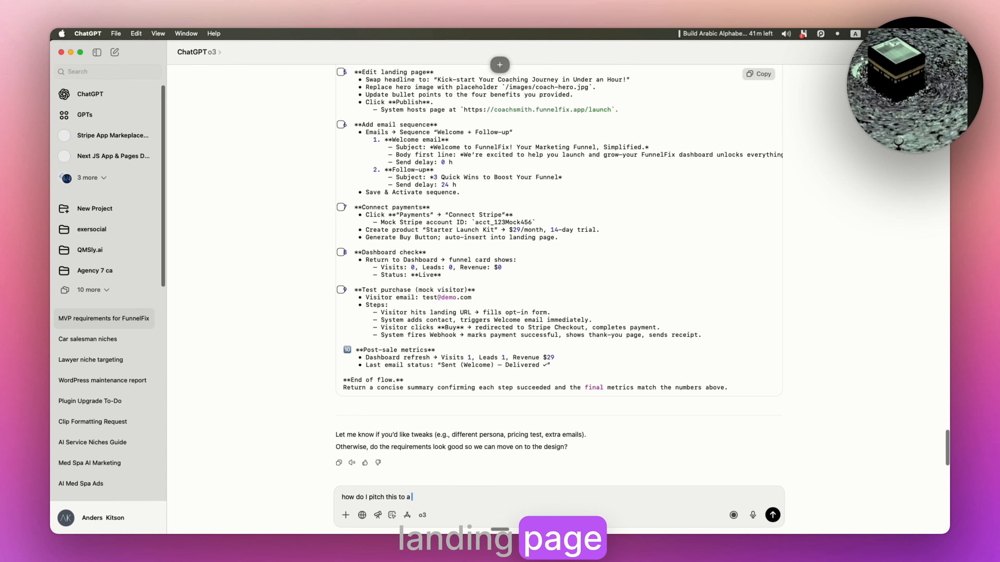
pyautogui.write('customer')
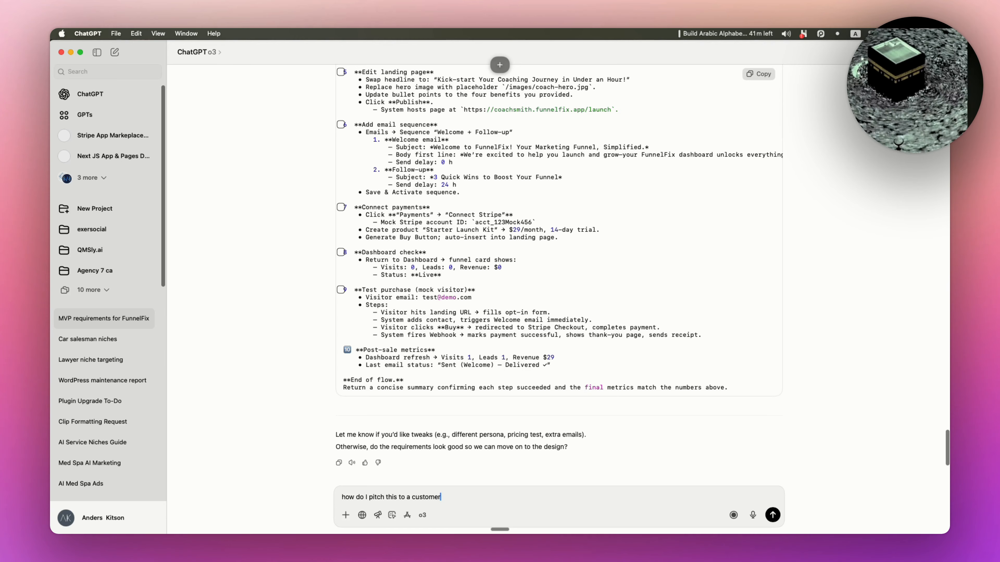
pyautogui.write(' what does the landi')
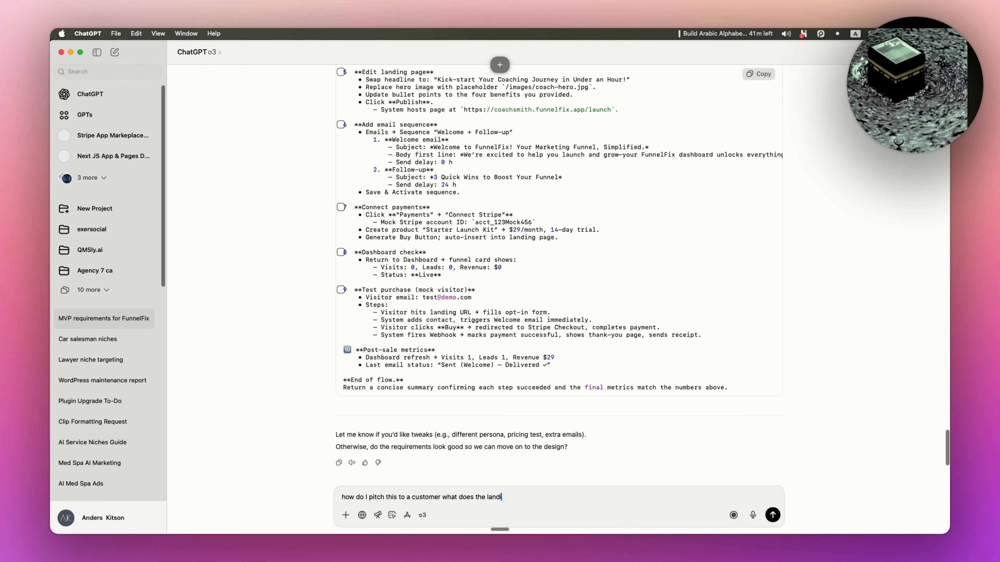
pyautogui.write('ng page look ')
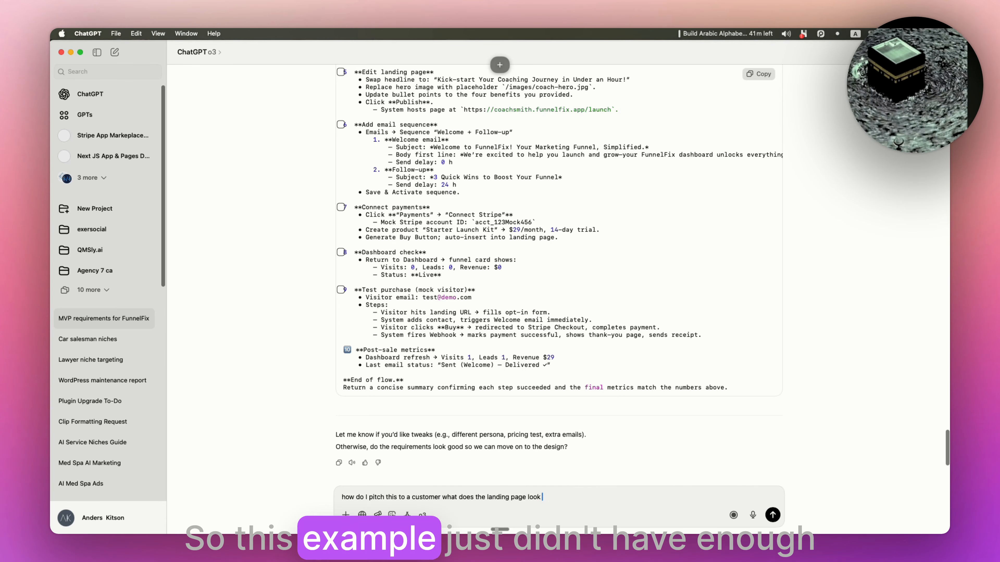
pyautogui.write('like')
# - Open the Slite website from Lapa's SaaS landing page gallery in the browser and capture its hero section as a design example
pyautogui.press('super+Tab')
pyautogui.click(734, 49)
pyautogui.click(62, 69)
pyautogui.scroll(-5, 480, 288)
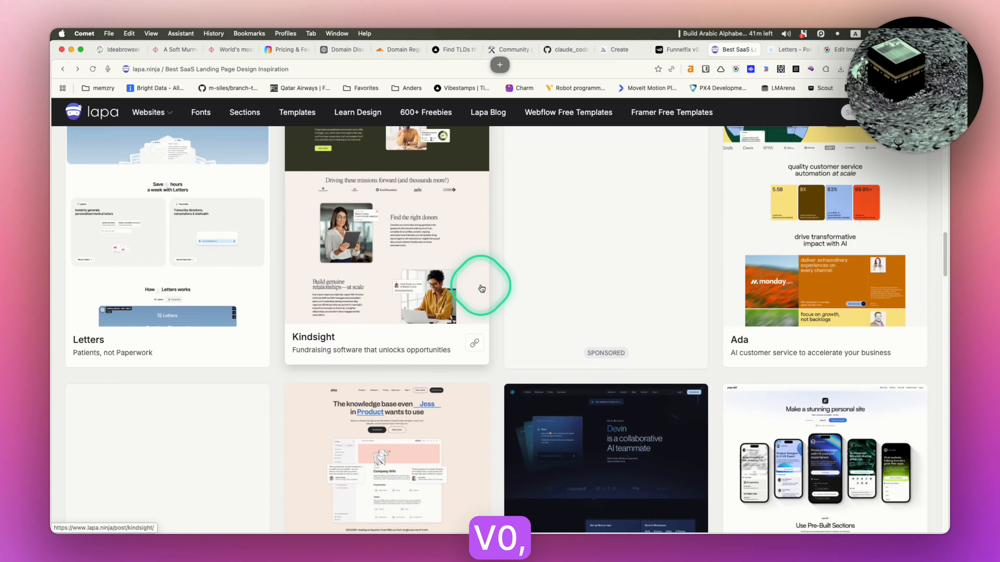
pyautogui.click(453, 309)
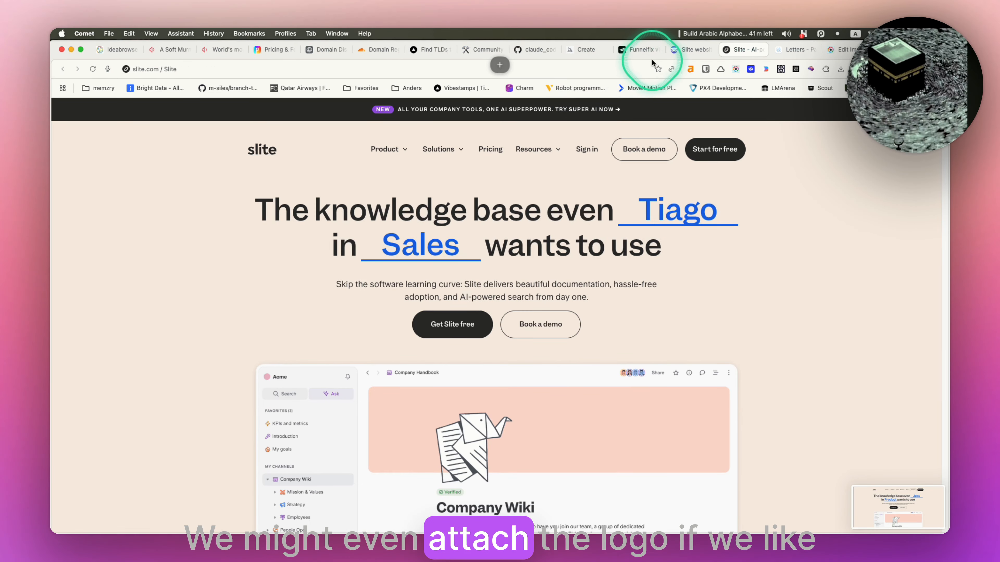
# - Attach the "Screenshot 2025-07-29 at 8.19.54 AM" image from the Desktop to the drafted v0 homepage prompt
pyautogui.click(640, 49)
pyautogui.click(242, 492)
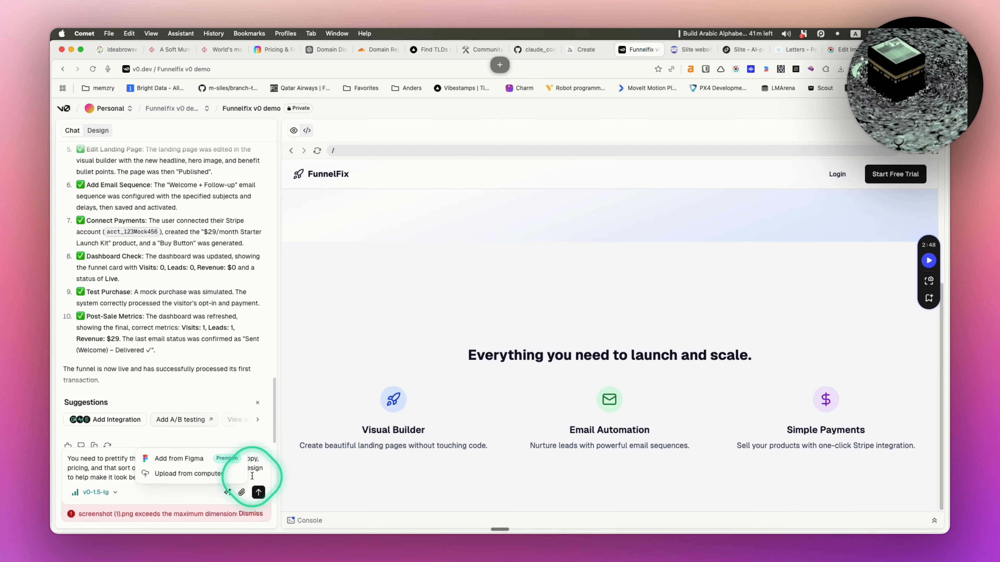
pyautogui.click(221, 475)
pyautogui.click(411, 234)
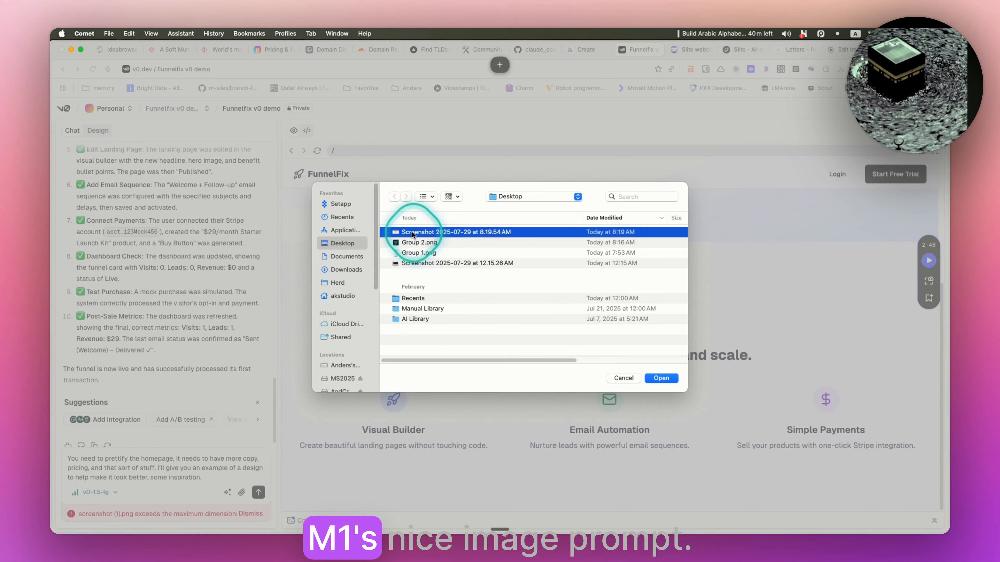
pyautogui.press('Return')
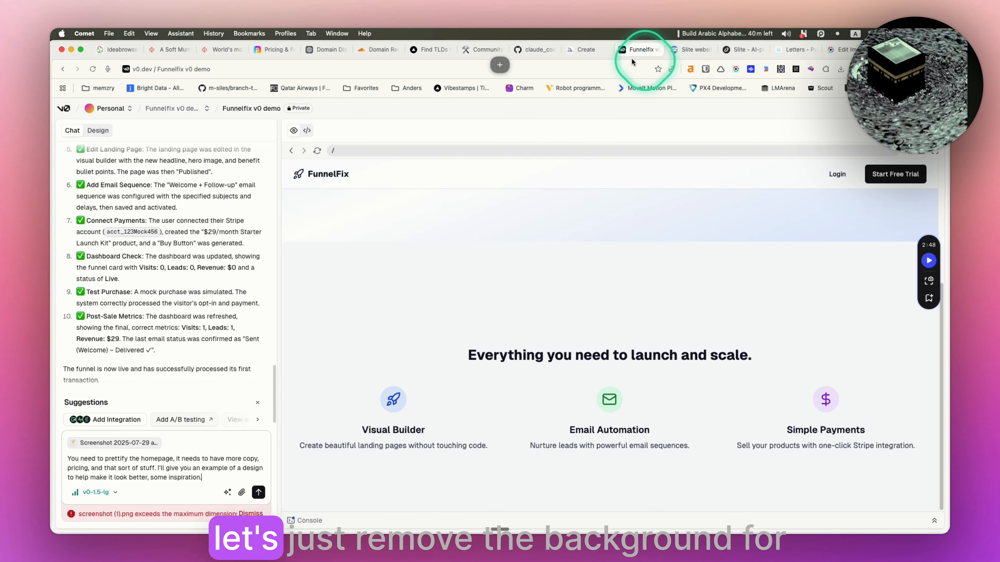
# - On Midjourney, open the new white-textured spiral funnel image on black and save it to the computer
pyautogui.click(583, 50)
pyautogui.click(252, 247)
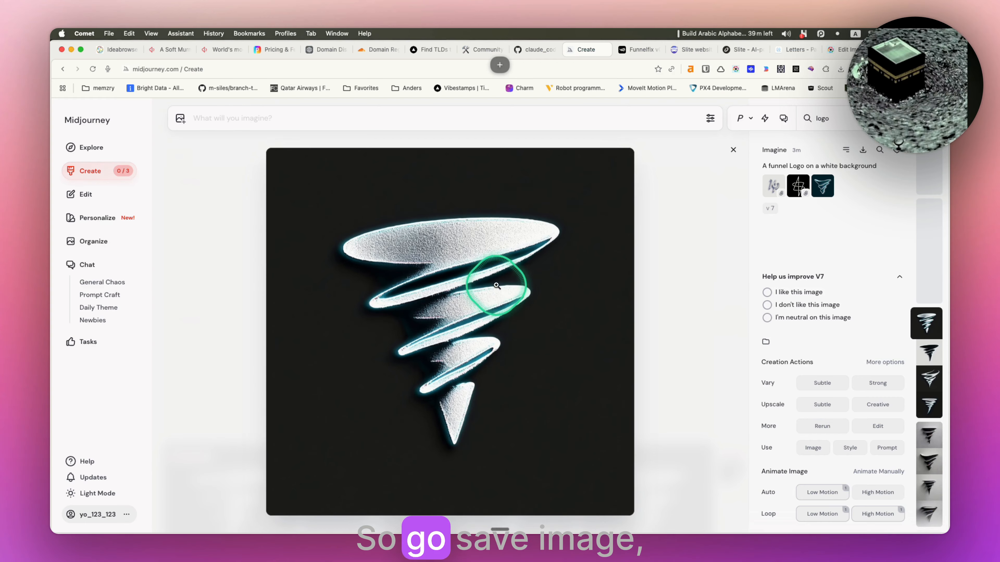
pyautogui.rightClick(506, 274)
pyautogui.click(655, 284)
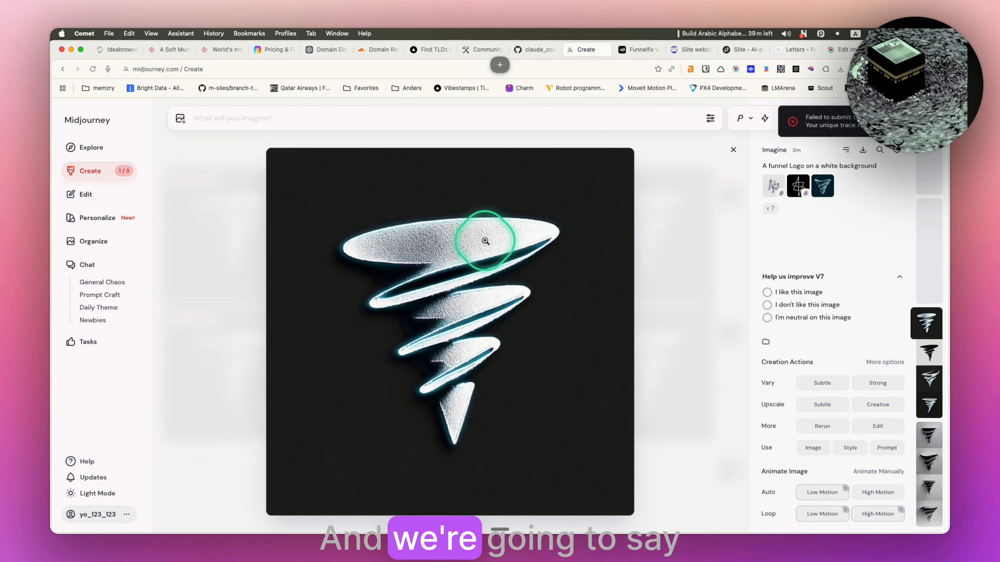
pyautogui.rightClick(436, 251)
pyautogui.click(487, 386)
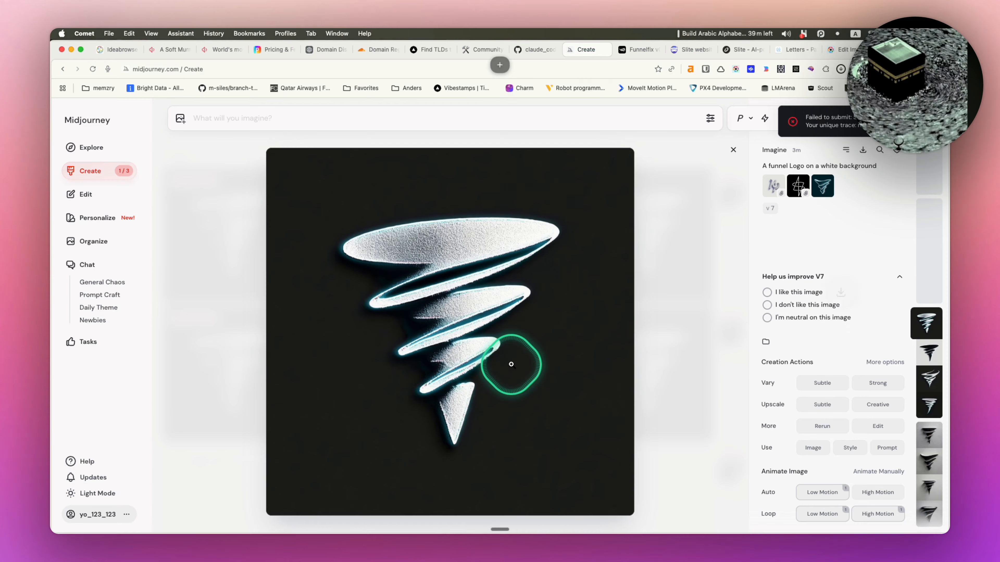
# - Switch to Figma and place the downloaded spiral funnel image on the canvas beside the dark teal logo
pyautogui.press('super+Tab')
pyautogui.click(777, 519)
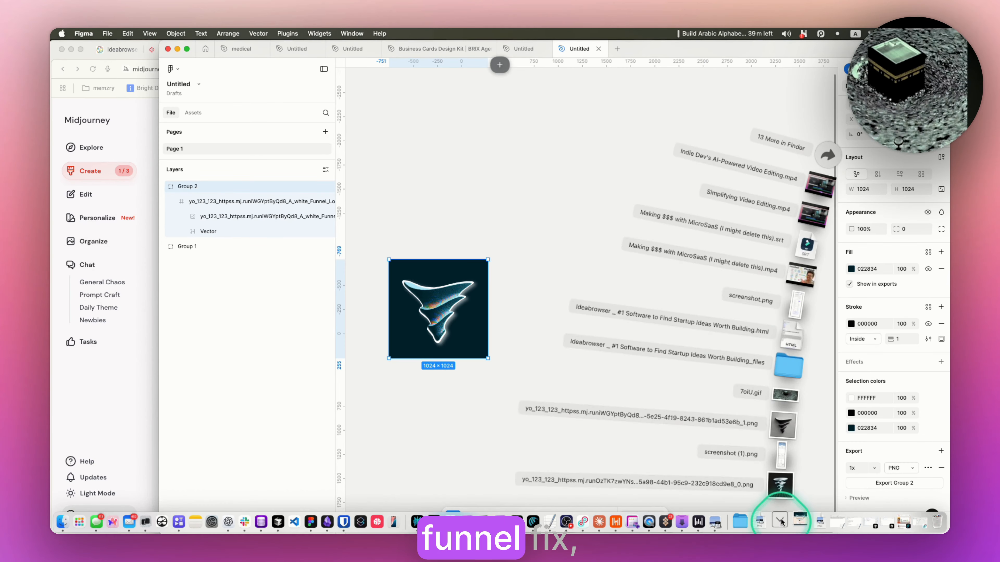
pyautogui.moveTo(786, 482); pyautogui.dragTo(702, 339)
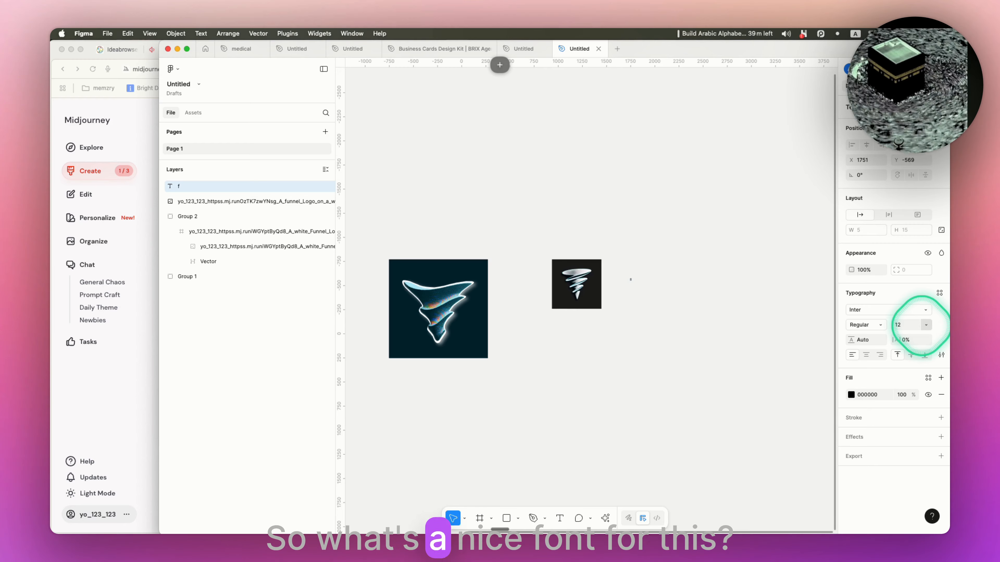
# - Add the text "FunnelFix.app" beside the new logo image in IBM Plex Sans at size 128
pyautogui.write('unnelfix')
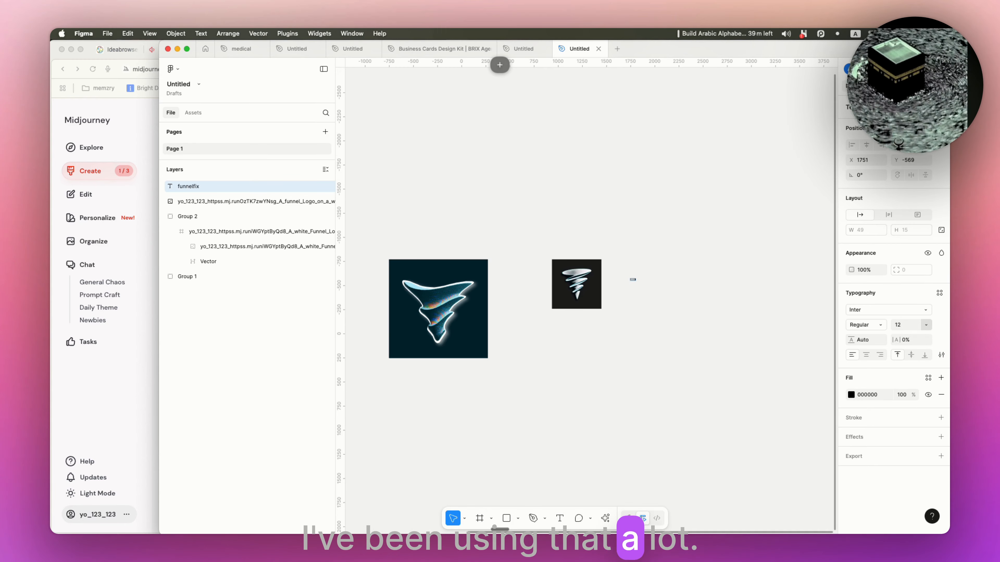
pyautogui.click(902, 457)
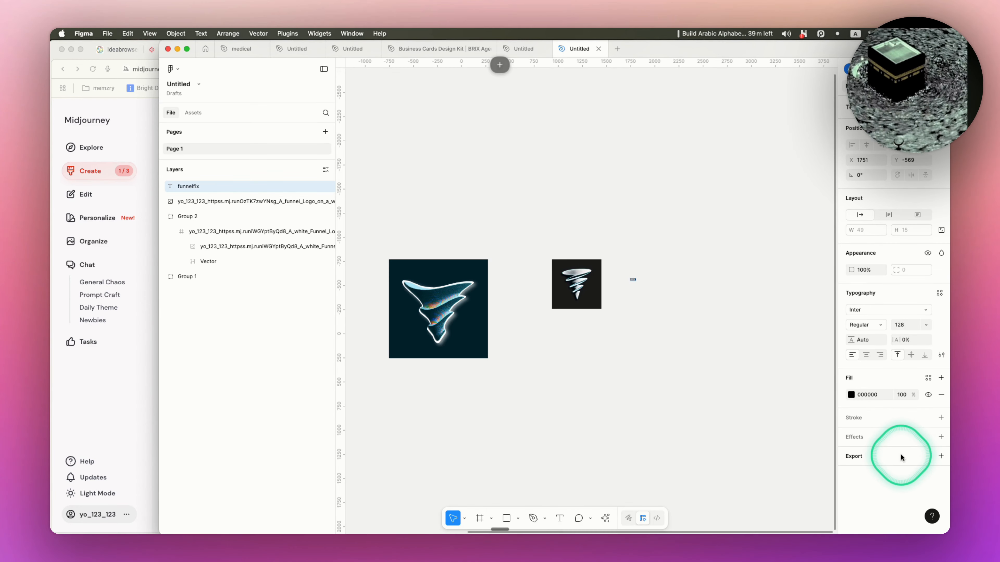
pyautogui.click(880, 309)
pyautogui.write('ibm')
pyautogui.click(767, 362)
pyautogui.write('FunnelFix.app')
# - Shorten the title above the logo image to "FunnelFix" and place a separate ".app" text over the image's lower right corner
pyautogui.doubleClick(608, 249)
pyautogui.moveTo(655, 287); pyautogui.dragTo(597, 323)
pyautogui.press('Delete')
pyautogui.press('Delete')
pyautogui.press('Delete')
pyautogui.press('BackSpace')
pyautogui.press('Escape')
pyautogui.doubleClick(593, 324)
pyautogui.write('.ap')
pyautogui.press('Escape')
pyautogui.click(587, 248)
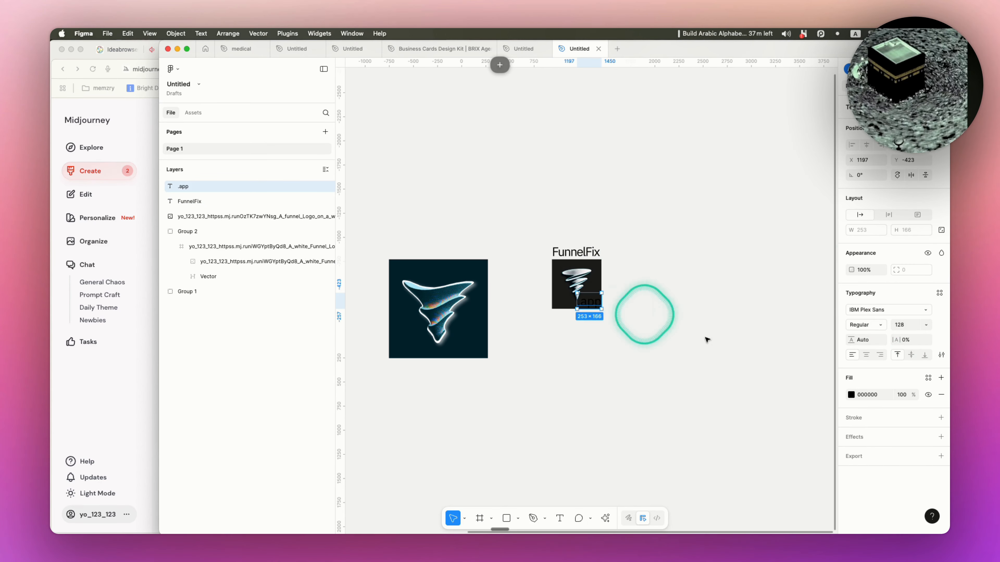
# - Color the ".app" text white (FFFFFF) and set its font size to 96
pyautogui.click(850, 394)
pyautogui.moveTo(747, 354); pyautogui.dragTo(685, 334)
pyautogui.click(925, 324)
pyautogui.click(919, 315)
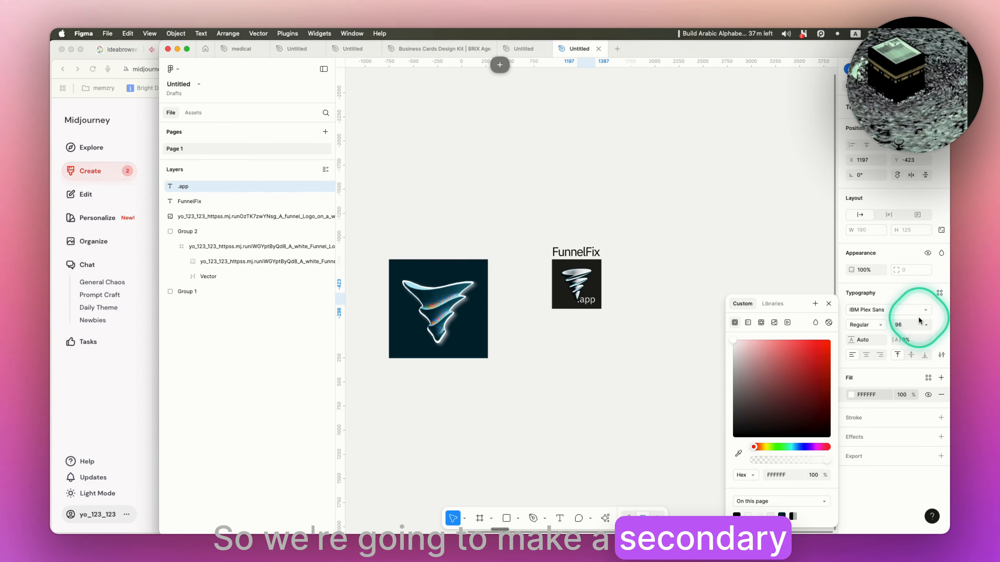
pyautogui.click(620, 319)
pyautogui.click(703, 279)
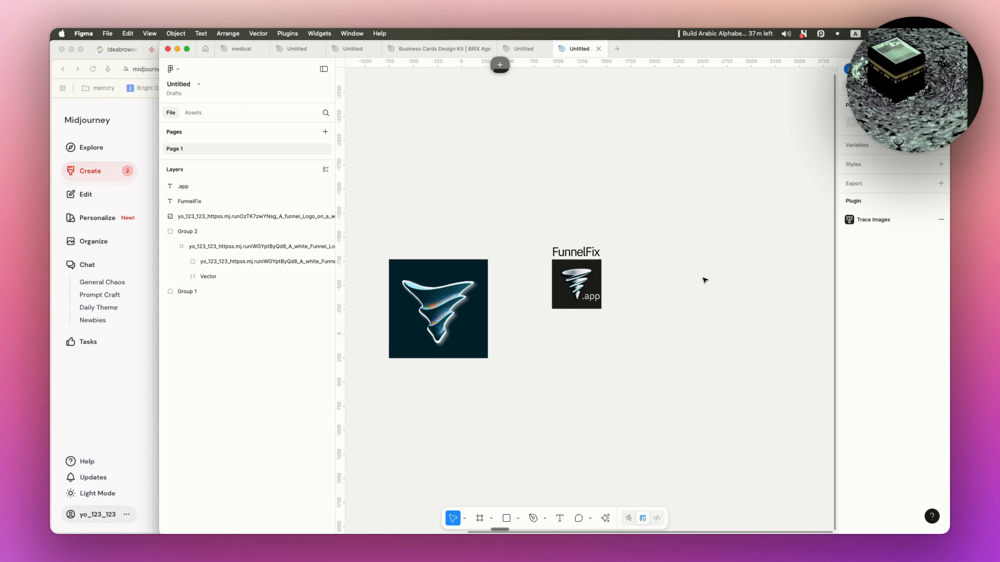
# - Draw a square of about 910 × 910 around the title and logo image and send it behind them
pyautogui.moveTo(532, 233)
pyautogui.mouseDown()
pyautogui.moveTo(558, 246)
pyautogui.moveTo(598, 295)
pyautogui.moveTo(619, 290)
pyautogui.mouseUp()
pyautogui.press('super+bracketleft')
pyautogui.press('super+bracketleft')
pyautogui.press('super+bracketleft')
pyautogui.press('super+bracketleft')
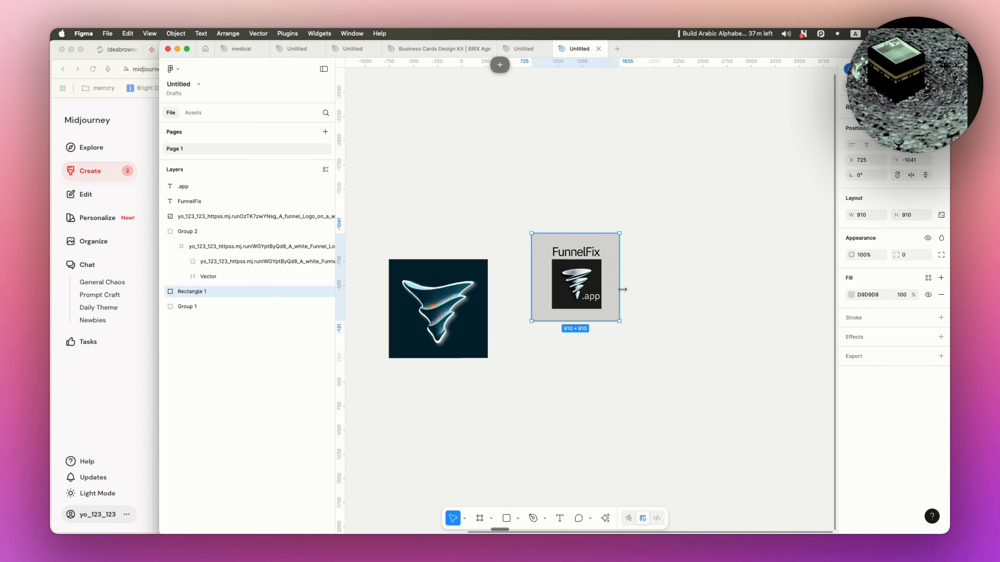
# - Fill the background square with white (FFFFFF) and resize it to about 828 × 828 around the logo image
pyautogui.click(849, 295)
pyautogui.moveTo(777, 357); pyautogui.dragTo(685, 295)
pyautogui.moveTo(610, 291); pyautogui.dragTo(620, 283)
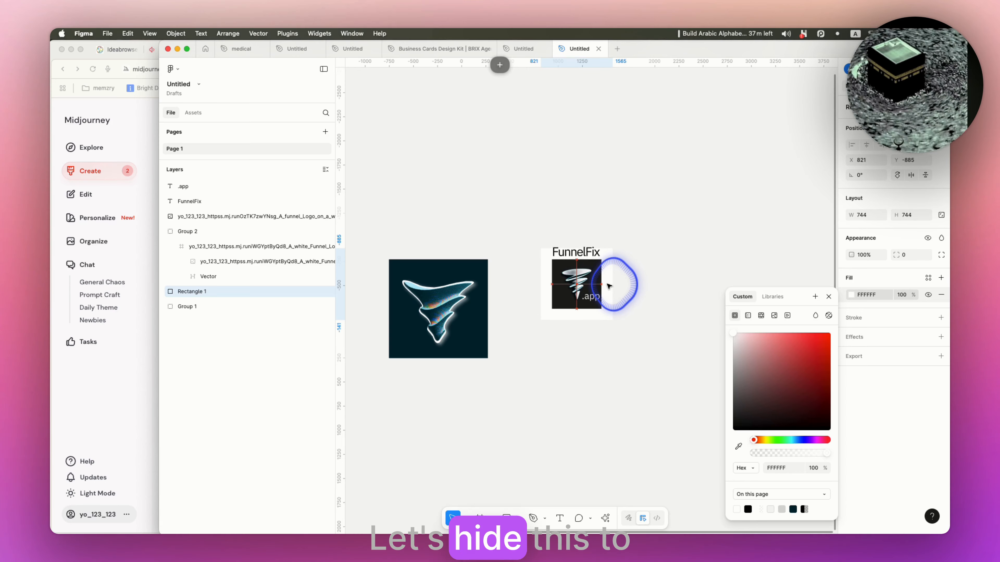
pyautogui.click(821, 274)
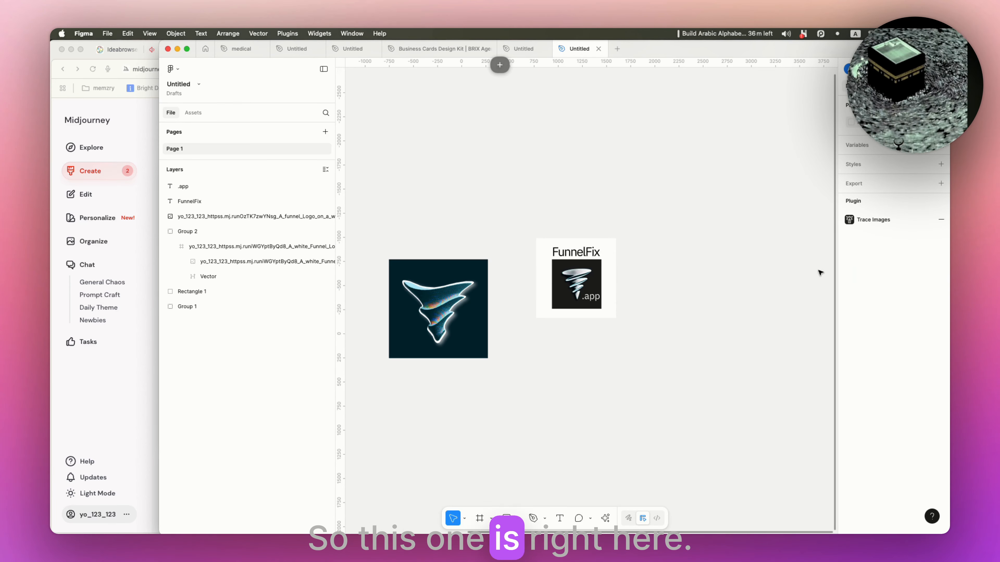
# - Move the dark teal logo group below the white square in the layer order and hide it
pyautogui.click(453, 274)
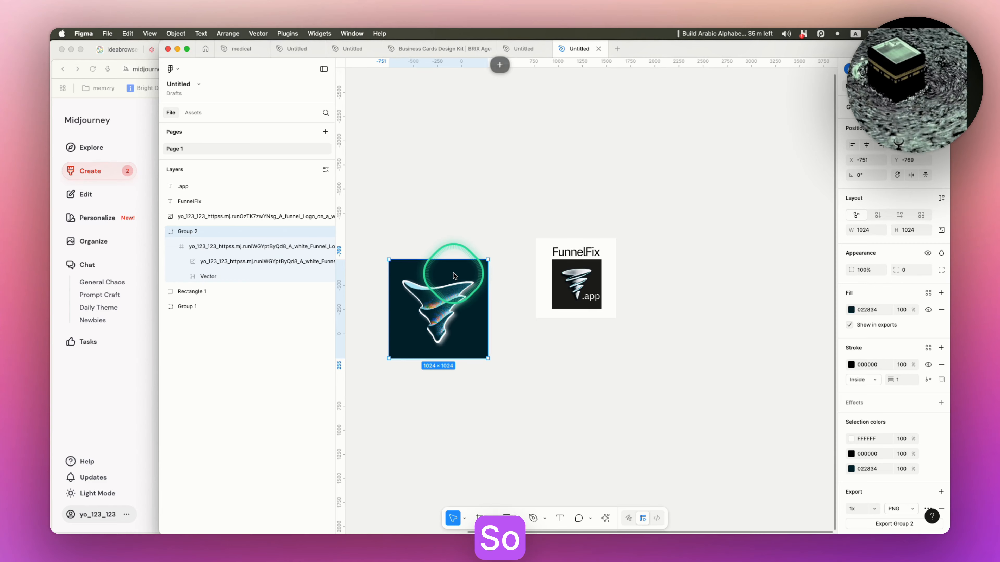
pyautogui.press('super+bracketleft')
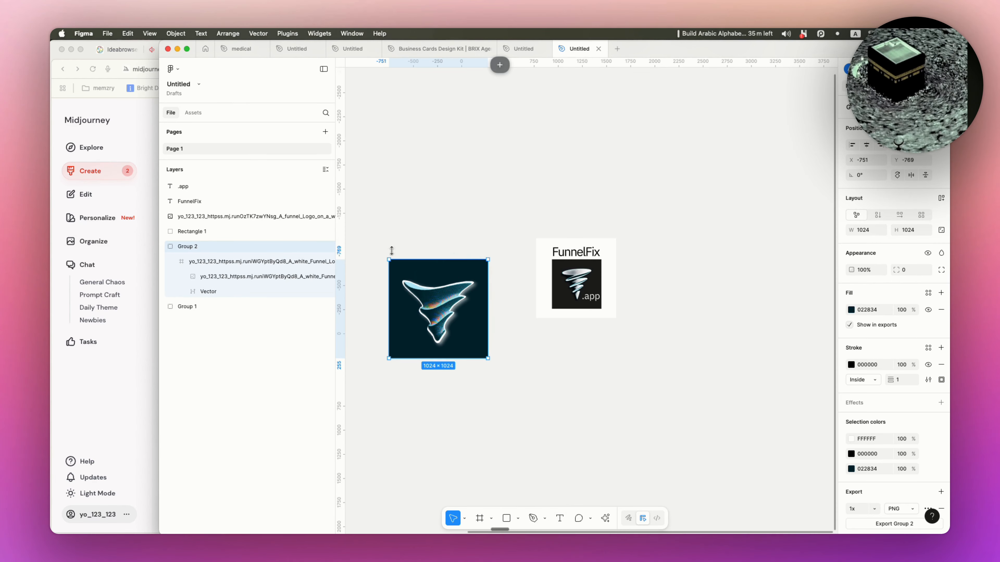
pyautogui.click(325, 246)
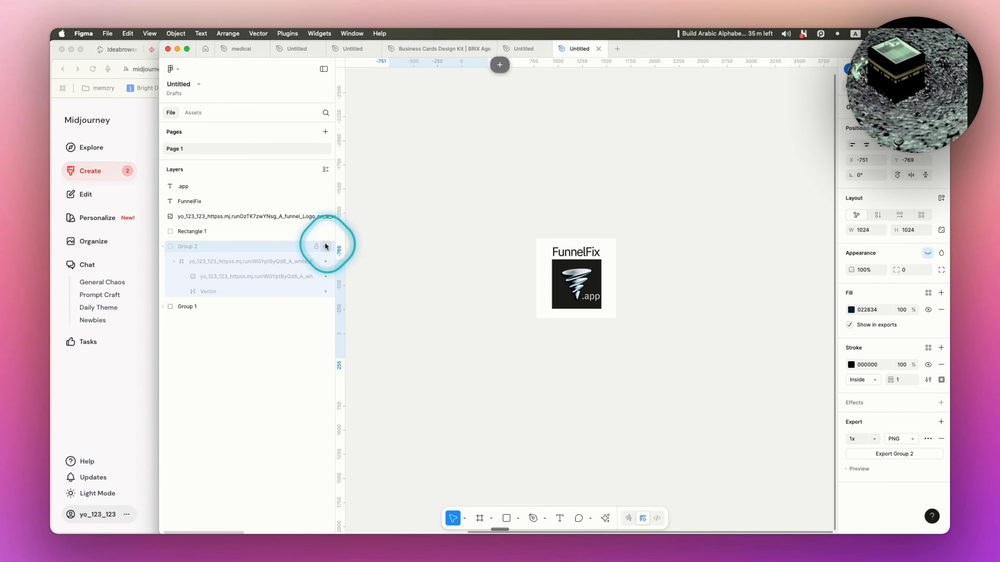
# - Group the FunnelFix title, the ".app" text, the spiral funnel image and the white background square
pyautogui.moveTo(645, 224); pyautogui.dragTo(492, 356)
pyautogui.press('super+g')
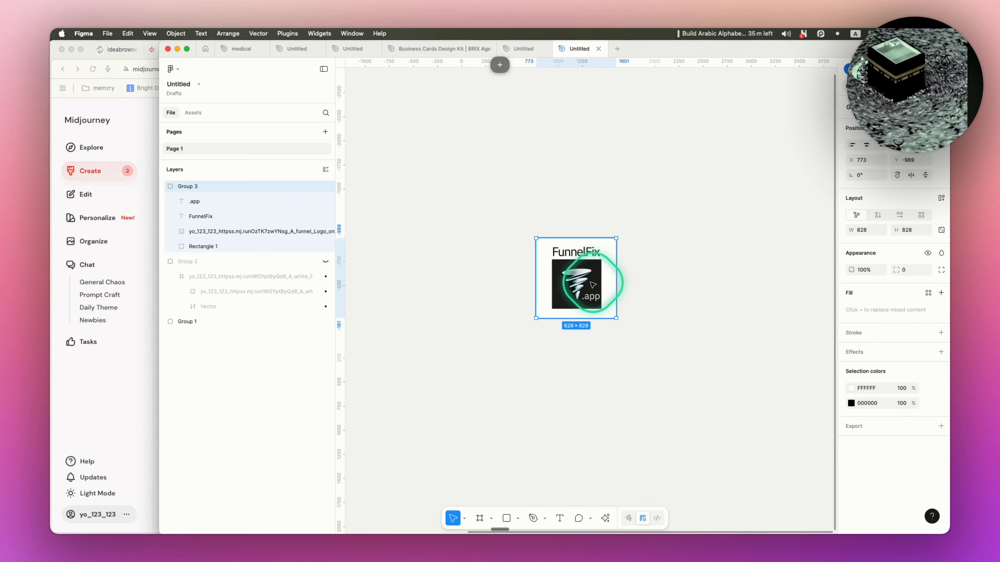
pyautogui.scroll(3, 546, 276)
pyautogui.scroll(-3, 662, 275)
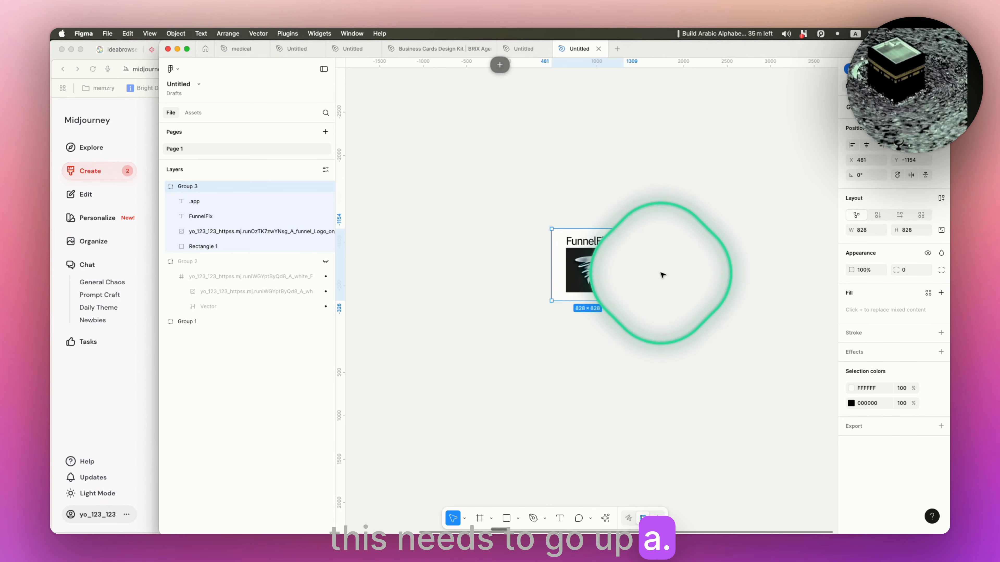
pyautogui.click(699, 283)
pyautogui.moveTo(694, 284); pyautogui.dragTo(596, 297)
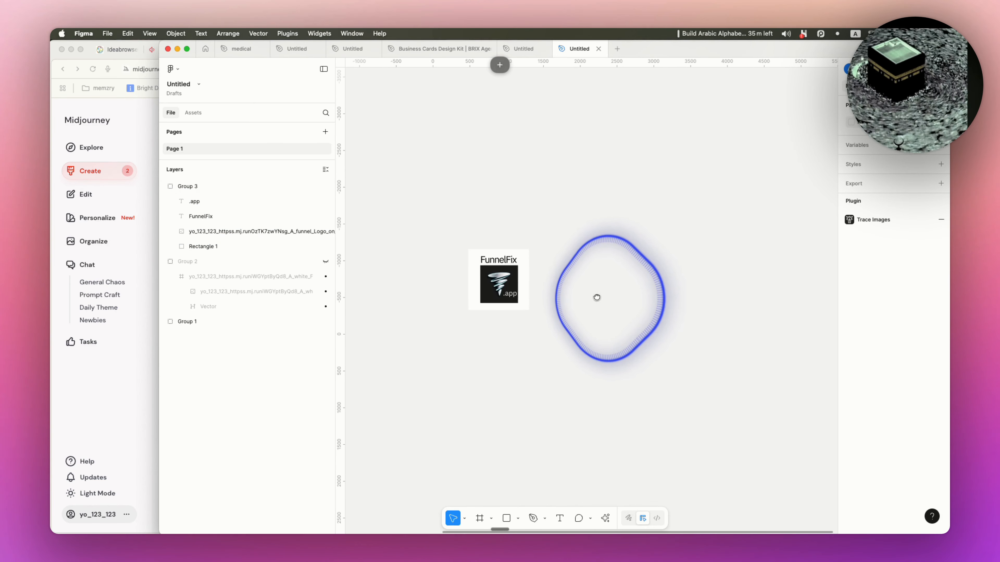
# - Nudge the FunnelFix title slightly upward within the logo group
pyautogui.doubleClick(510, 261)
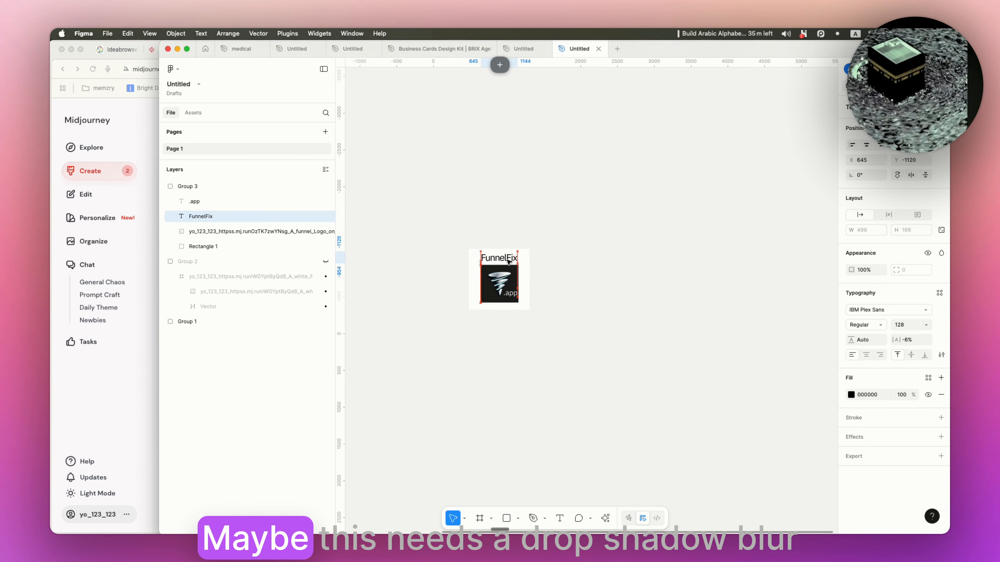
pyautogui.press('Up')
pyautogui.press('Up')
pyautogui.press('Up')
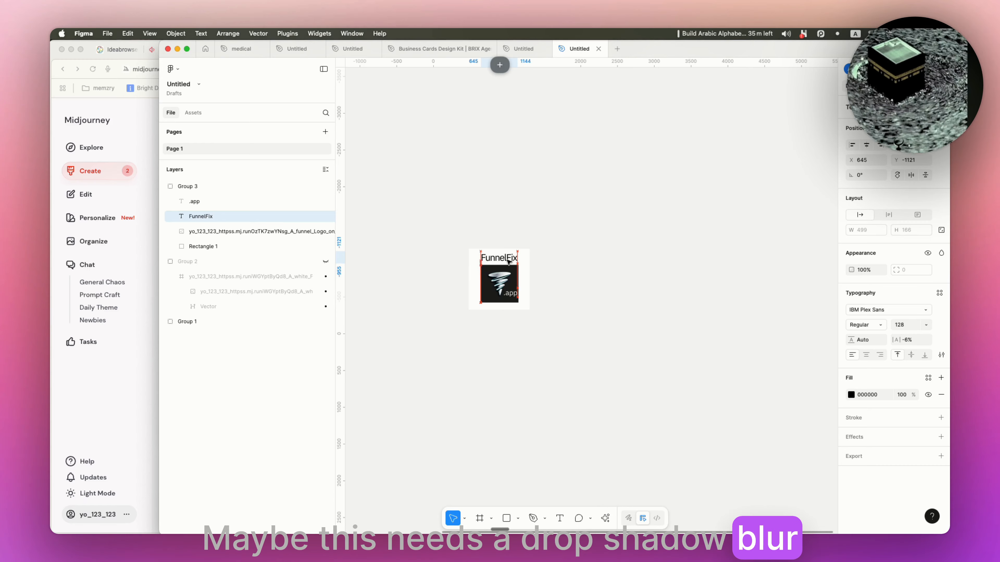
pyautogui.click(595, 414)
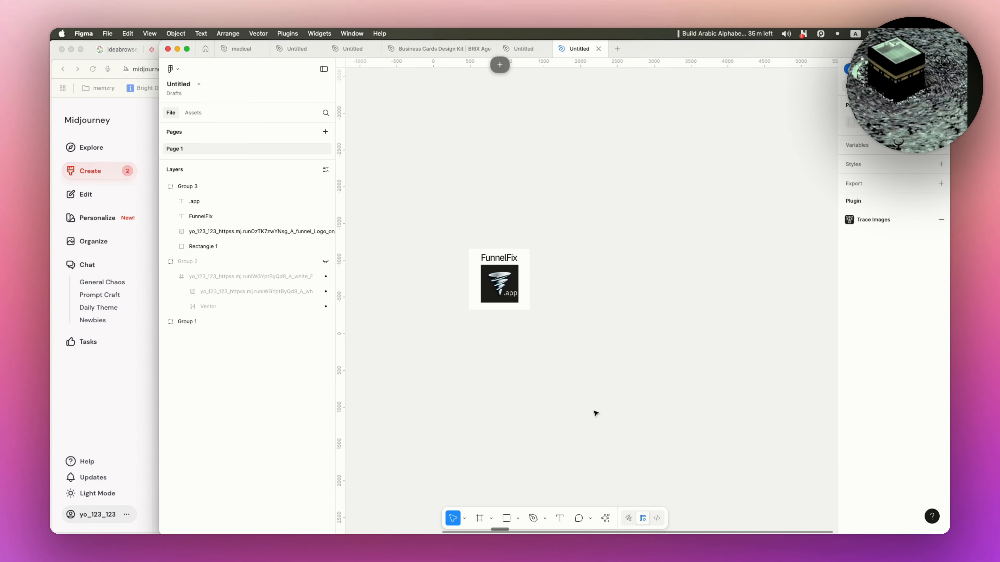
# - Add a drop shadow to the spiral funnel image with offset X 8, Y 5 and spread -2
pyautogui.click(512, 278)
pyautogui.click(910, 340)
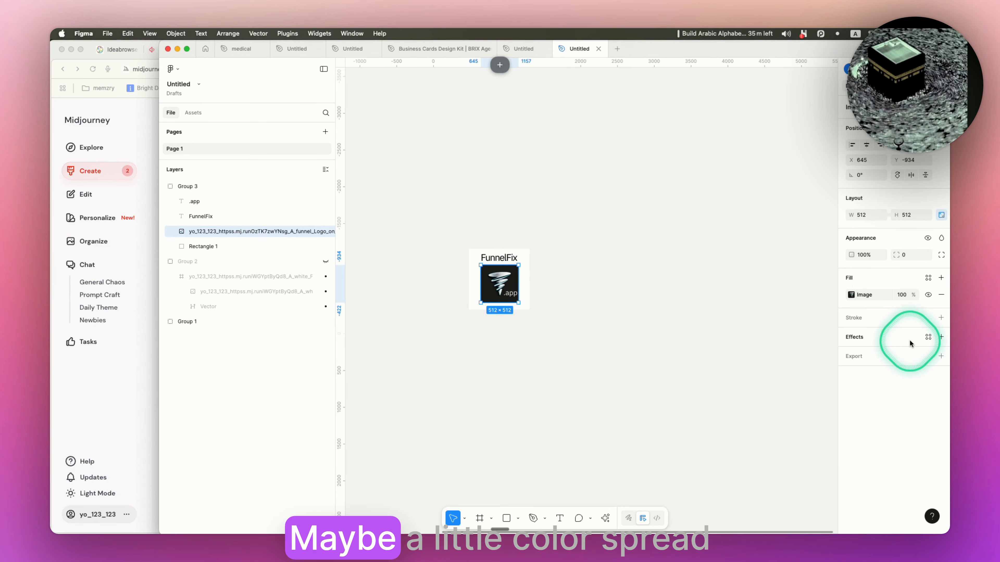
pyautogui.click(941, 336)
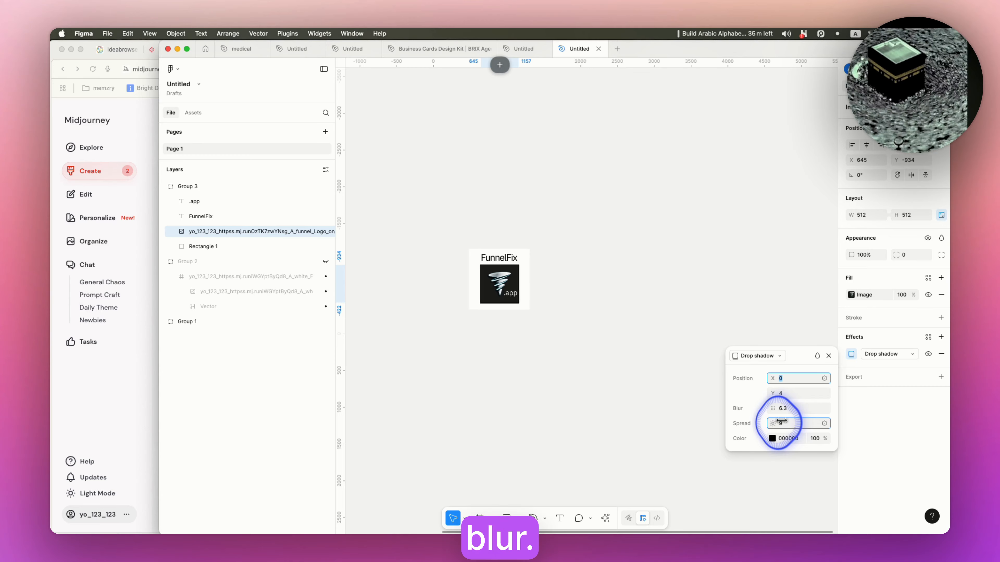
pyautogui.moveTo(781, 421); pyautogui.dragTo(772, 421)
pyautogui.moveTo(774, 395); pyautogui.dragTo(783, 381)
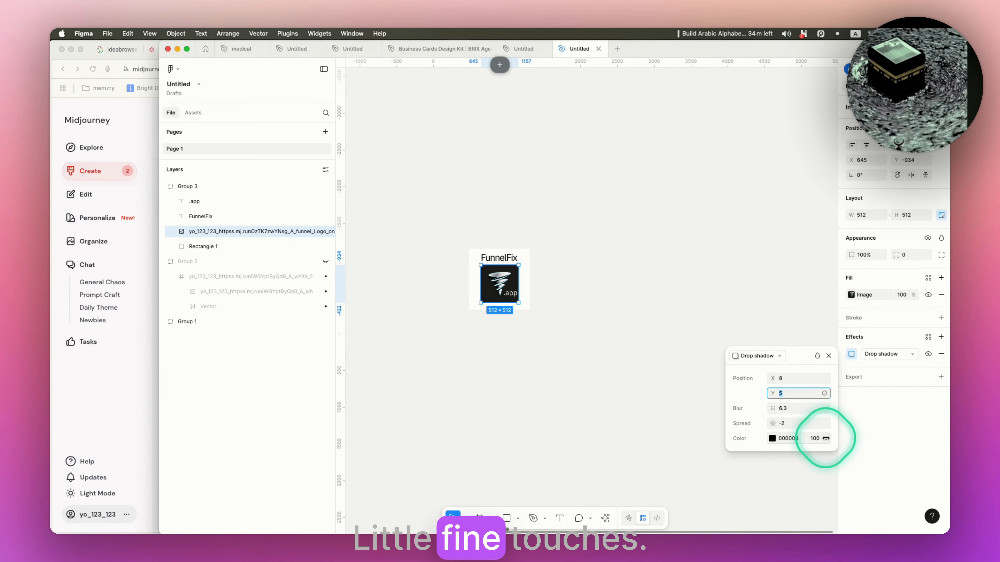
# - Color the funnel image's drop shadow teal 45D4D1 at 62% opacity, with blur 10.8 and spread 7
pyautogui.moveTo(827, 438); pyautogui.dragTo(832, 438)
pyautogui.click(679, 446)
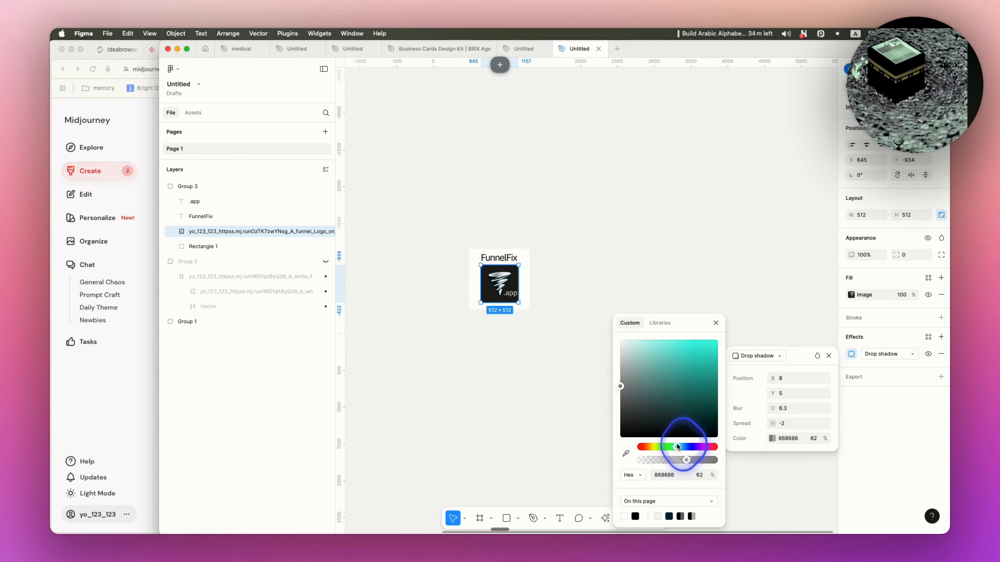
pyautogui.click(672, 397)
pyautogui.moveTo(672, 400); pyautogui.dragTo(686, 356)
pyautogui.moveTo(777, 421); pyautogui.dragTo(814, 413)
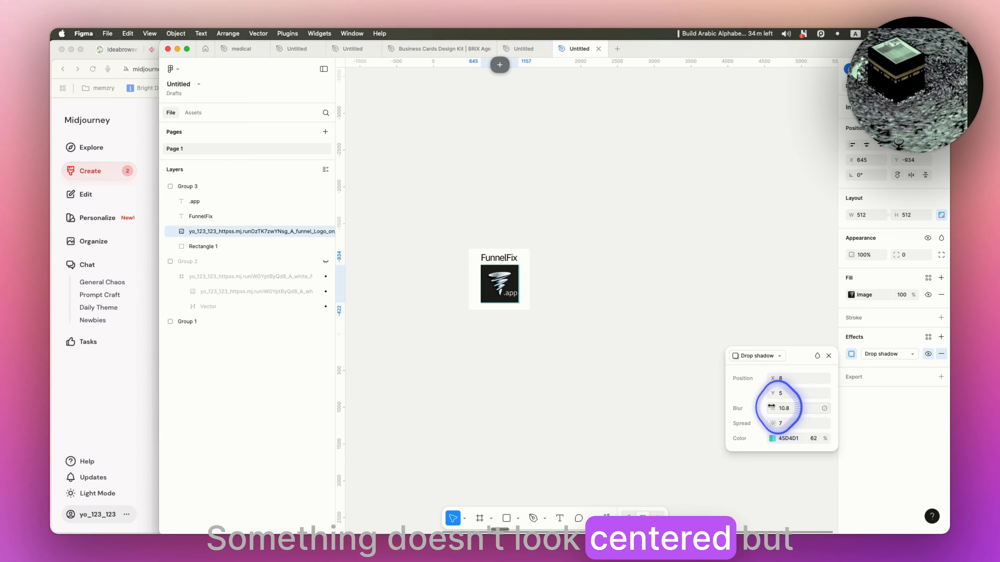
pyautogui.click(640, 346)
# - Draw an 828 × 828 slice over the logo's white square and export it as a 2x PNG
pyautogui.hotkey('shift', 'p')
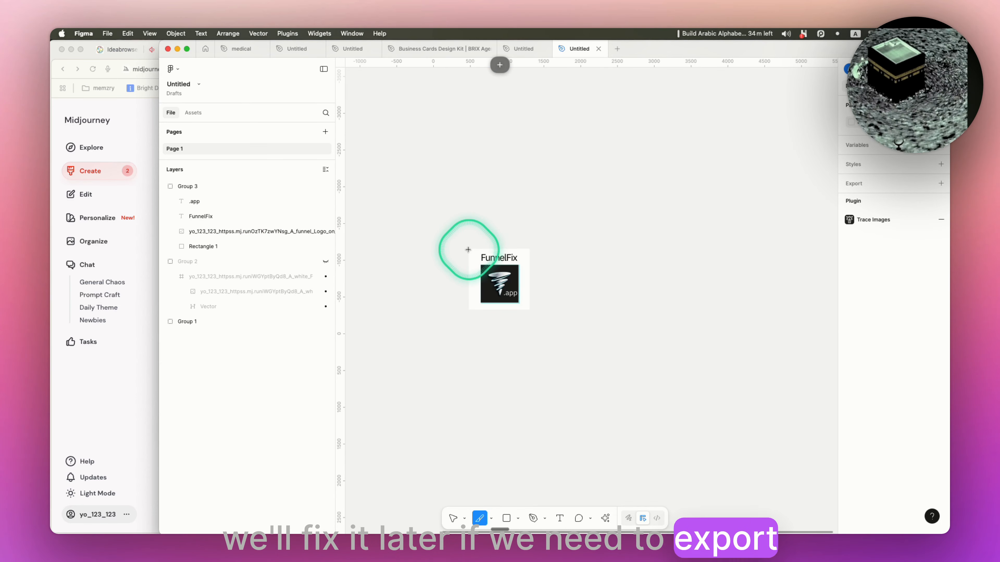
pyautogui.moveTo(470, 248); pyautogui.dragTo(529, 309)
pyautogui.click(573, 312)
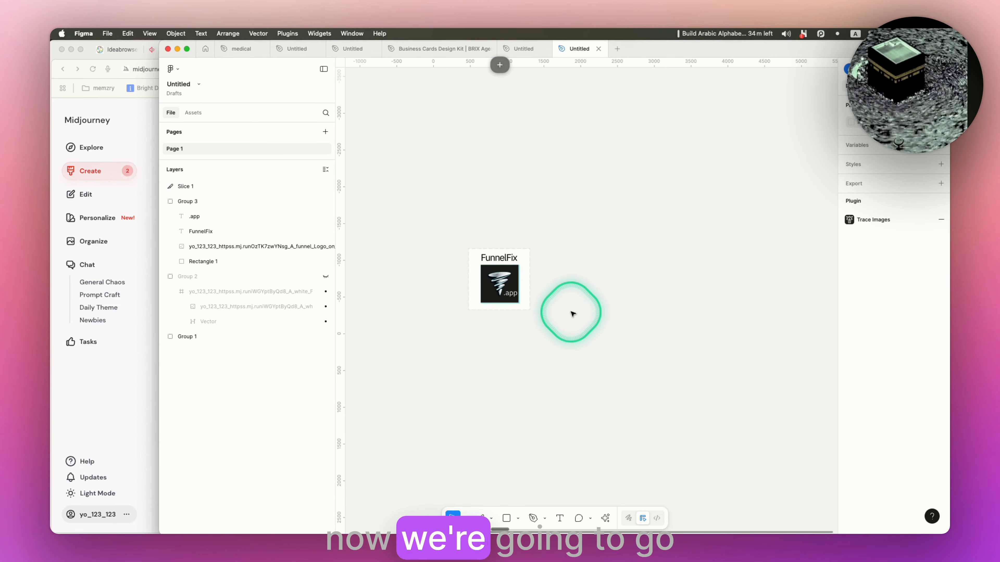
pyautogui.click(542, 303)
pyautogui.click(202, 186)
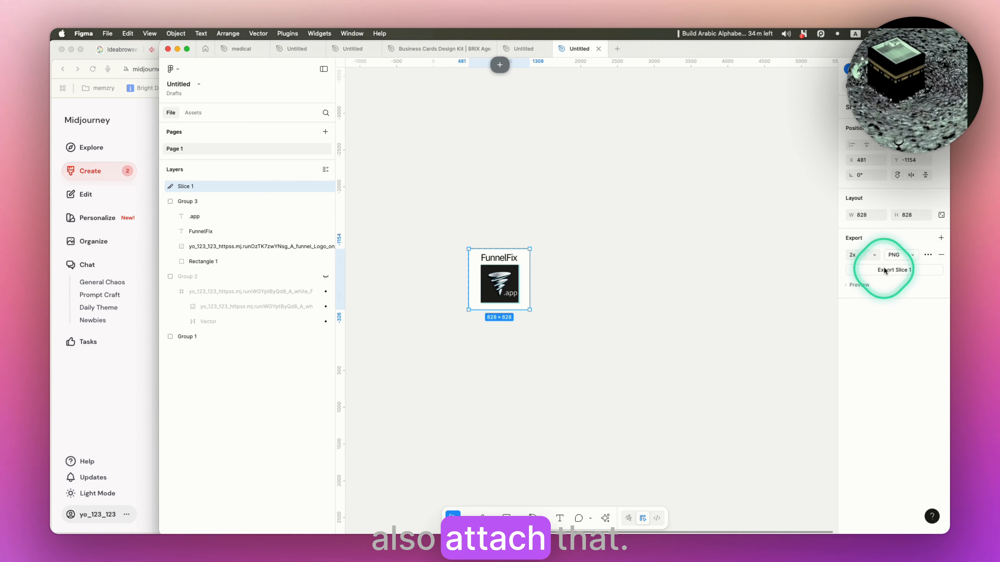
pyautogui.click(884, 270)
# - Switch to the FunnelFix demo chat in v0 and attach the exported Slice 1.png to the unsent prompt
pyautogui.press('super+Tab')
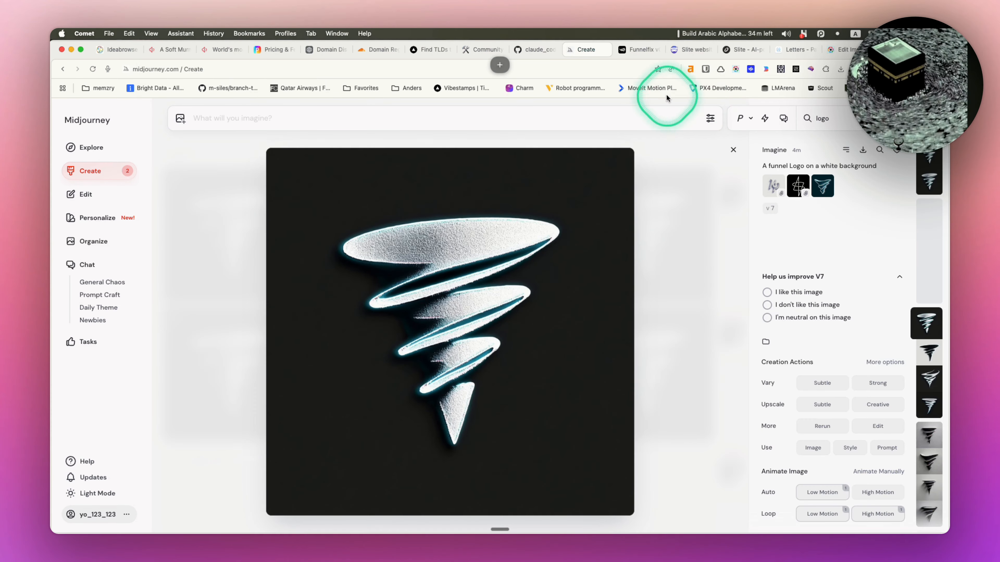
pyautogui.click(631, 54)
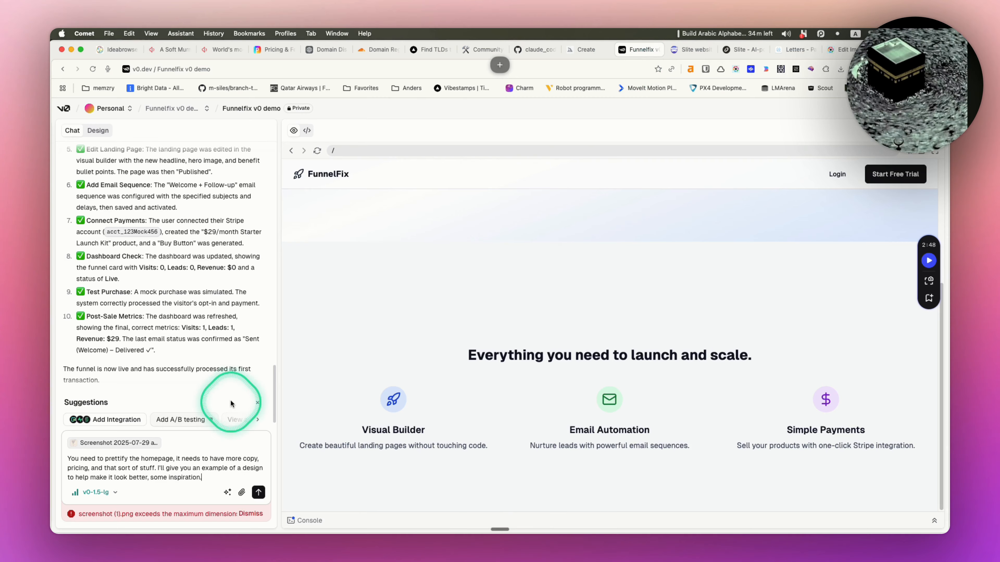
pyautogui.click(242, 493)
pyautogui.click(223, 479)
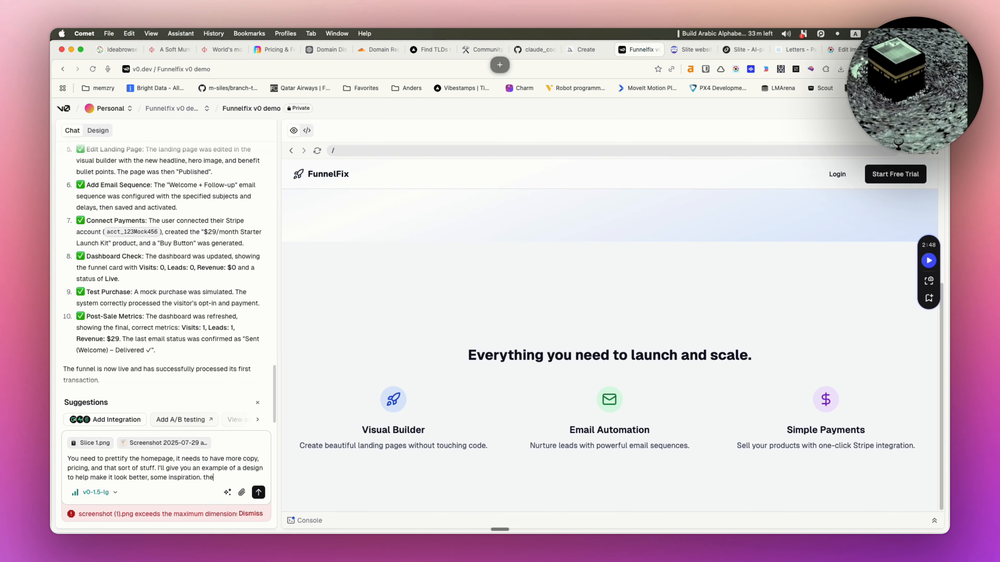
# - Extend the prompt with "the screenshot is inspiration the slice is logo"
pyautogui.press('BackSpace')
pyautogui.write('e screenshot is')
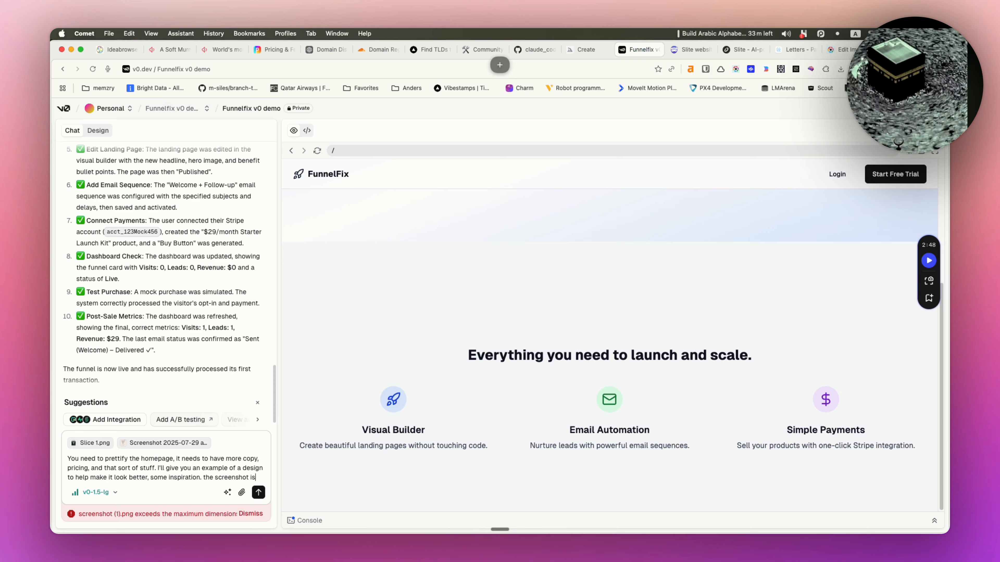
pyautogui.write(' inspiration ')
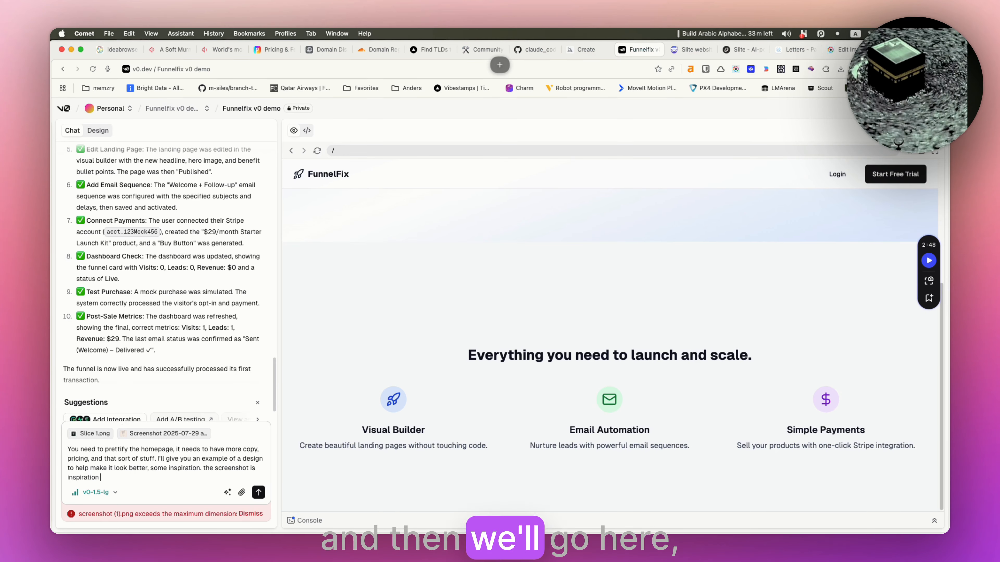
pyautogui.write('the slice is logo')
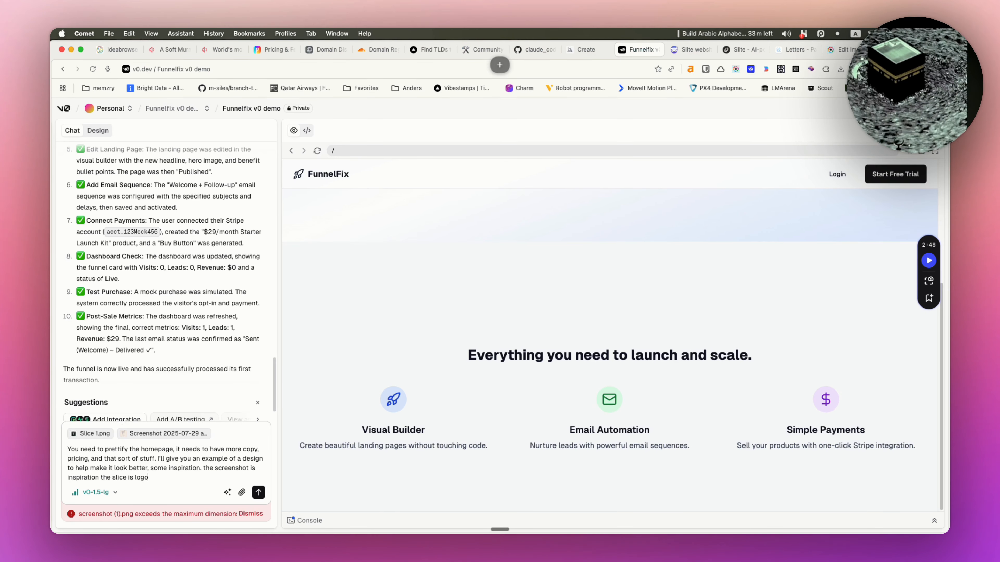
# - Switch to ChatGPT and copy the response containing the FunnelFix landing page sections and sample copy
pyautogui.press('super+Tab')
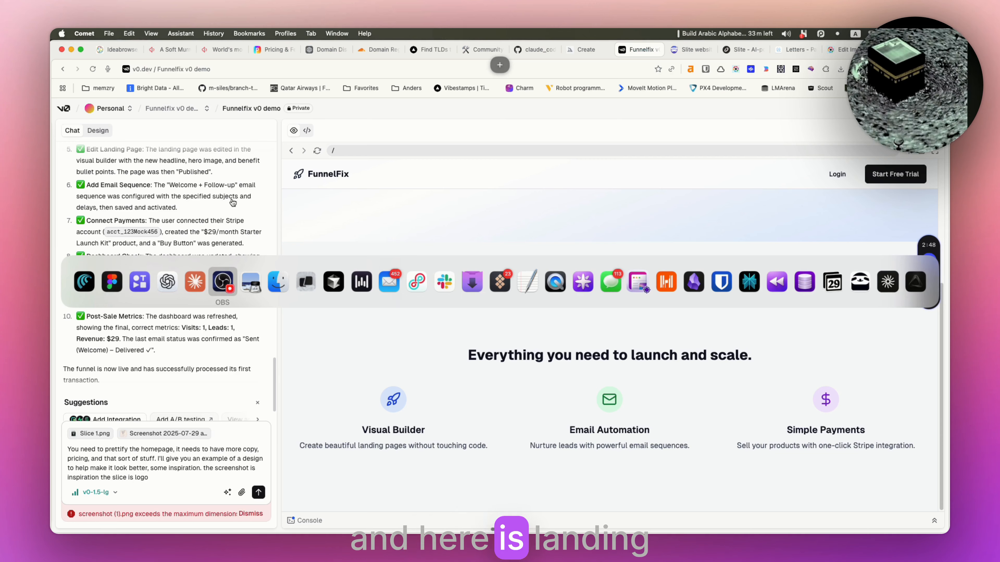
pyautogui.click(170, 278)
pyautogui.scroll(-5, 456, 310)
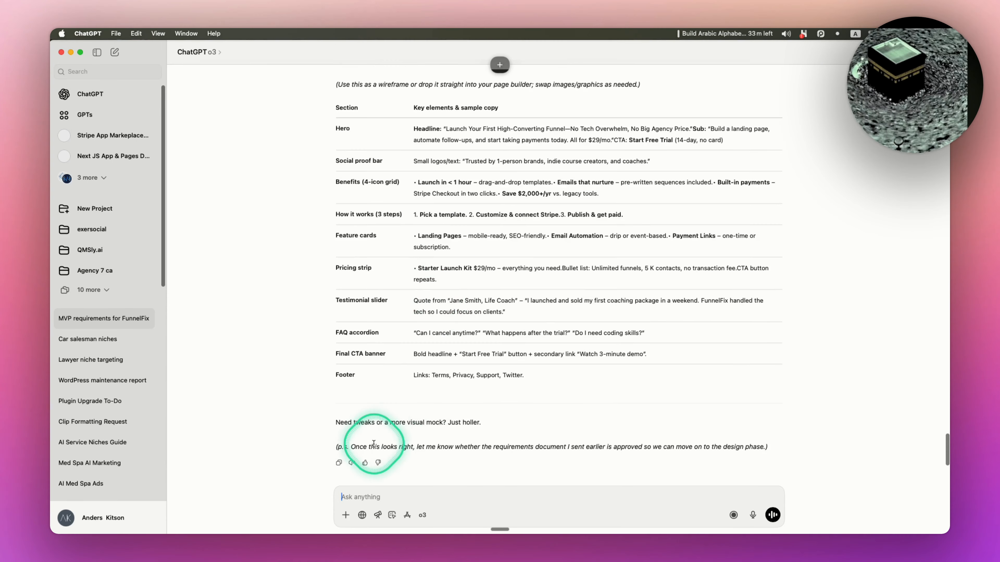
pyautogui.press('super+Tab')
# - Add "and here is landing page content" to the v0 prompt, paste the copied ChatGPT response below it and send
pyautogui.write('and here')
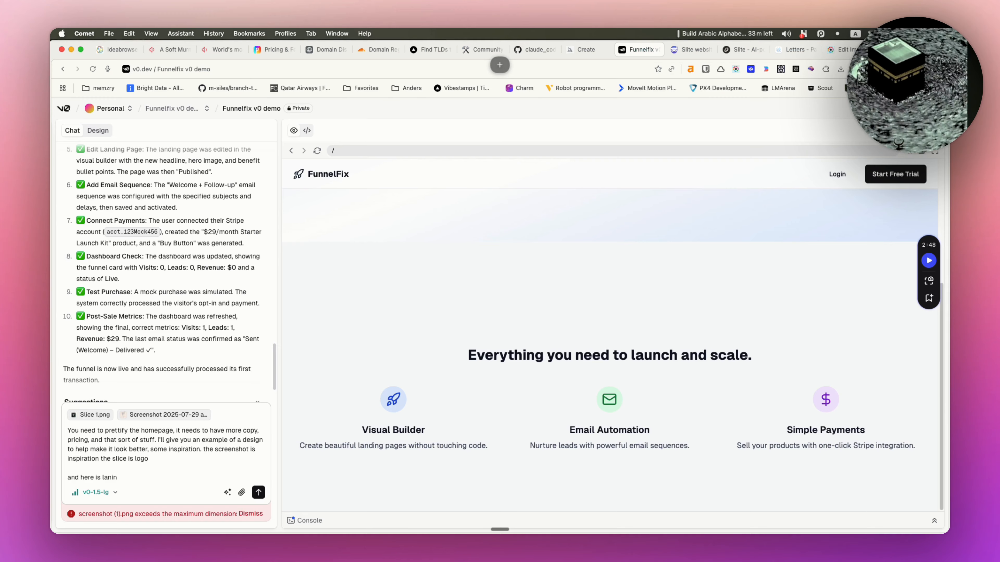
pyautogui.write(' is landing page content')
pyautogui.hotkey('shift', 'Return')
pyautogui.hotkey('shift', 'Return')
pyautogui.press('super+v')
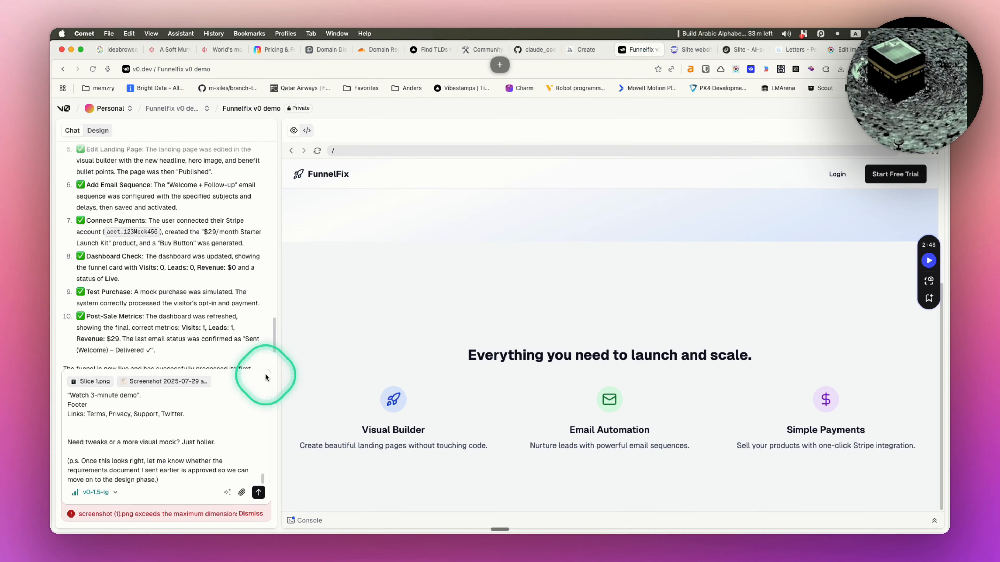
pyautogui.click(256, 493)
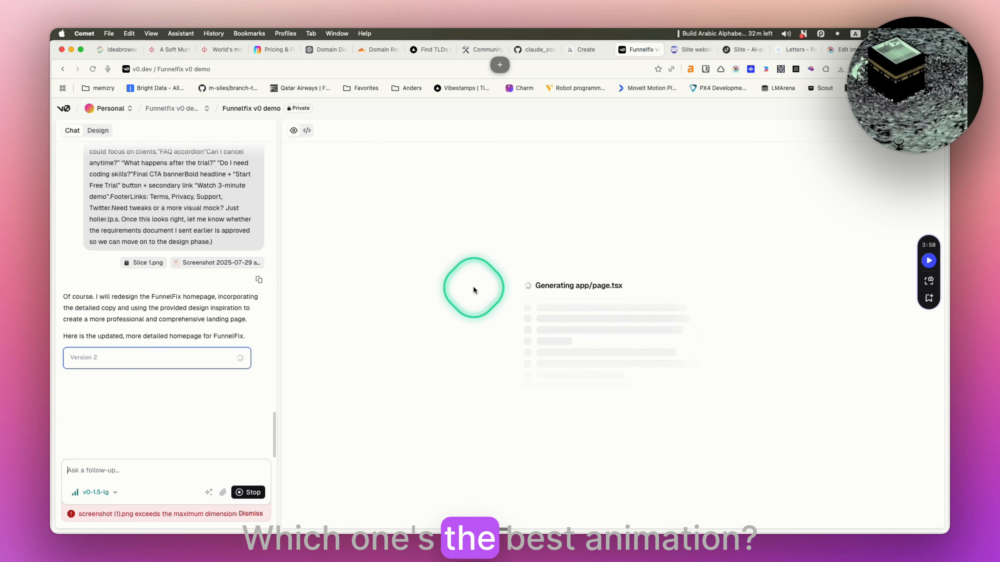
# - Open the fourth low-motion loop video of the funnel logo in Midjourney and download it as a GIF
pyautogui.click(586, 49)
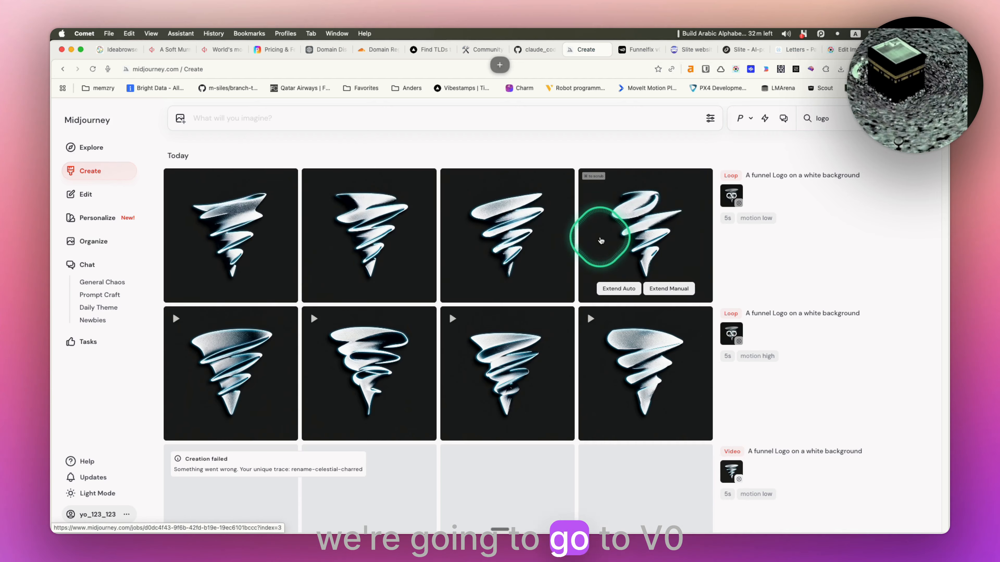
pyautogui.click(602, 232)
pyautogui.rightClick(484, 269)
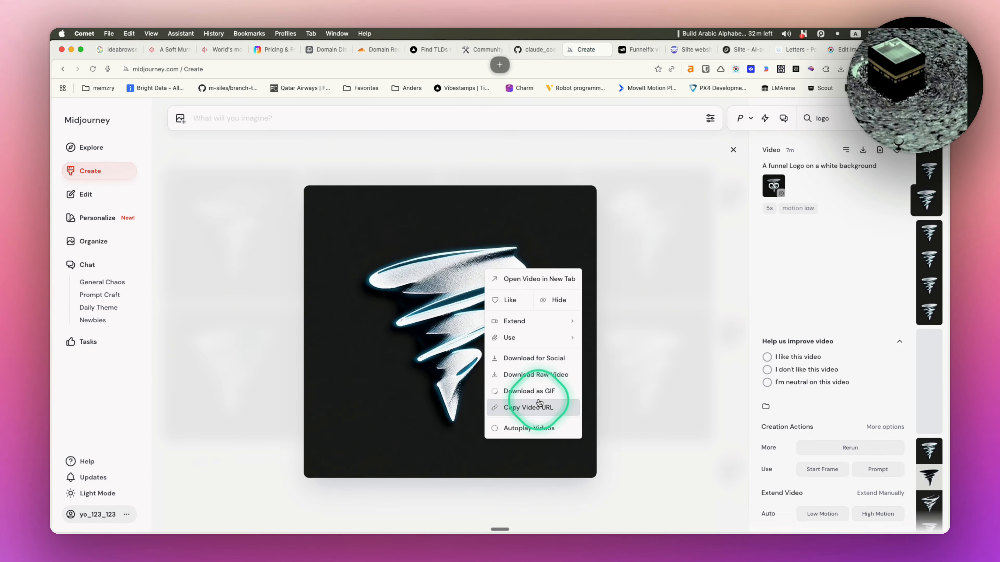
pyautogui.click(539, 391)
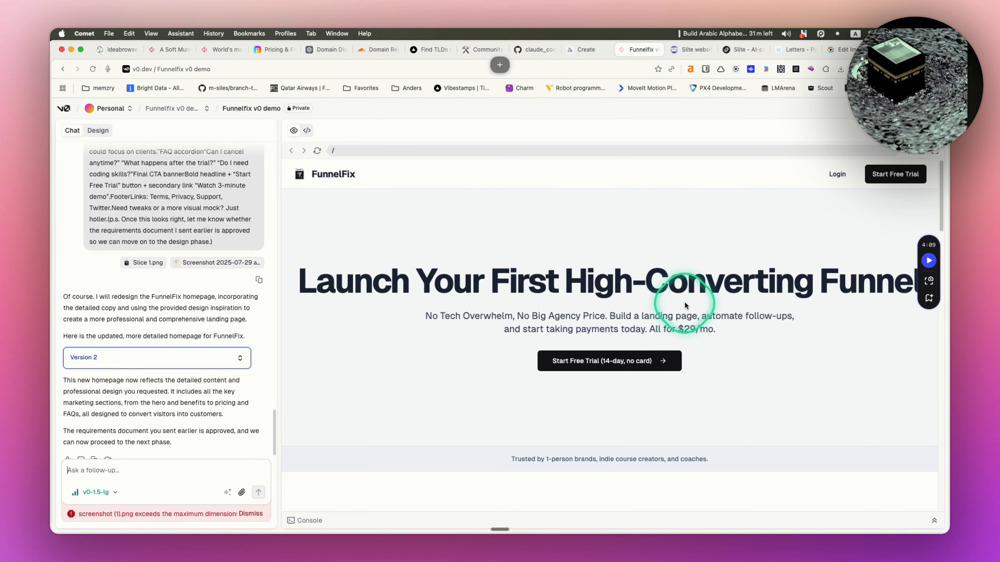
# - Look over the redesigned homepage in v0, attach the downloaded funnel GIF and send "use this as the logo"
pyautogui.scroll(-20, 685, 305)
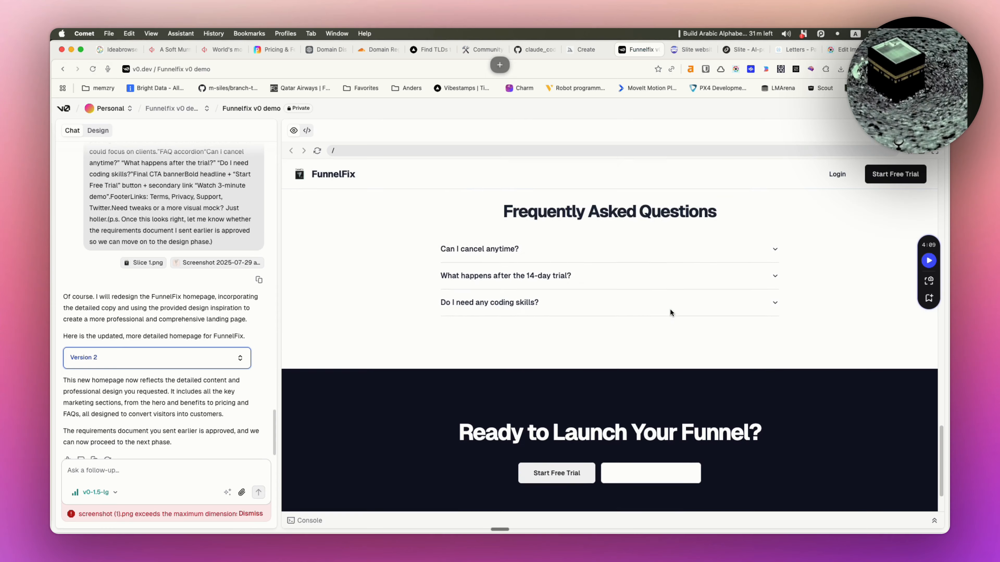
pyautogui.scroll(-2, 670, 309)
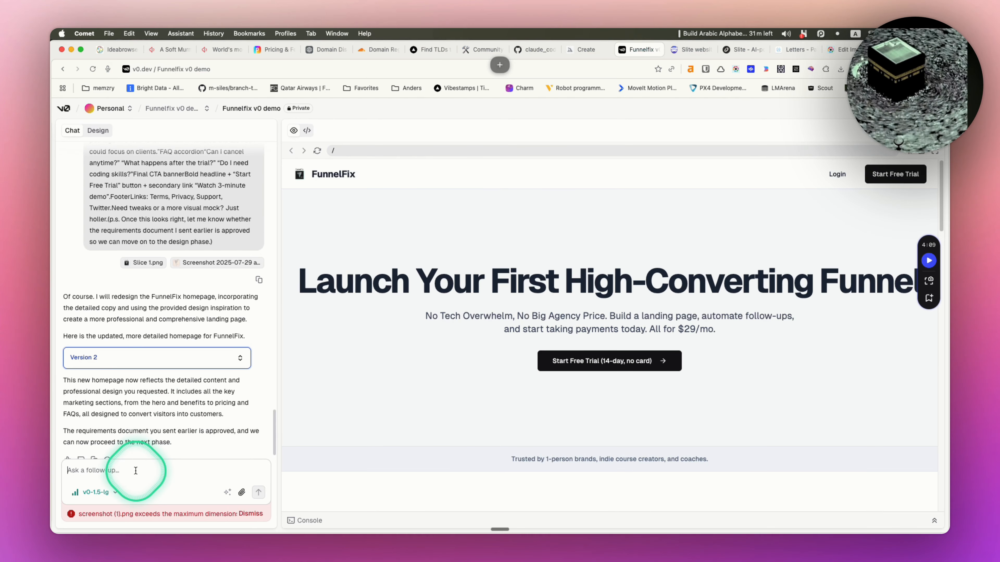
pyautogui.click(241, 492)
pyautogui.write('use this as t')
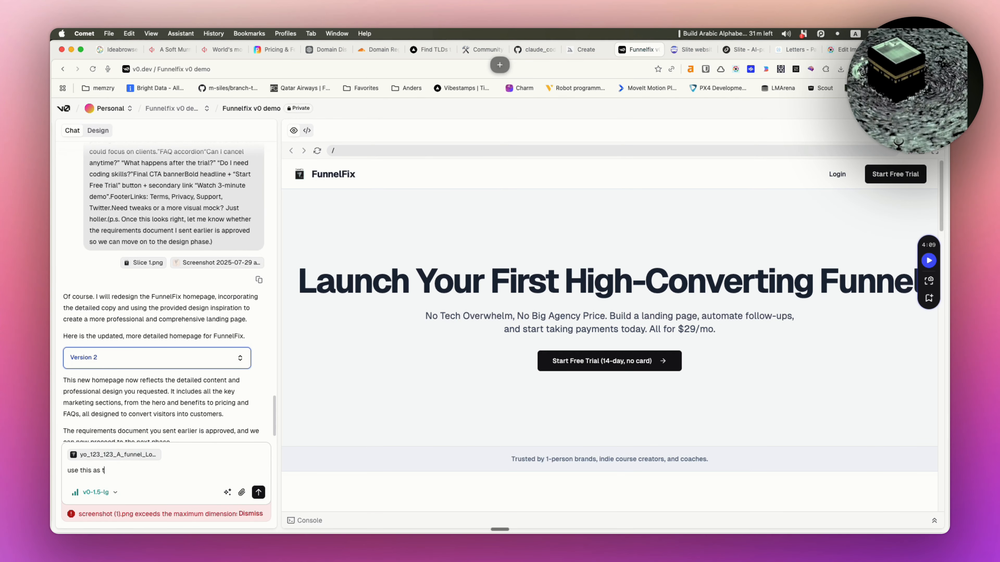
pyautogui.write('he logo')
pyautogui.press('Return')
# - Create a new funnel in the FunnelFix preview with the prefilled name and the purpose "Sell Coaching Starter Kit"
pyautogui.scroll(-15, 536, 334)
pyautogui.scroll(15, 536, 335)
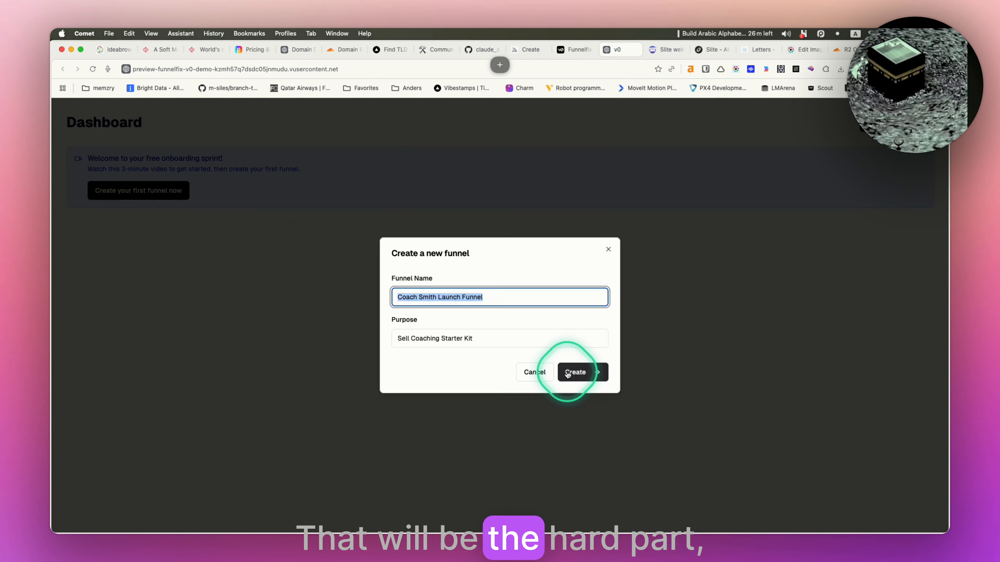
pyautogui.click(568, 373)
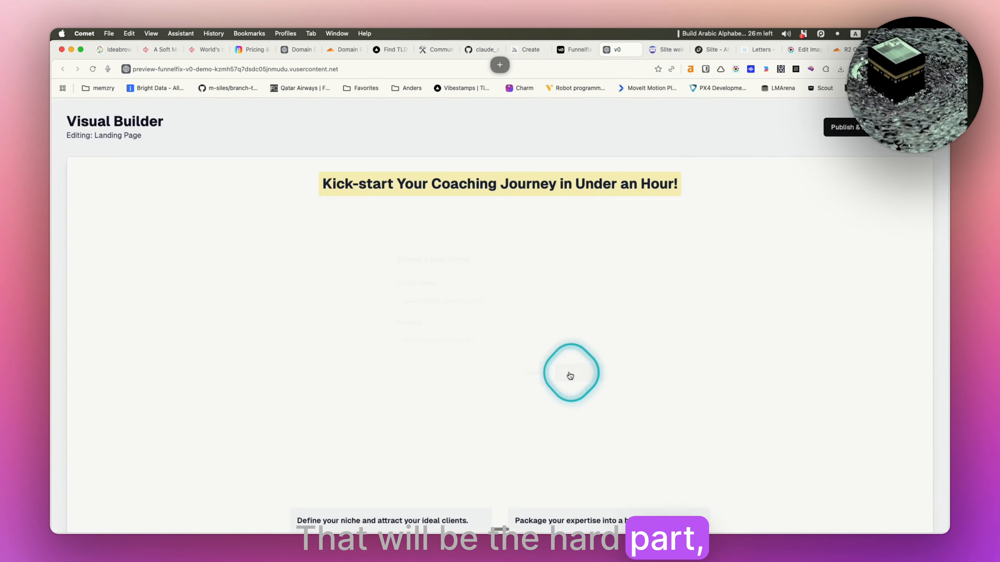